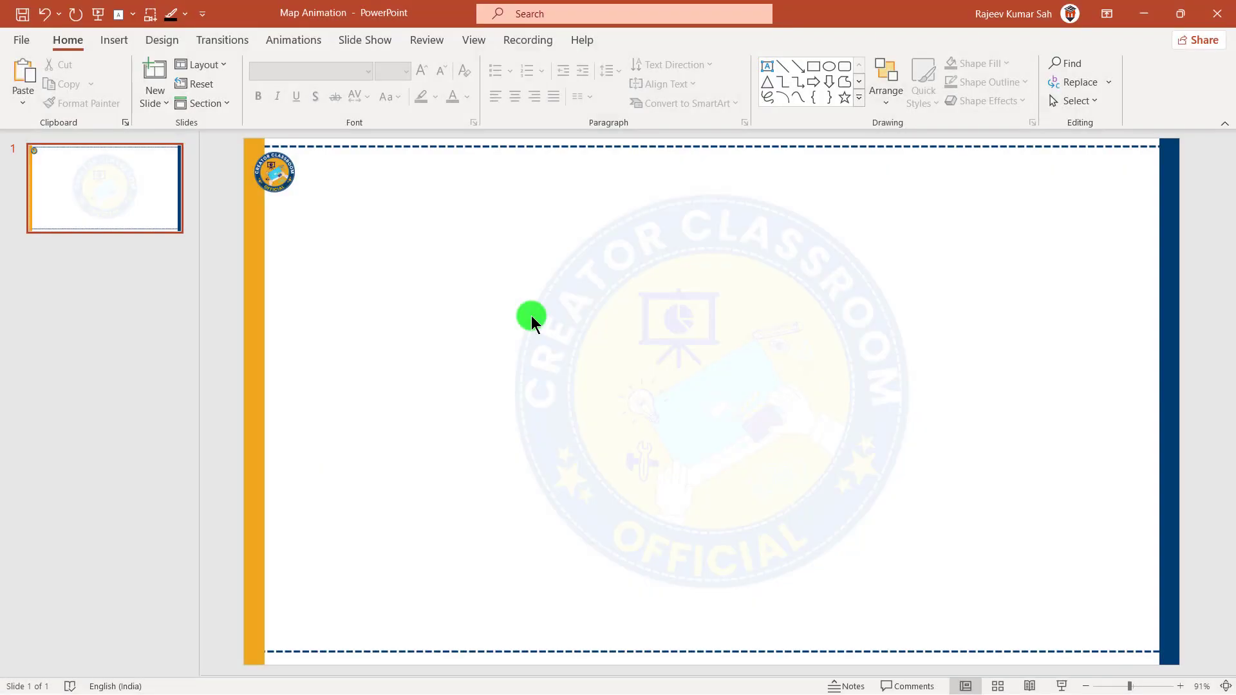
# Minimize PowerPoint, look over the desktop files, and reopen the Map Animation presentation
pyautogui.click(1134, 28)
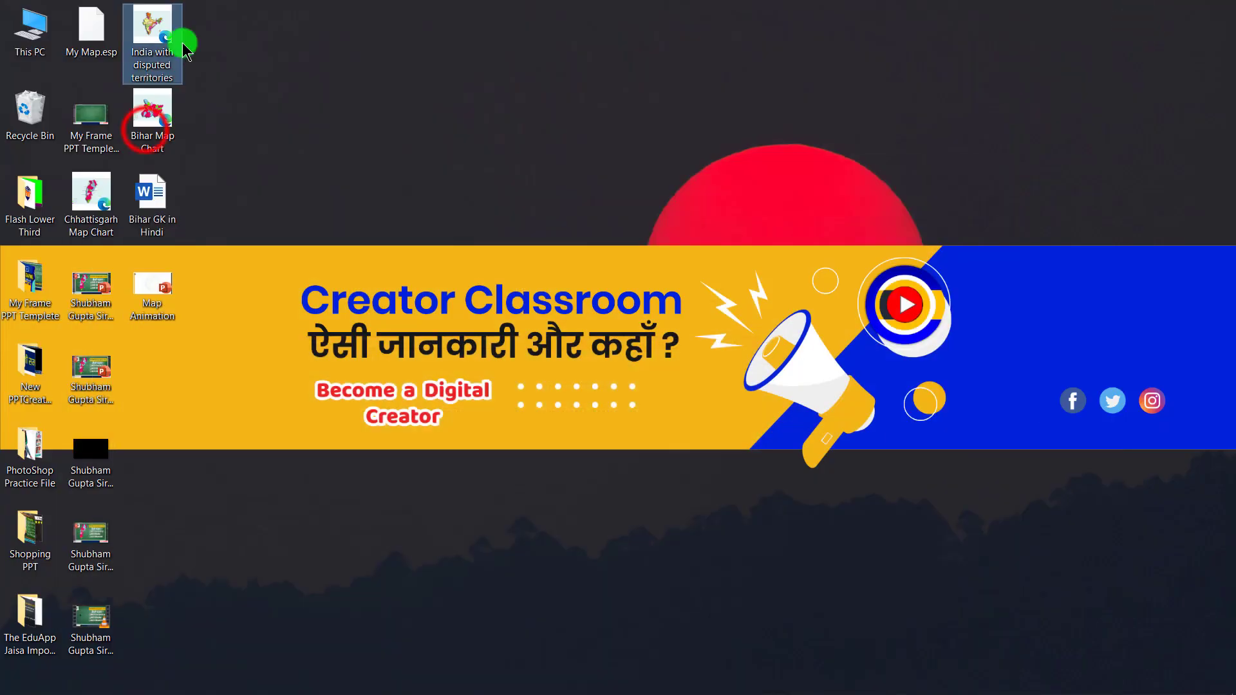
pyautogui.click(153, 44)
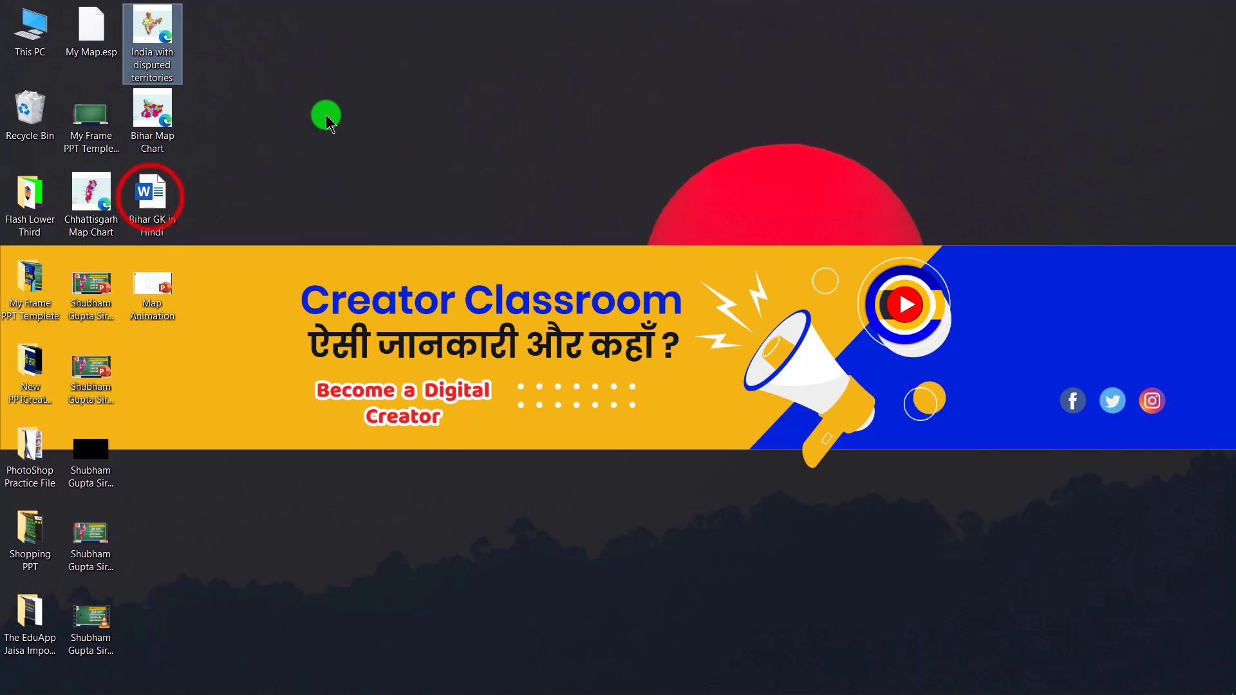
pyautogui.click(152, 215)
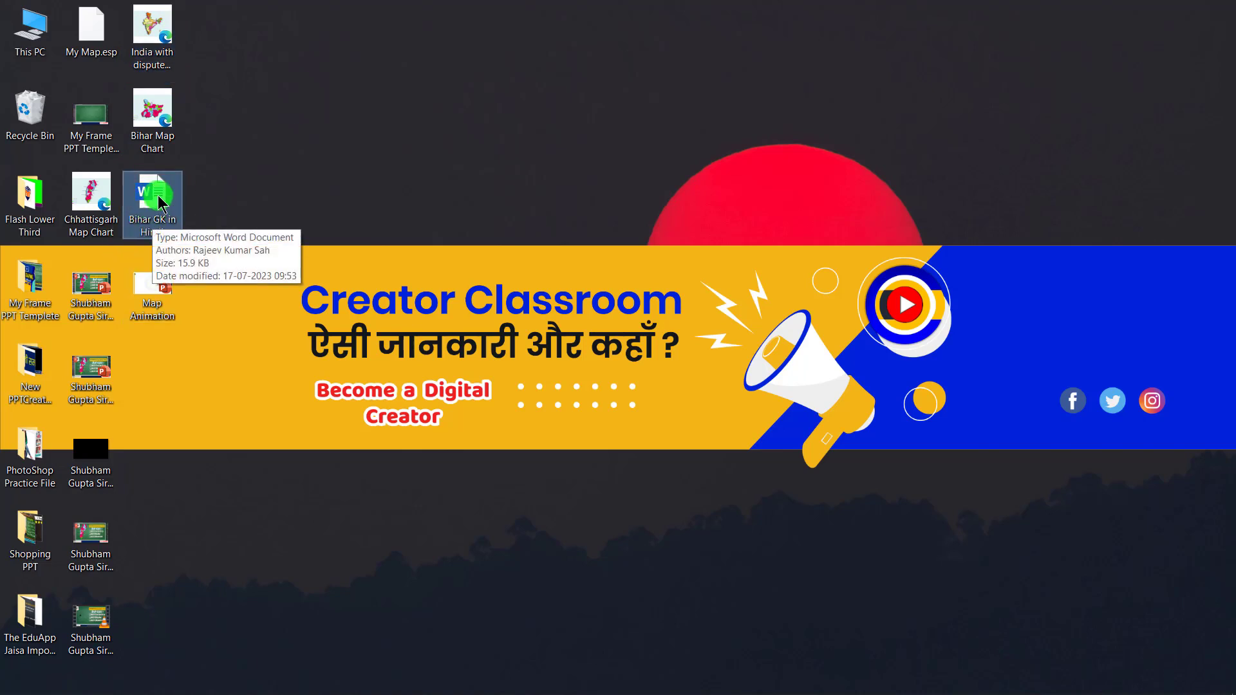
pyautogui.doubleClick(156, 301)
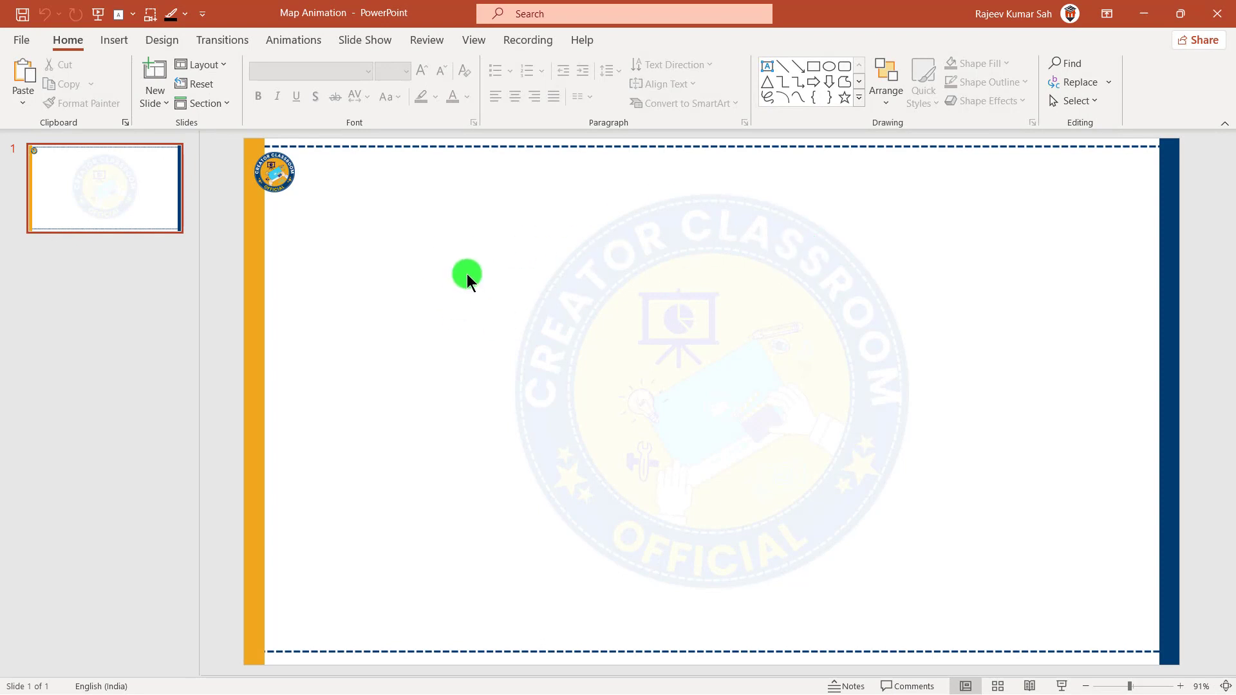
# Insert the 'India with disputed territories' picture from the Desktop onto the slide
pyautogui.click(114, 43)
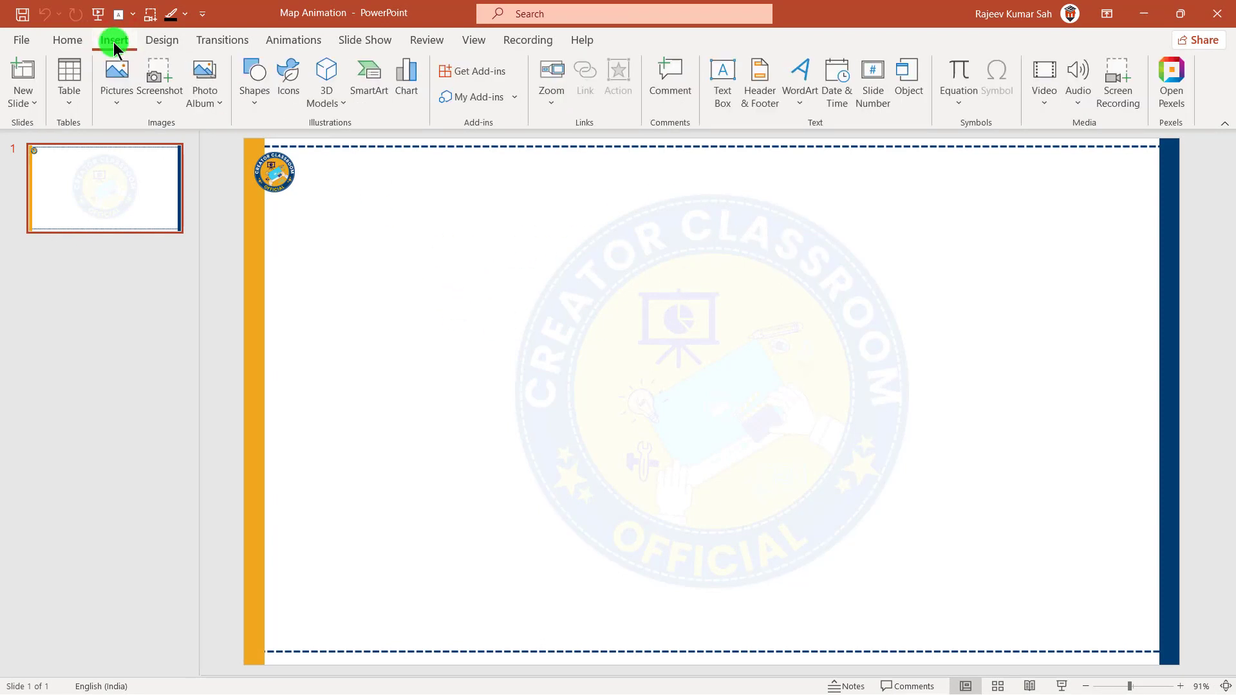
pyautogui.click(121, 107)
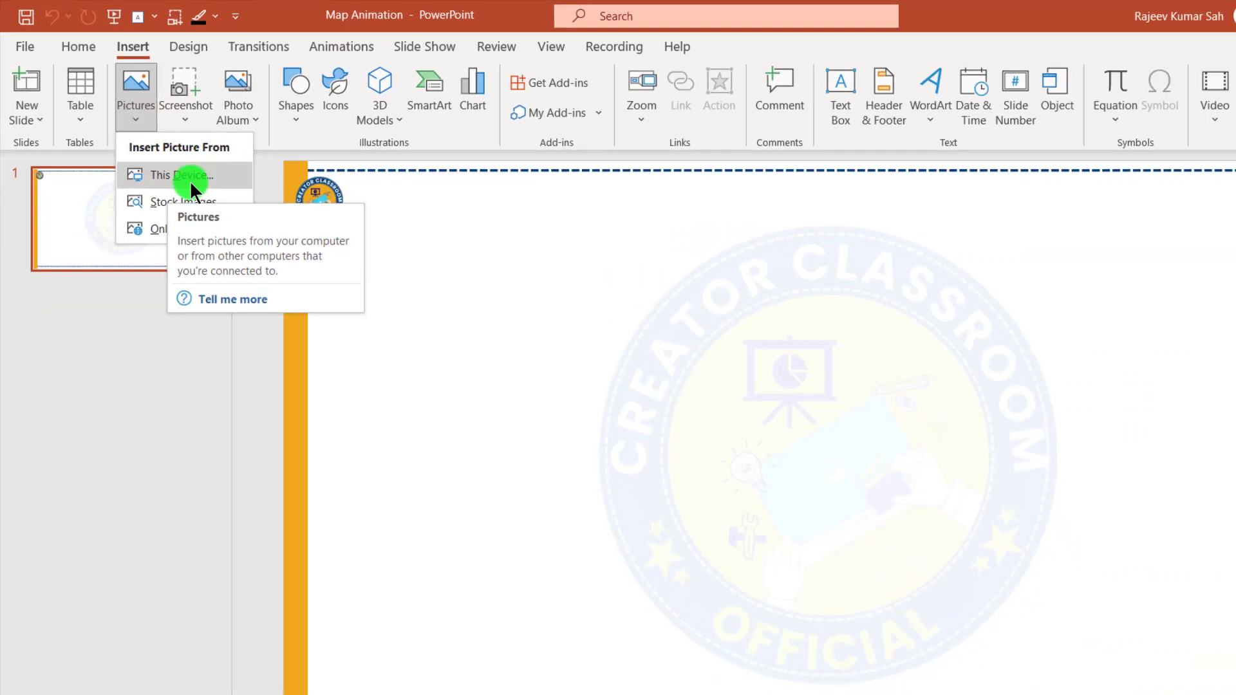
pyautogui.click(233, 248)
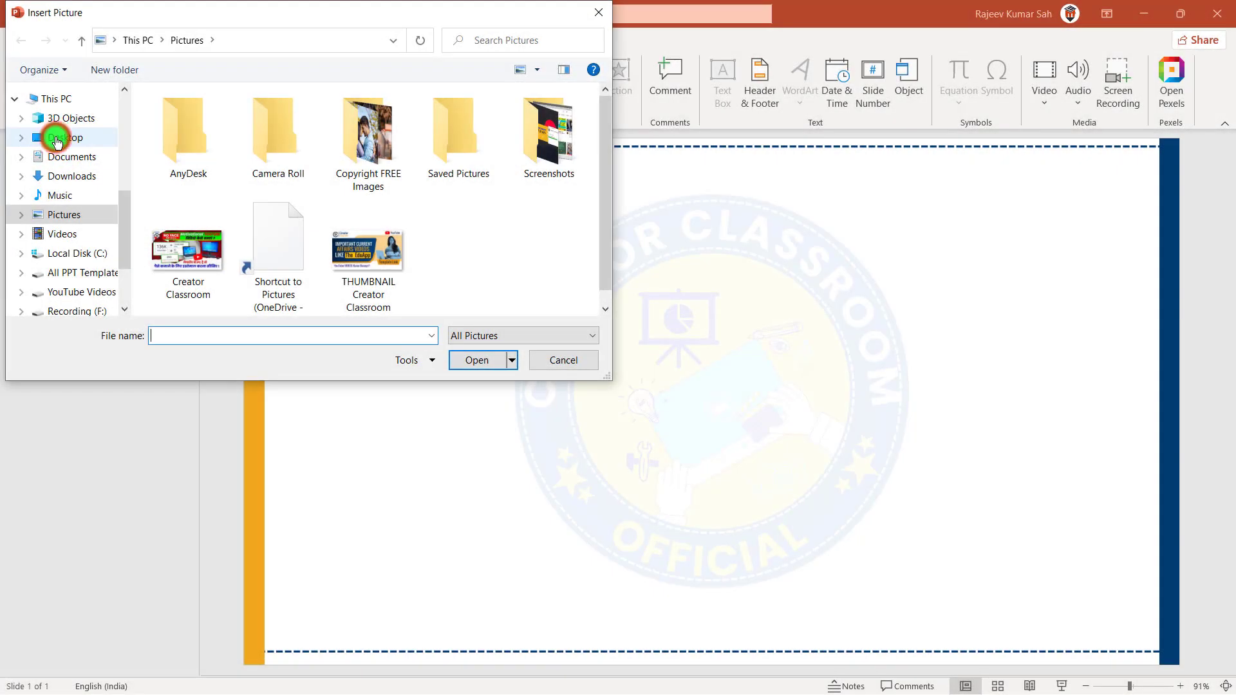
pyautogui.click(58, 138)
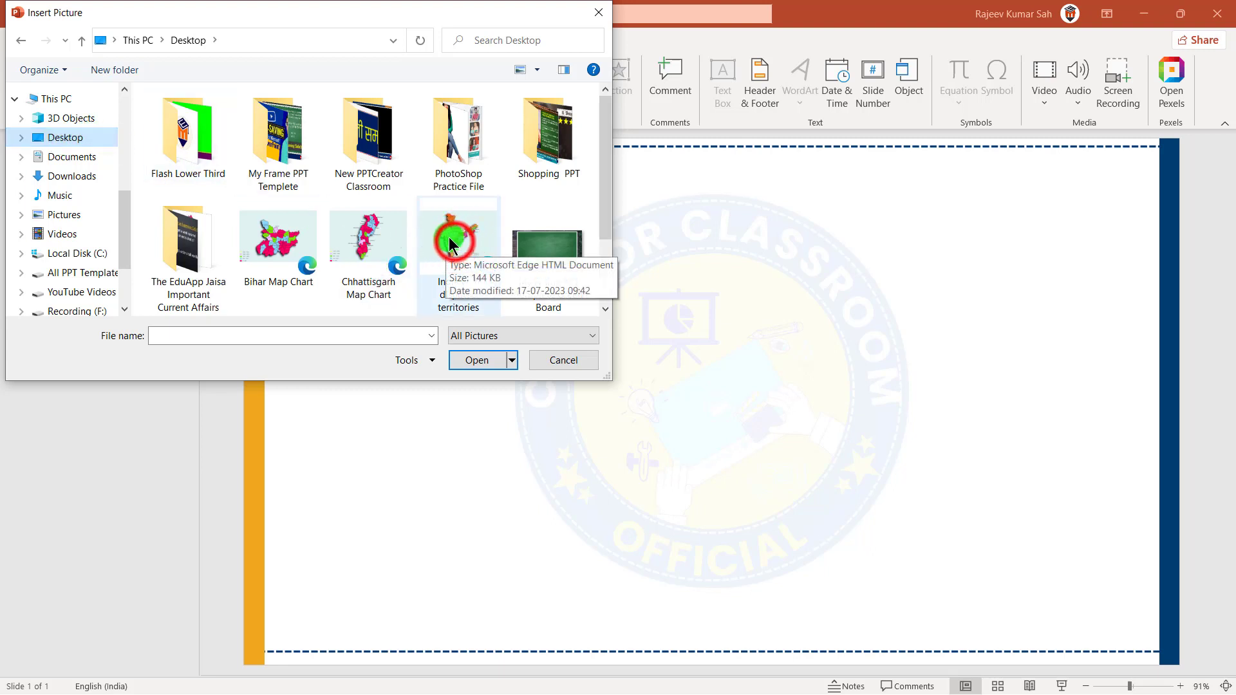
pyautogui.click(471, 243)
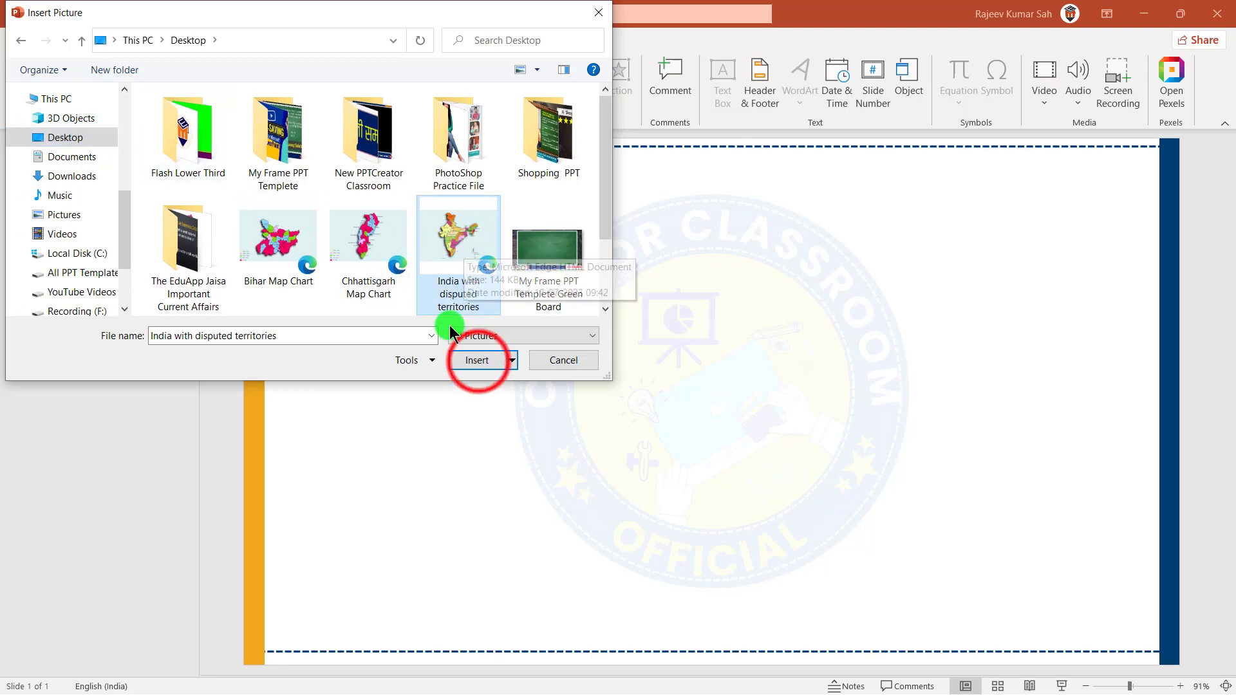
pyautogui.click(477, 360)
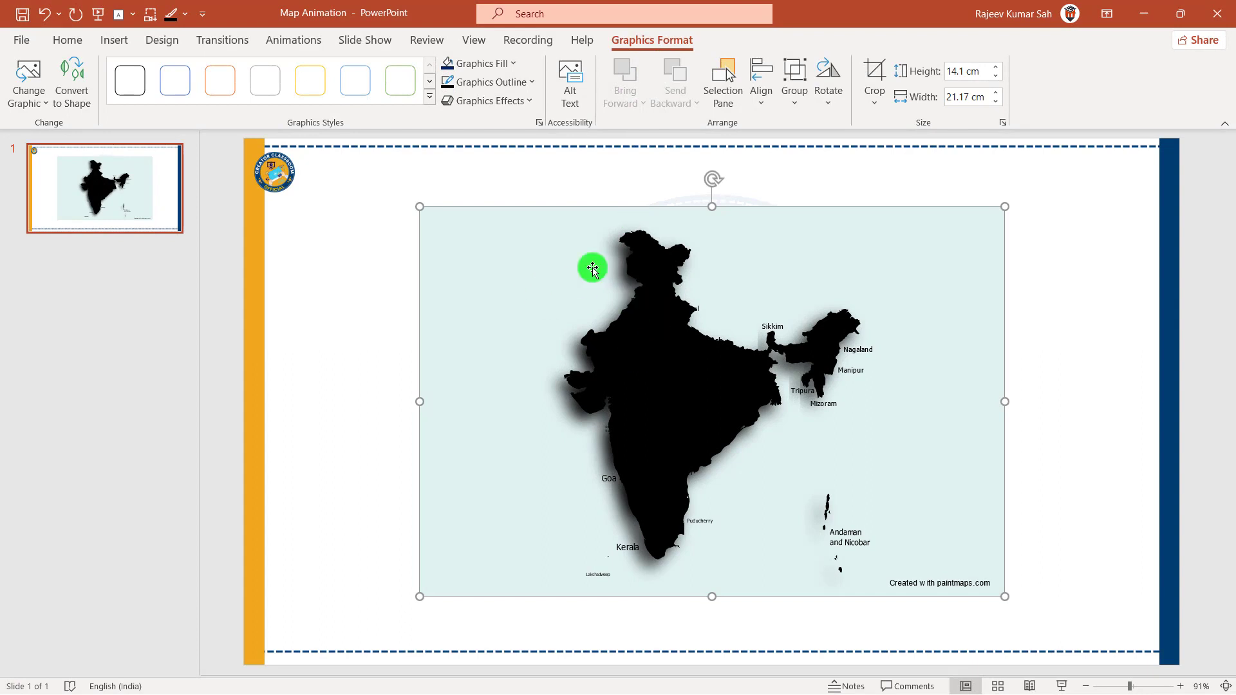
# Fill the map's states with white
pyautogui.click(484, 64)
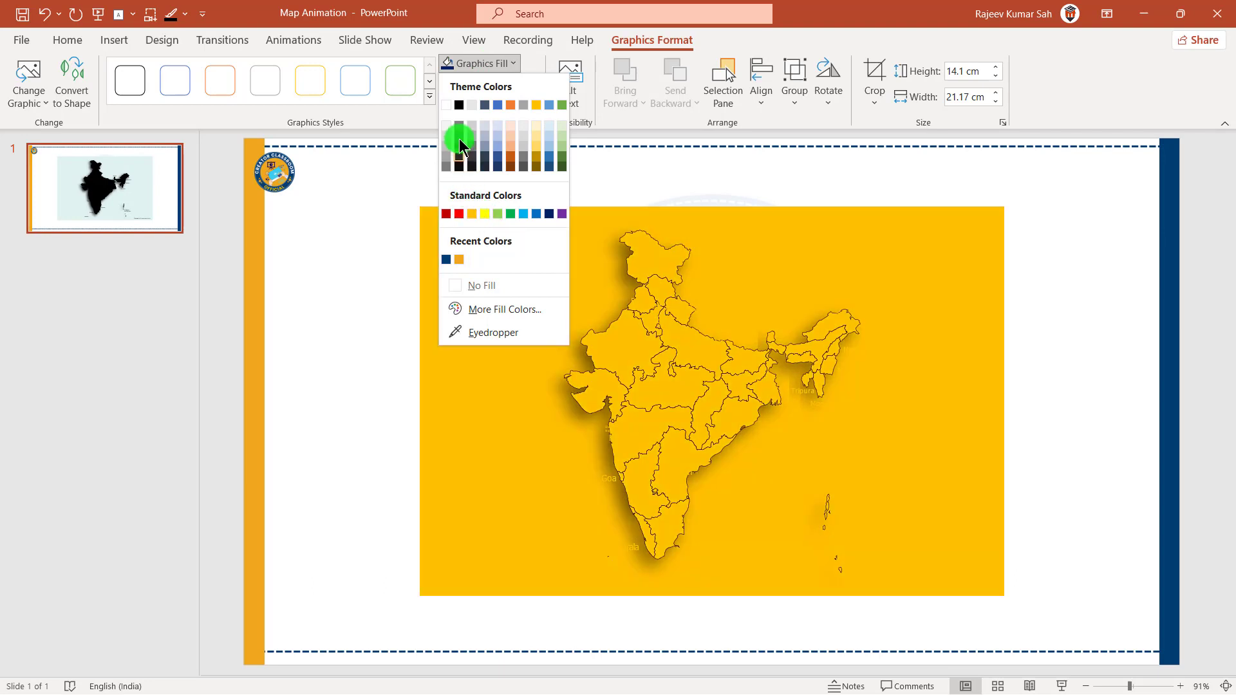
pyautogui.click(447, 105)
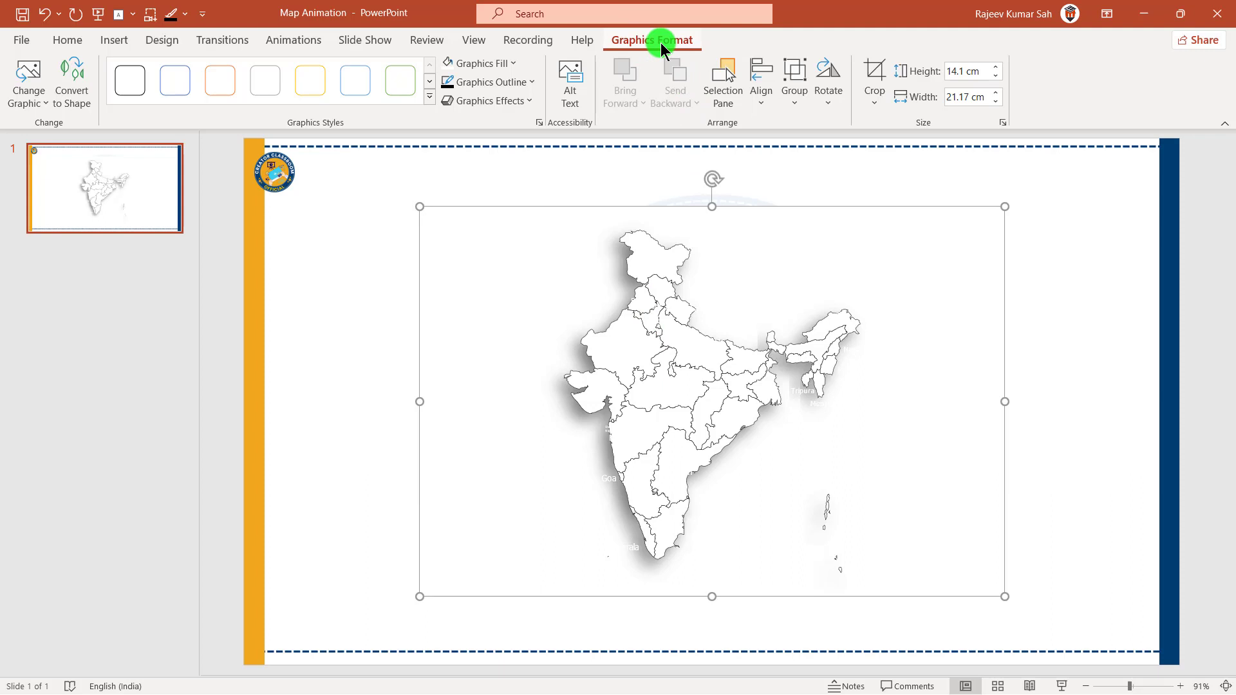
pyautogui.click(469, 66)
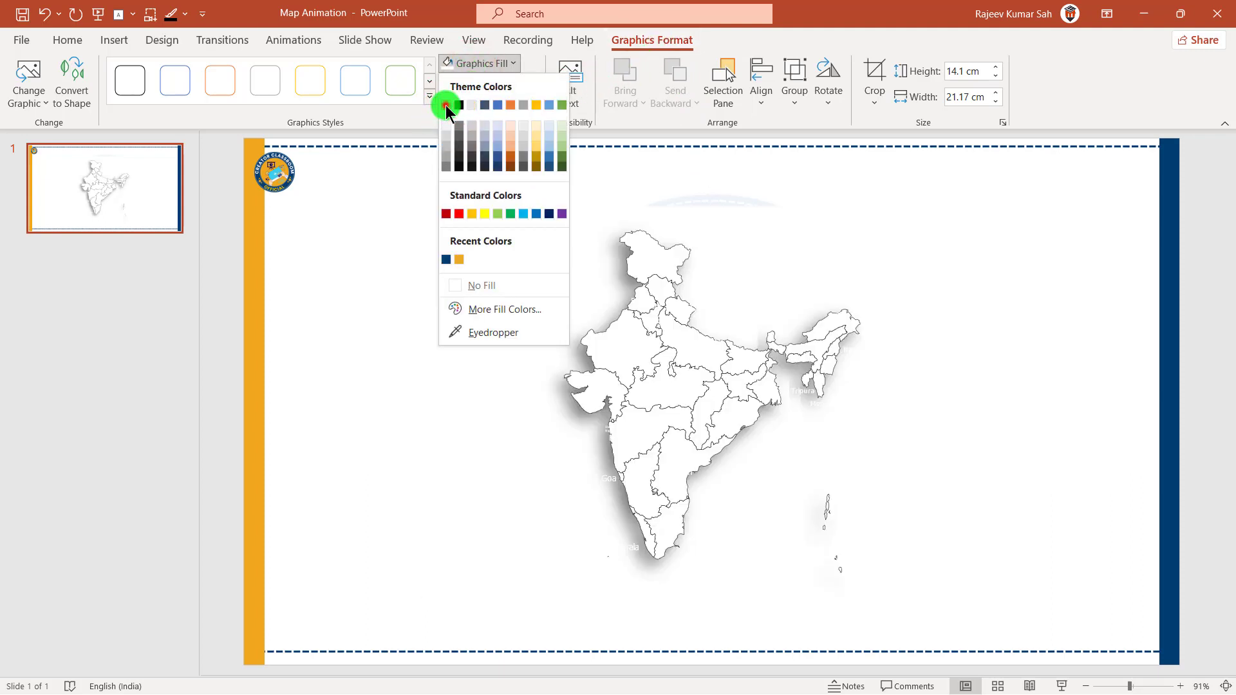
pyautogui.click(446, 105)
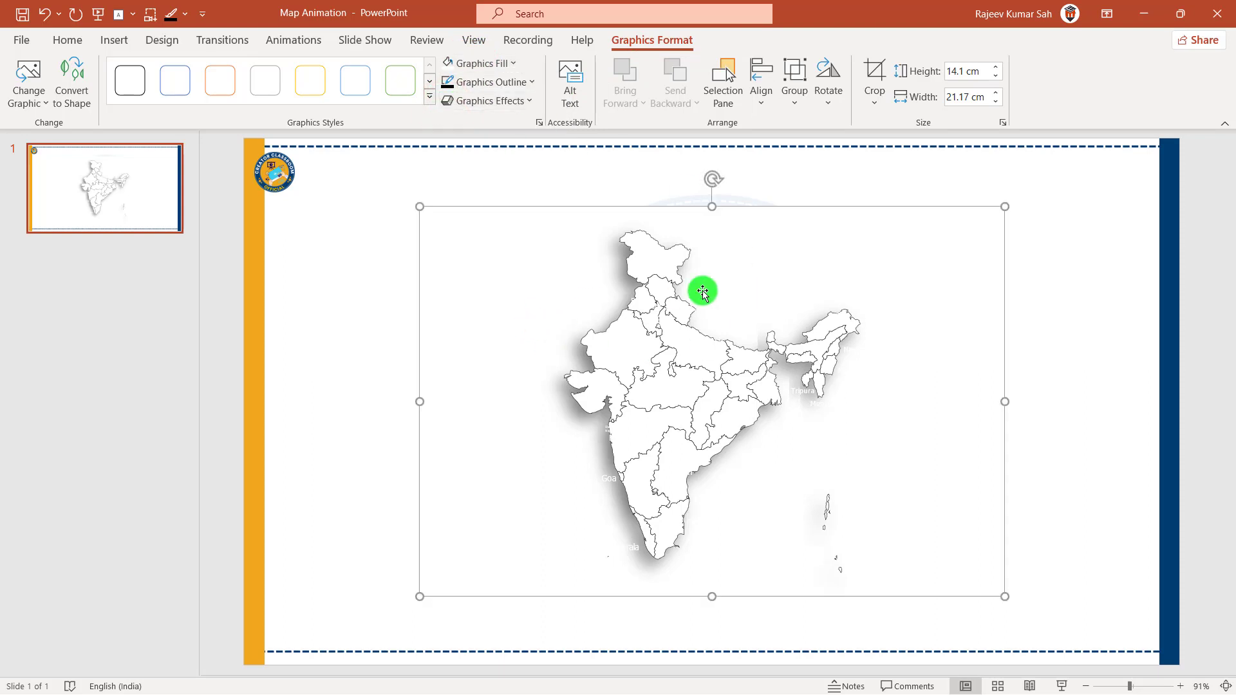
# Give the state borders a dark blue 1 pt outline and shift the map left
pyautogui.click(488, 89)
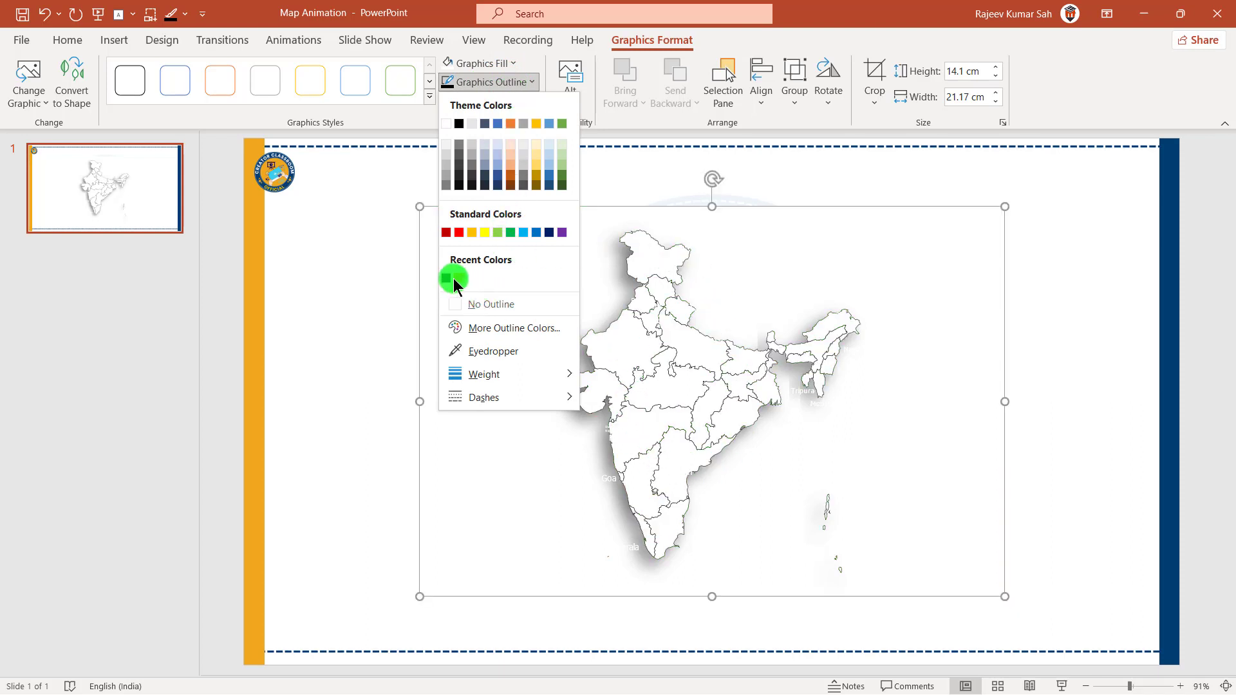
pyautogui.click(449, 279)
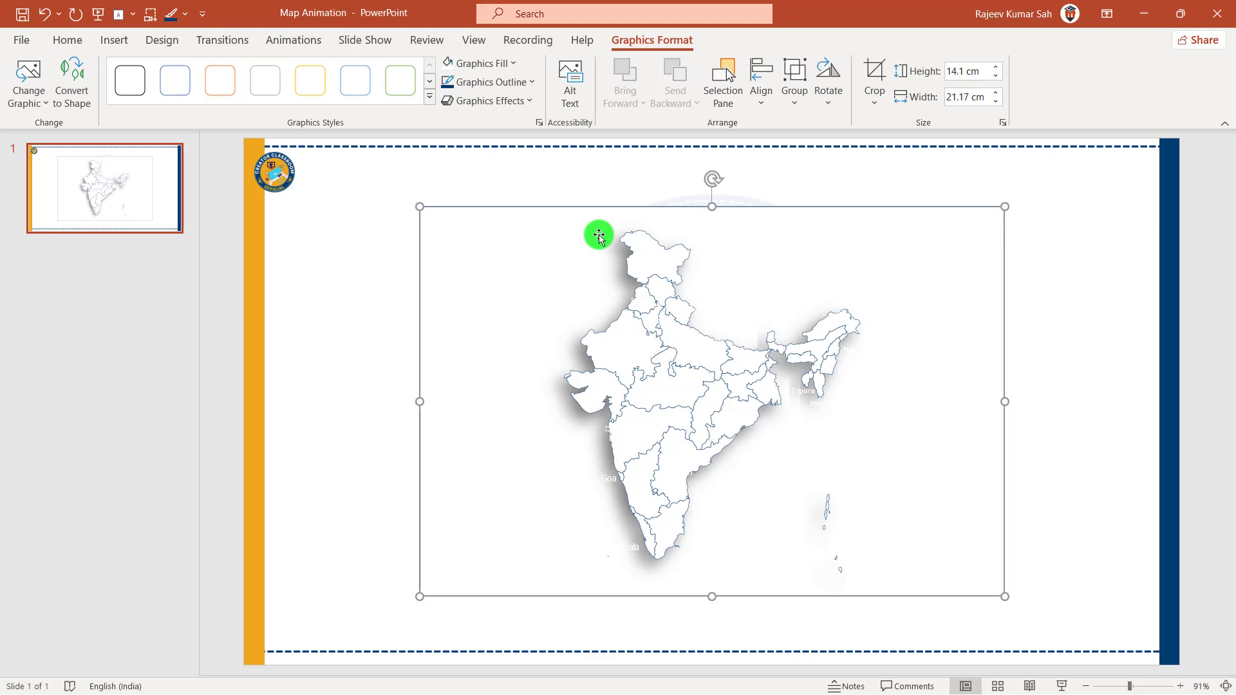
pyautogui.click(510, 84)
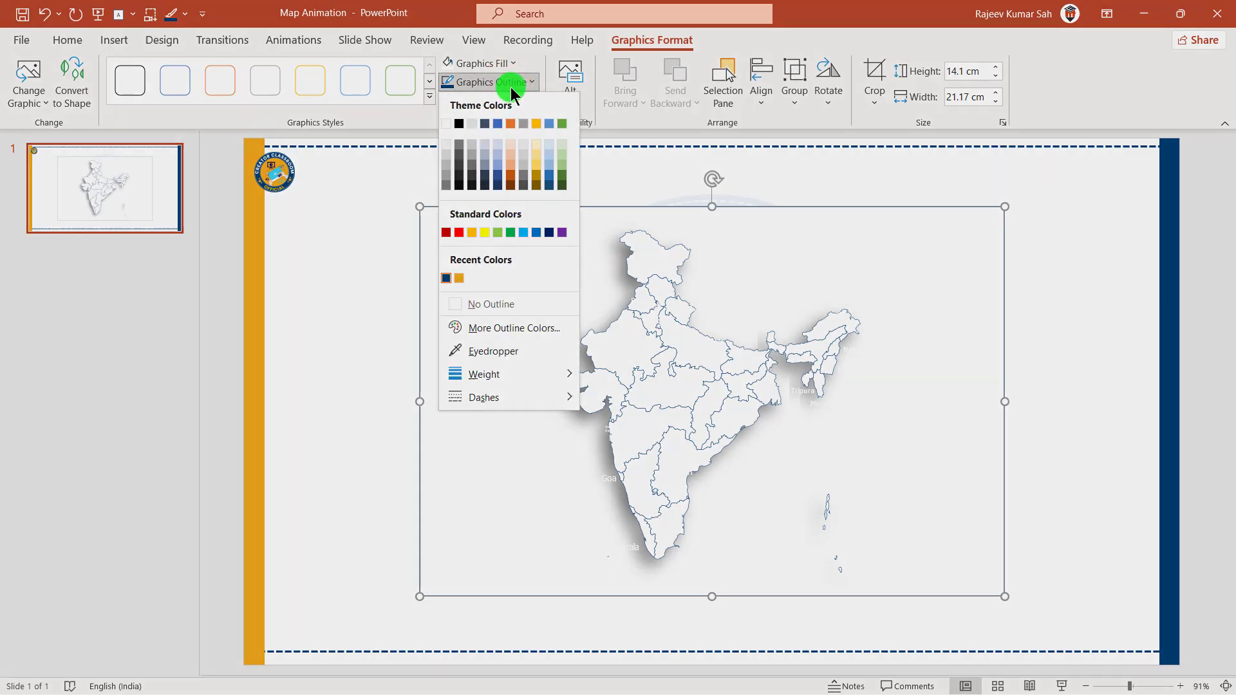
pyautogui.moveTo(484, 374)
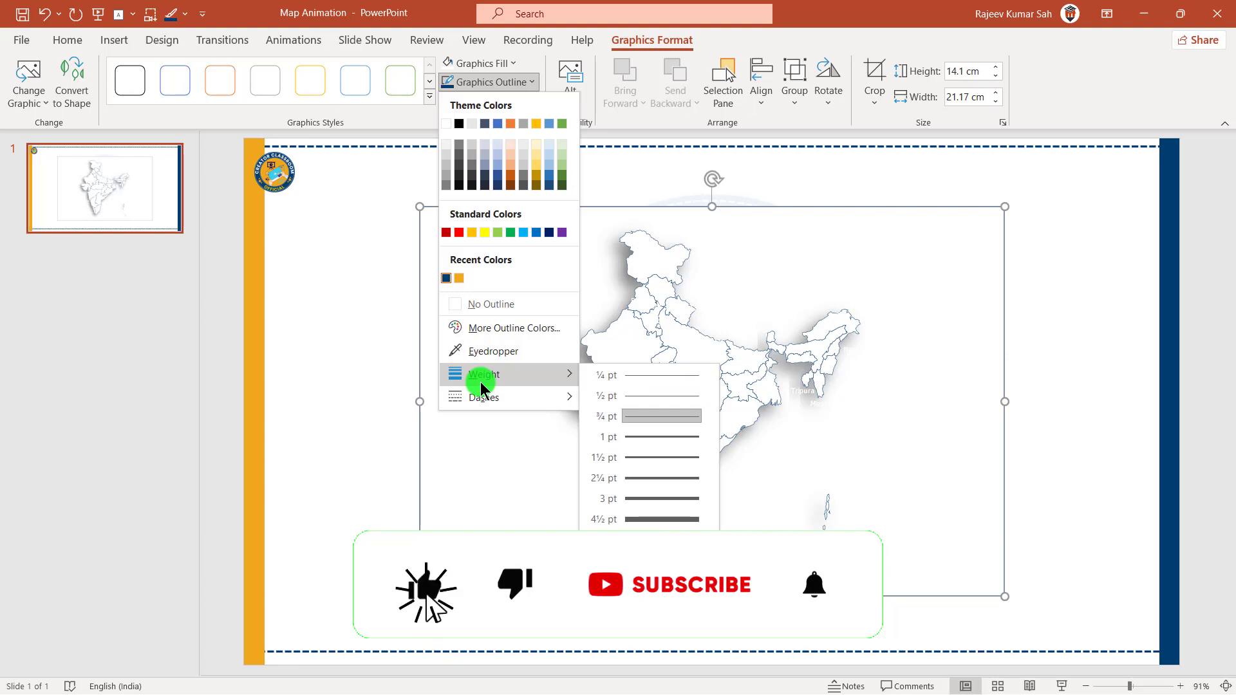
pyautogui.click(648, 435)
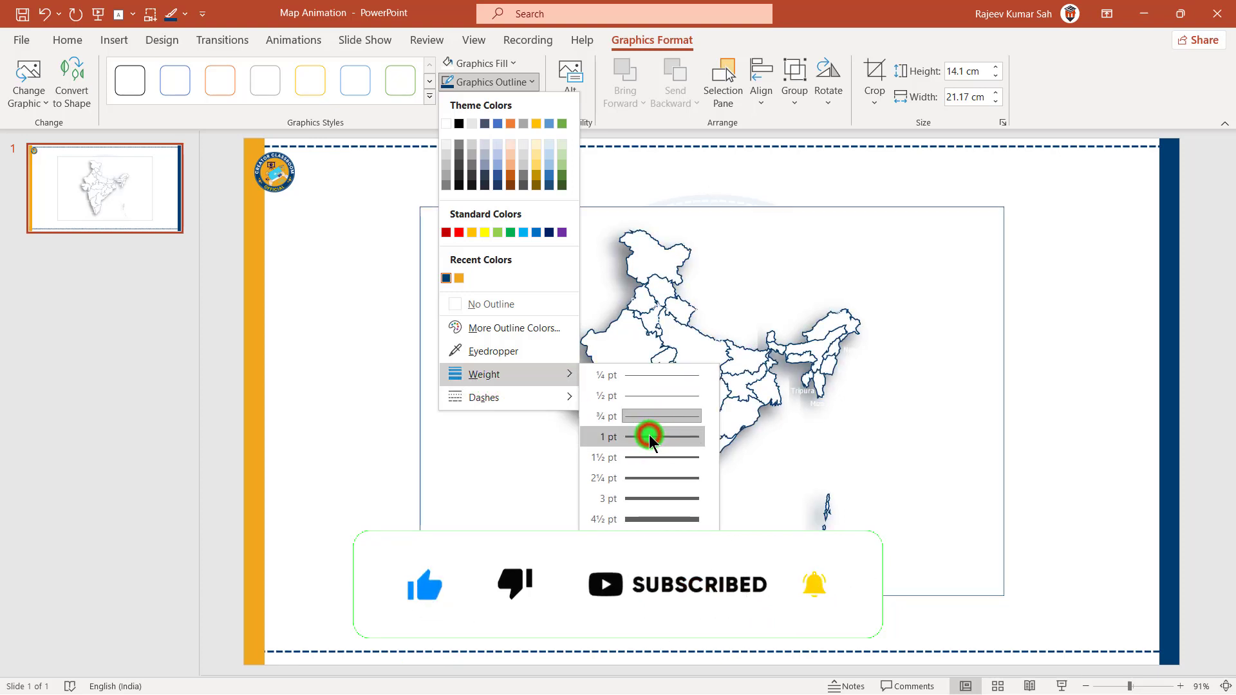
pyautogui.click(676, 364)
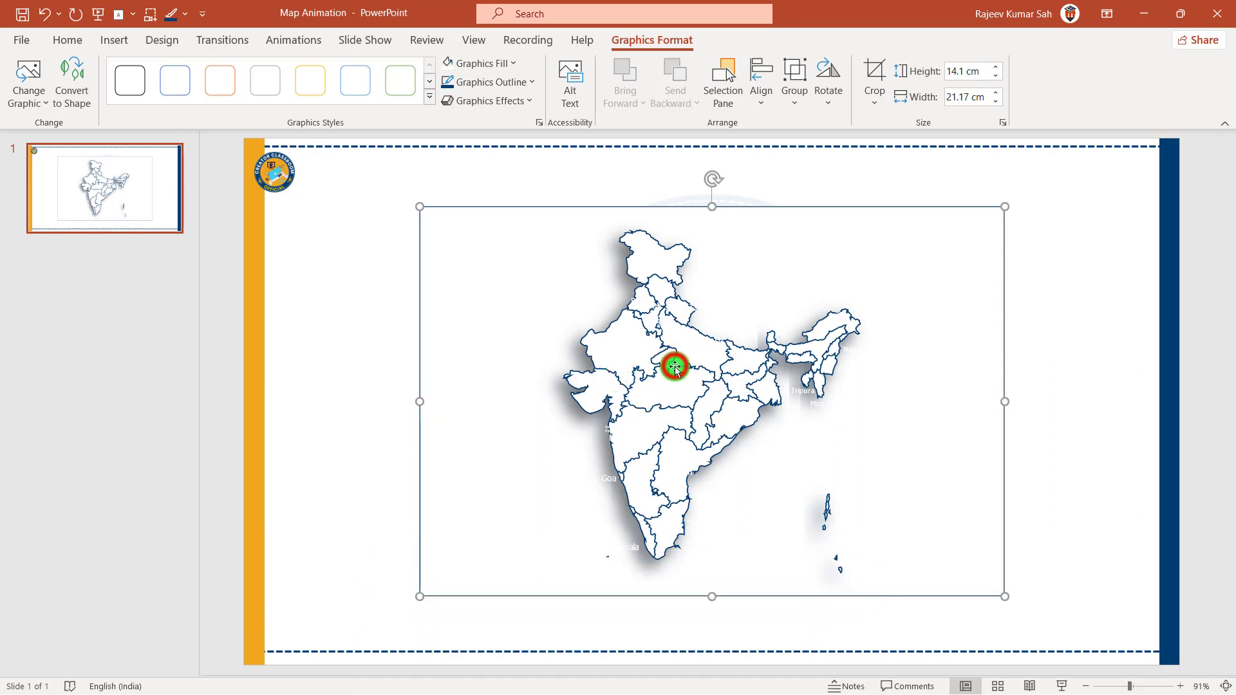
pyautogui.moveTo(675, 367)
pyautogui.mouseDown()
pyautogui.moveTo(509, 344)
pyautogui.moveTo(560, 346)
pyautogui.mouseUp()
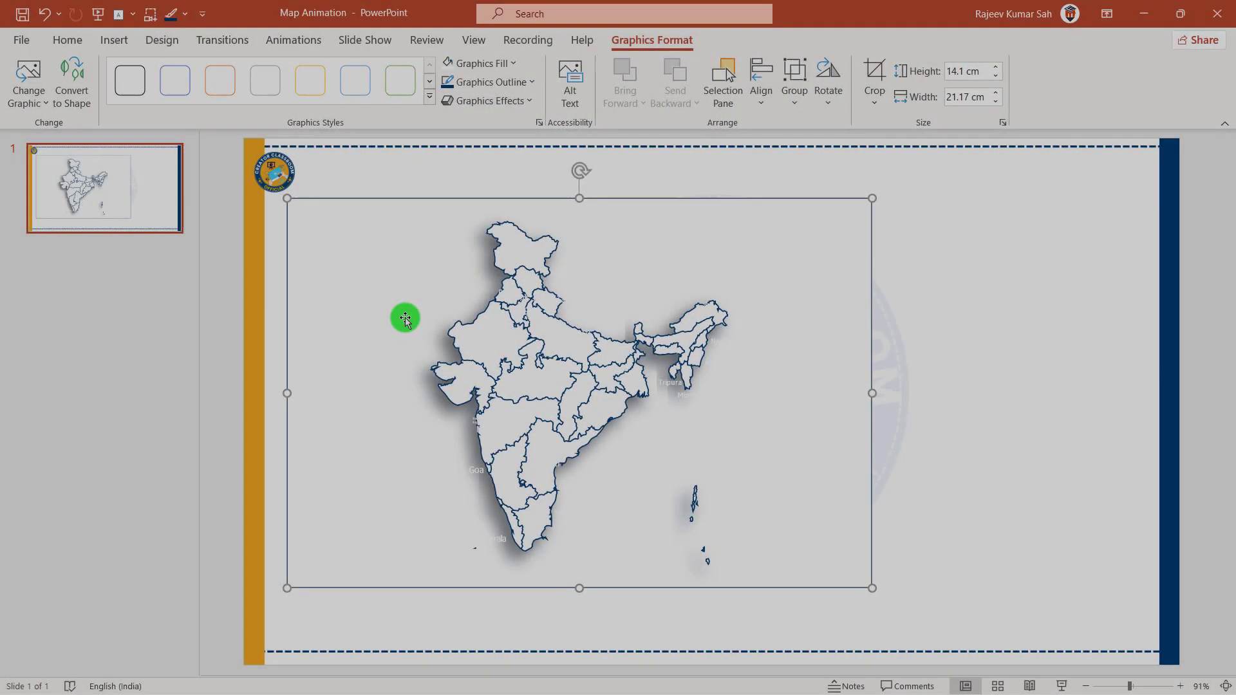
# Ungroup the map picture and convert it into editable drawing shapes
pyautogui.rightClick(386, 279)
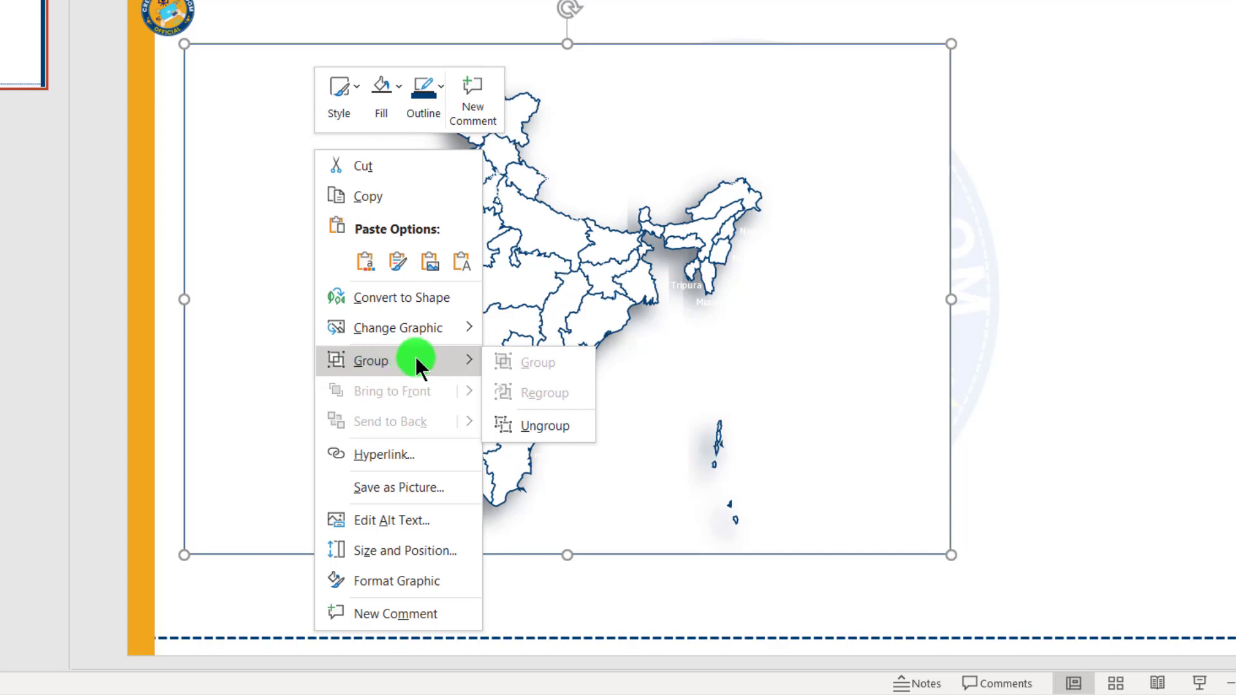
pyautogui.click(561, 426)
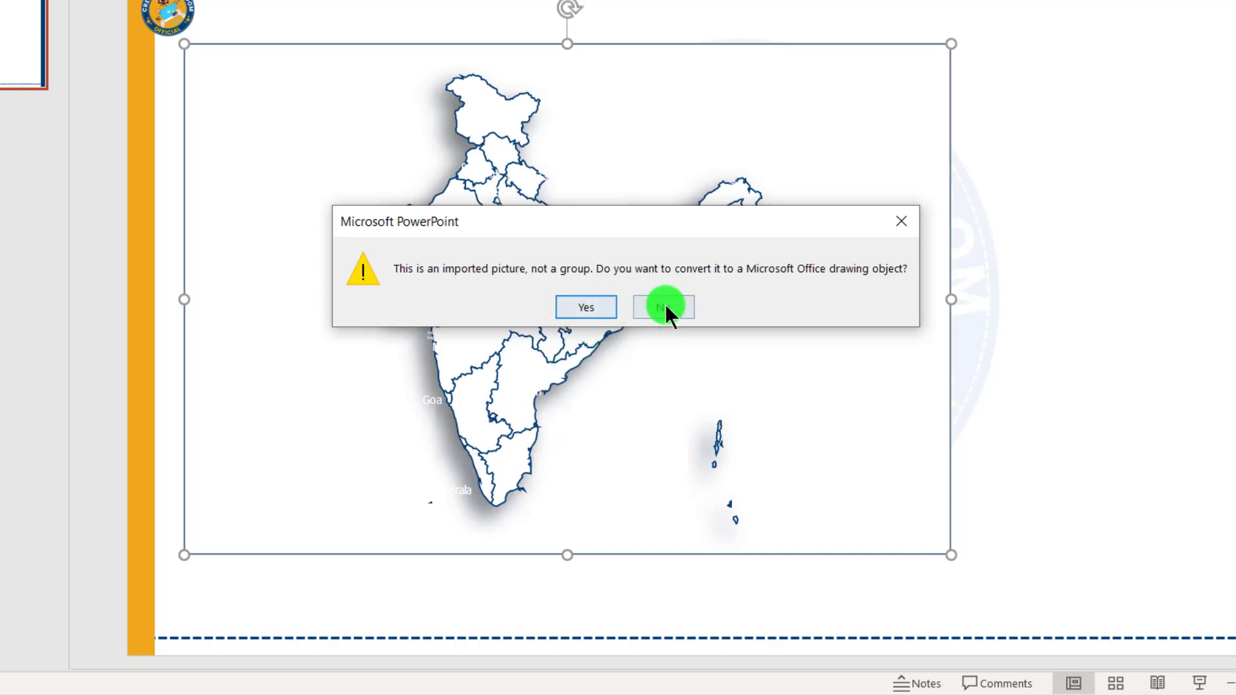
pyautogui.click(582, 313)
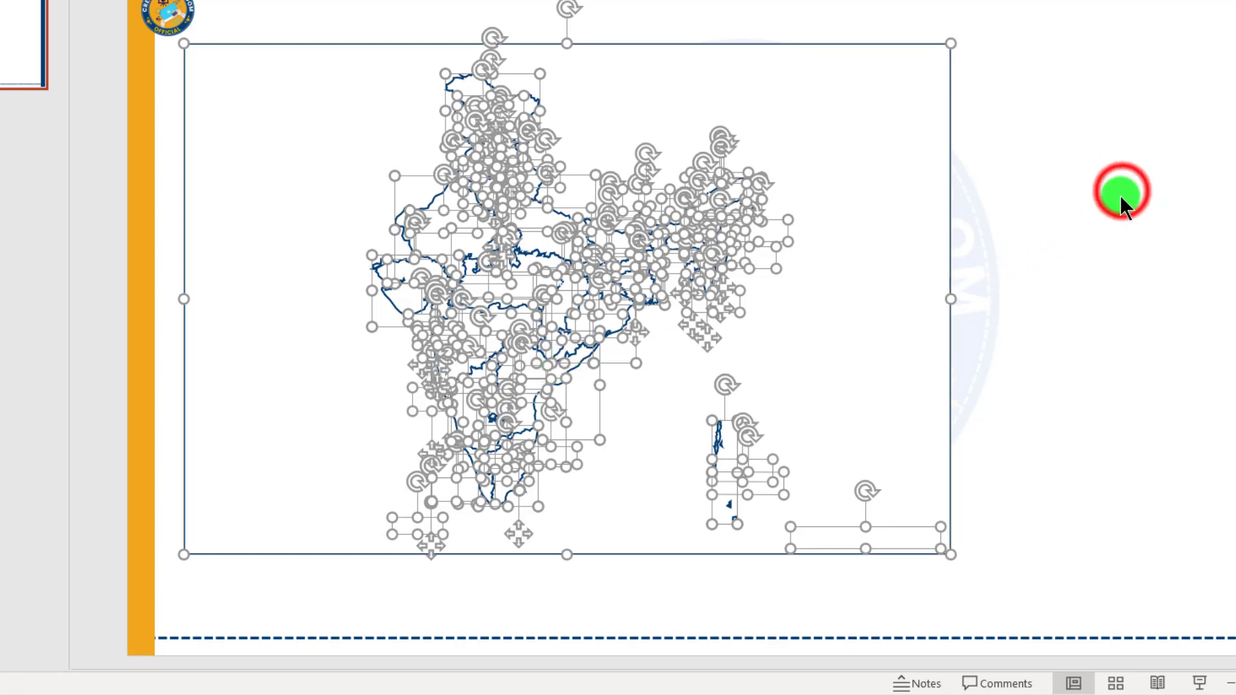
# Delete the white background box, offshore islands, text box and small leftover island
pyautogui.click(1120, 195)
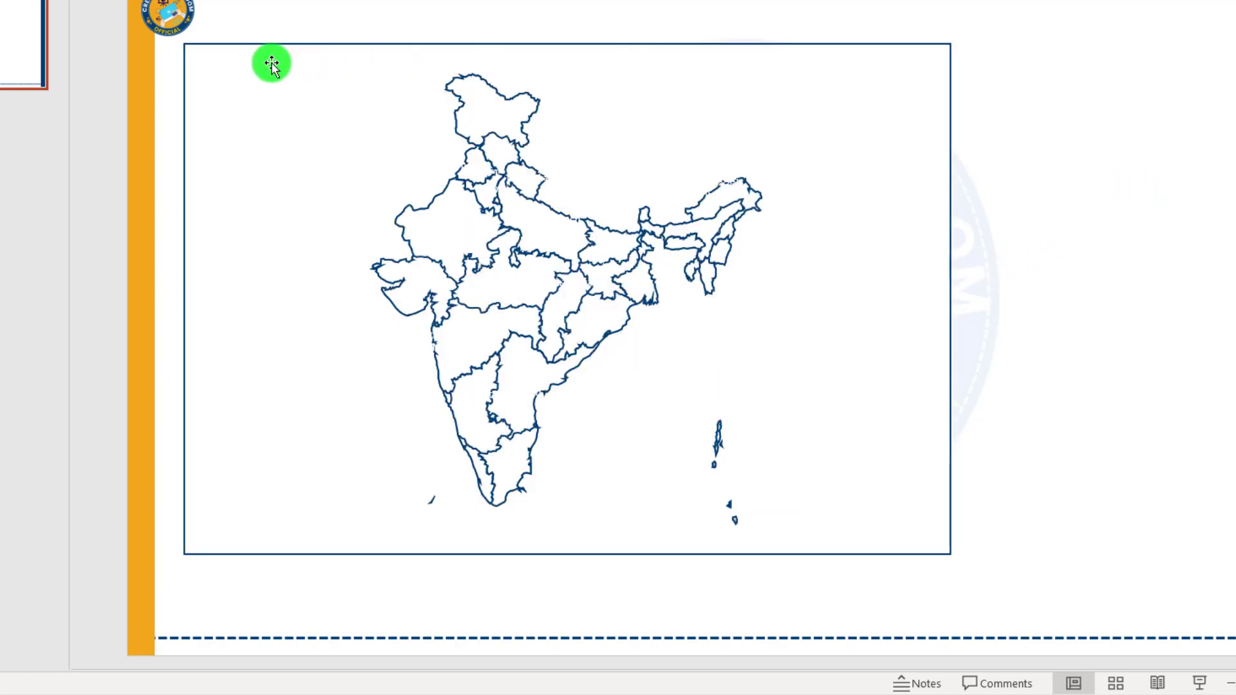
pyautogui.click(857, 97)
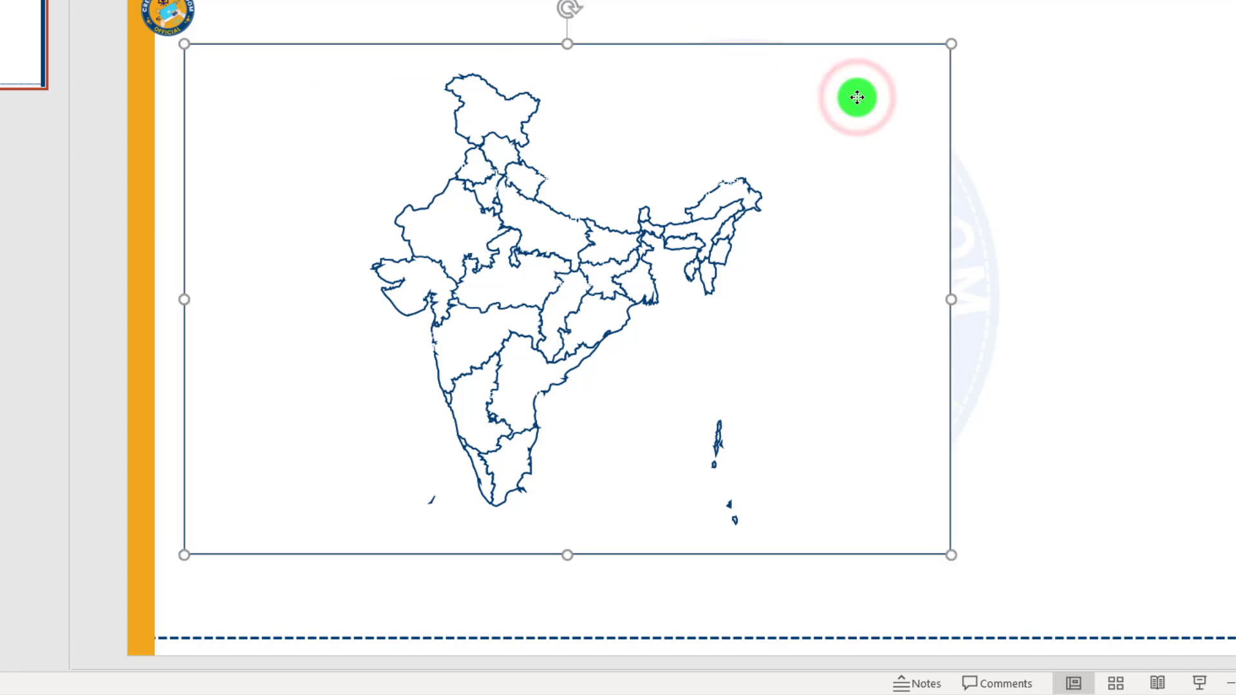
pyautogui.press('Delete')
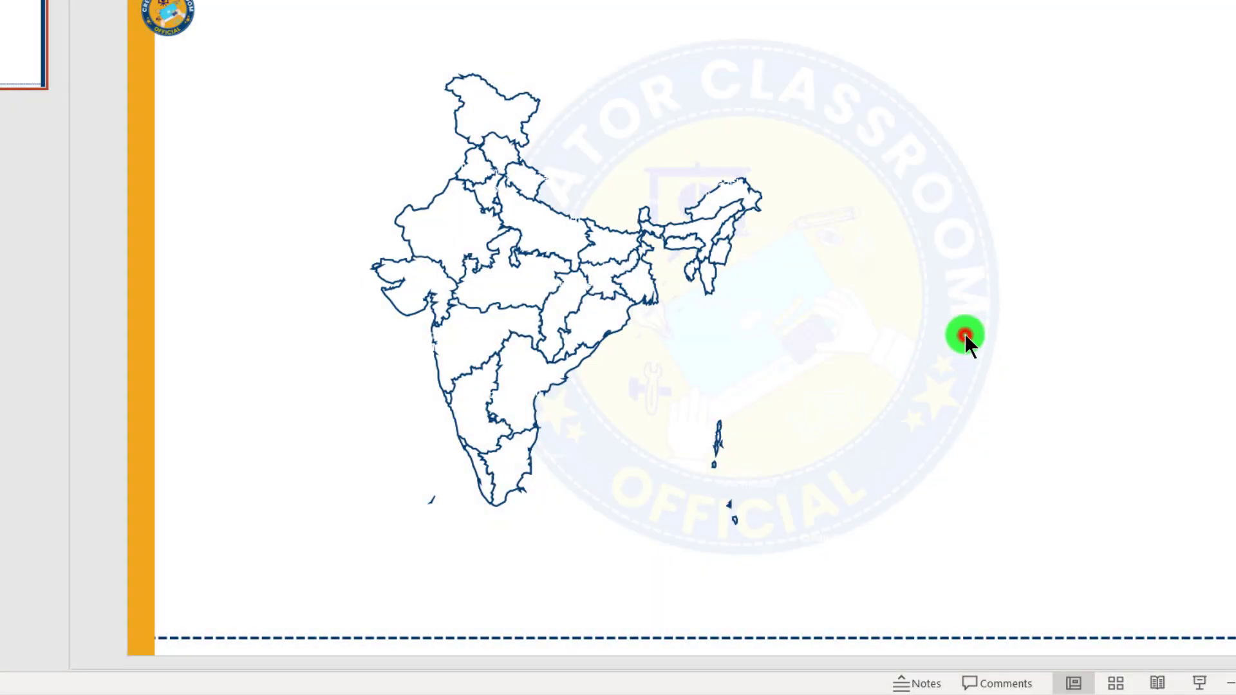
pyautogui.moveTo(965, 336); pyautogui.dragTo(640, 608)
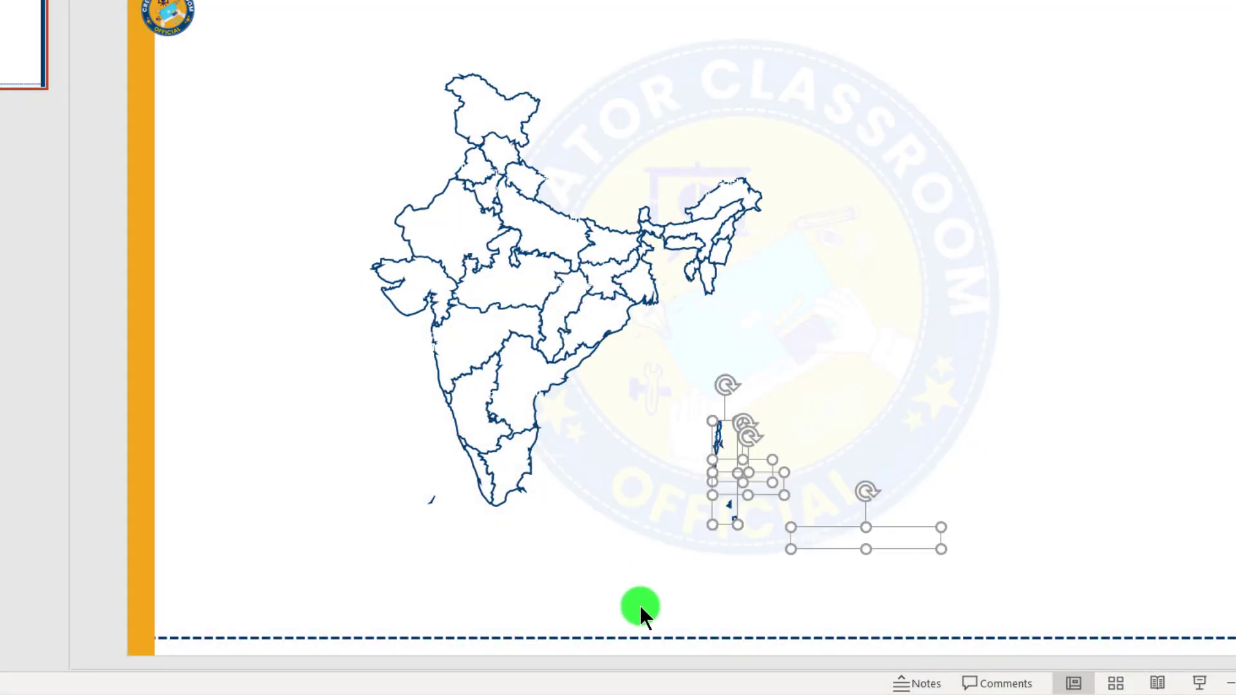
pyautogui.press('Delete')
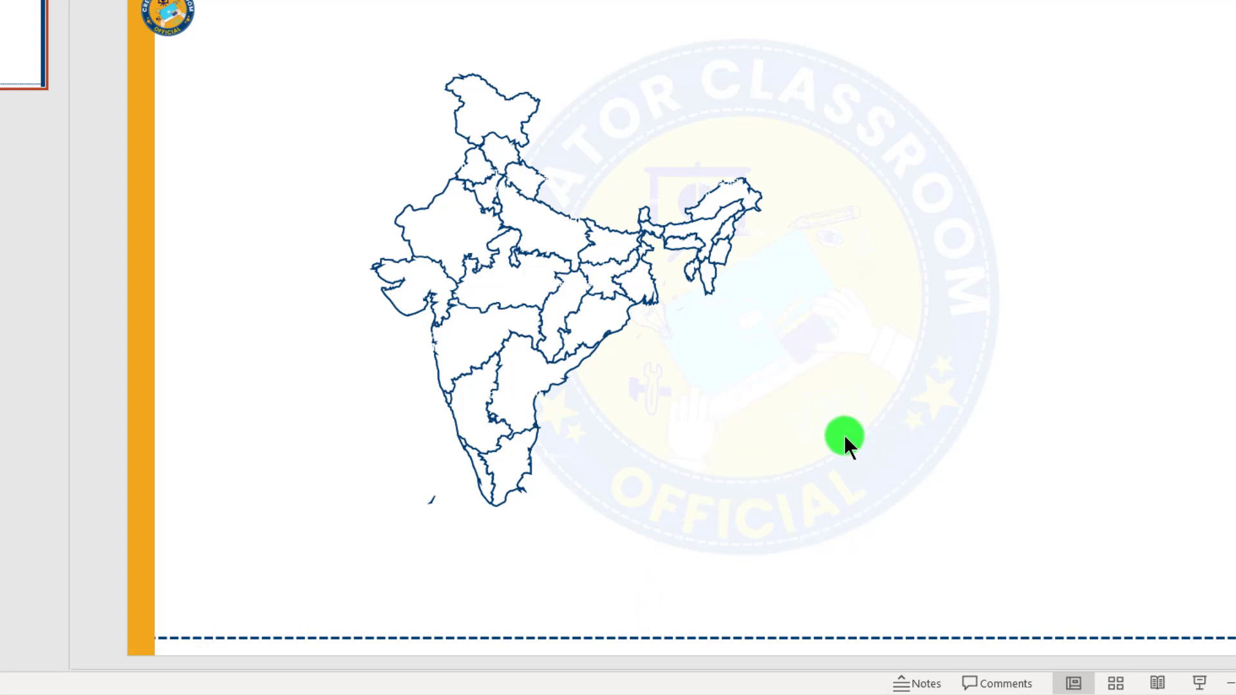
pyautogui.moveTo(318, 447); pyautogui.dragTo(454, 546)
pyautogui.press('Delete')
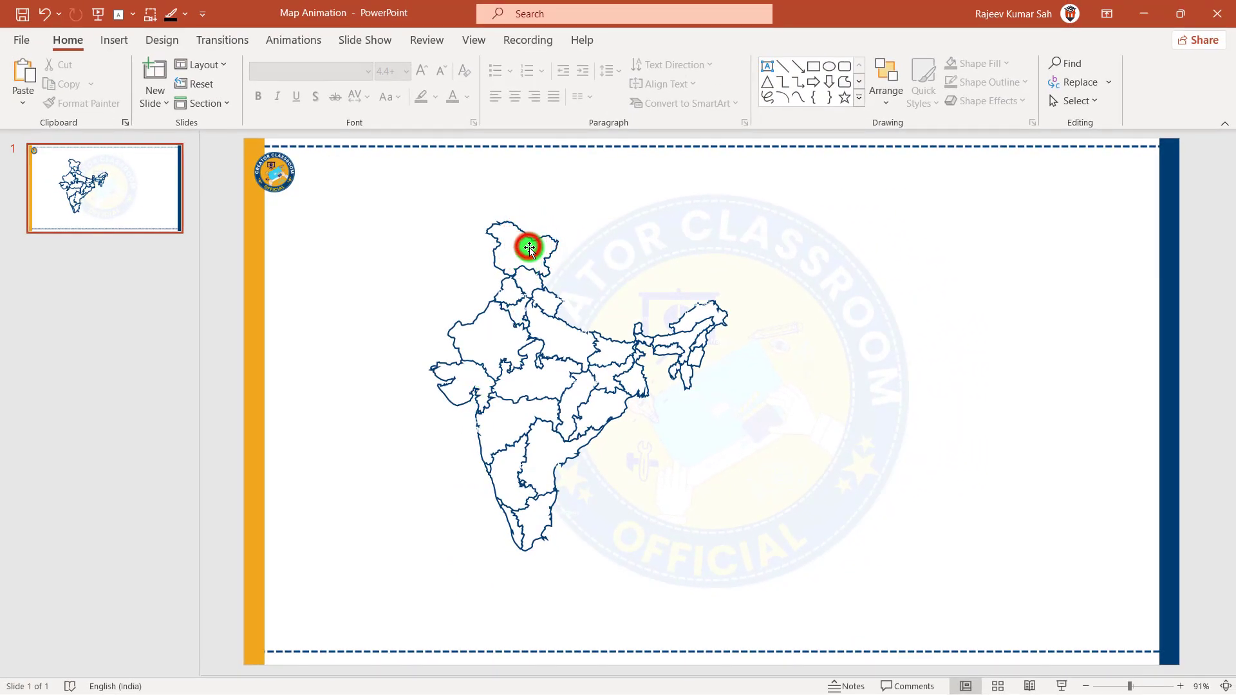
# Set the font colour of the map's state labels to black
pyautogui.click(587, 264)
pyautogui.click(418, 256)
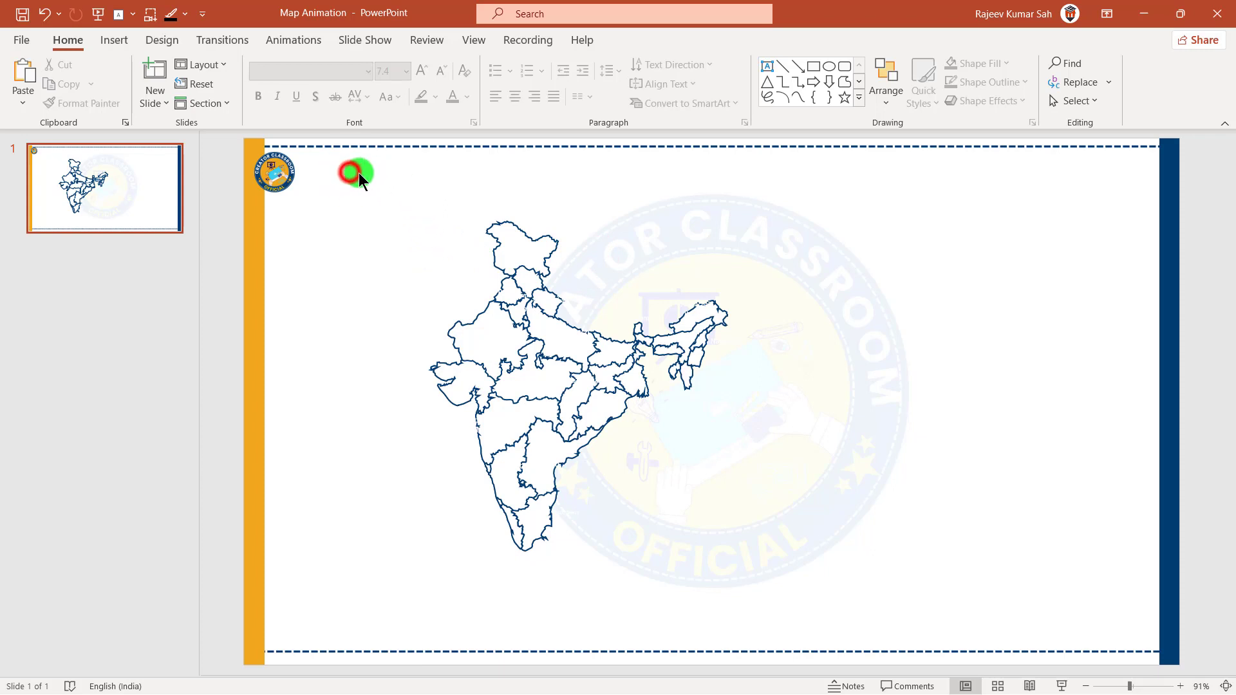
pyautogui.moveTo(349, 171)
pyautogui.mouseDown()
pyautogui.moveTo(920, 671)
pyautogui.moveTo(901, 619)
pyautogui.mouseUp()
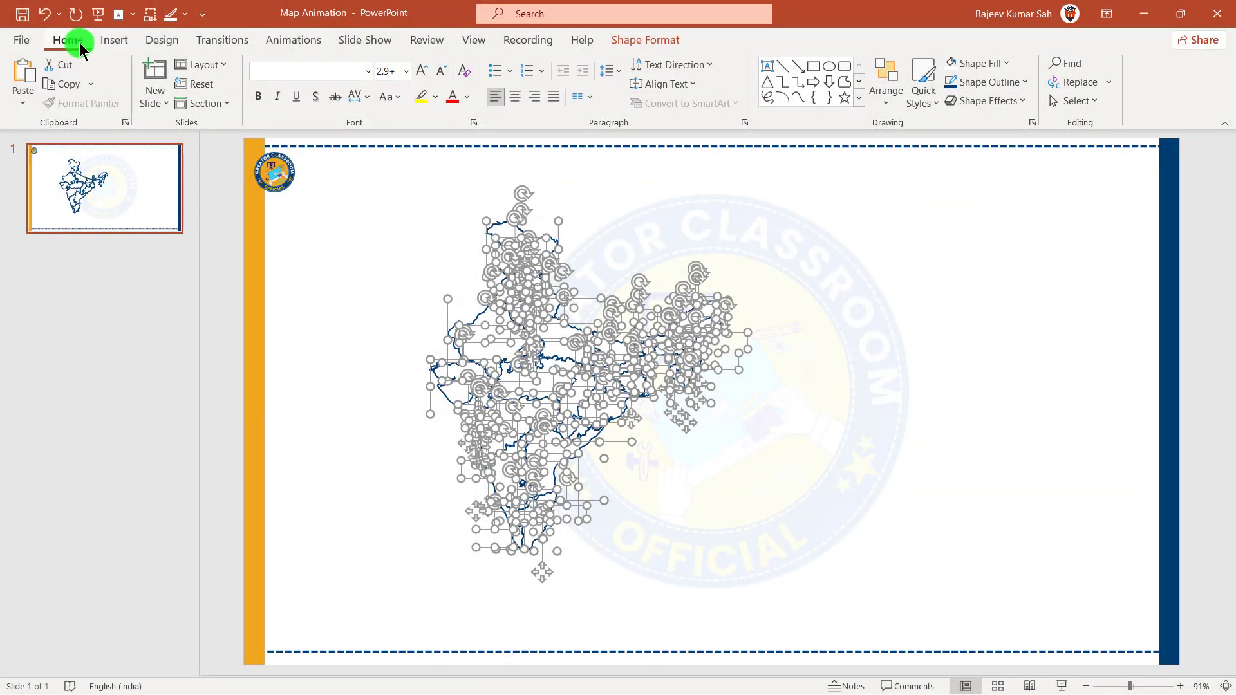
pyautogui.click(469, 99)
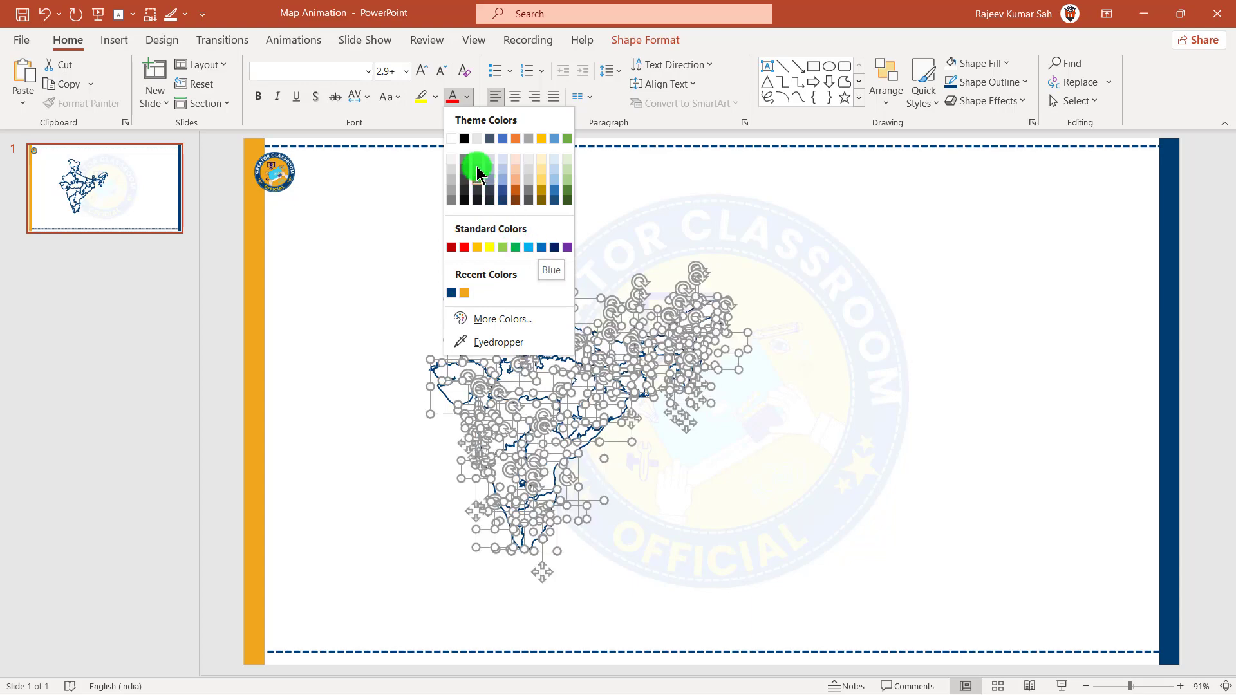
pyautogui.click(466, 138)
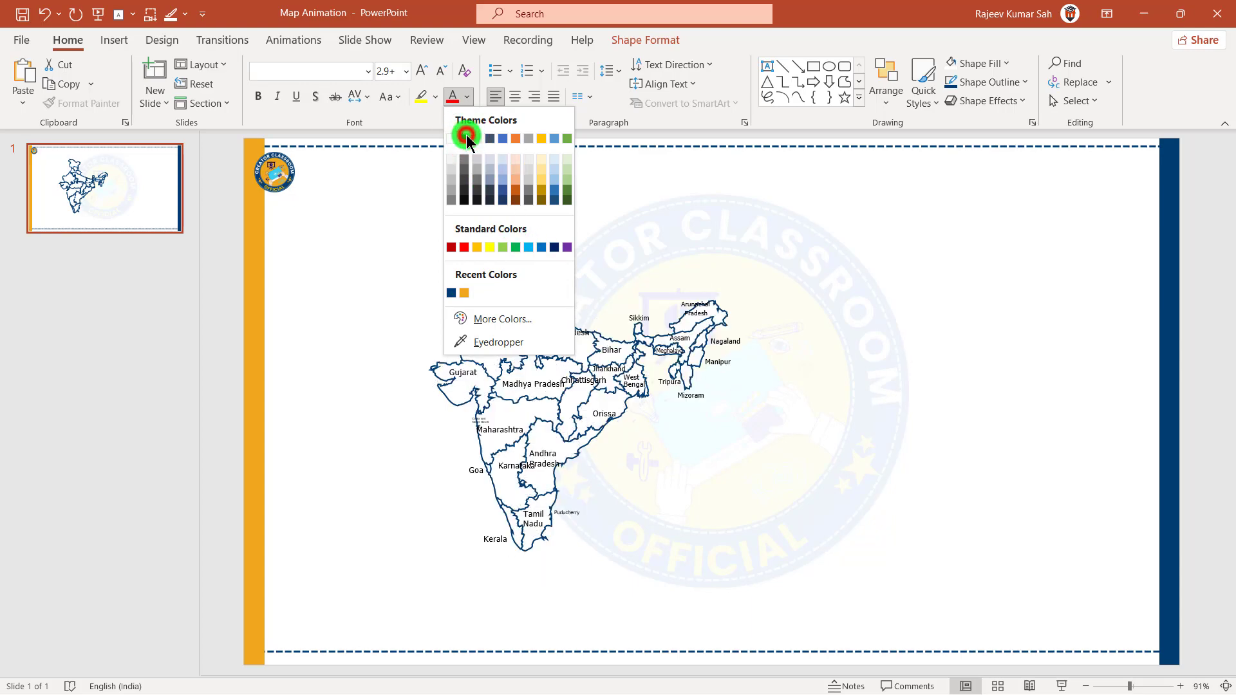
pyautogui.click(871, 287)
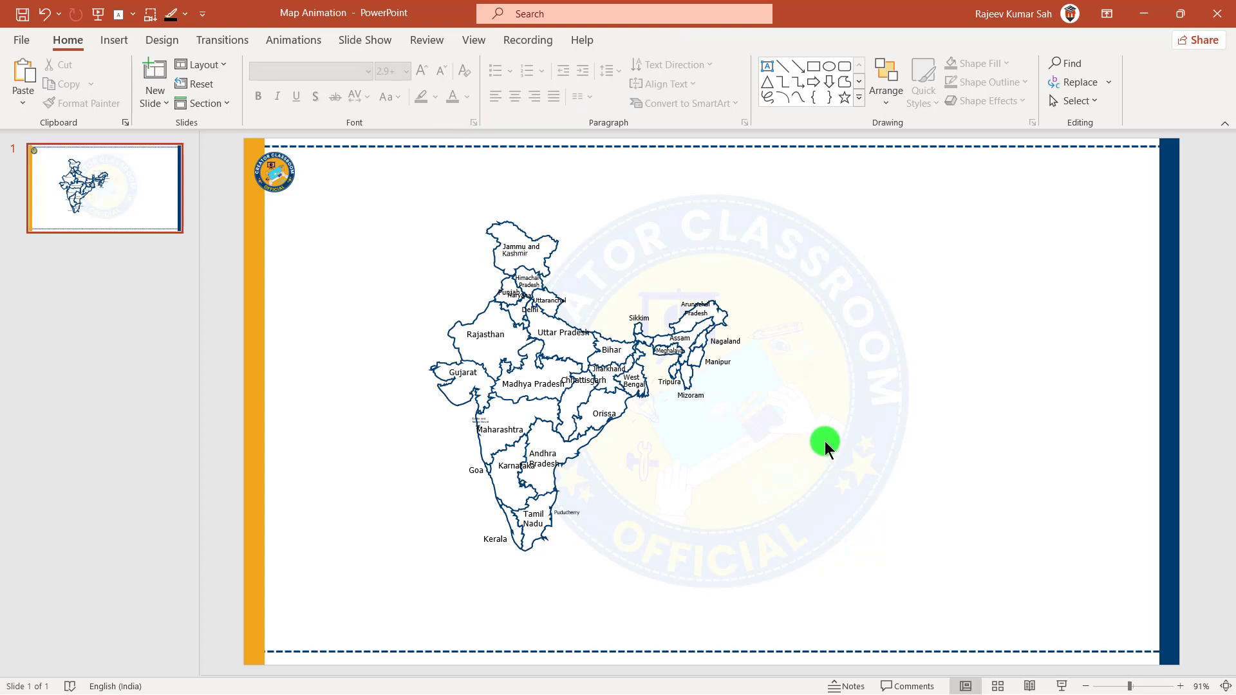
# Group all the map shapes with Ctrl+G and move the group left and up
pyautogui.moveTo(369, 180); pyautogui.dragTo(916, 588)
pyautogui.click(910, 376)
pyautogui.hotkey('ctrl', 'a')
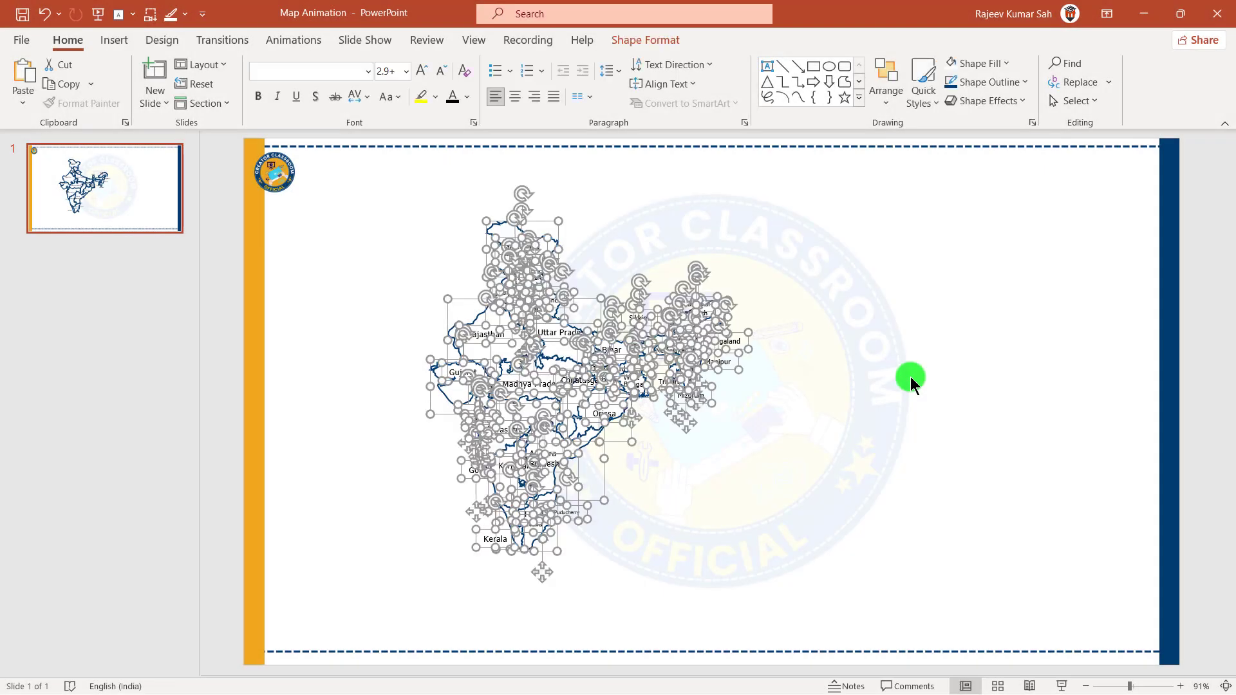
pyautogui.hotkey('ctrl', 'g')
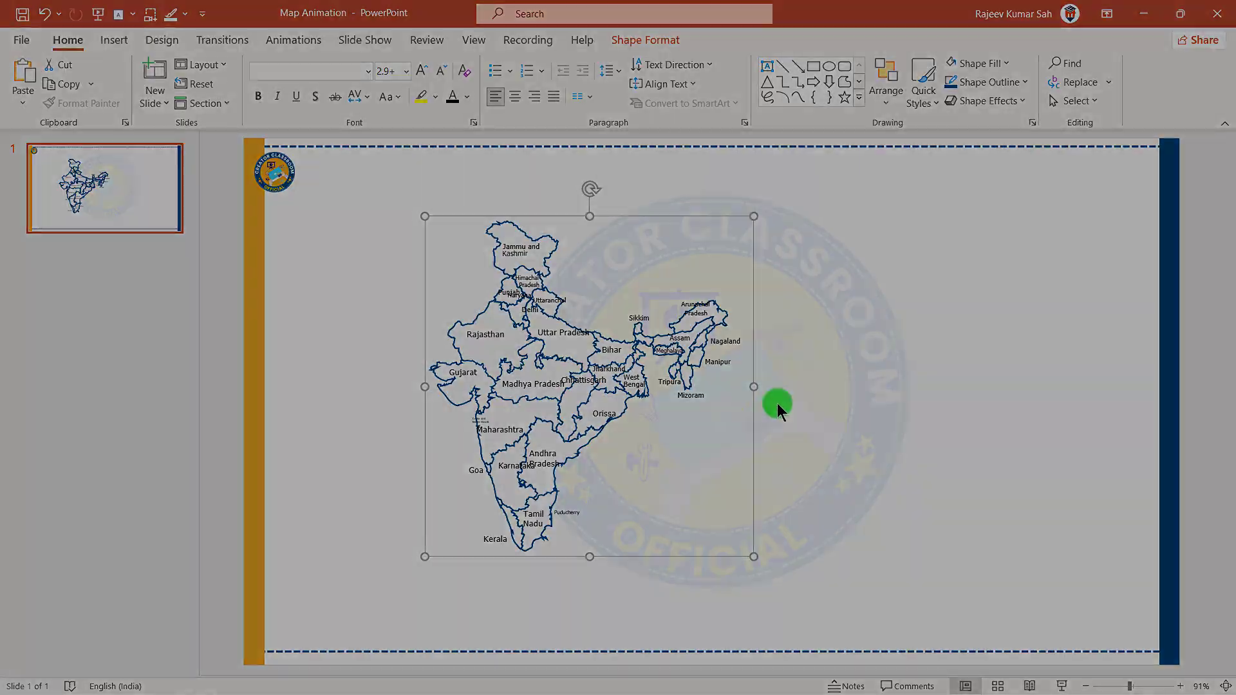
pyautogui.moveTo(556, 215); pyautogui.dragTo(455, 203)
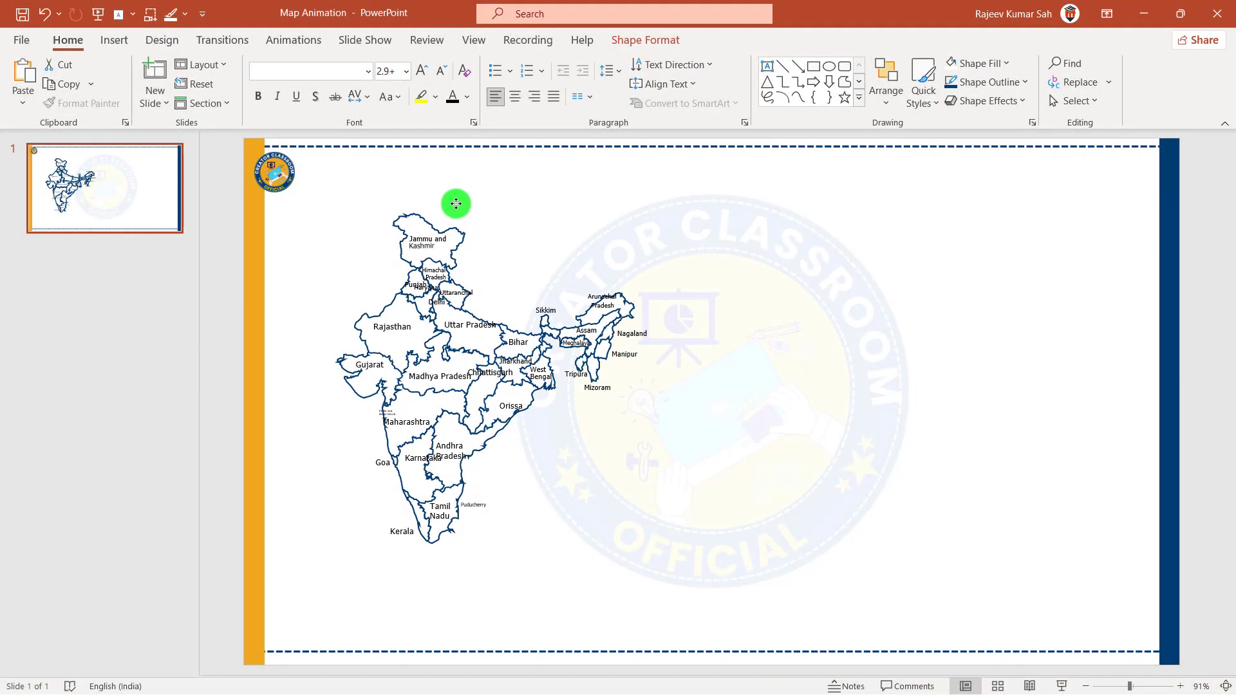
pyautogui.click(913, 356)
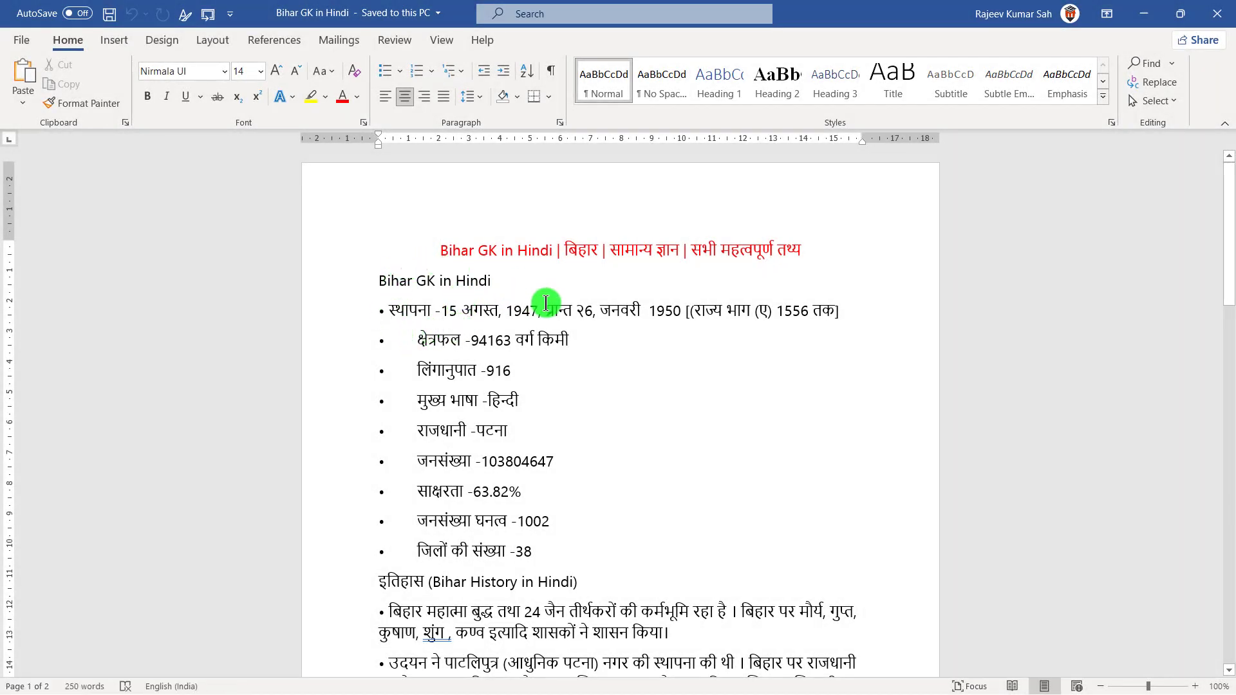
# Select the opening bullet lines of Bihar facts in the Word document
pyautogui.click(442, 248)
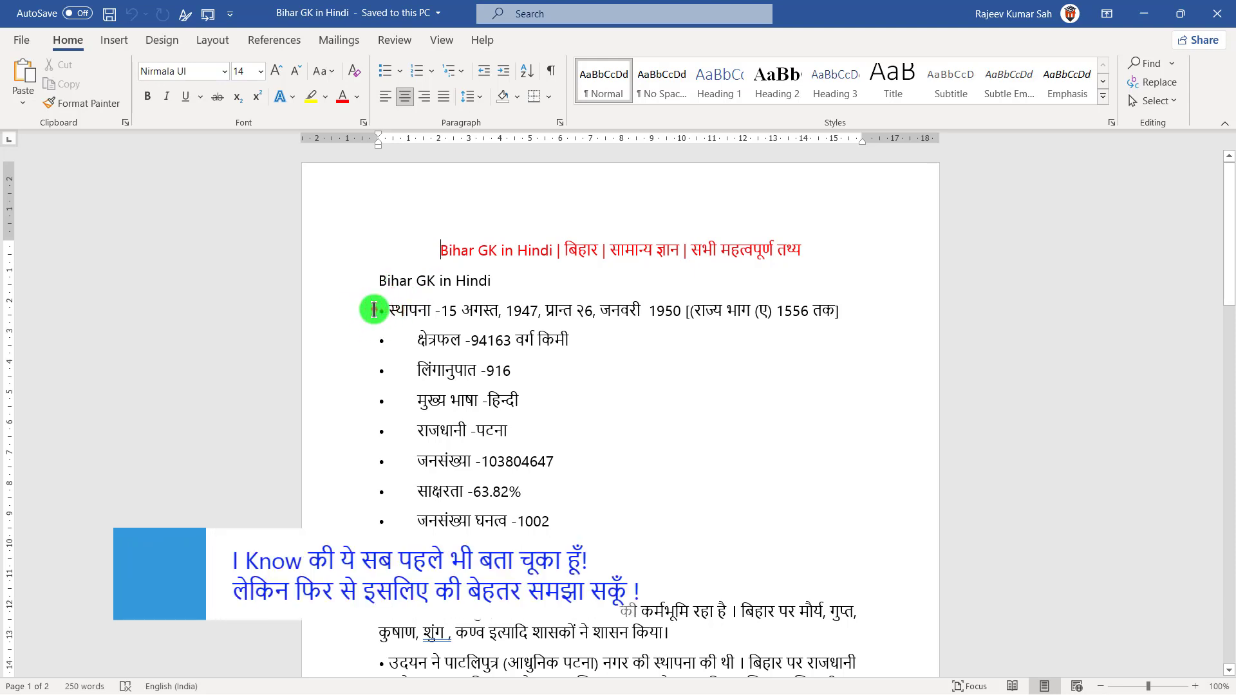
pyautogui.moveTo(377, 308)
pyautogui.mouseDown()
pyautogui.moveTo(575, 414)
pyautogui.moveTo(584, 541)
pyautogui.moveTo(586, 524)
pyautogui.mouseUp()
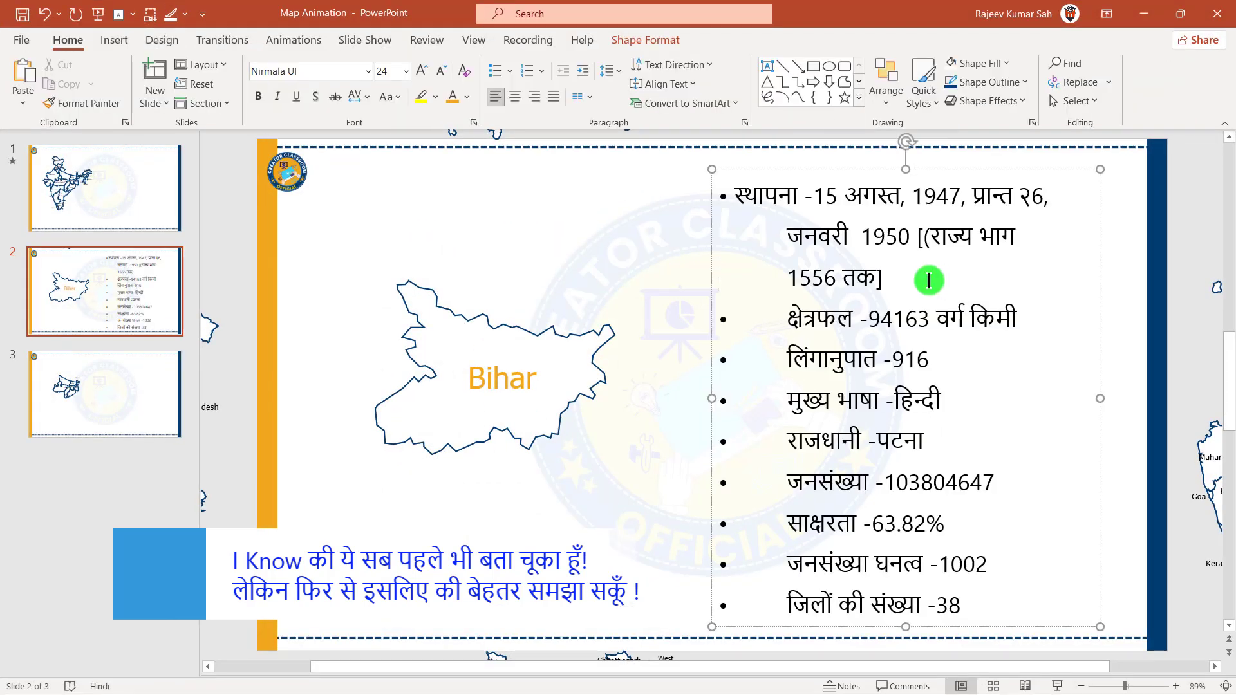
# Apply a Wipe entrance animation to the slide 2 facts text box
pyautogui.click(907, 238)
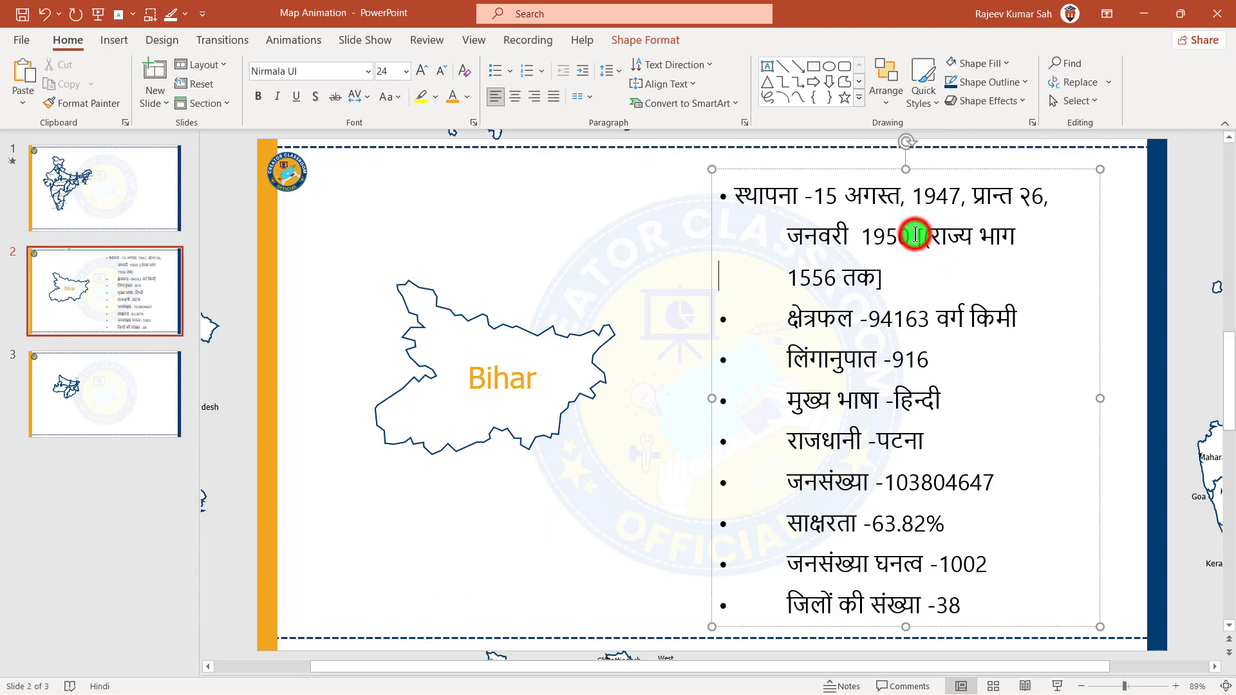
pyautogui.moveTo(914, 233); pyautogui.dragTo(1018, 233)
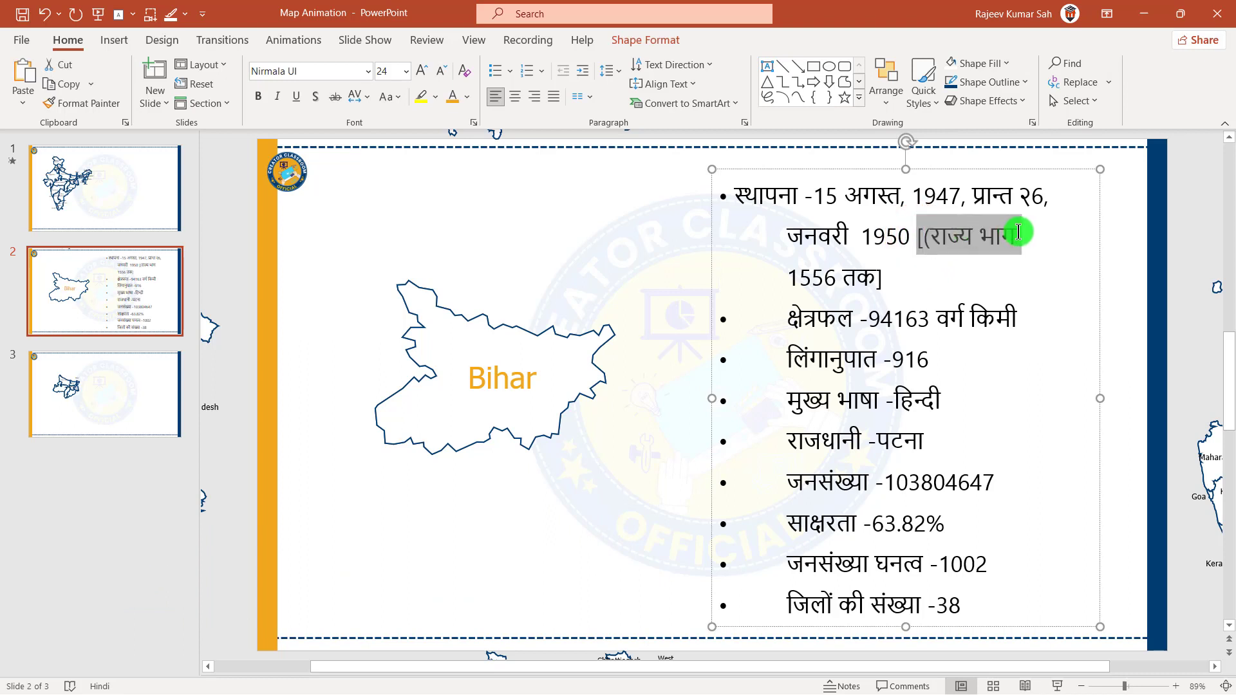
pyautogui.press('Escape')
pyautogui.press('Escape')
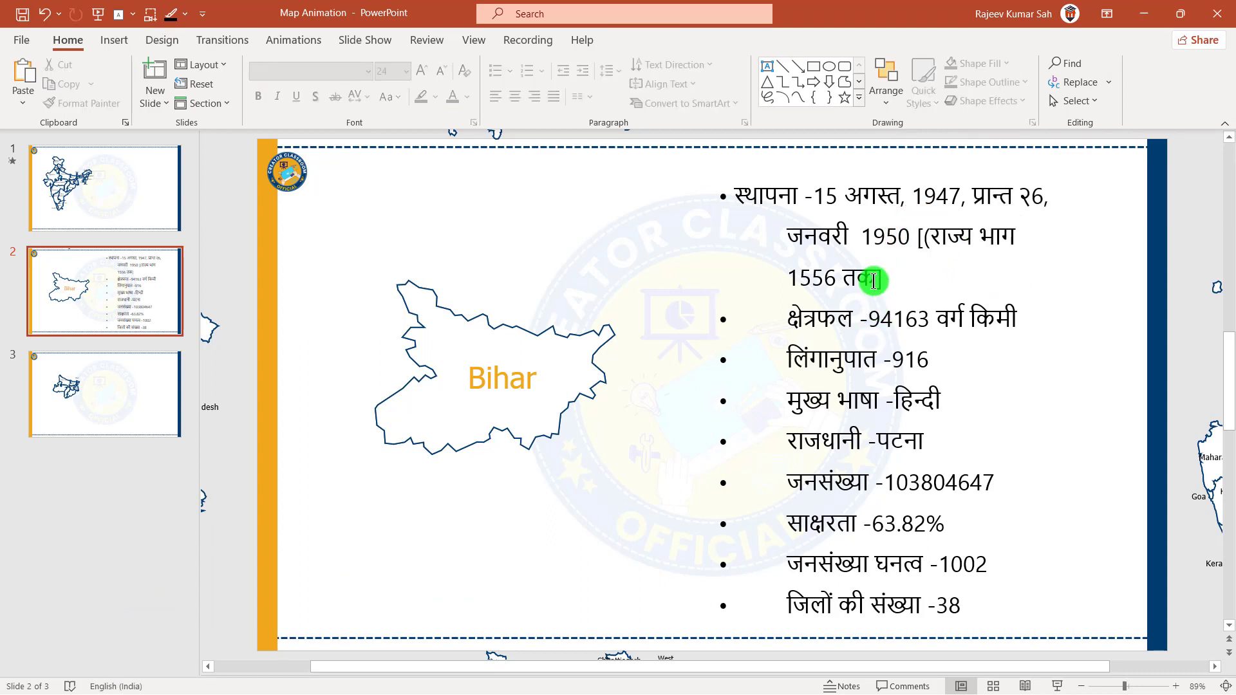
pyautogui.click(873, 280)
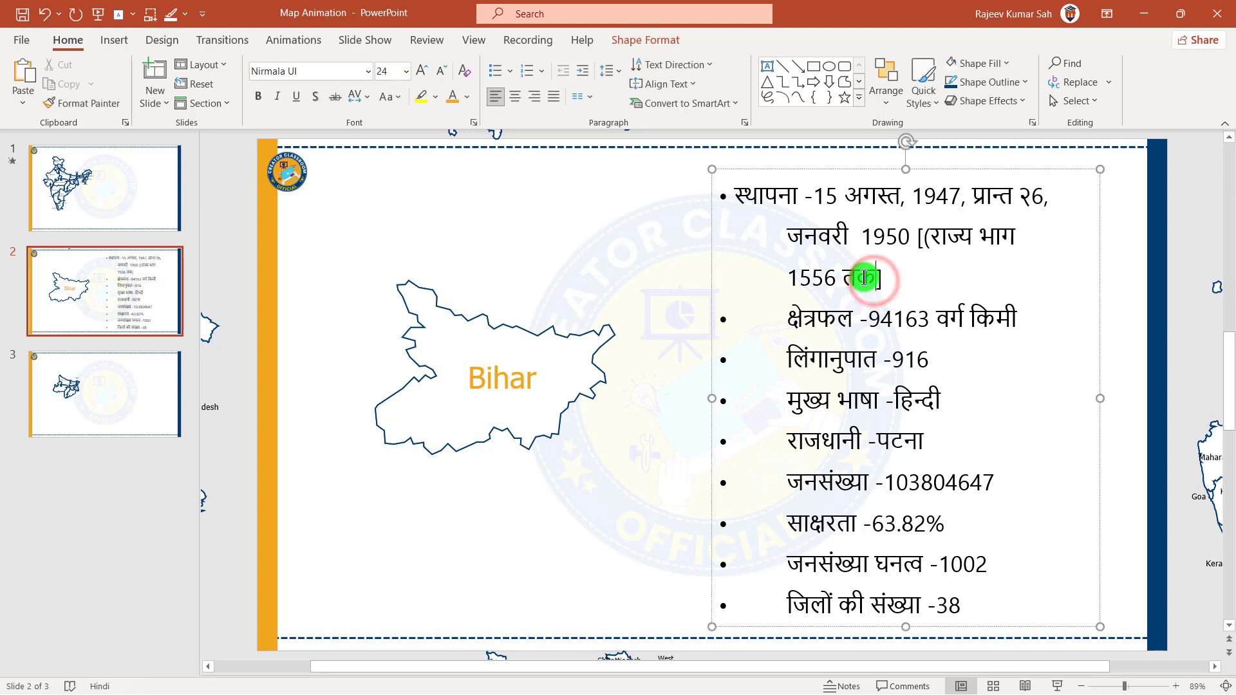
pyautogui.click(778, 166)
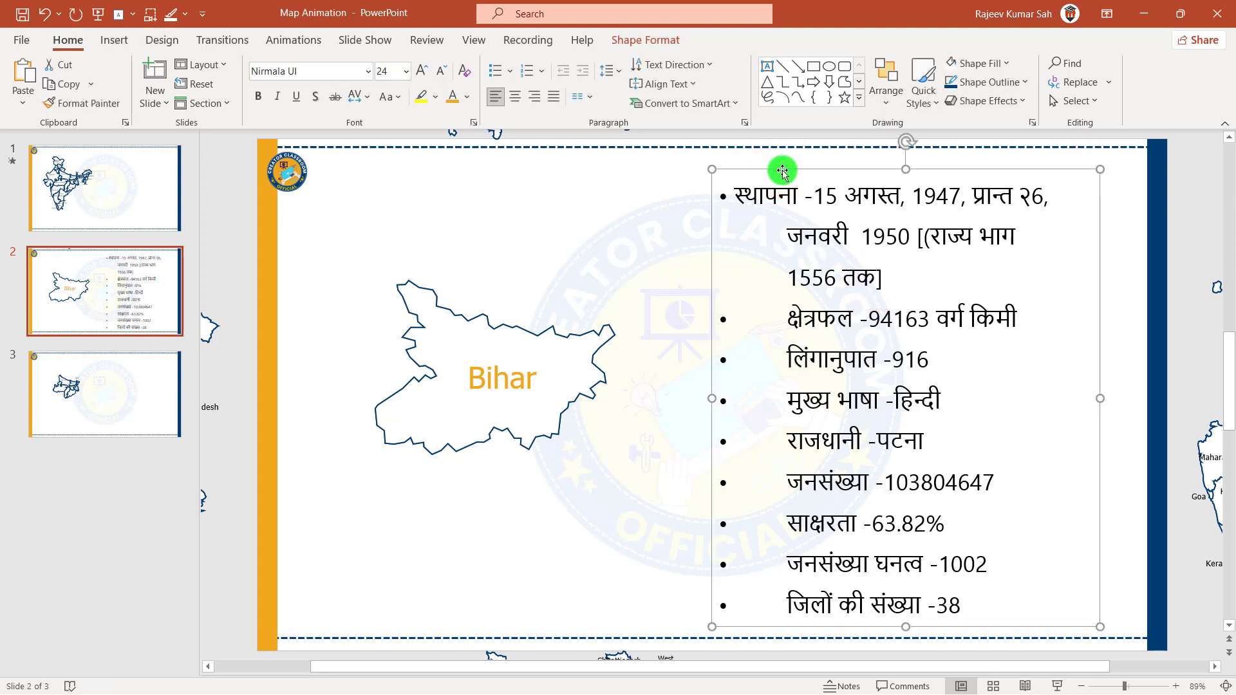
pyautogui.click(290, 39)
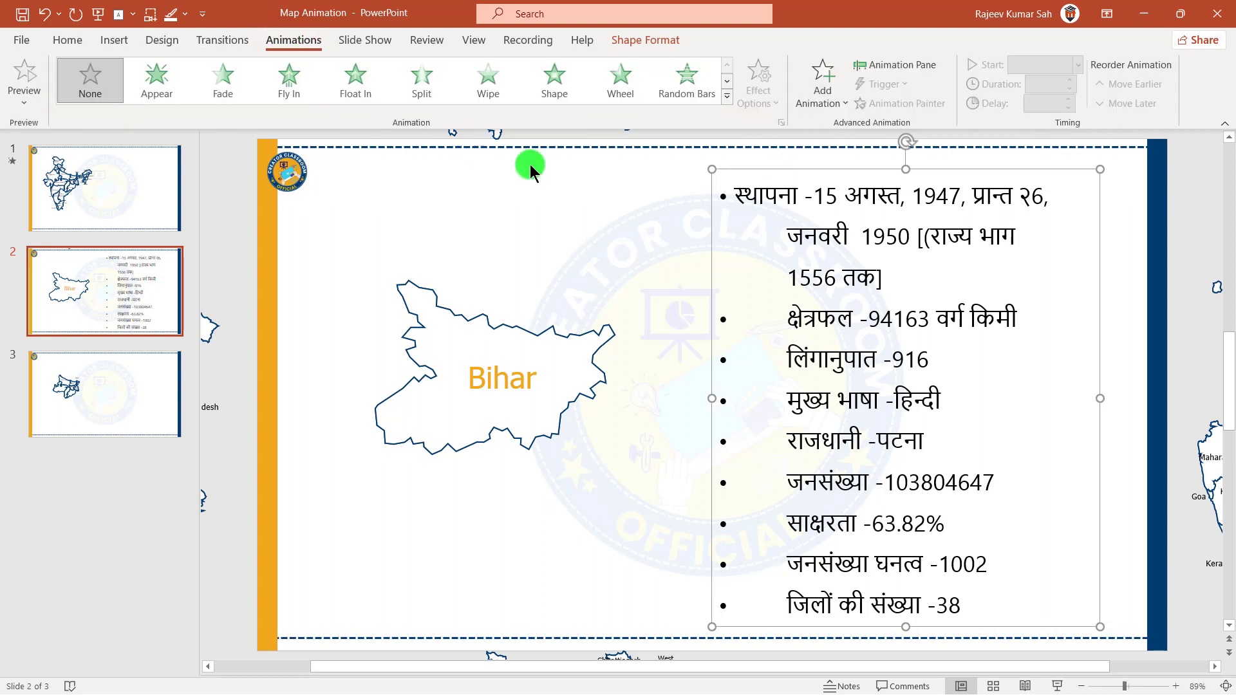
pyautogui.click(496, 86)
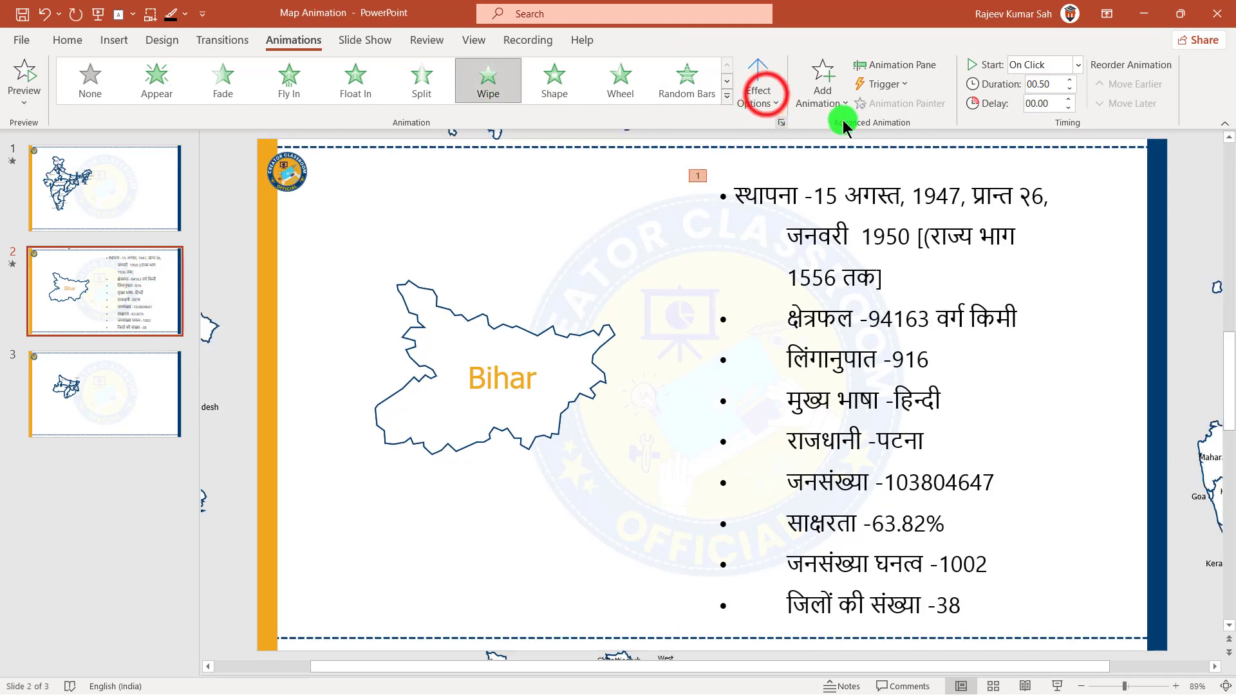
pyautogui.click(758, 87)
# Make the Wipe come From Left and animate its text By word
pyautogui.click(798, 196)
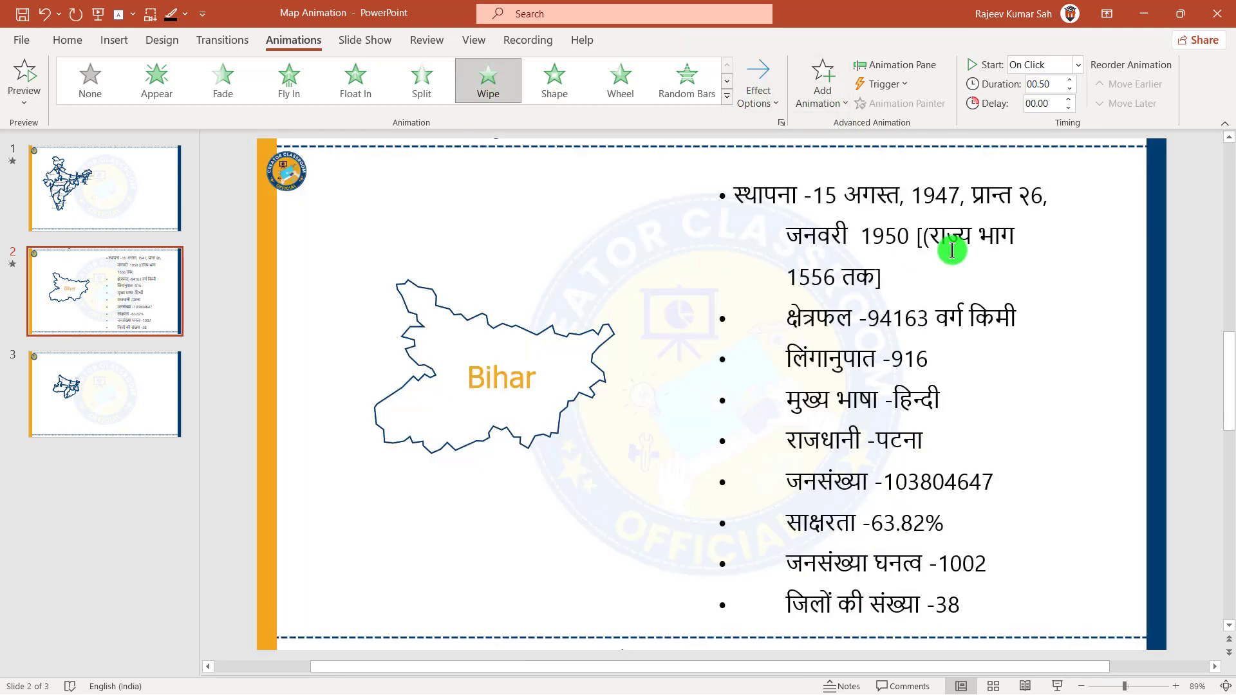
pyautogui.click(910, 67)
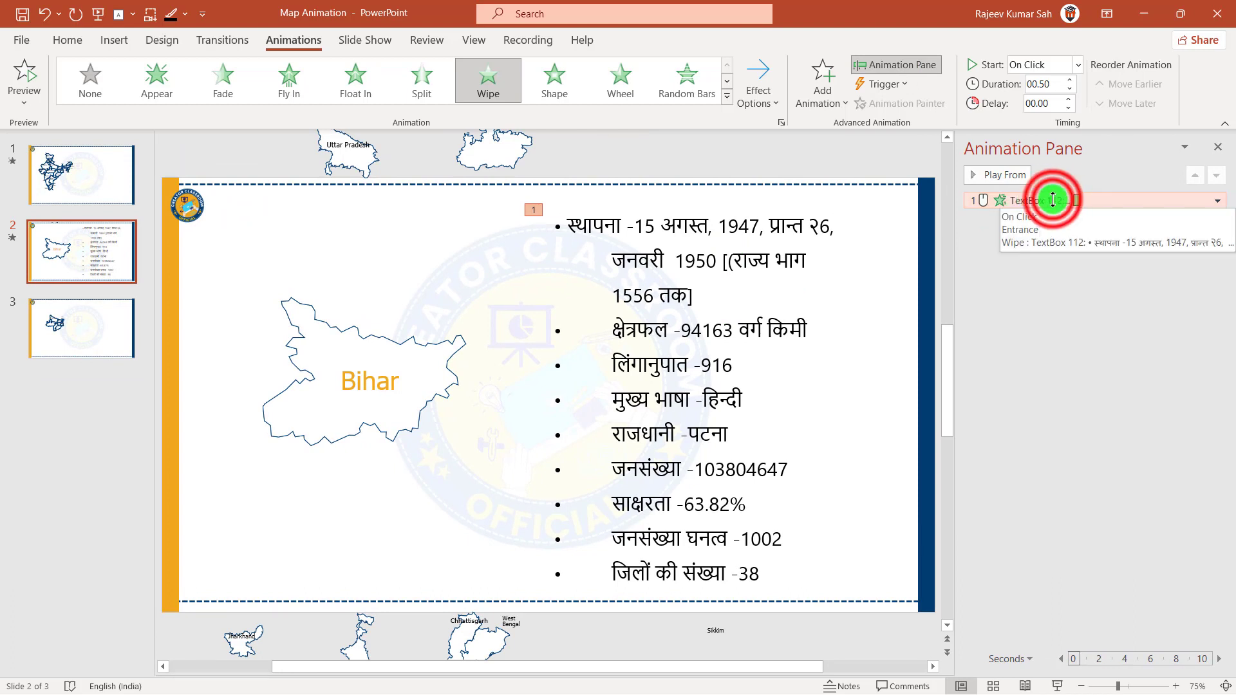
pyautogui.doubleClick(1052, 200)
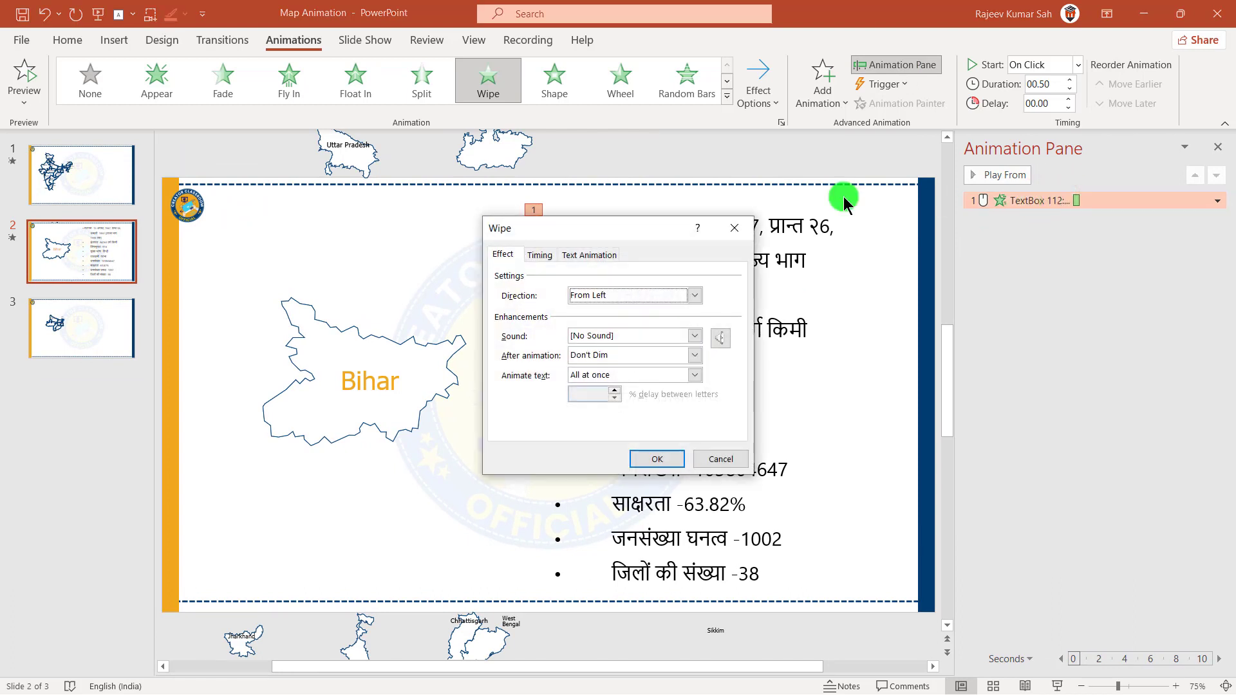
pyautogui.click(665, 227)
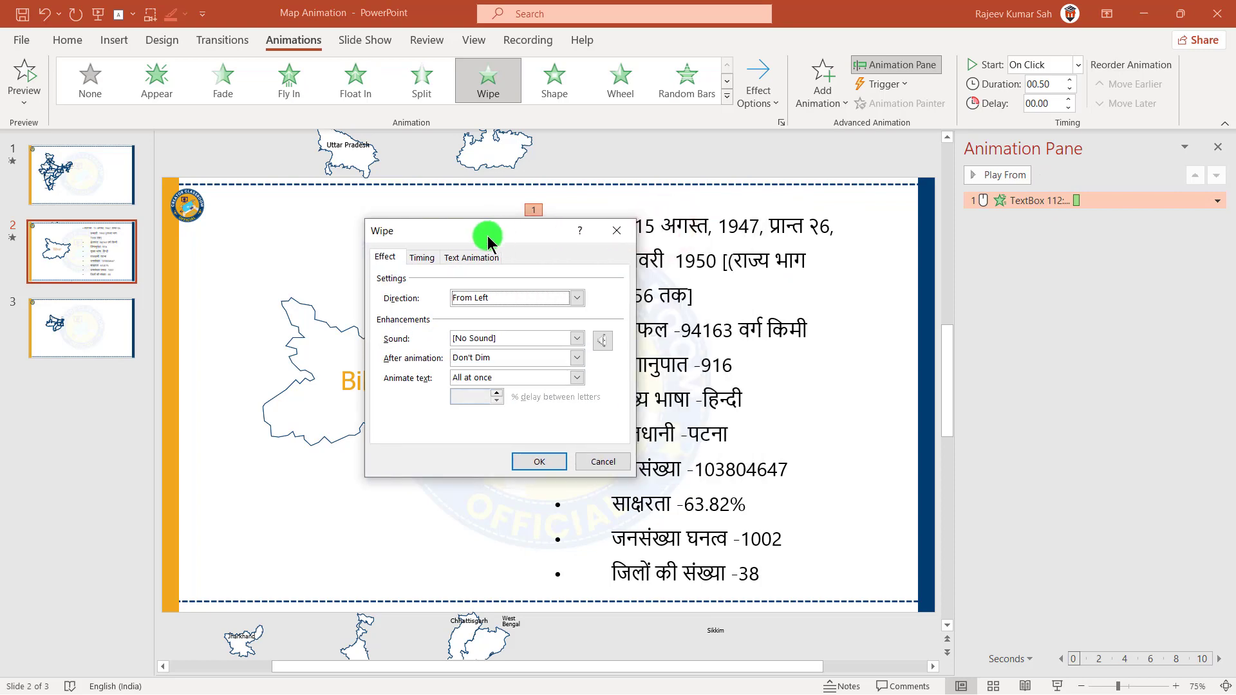
pyautogui.moveTo(666, 231); pyautogui.dragTo(429, 241)
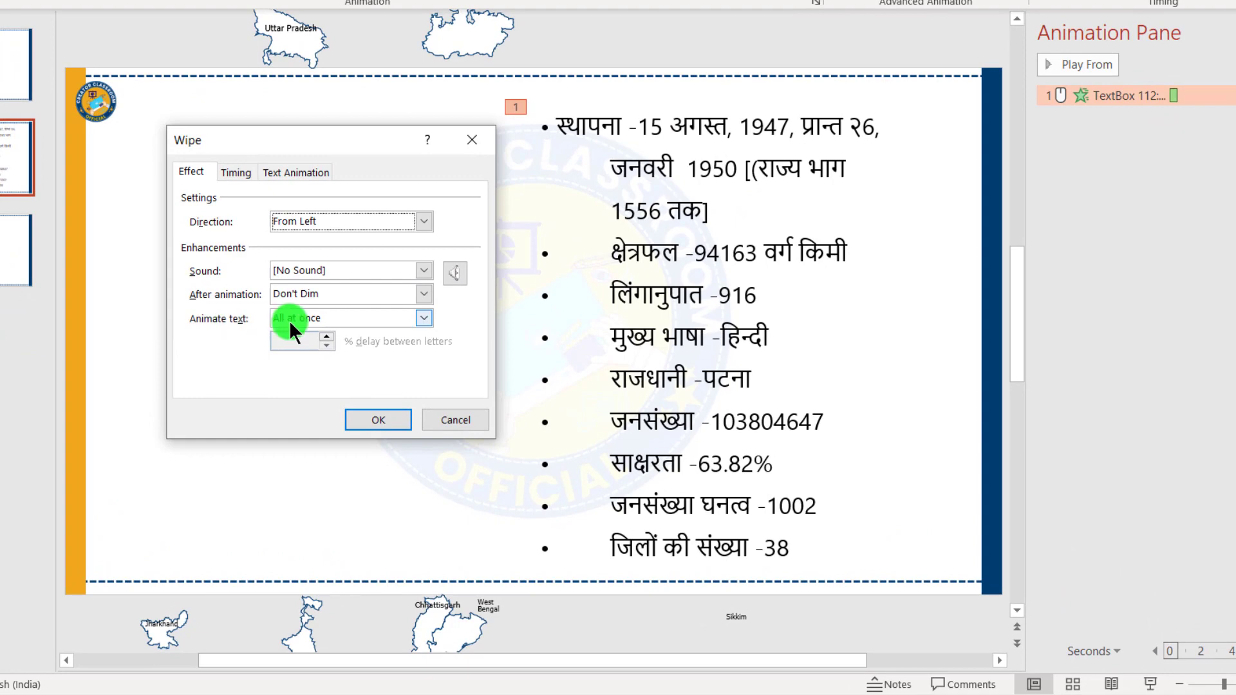
pyautogui.click(400, 317)
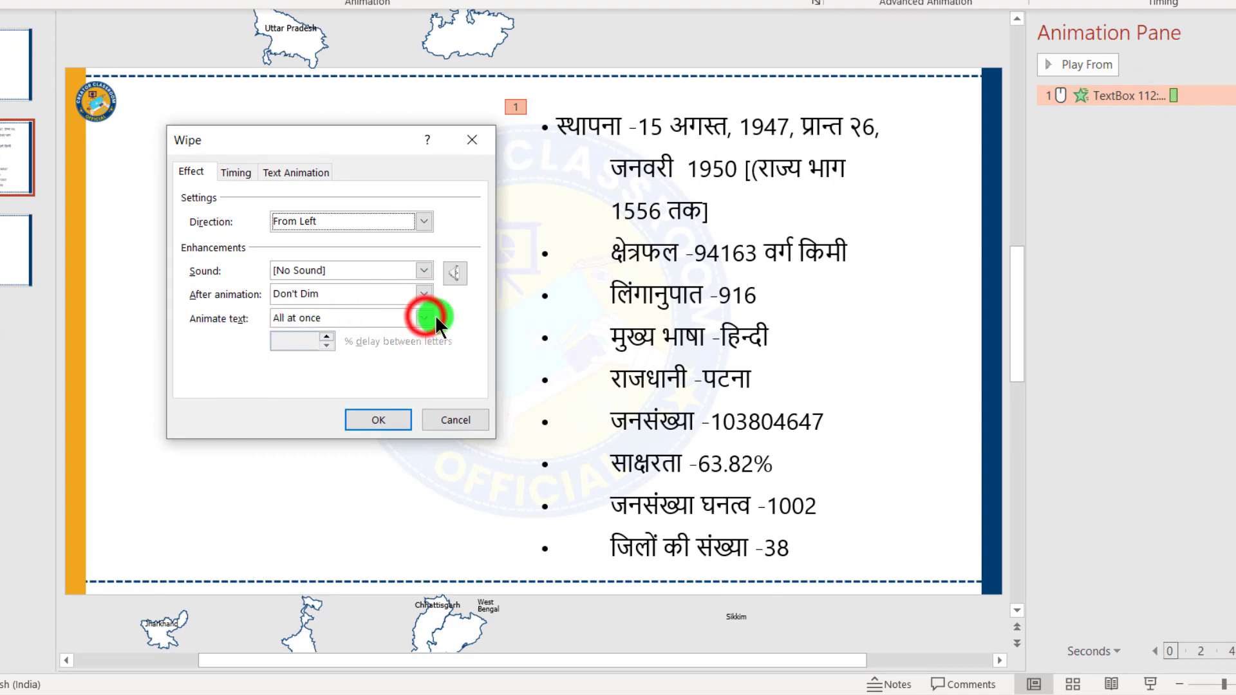
pyautogui.click(424, 317)
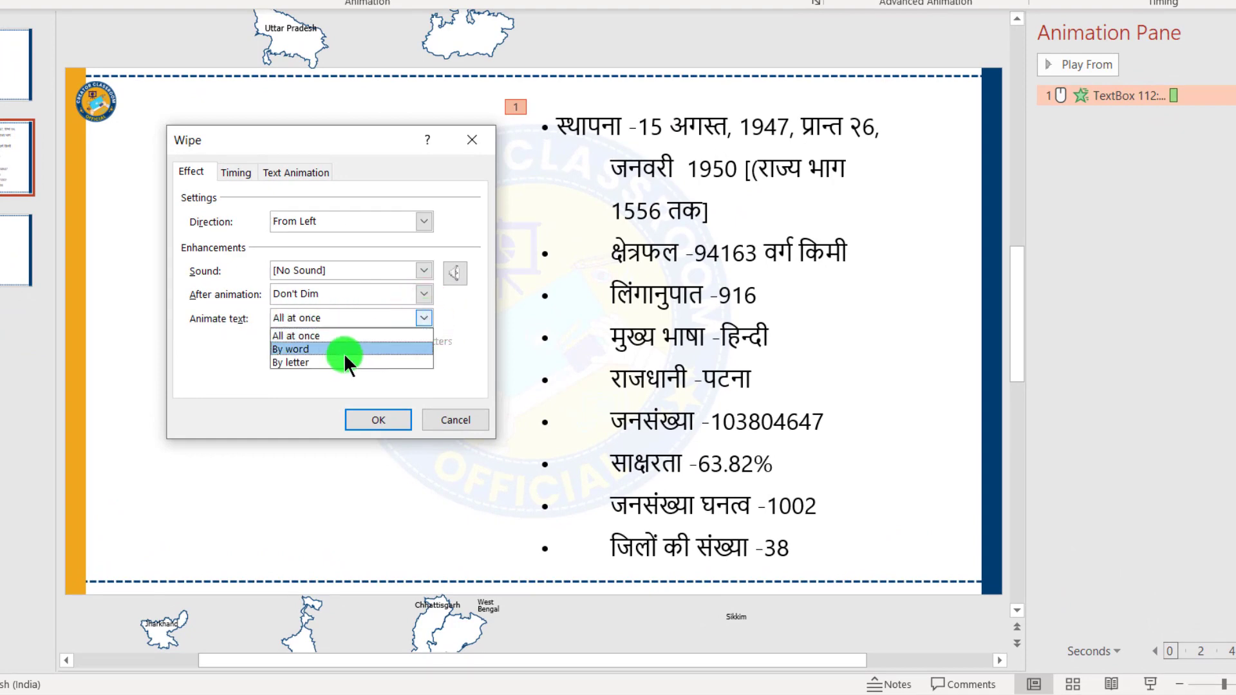
pyautogui.click(314, 351)
pyautogui.click(295, 348)
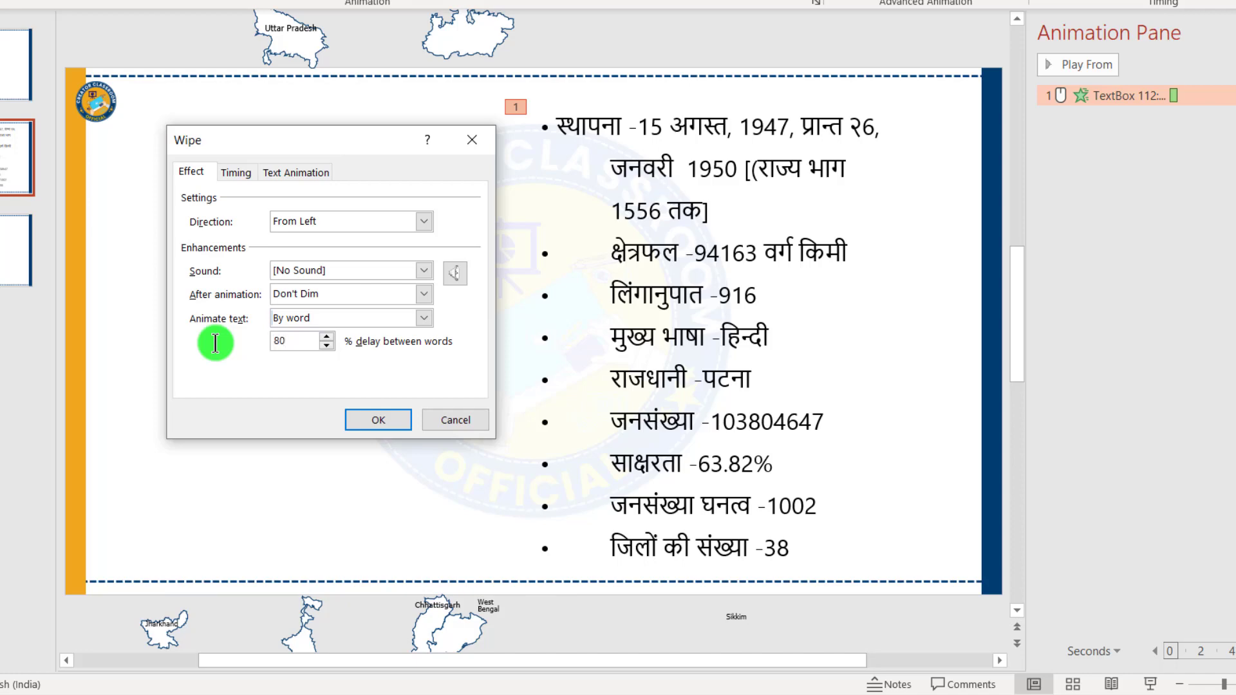
pyautogui.click(294, 175)
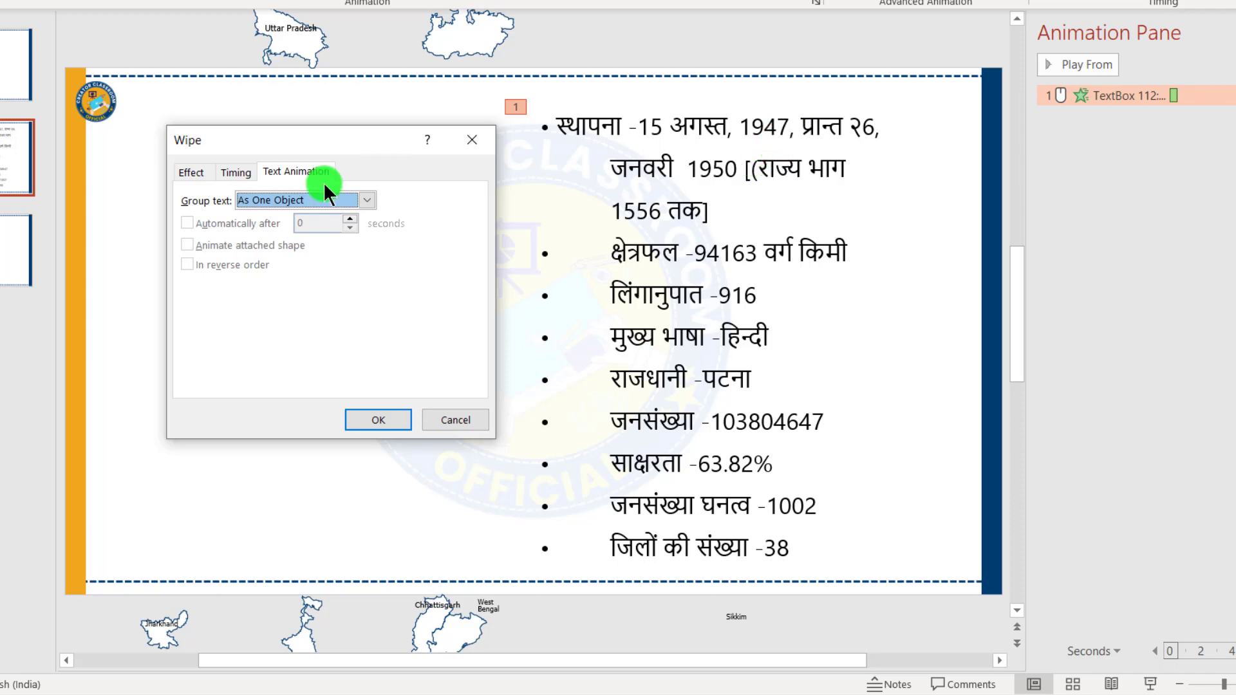
# Group the Wipe text By 1st Level Paragraphs and apply the settings
pyautogui.click(367, 200)
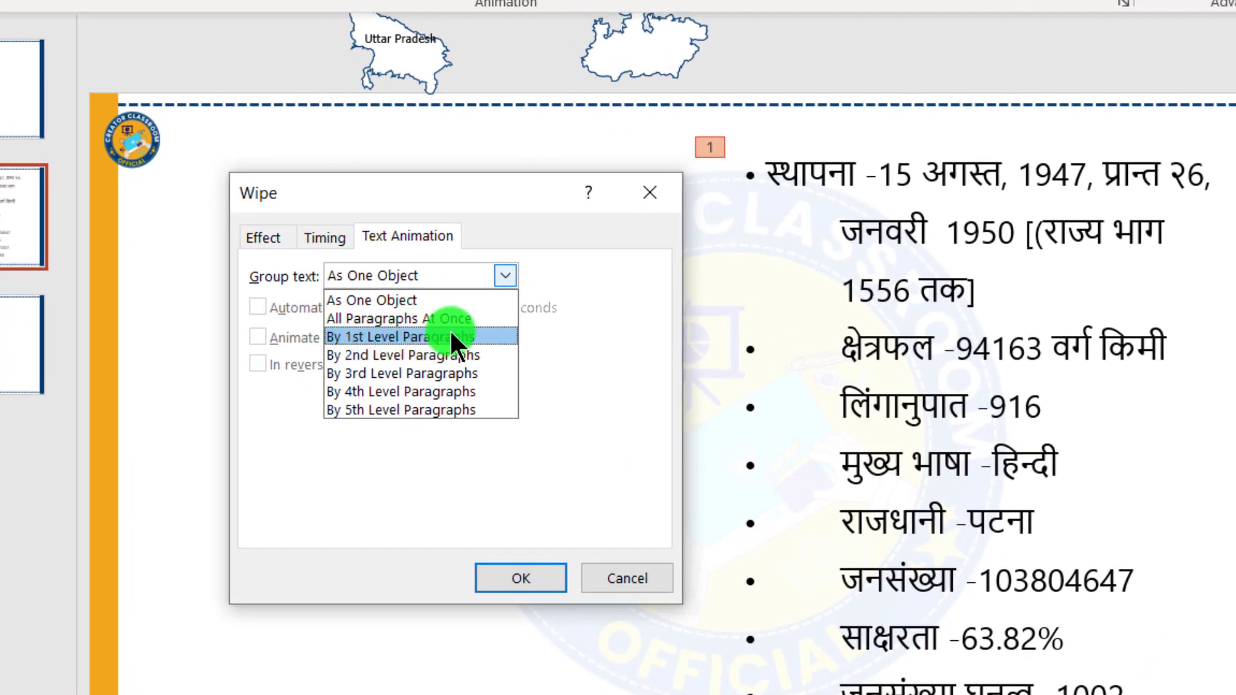
pyautogui.click(435, 339)
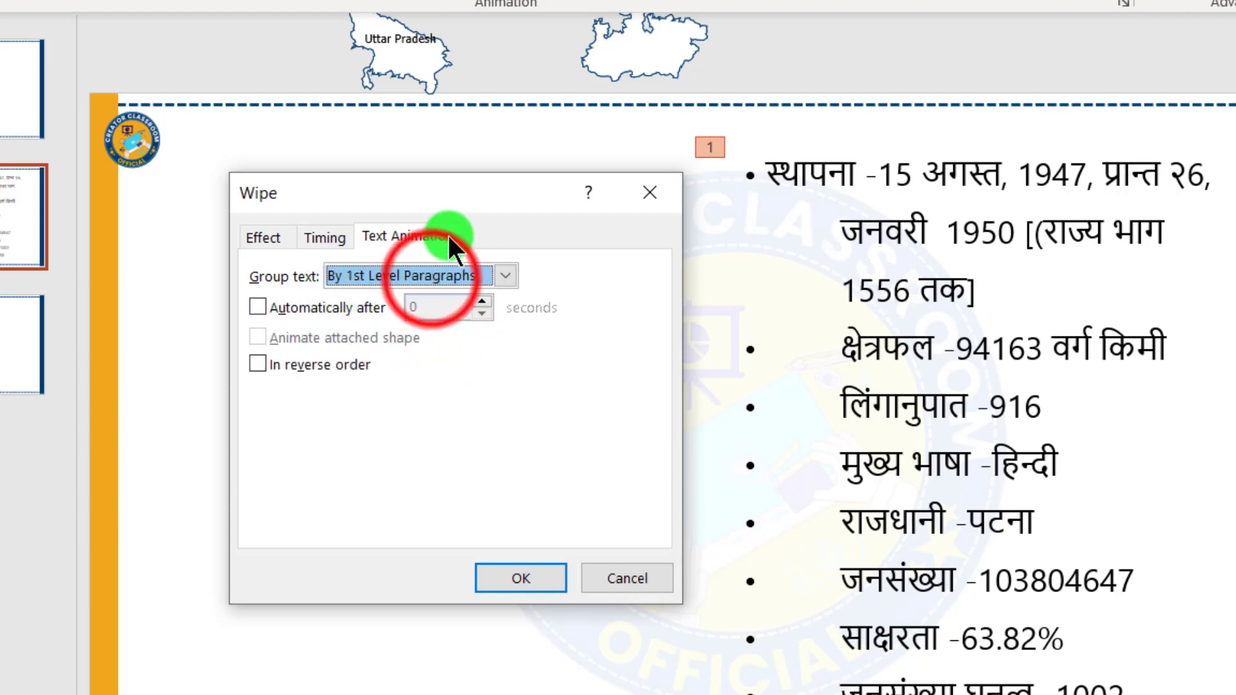
pyautogui.click(430, 278)
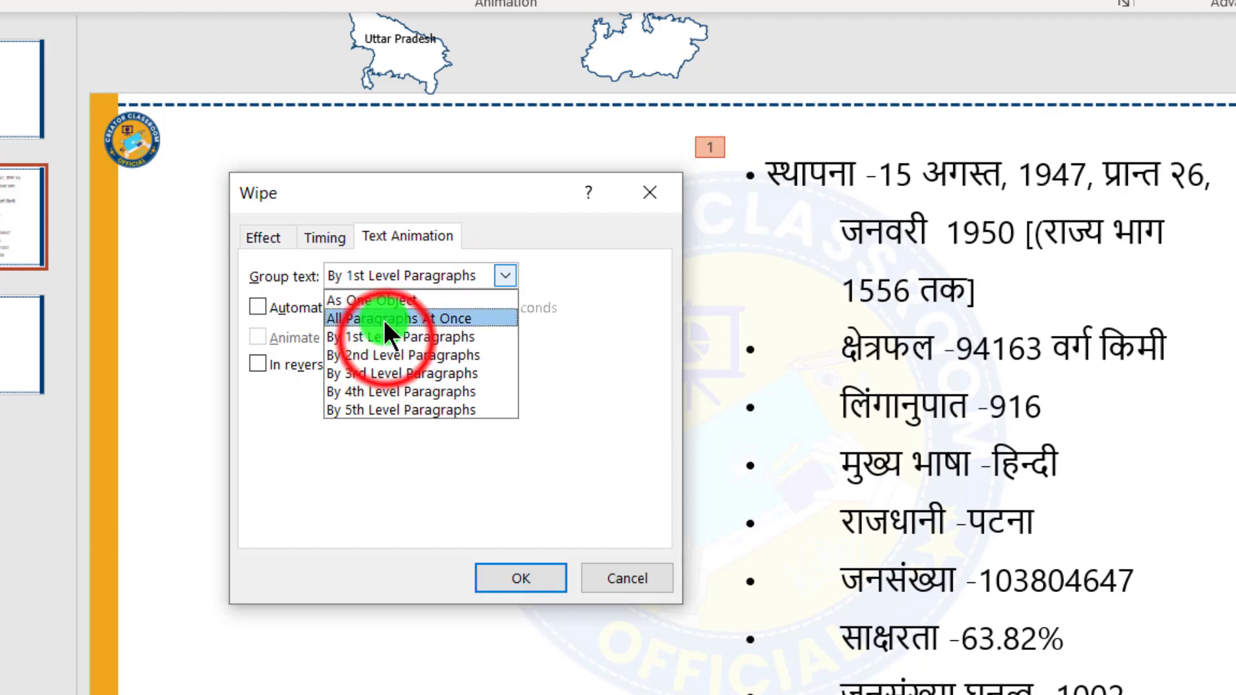
pyautogui.click(385, 338)
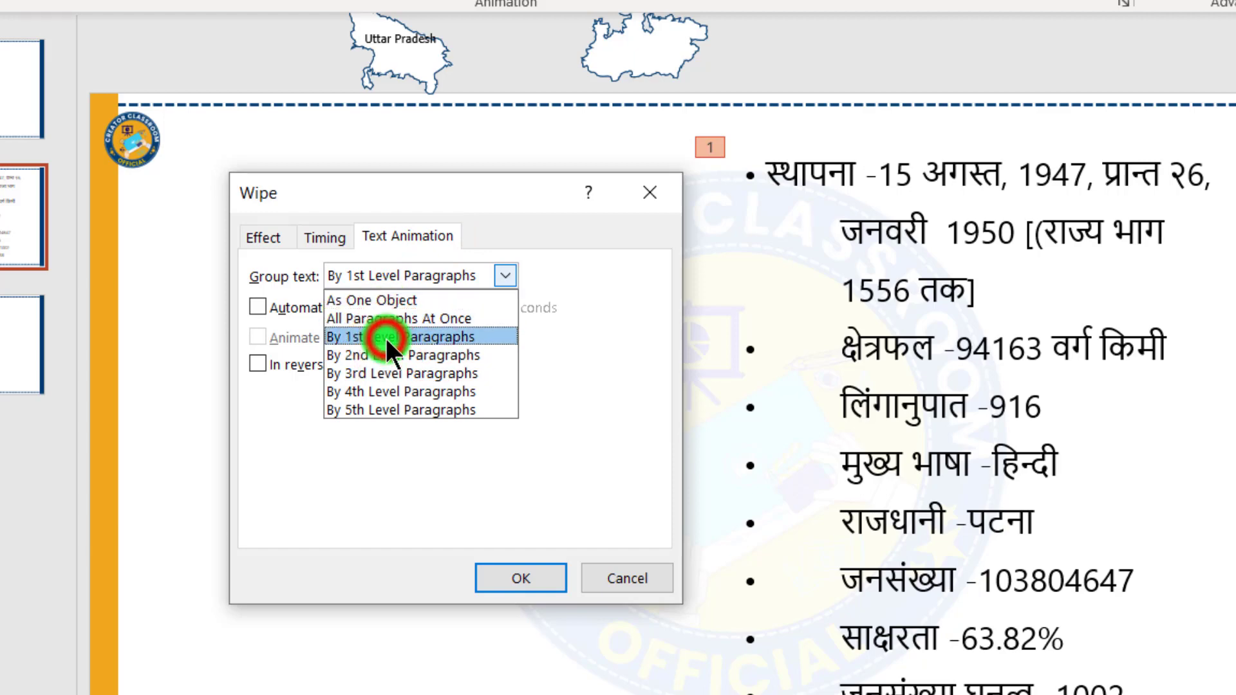
pyautogui.click(515, 566)
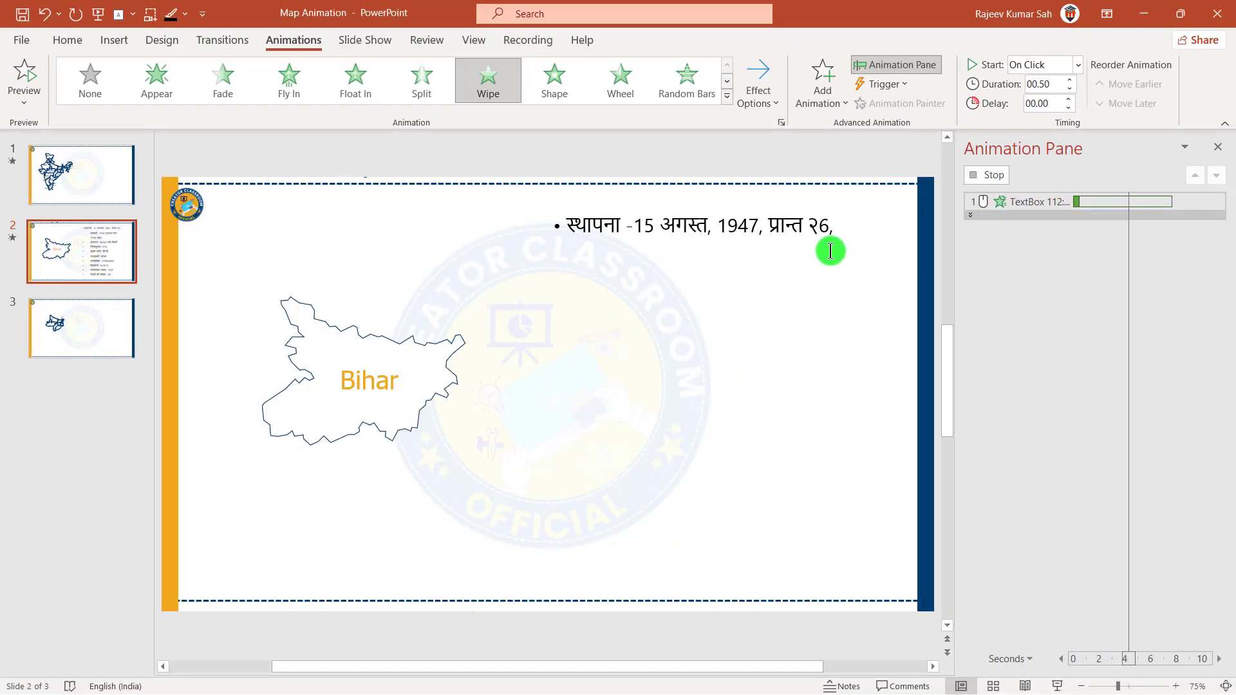
# Expand the facts animation into individual bullet items and open the first item's Wipe effect options
pyautogui.click(499, 153)
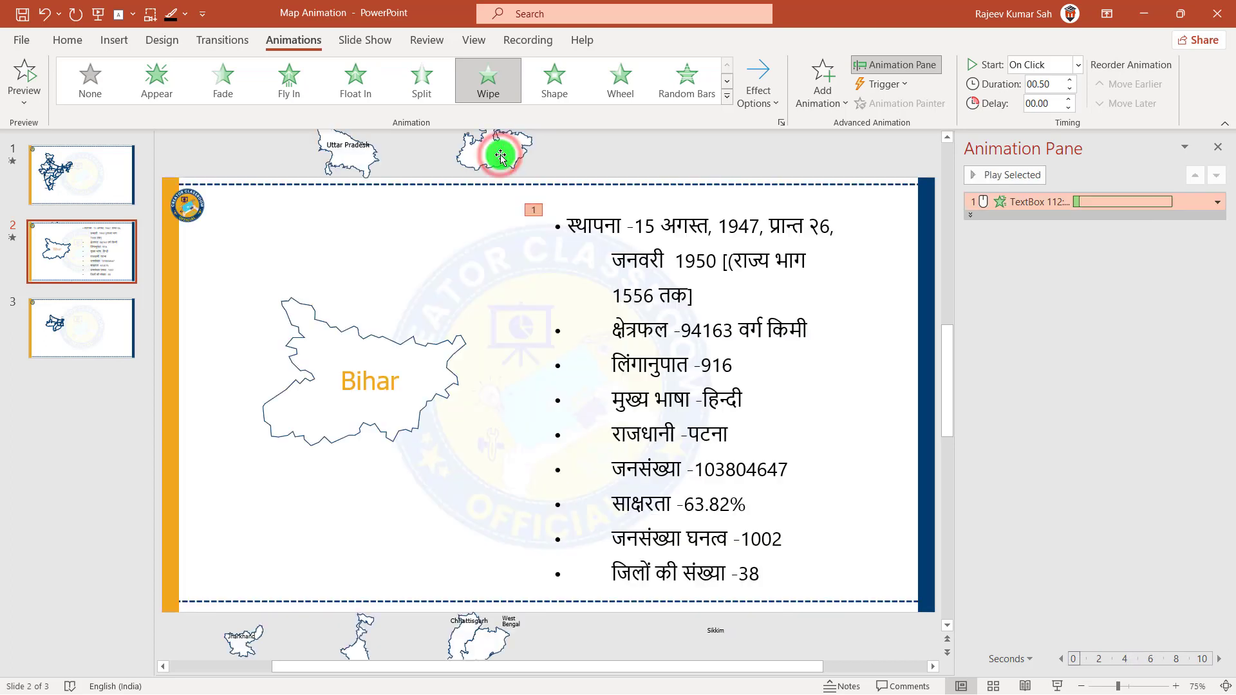
pyautogui.click(682, 315)
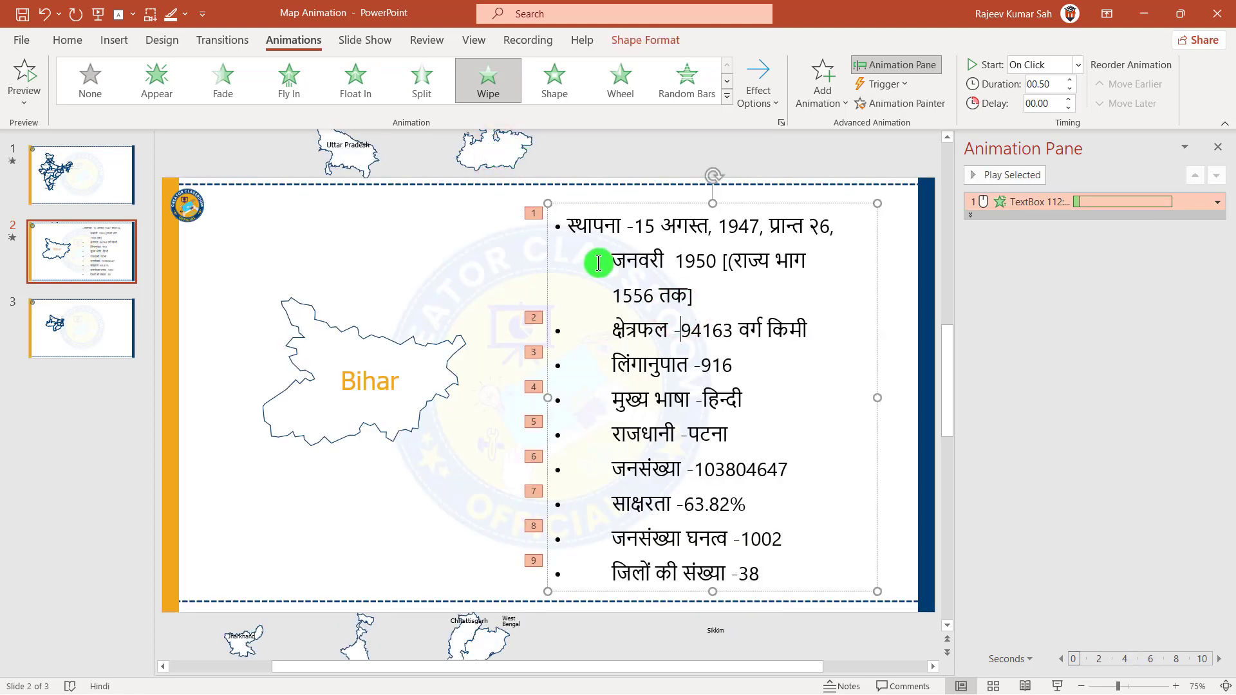
pyautogui.click(634, 203)
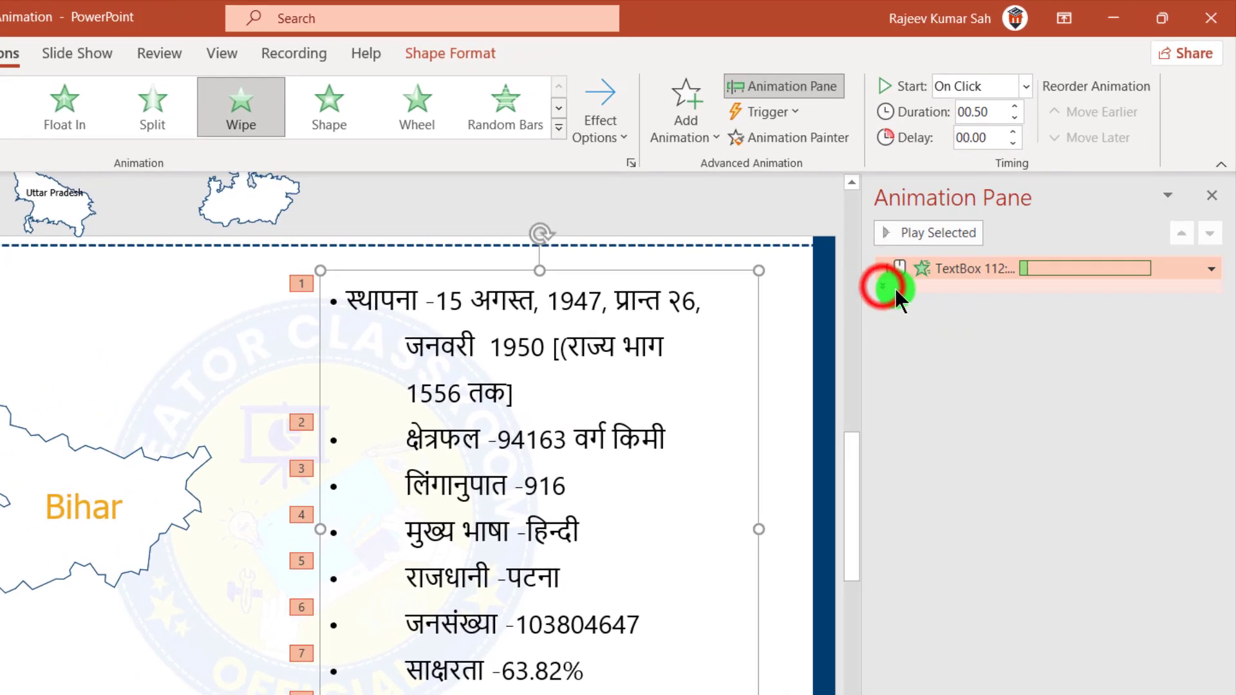
pyautogui.click(957, 225)
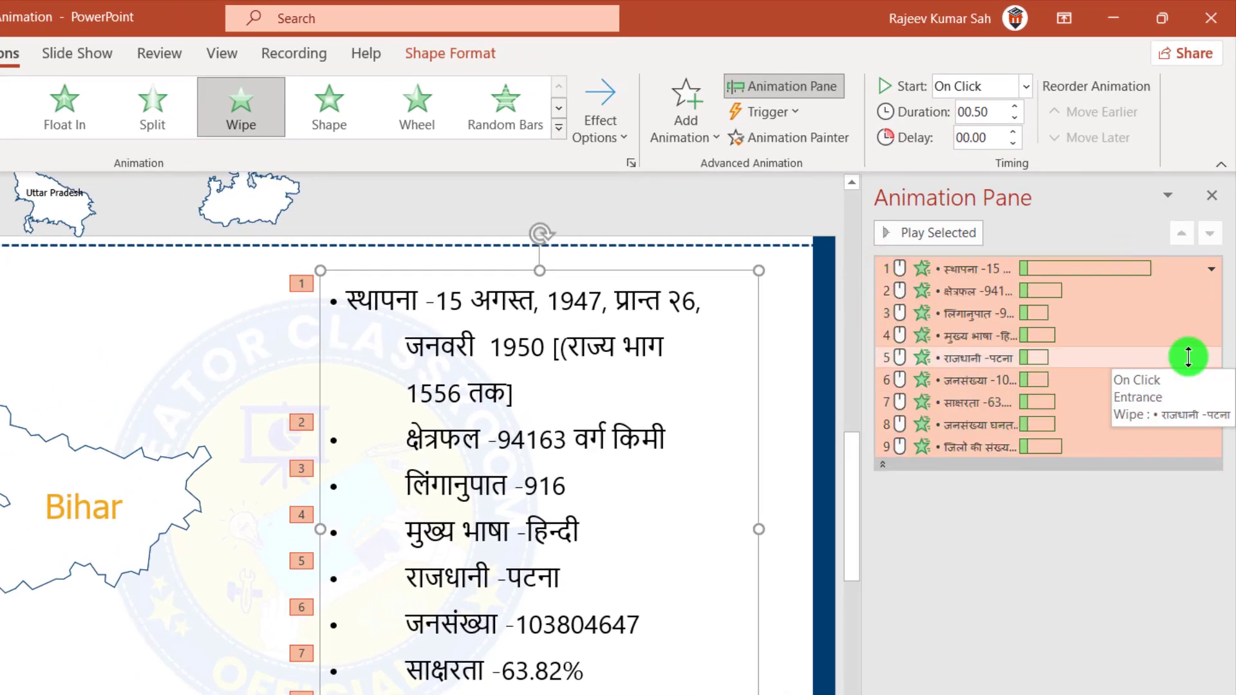
pyautogui.click(1211, 269)
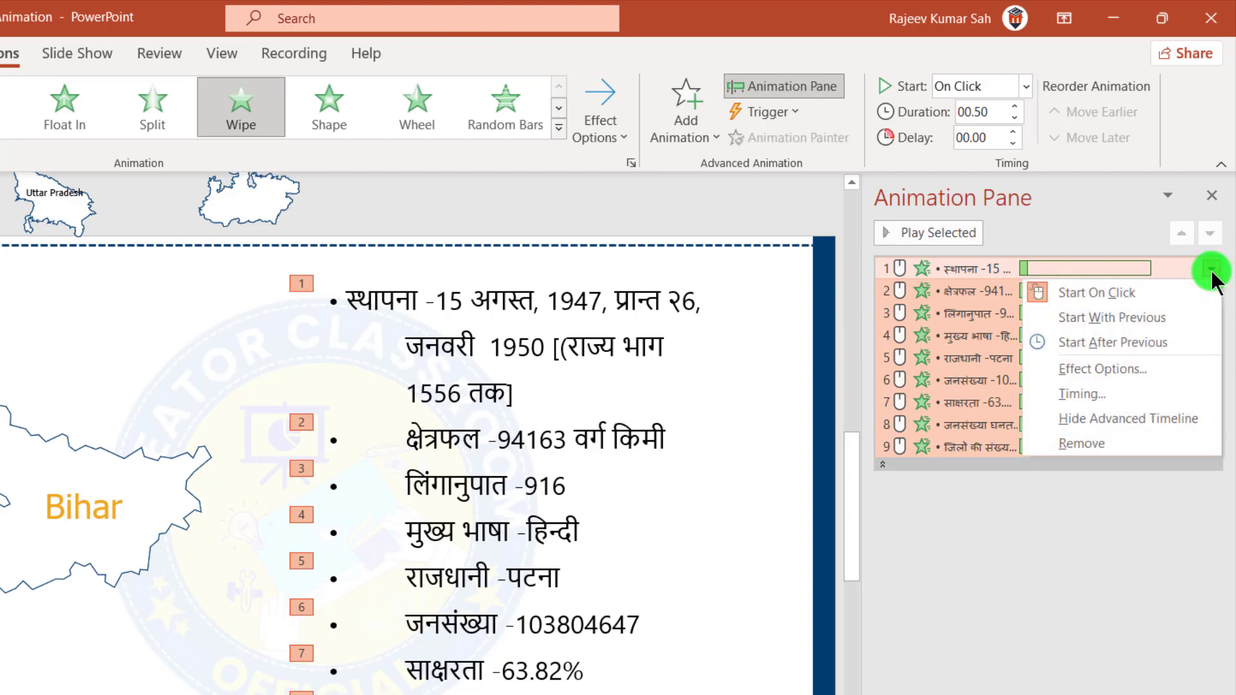
pyautogui.click(1103, 373)
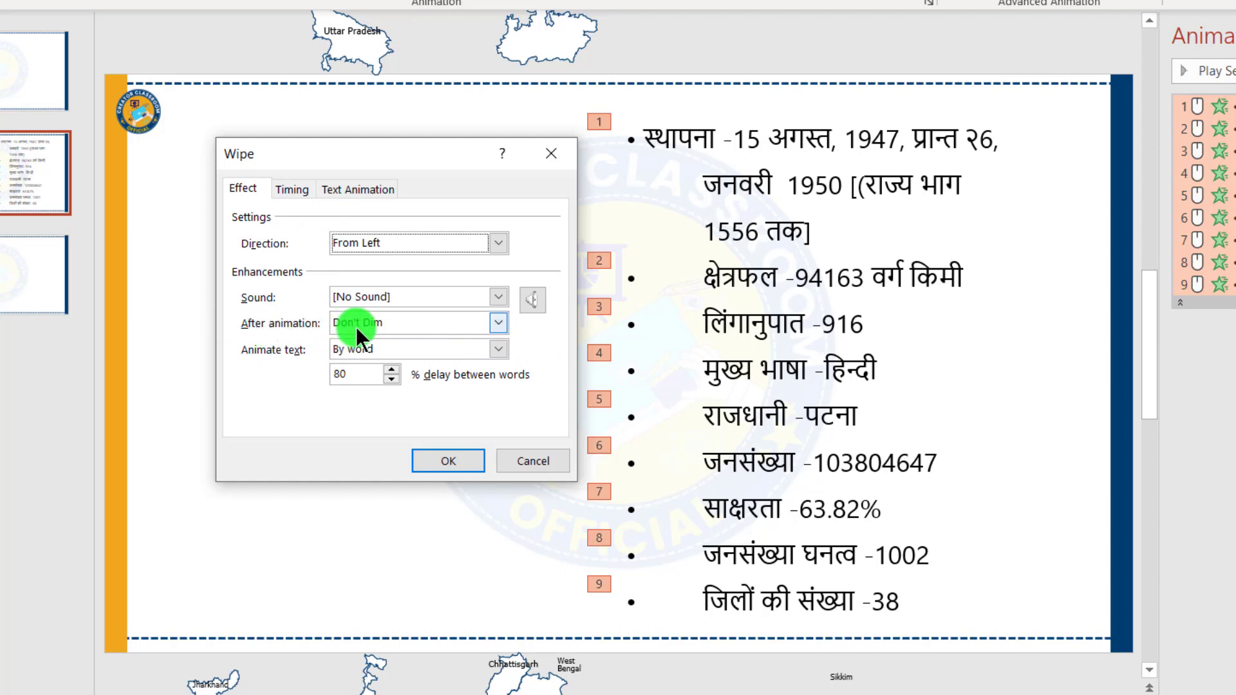
# Dim each fact to custom grey #999999 after its animation
pyautogui.click(506, 325)
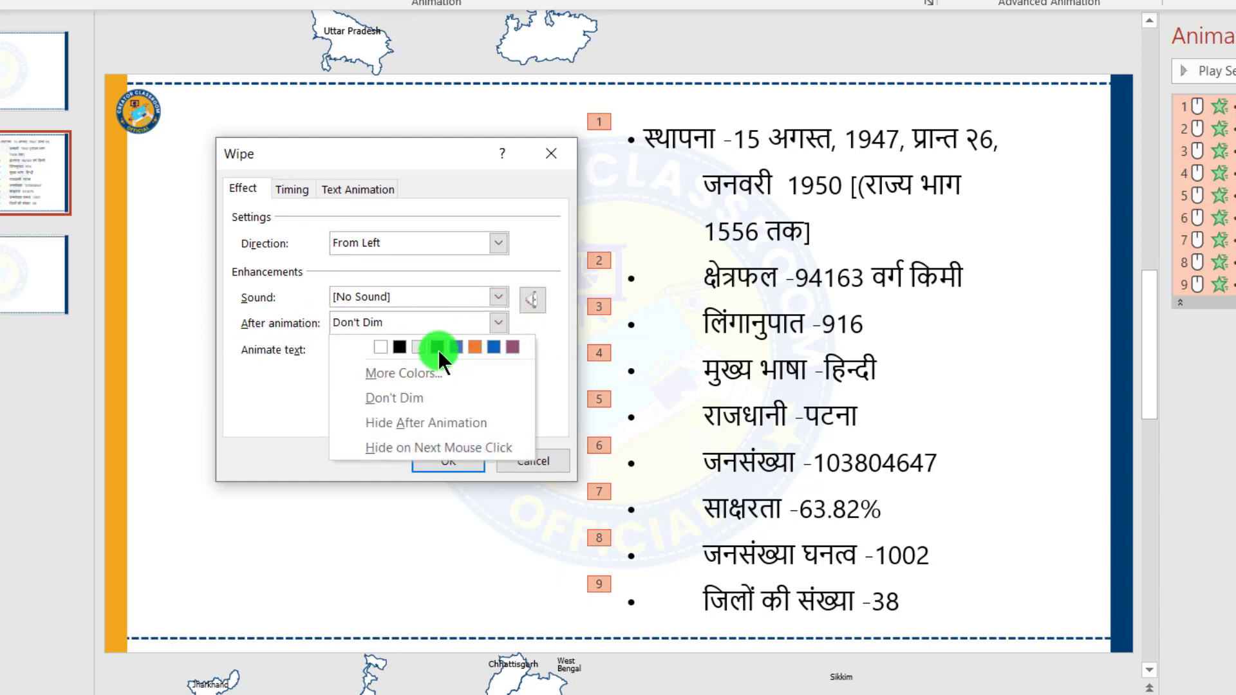
pyautogui.click(415, 372)
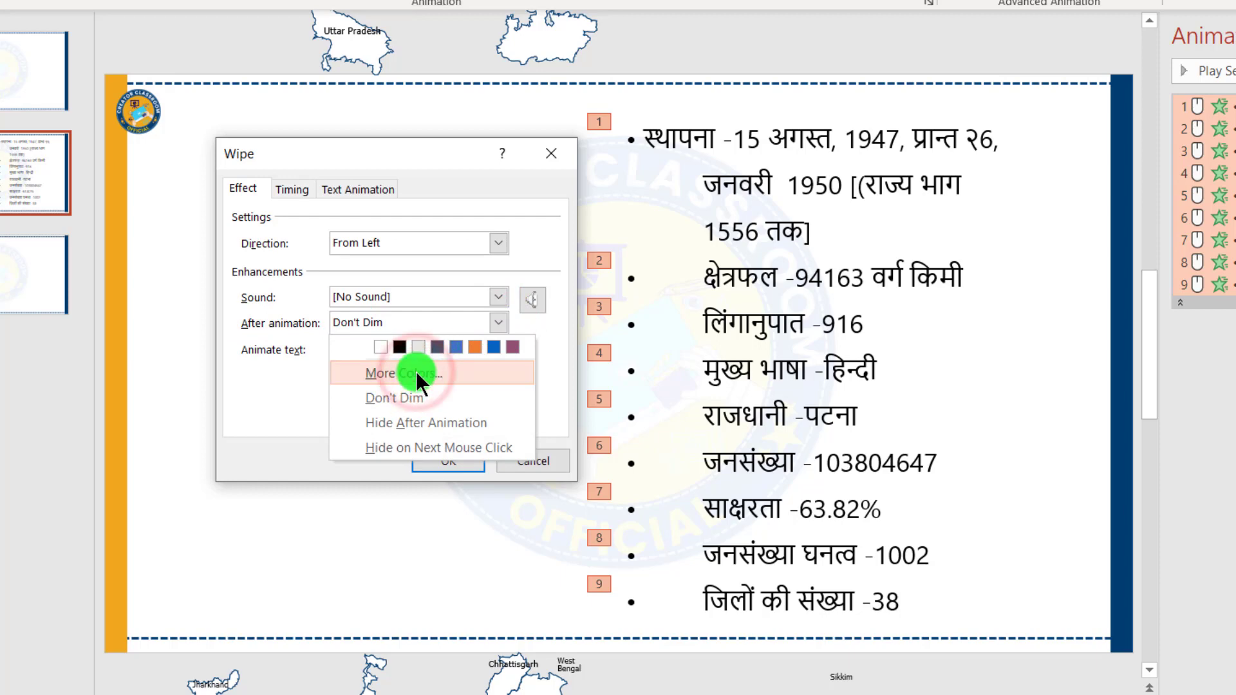
pyautogui.click(339, 168)
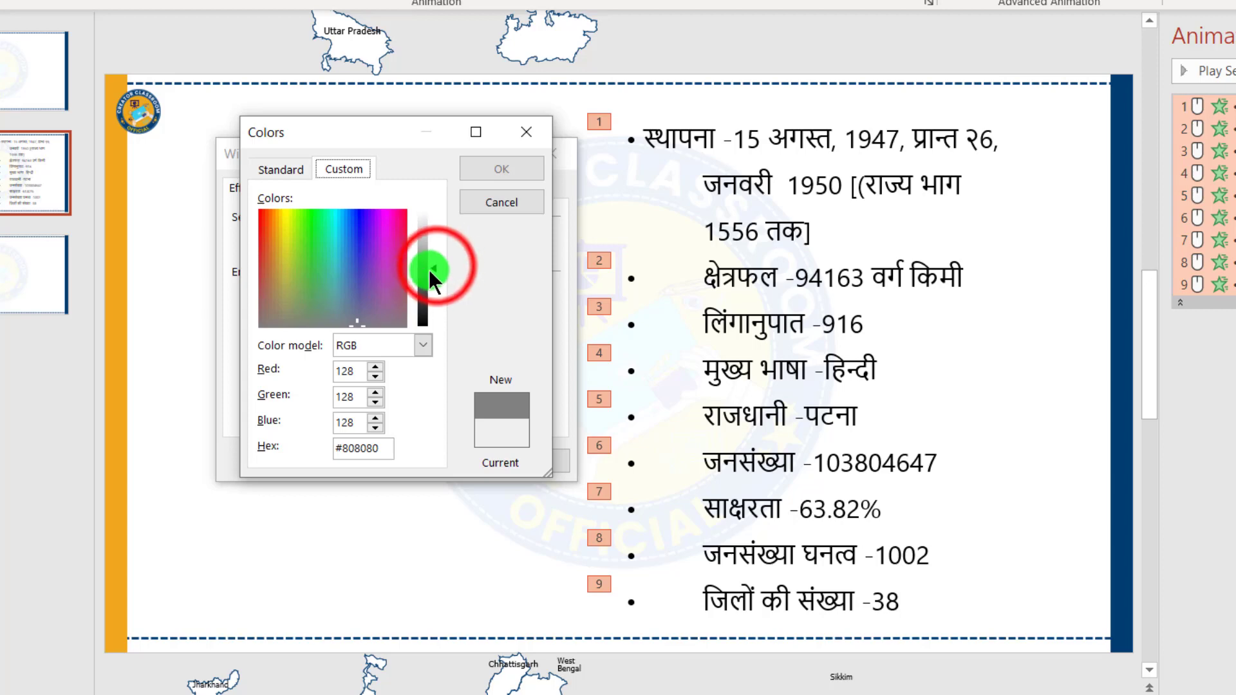
pyautogui.moveTo(436, 265); pyautogui.dragTo(431, 256)
pyautogui.click(502, 169)
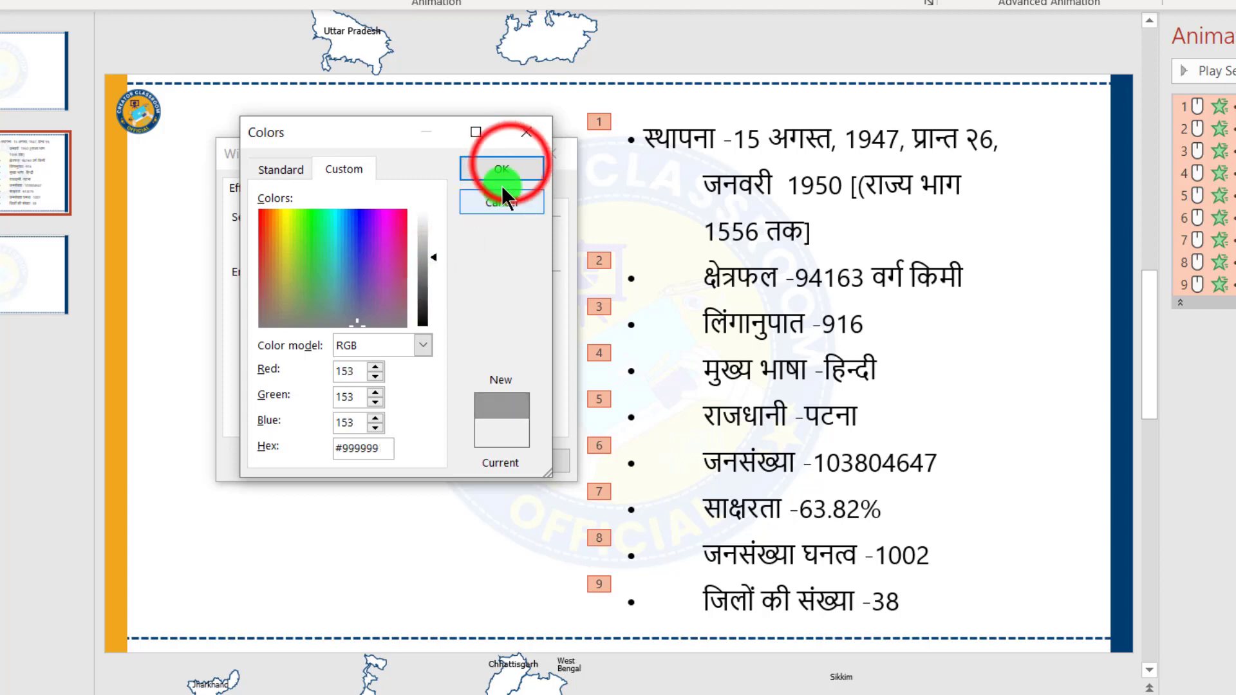
pyautogui.click(449, 450)
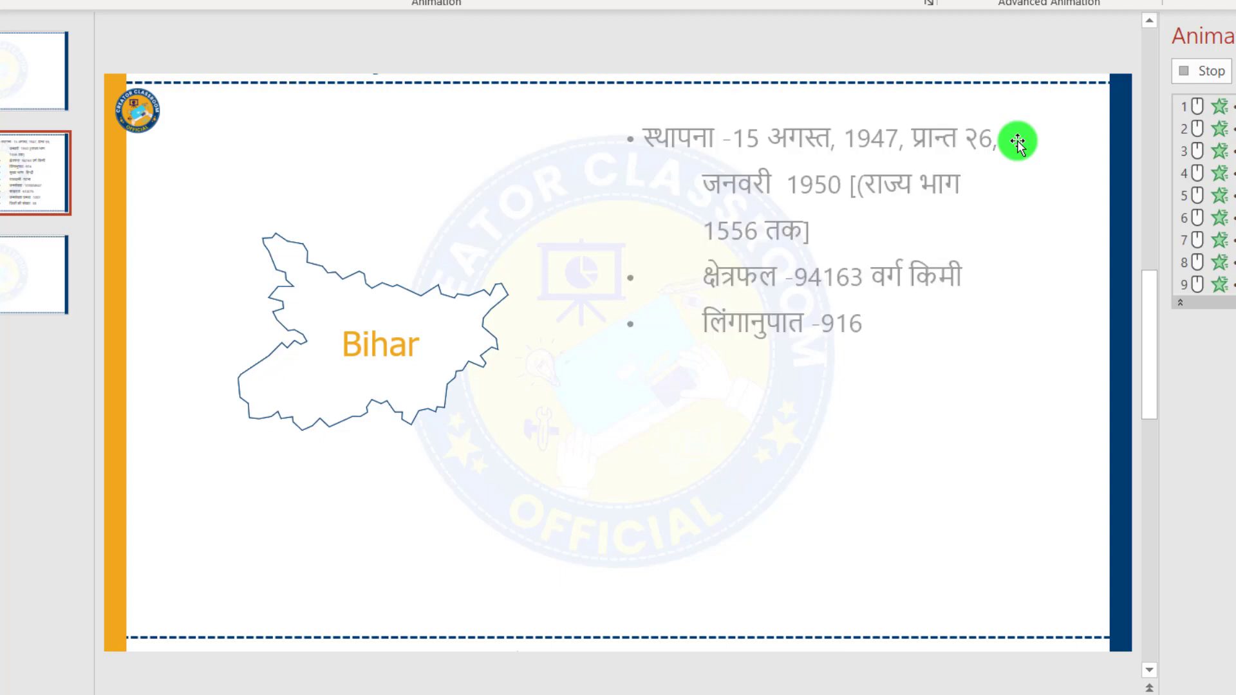
# Close the Animation Pane and go to slide 3 with the Bihar state map
pyautogui.click(612, 145)
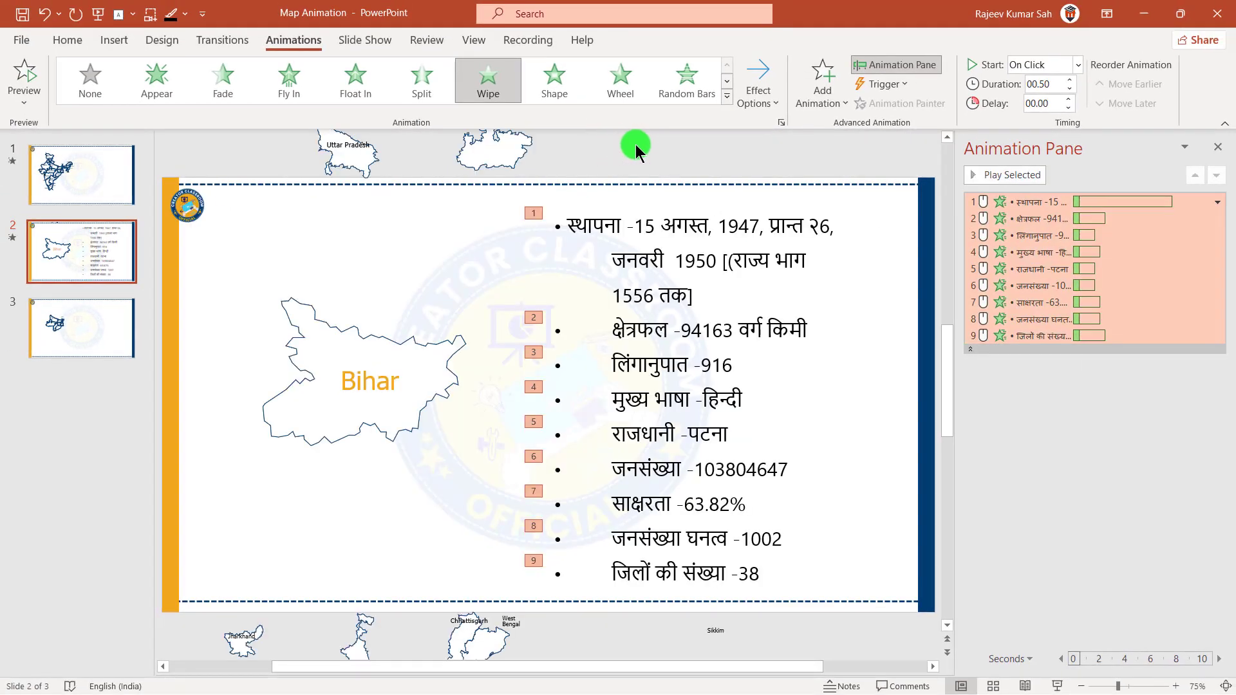
pyautogui.click(1216, 146)
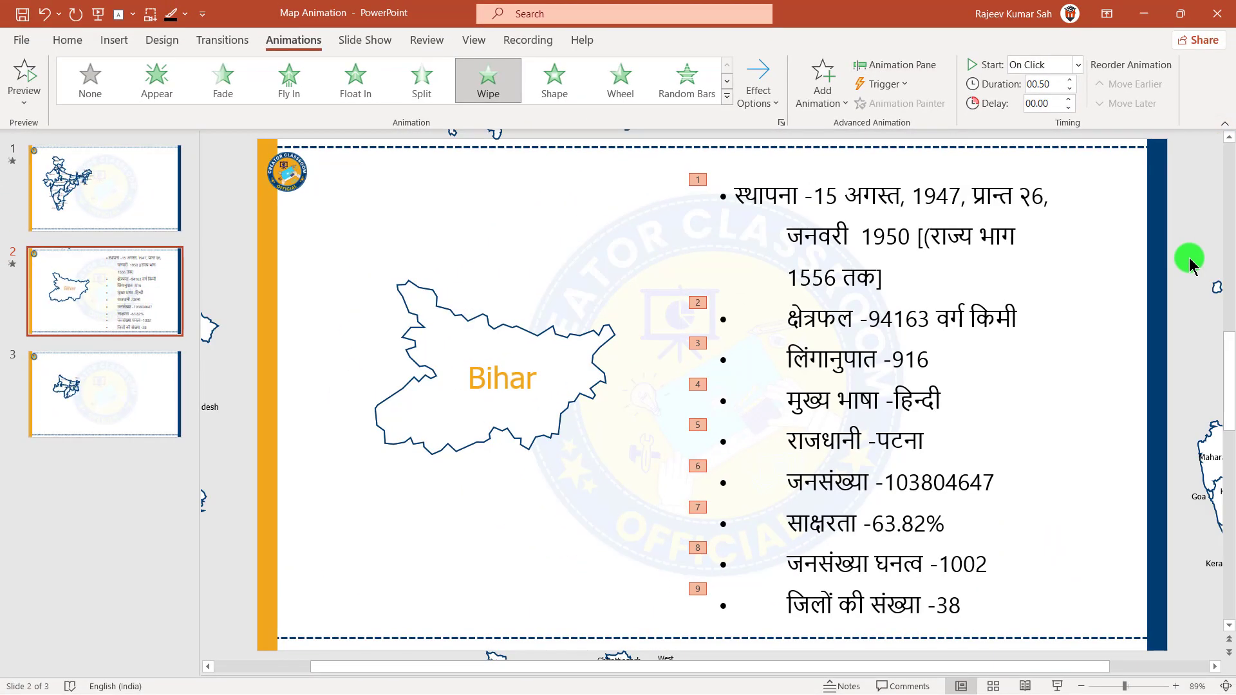
pyautogui.click(116, 402)
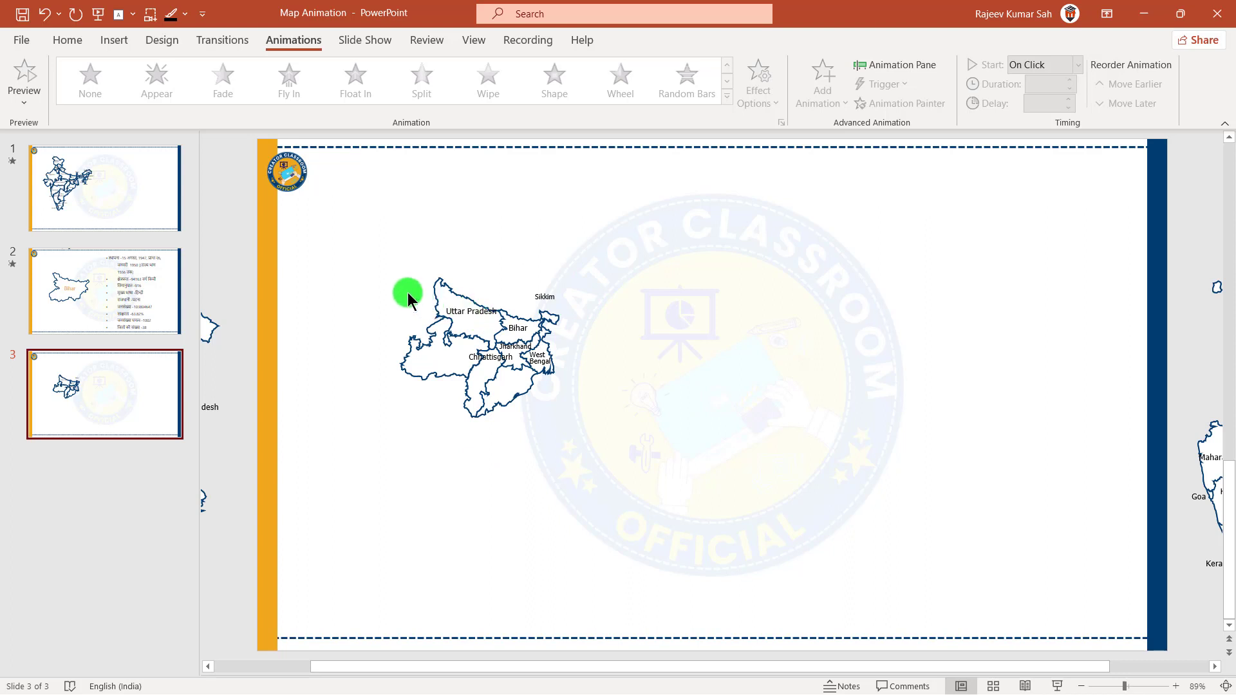
# Group all the state map shapes, enlarge the group and move it to the slide's right half
pyautogui.moveTo(341, 235); pyautogui.dragTo(731, 502)
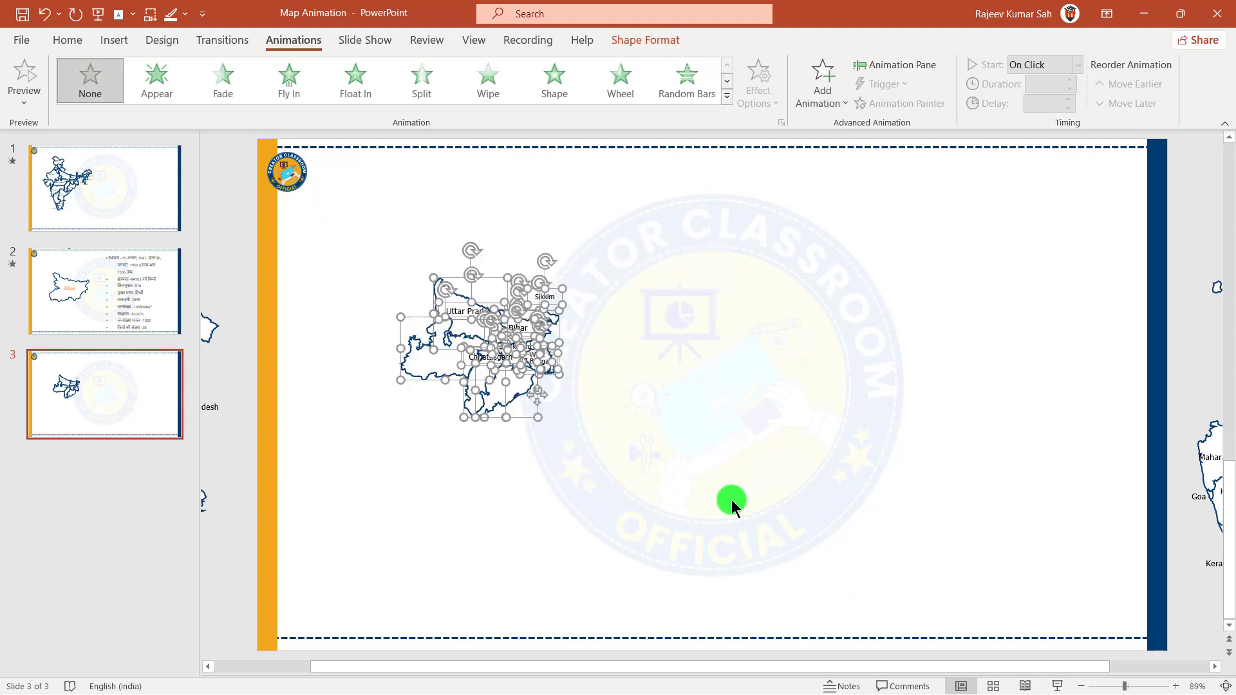
pyautogui.hotkey('ctrl', 'g')
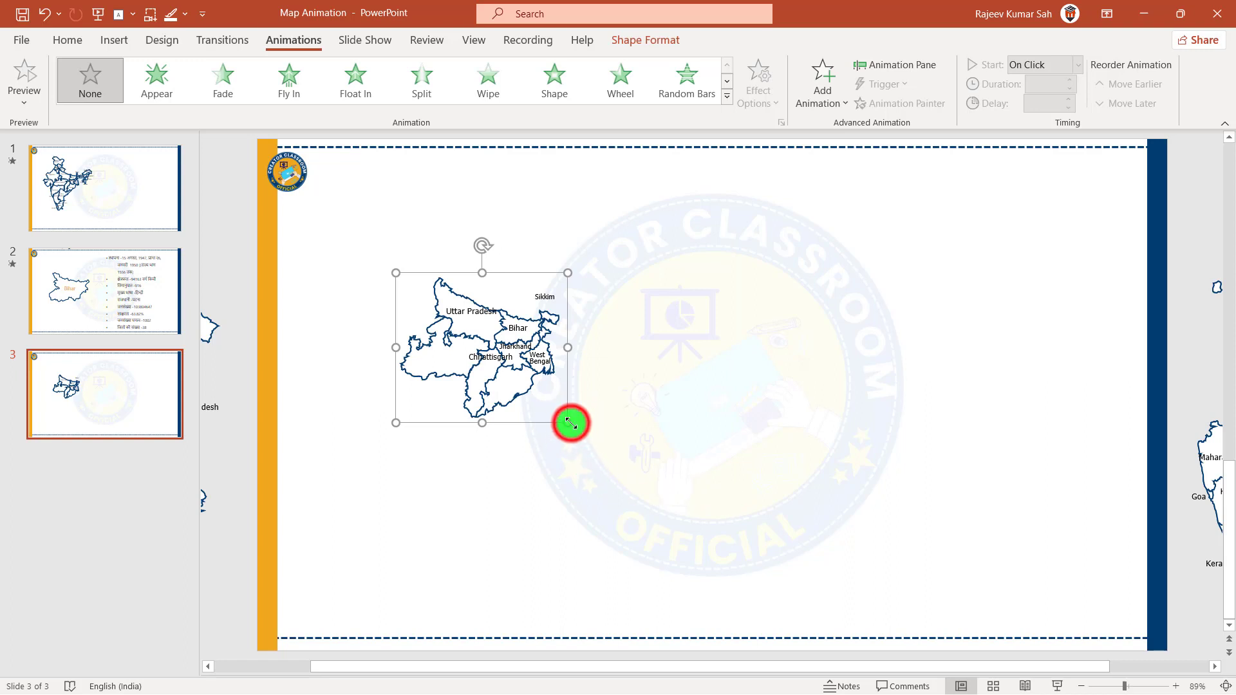
pyautogui.moveTo(569, 422); pyautogui.dragTo(681, 521)
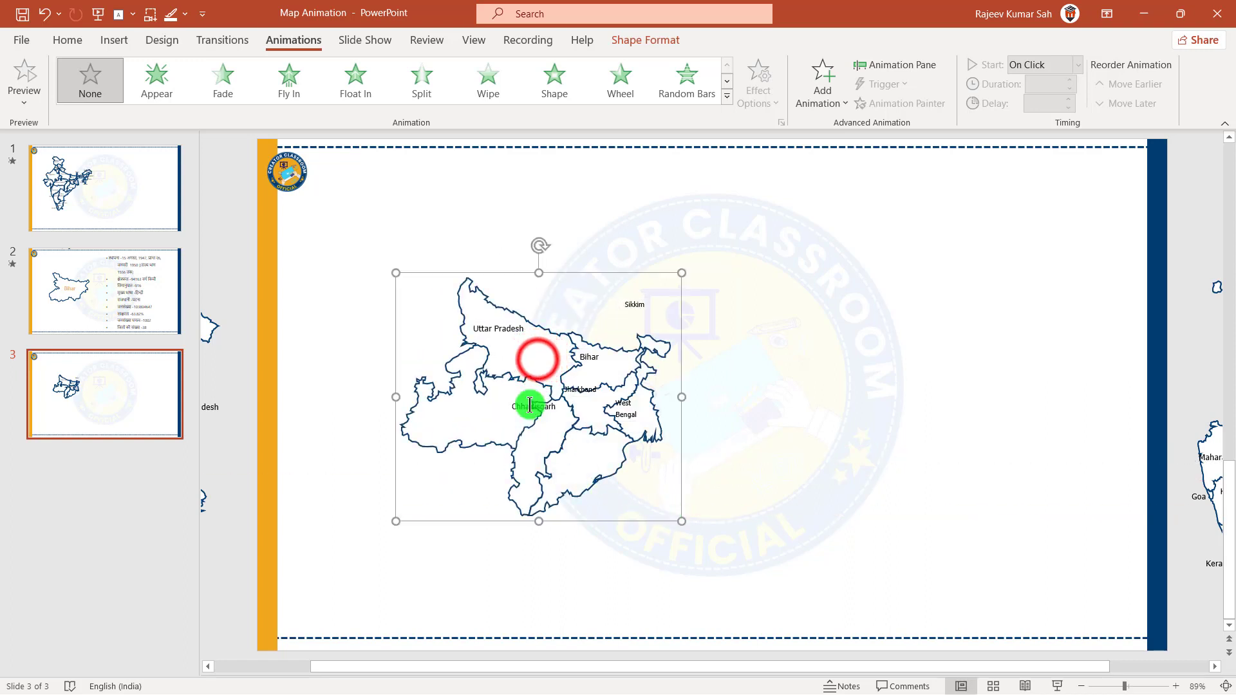
pyautogui.moveTo(538, 361)
pyautogui.mouseDown()
pyautogui.moveTo(456, 325)
pyautogui.moveTo(929, 348)
pyautogui.mouseUp()
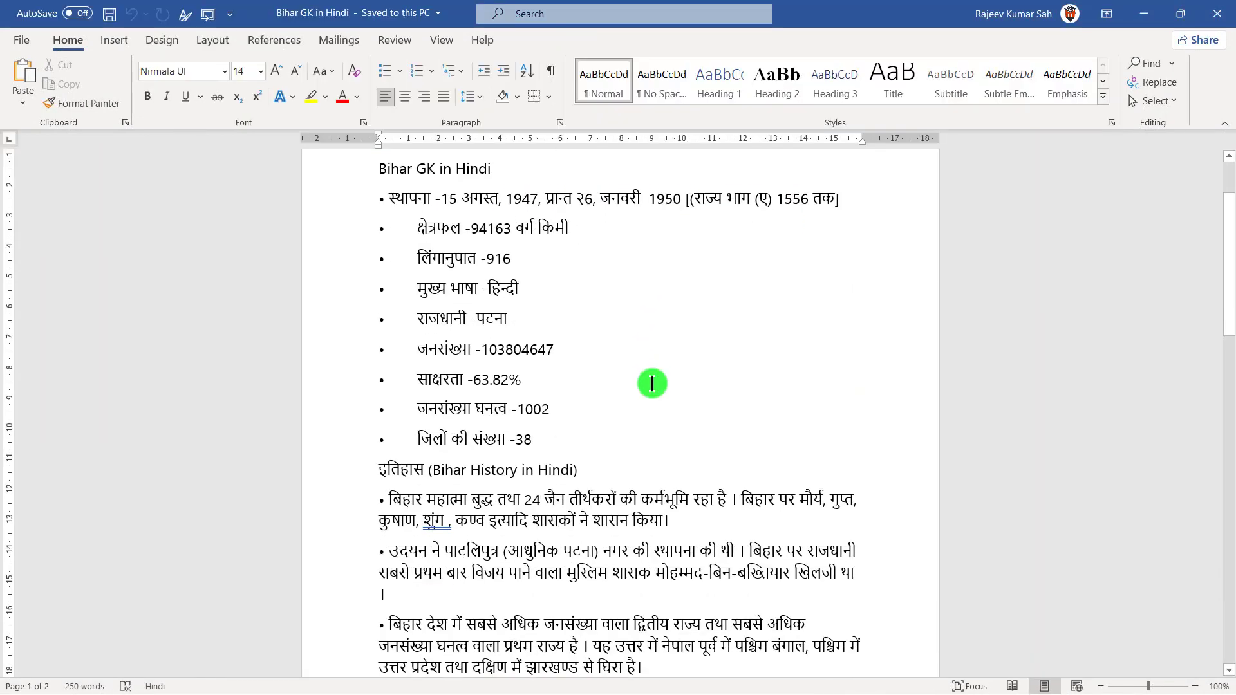
pyautogui.scroll(-5, 653, 373)
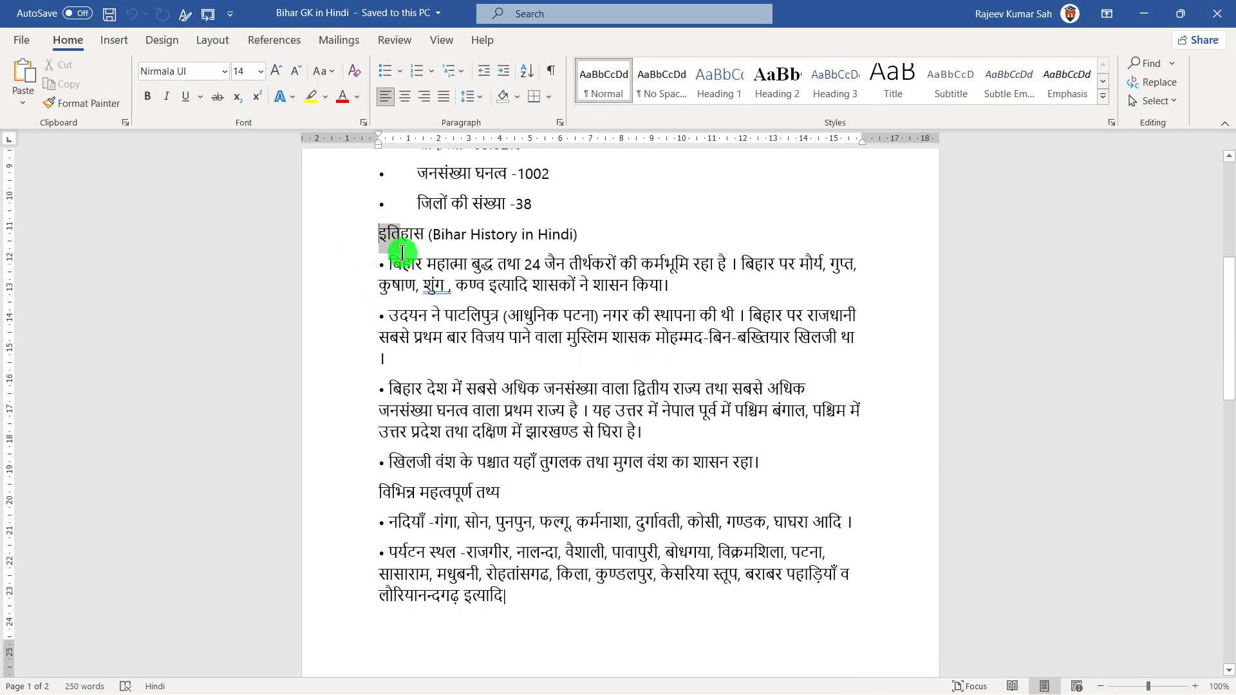
# Copy the Bihar history heading and first two paragraphs in Word, then return to PowerPoint
pyautogui.moveTo(379, 234)
pyautogui.mouseDown()
pyautogui.moveTo(464, 292)
pyautogui.moveTo(565, 322)
pyautogui.moveTo(513, 352)
pyautogui.mouseUp()
pyautogui.hotkey('ctrl', 'c')
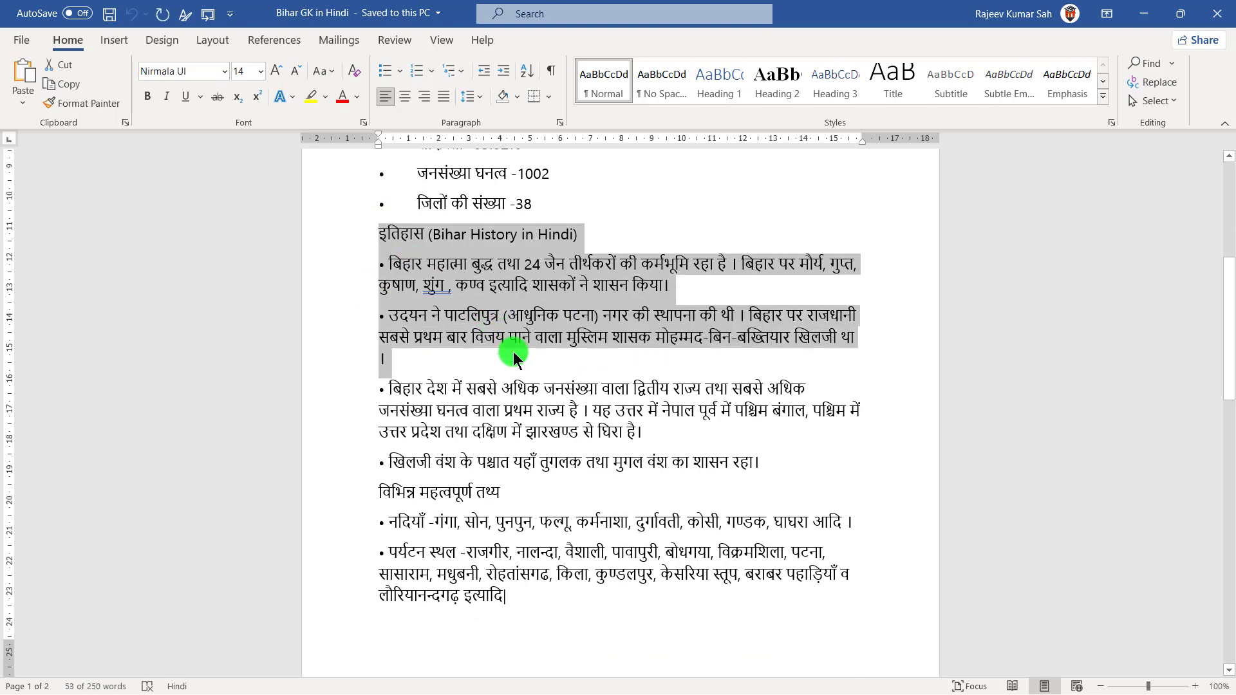
pyautogui.hotkey('alt', 'Tab')
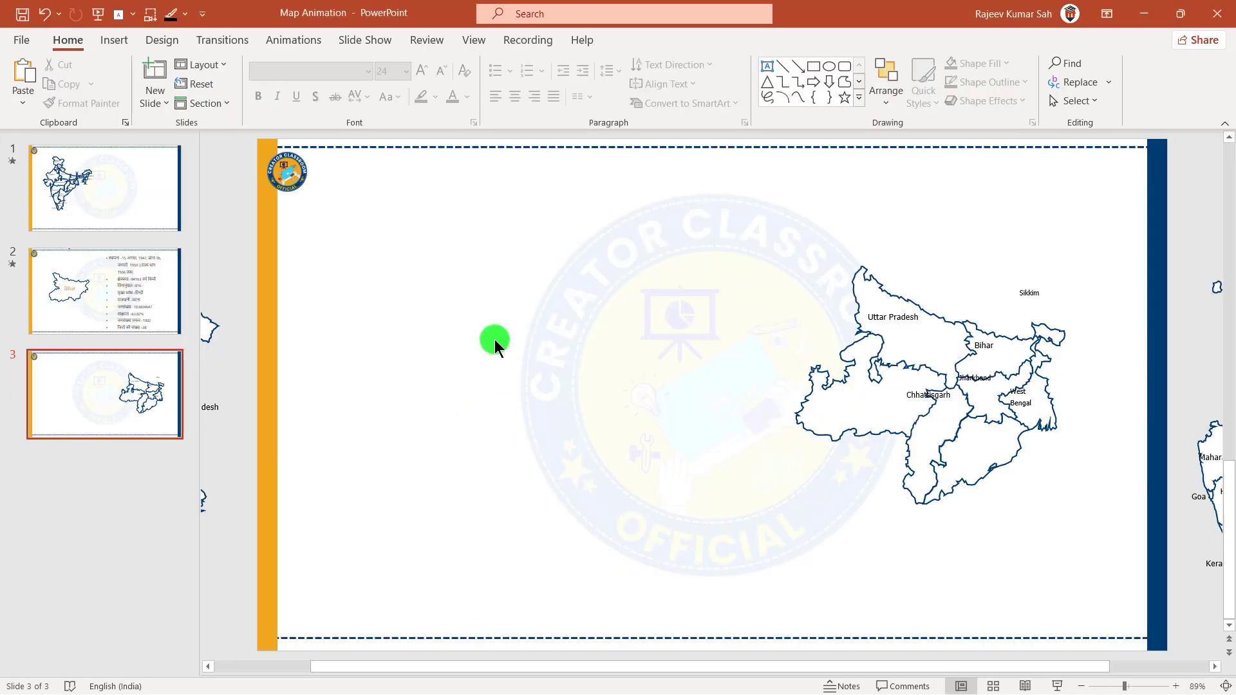
# Paste the Bihar history heading and two paragraphs into a new text box left of the map
pyautogui.click(768, 68)
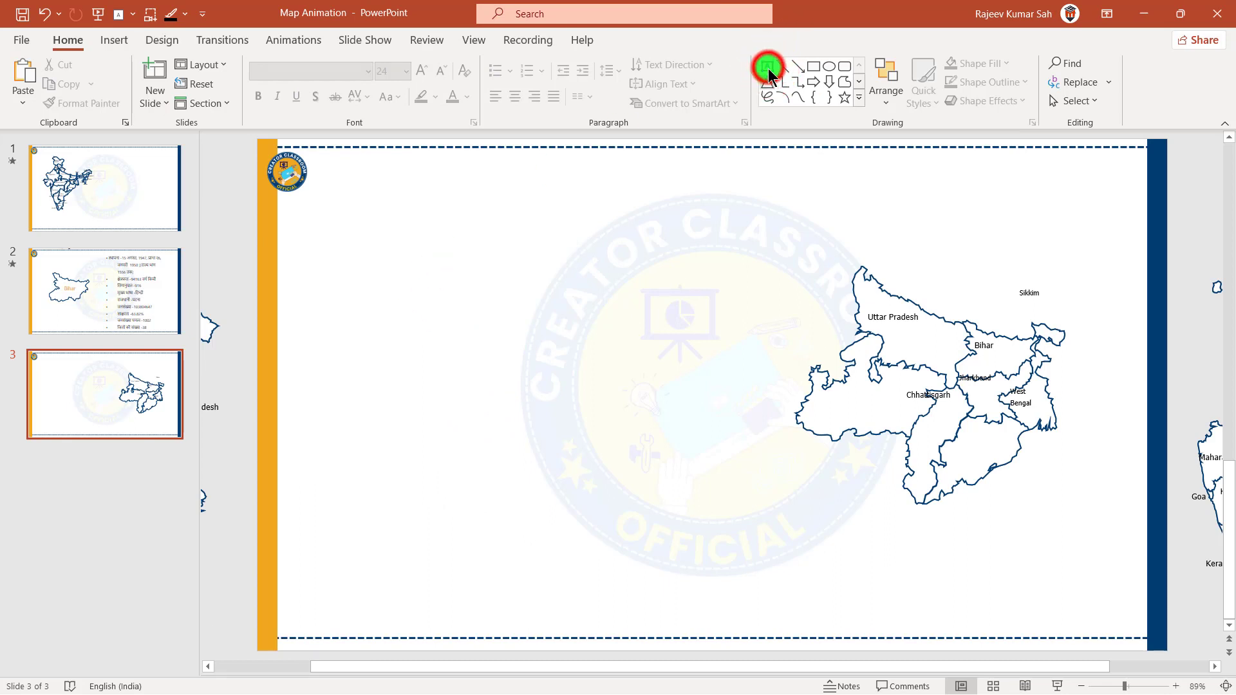
pyautogui.moveTo(328, 232); pyautogui.dragTo(788, 555)
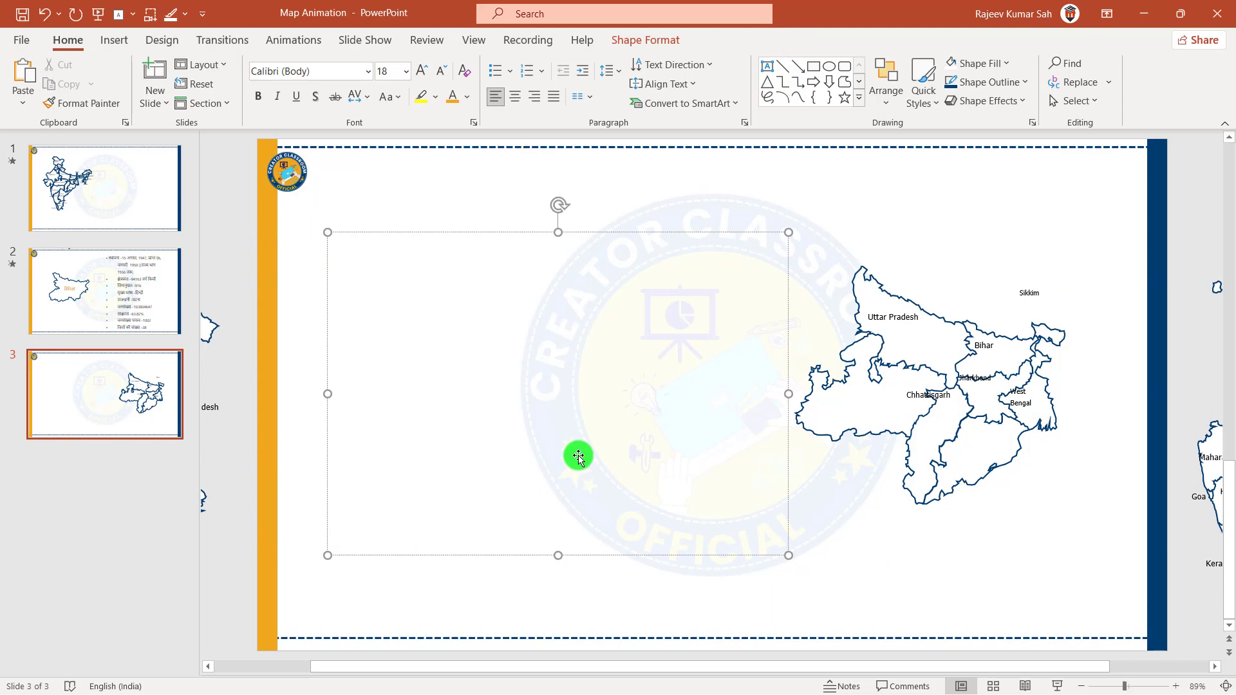
pyautogui.hotkey('ctrl', 'v')
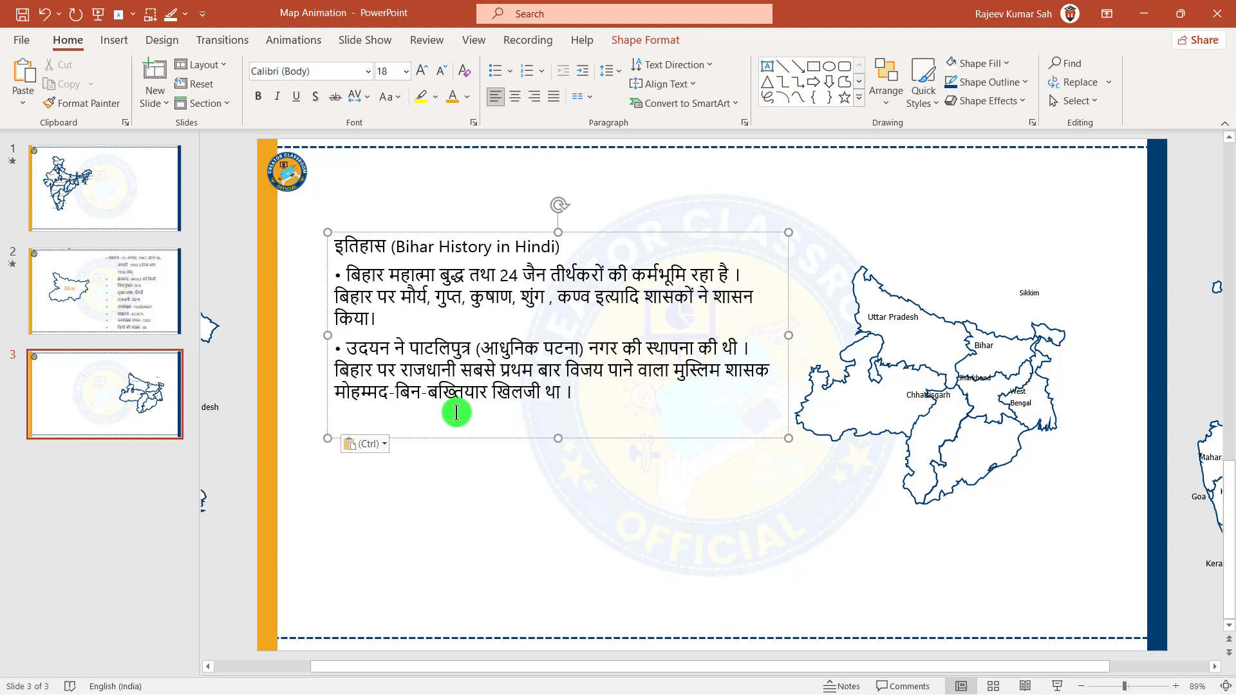
pyautogui.press('BackSpace')
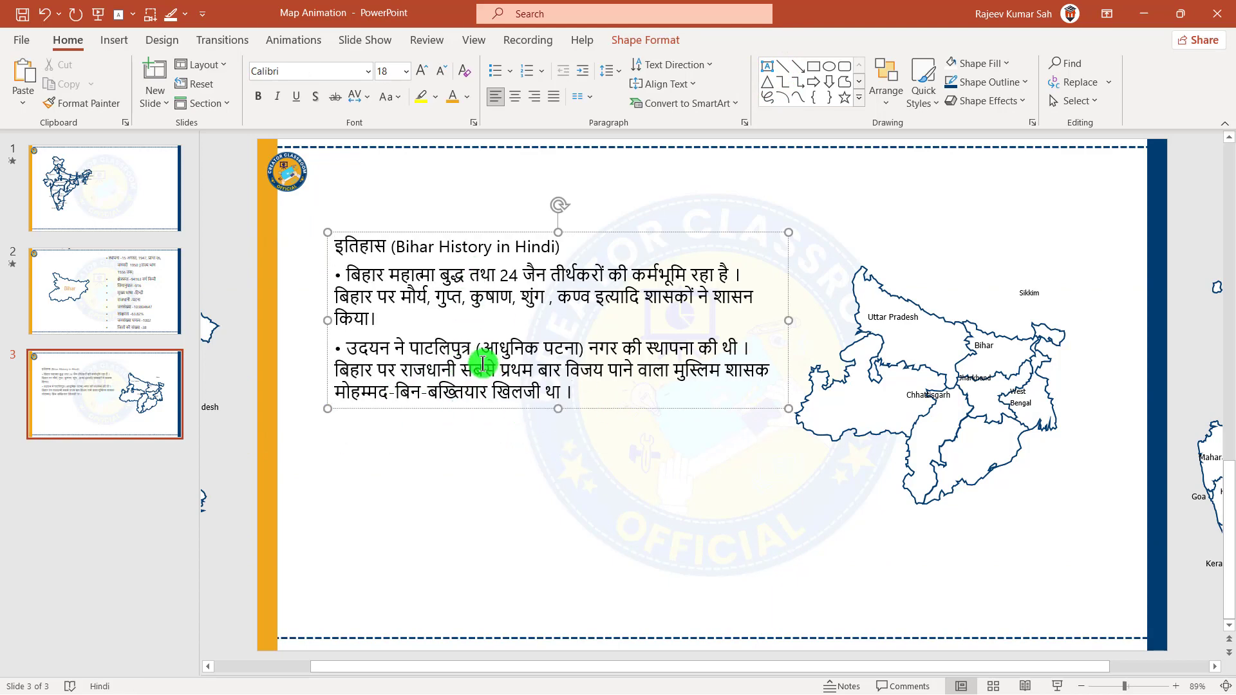
pyautogui.click(103, 293)
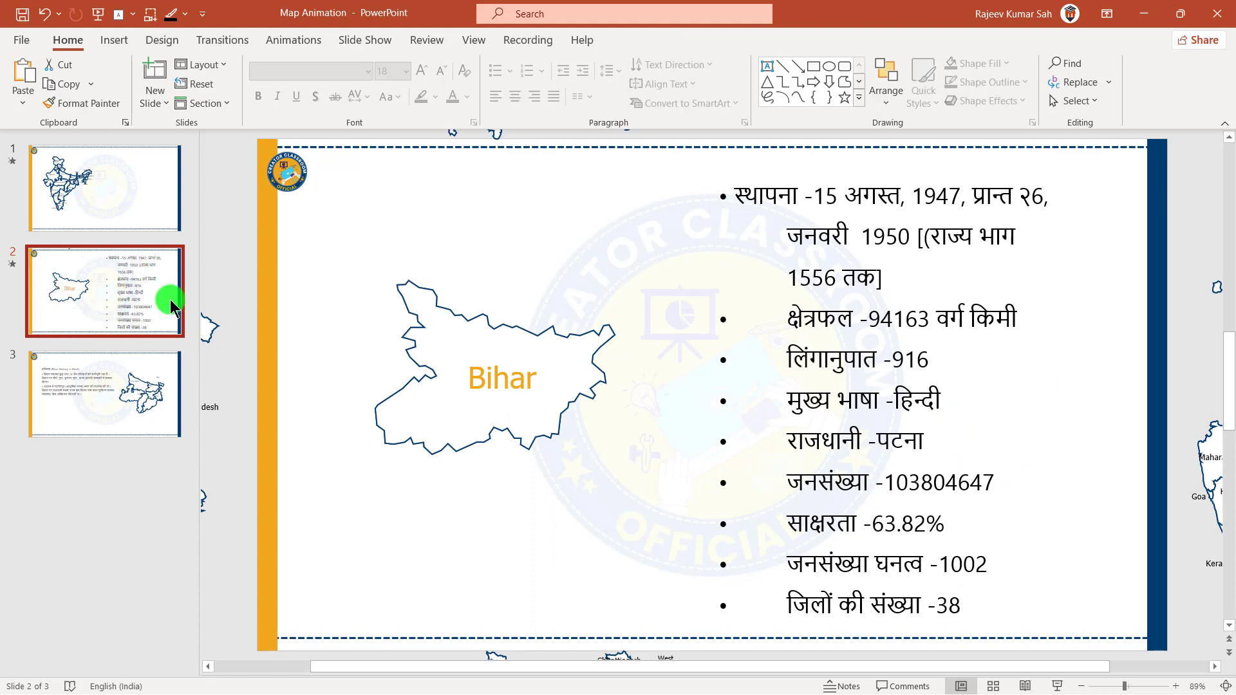
# Copy slide 2's bullet formatting onto slide 3's history text with Format Painter
pyautogui.click(786, 277)
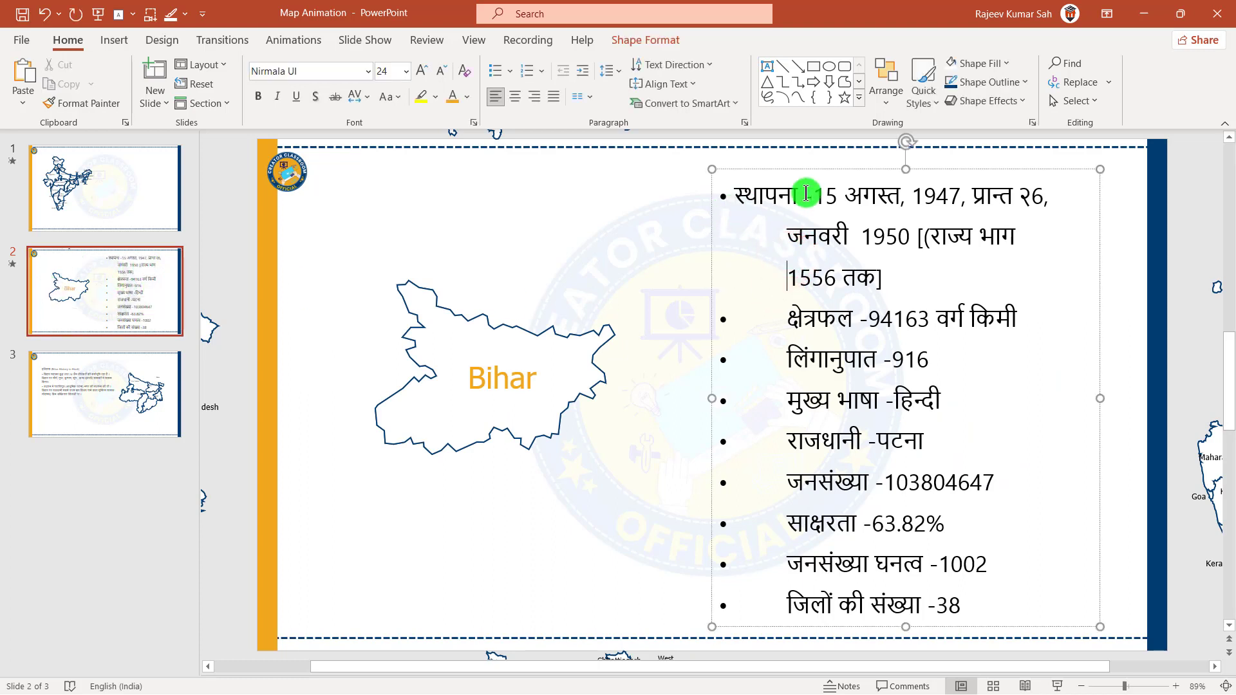
pyautogui.click(779, 172)
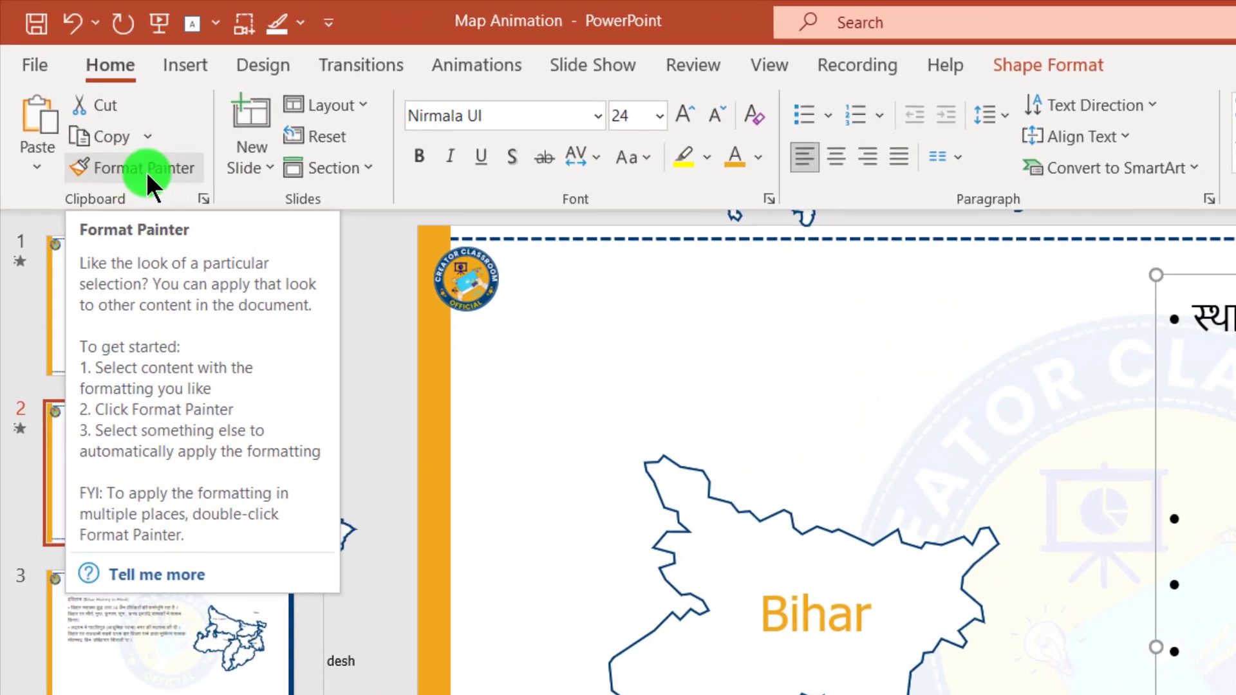
pyautogui.click(149, 169)
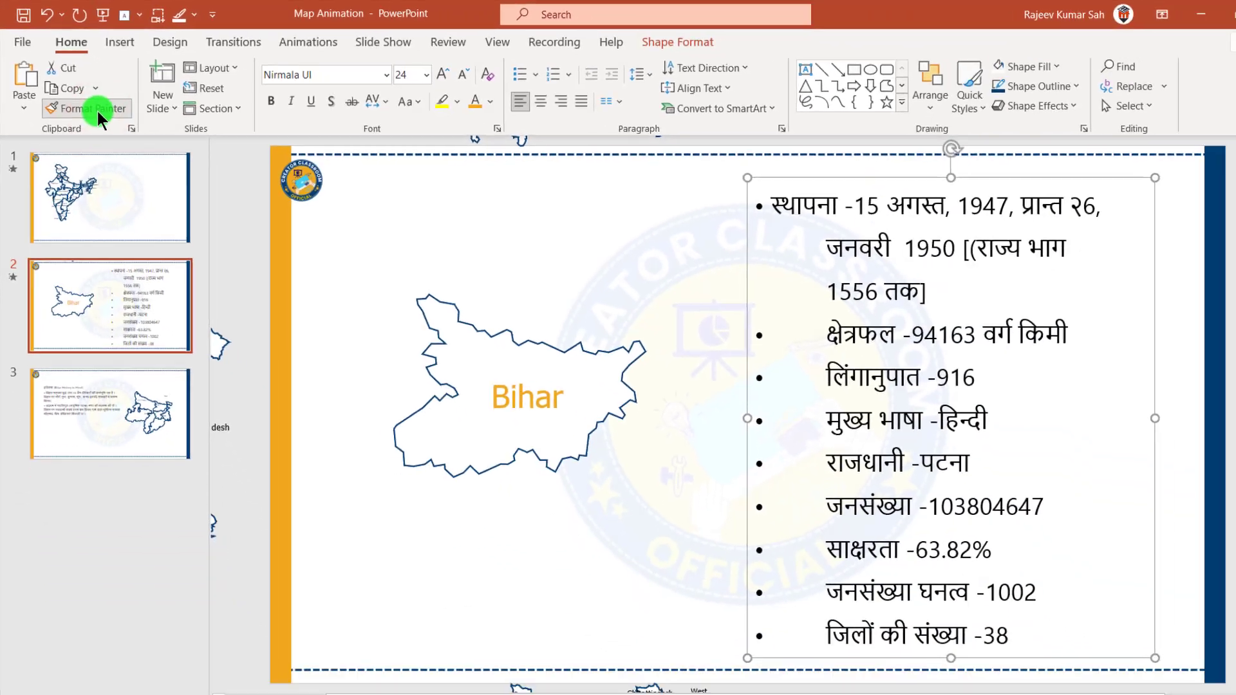
pyautogui.click(110, 382)
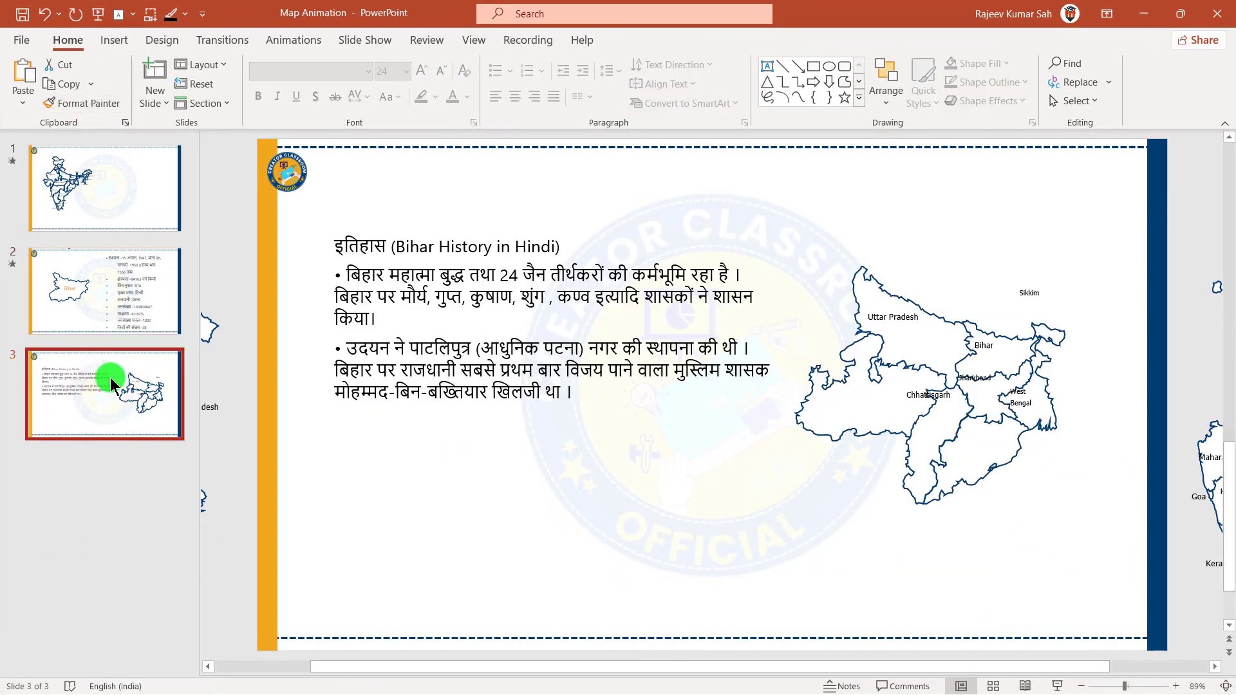
pyautogui.click(354, 266)
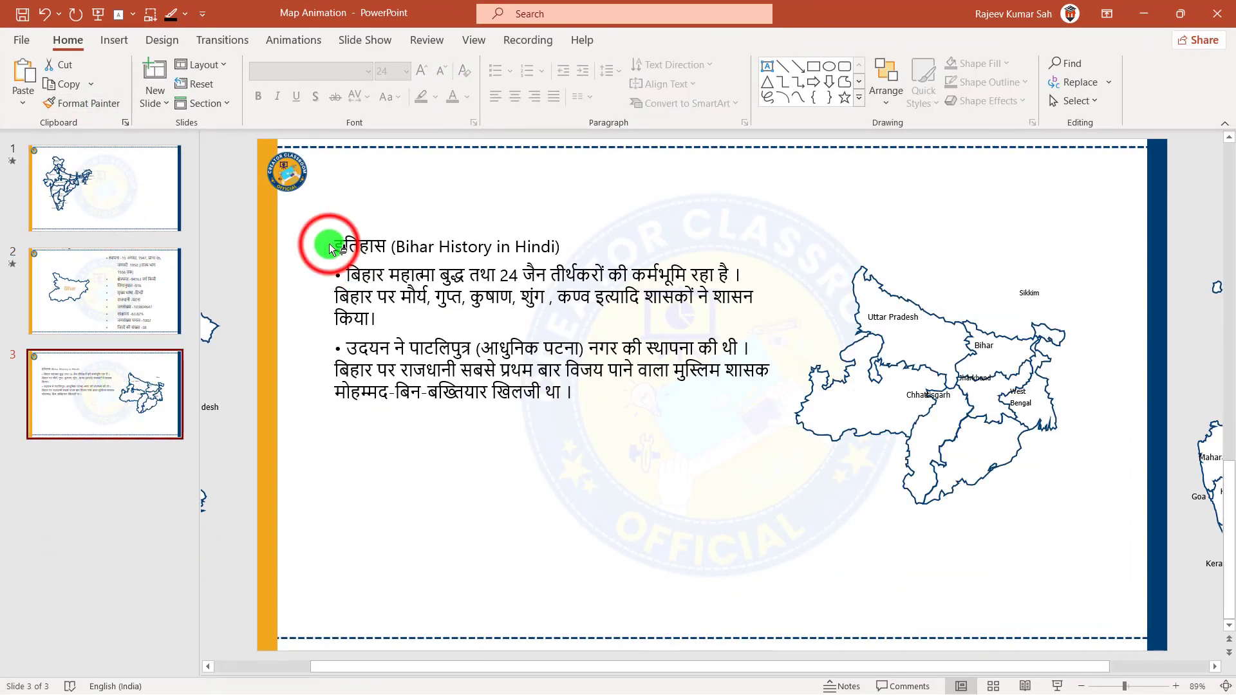
pyautogui.click(330, 249)
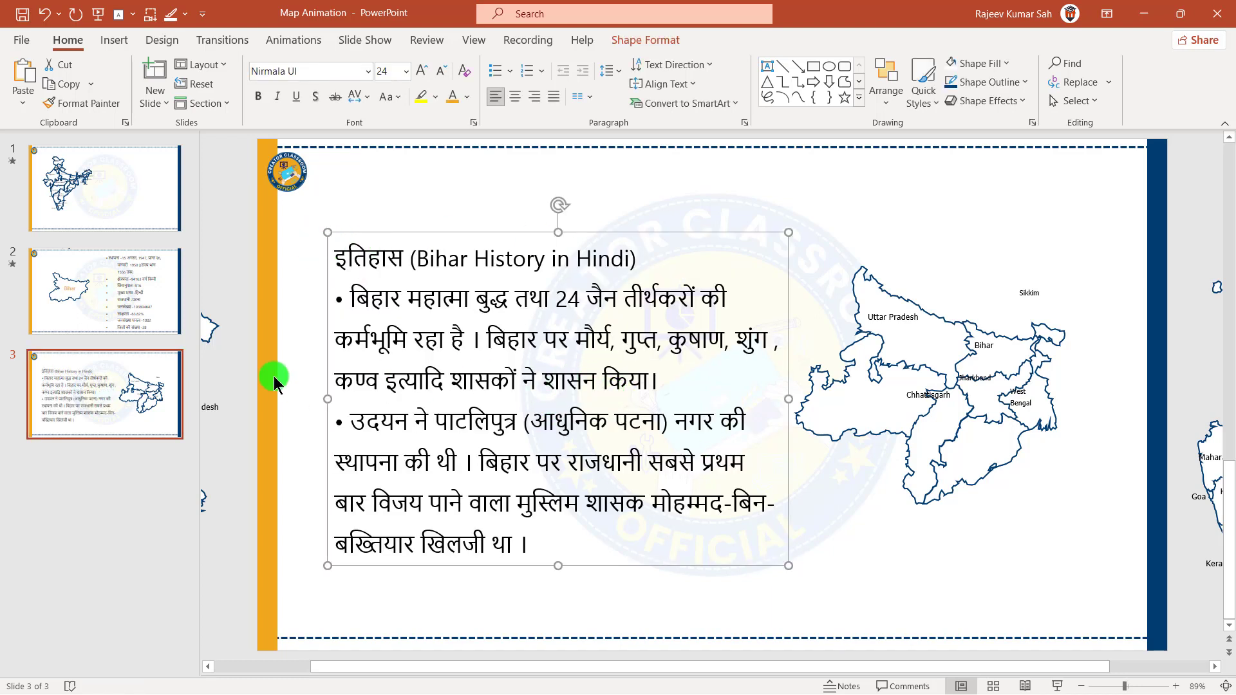
# Select the whole facts text box on slide 2
pyautogui.click(123, 293)
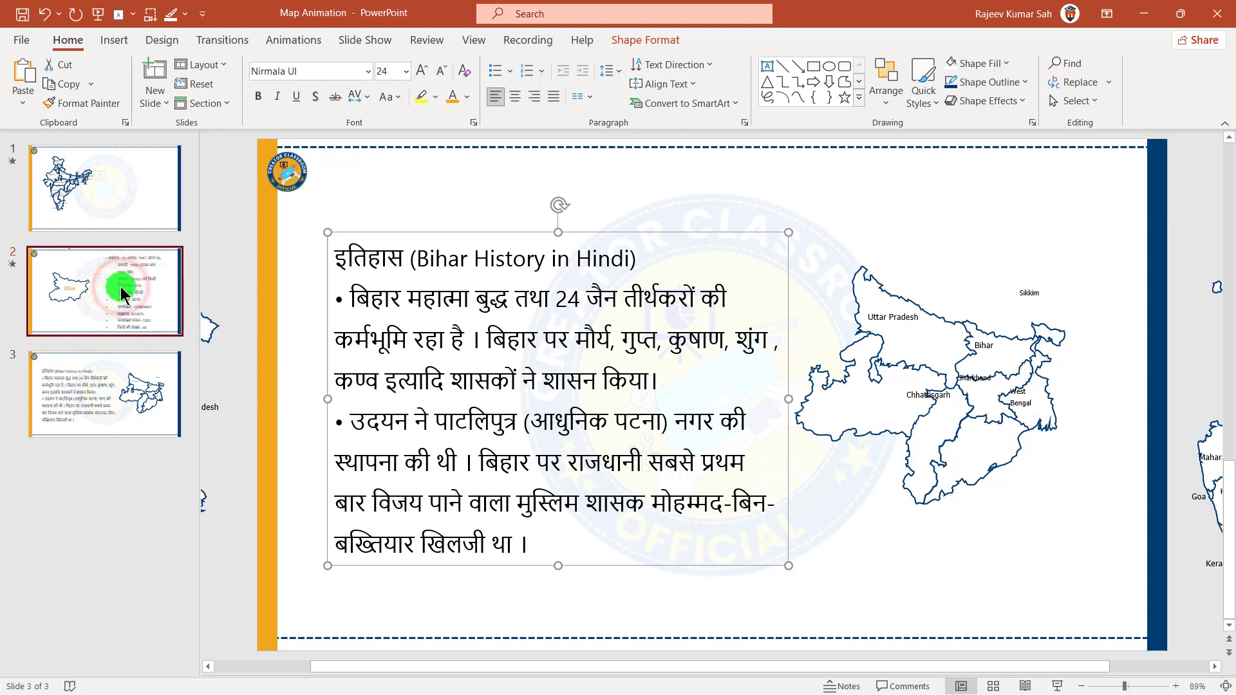
pyautogui.click(828, 219)
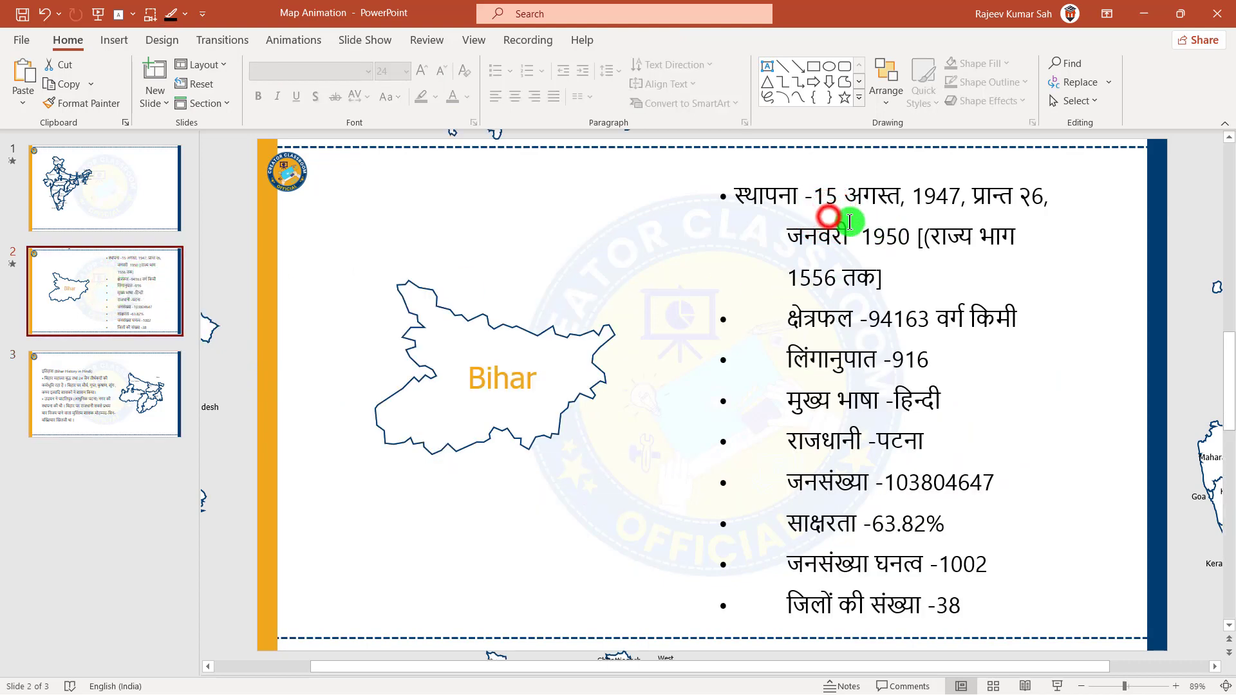
pyautogui.click(786, 170)
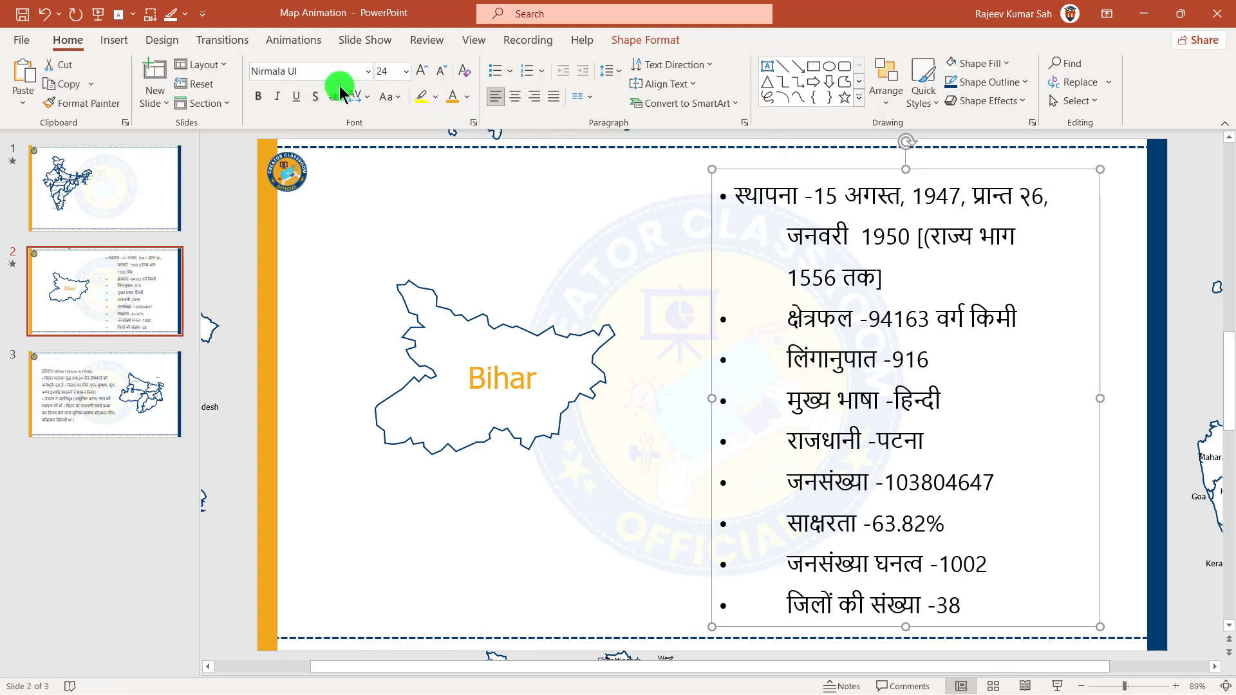
# Apply the facts list's Wipe animation to slide 3's history text using Animation Painter
pyautogui.click(296, 44)
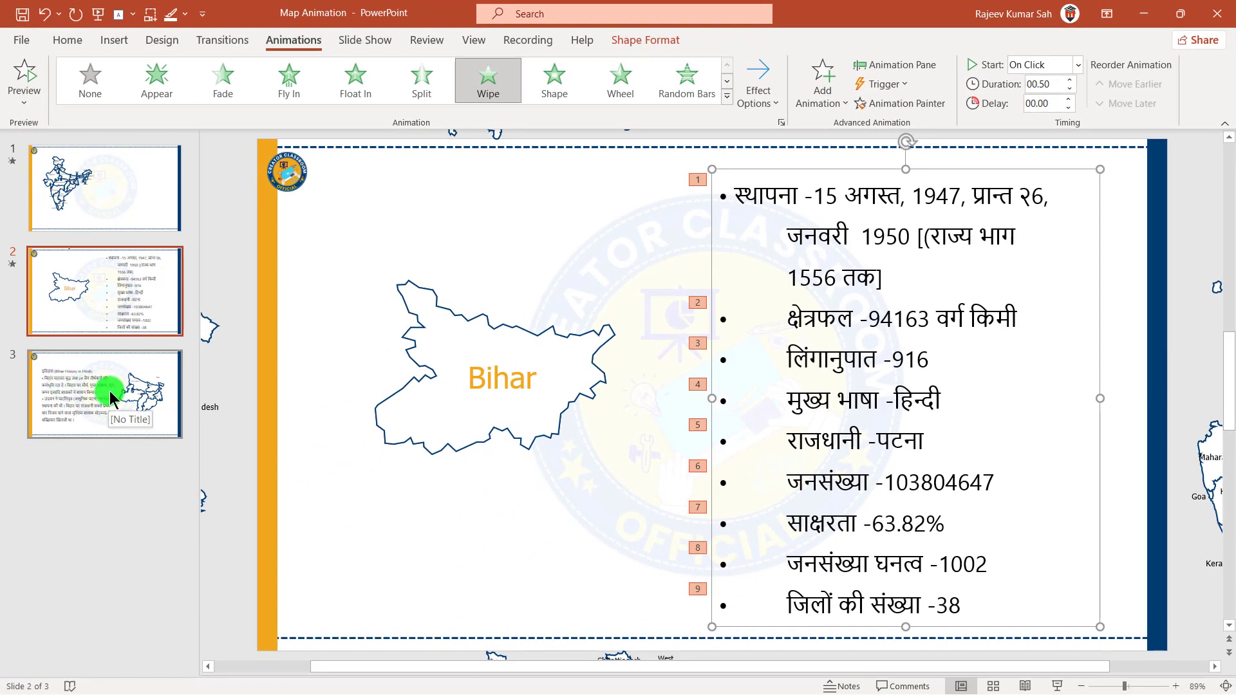
pyautogui.click(903, 112)
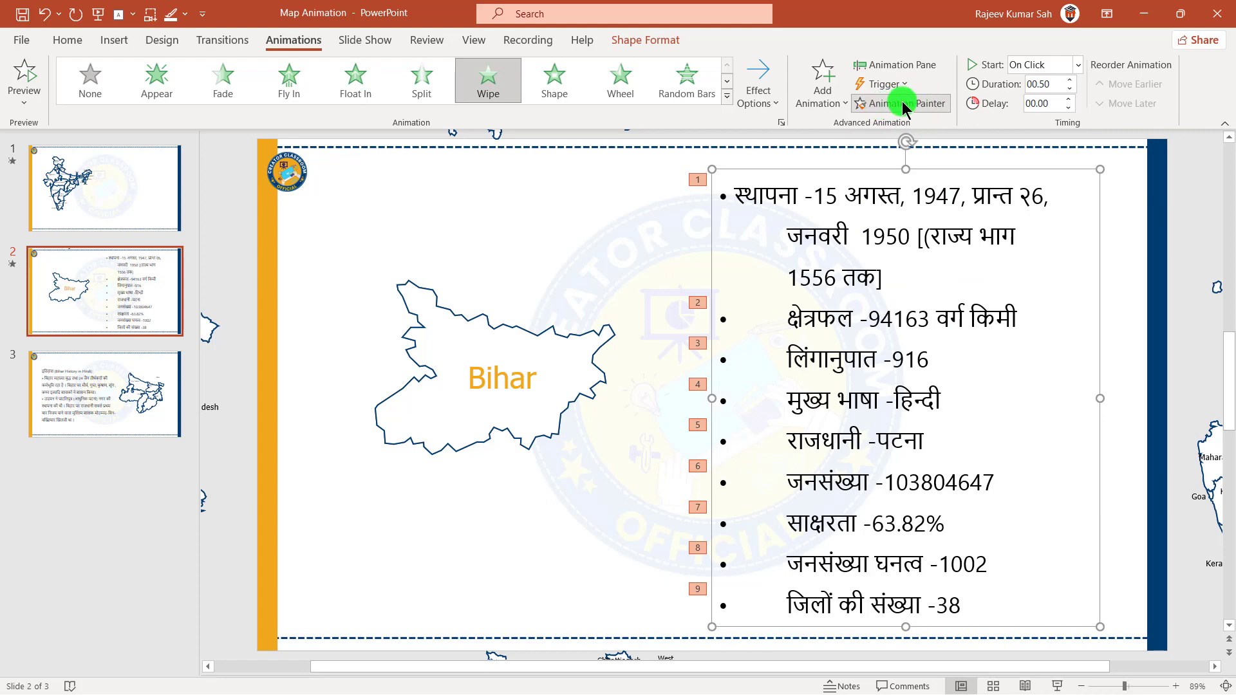
pyautogui.click(105, 399)
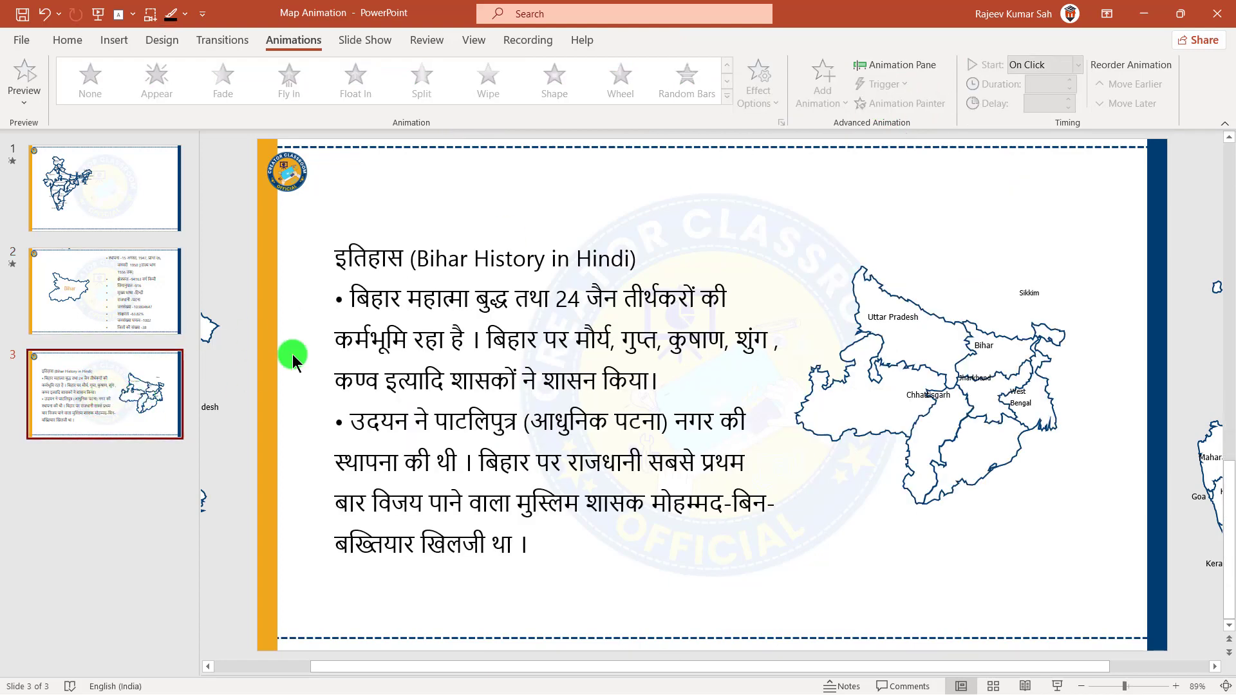
pyautogui.click(329, 257)
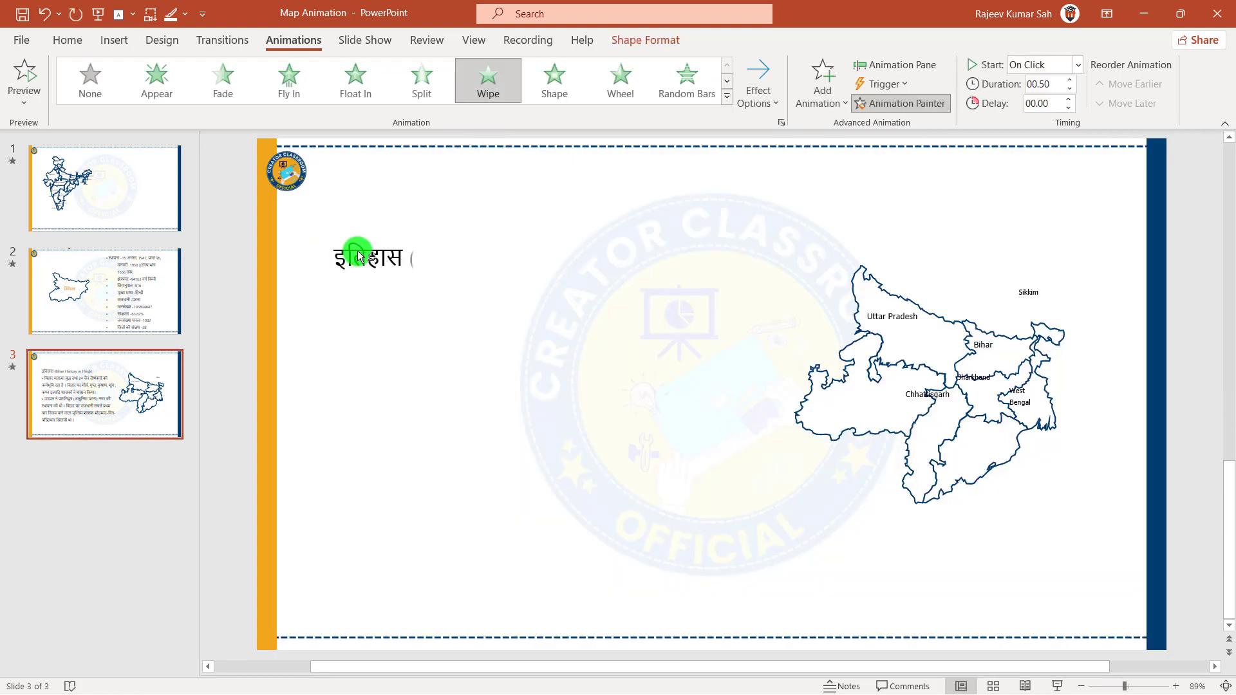
pyautogui.click(221, 277)
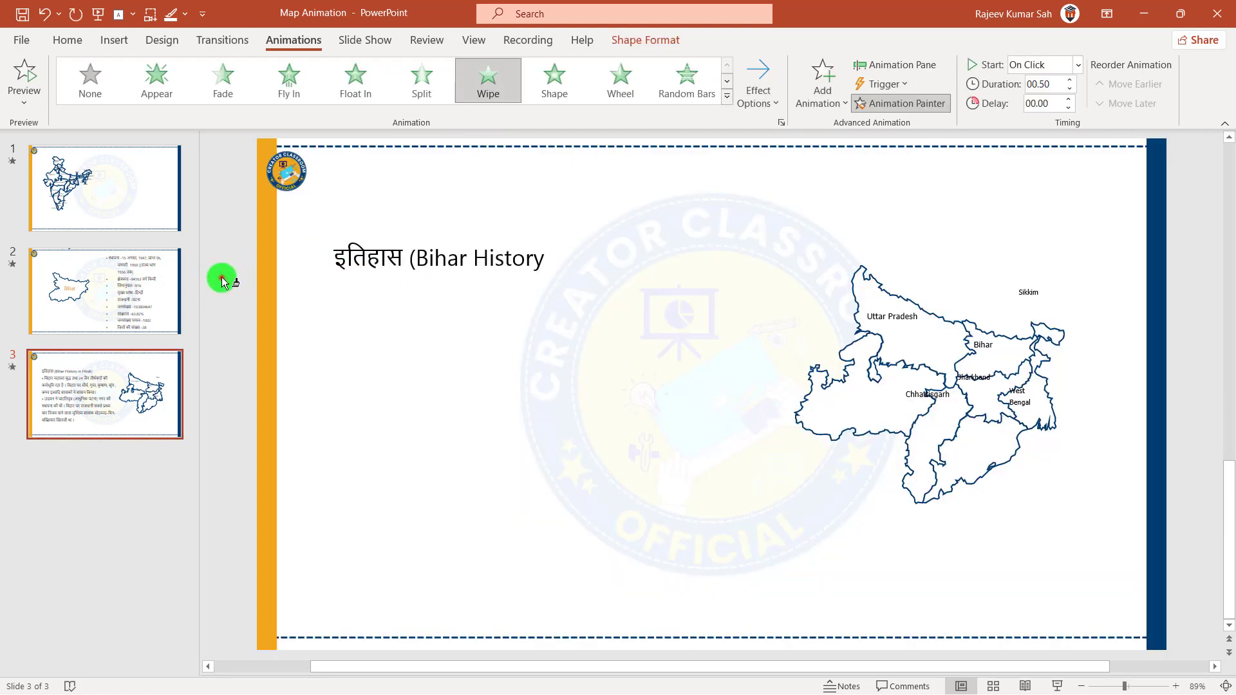
pyautogui.click(225, 236)
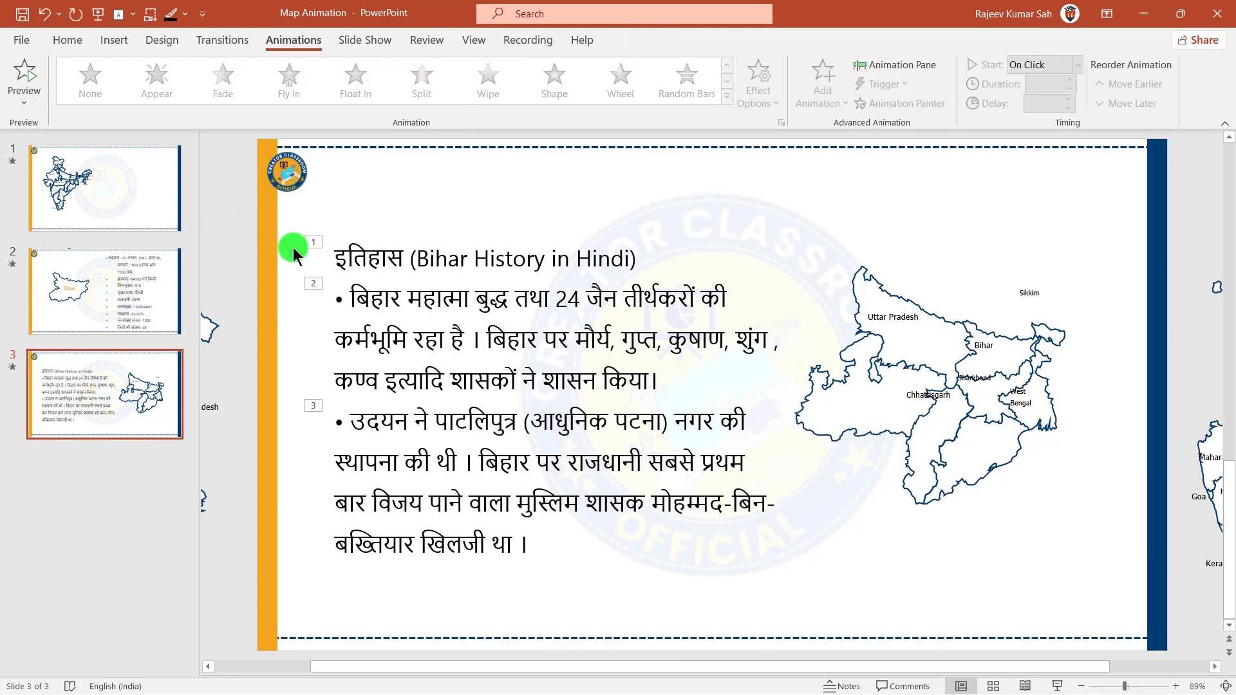
pyautogui.click(127, 287)
pyautogui.click(137, 407)
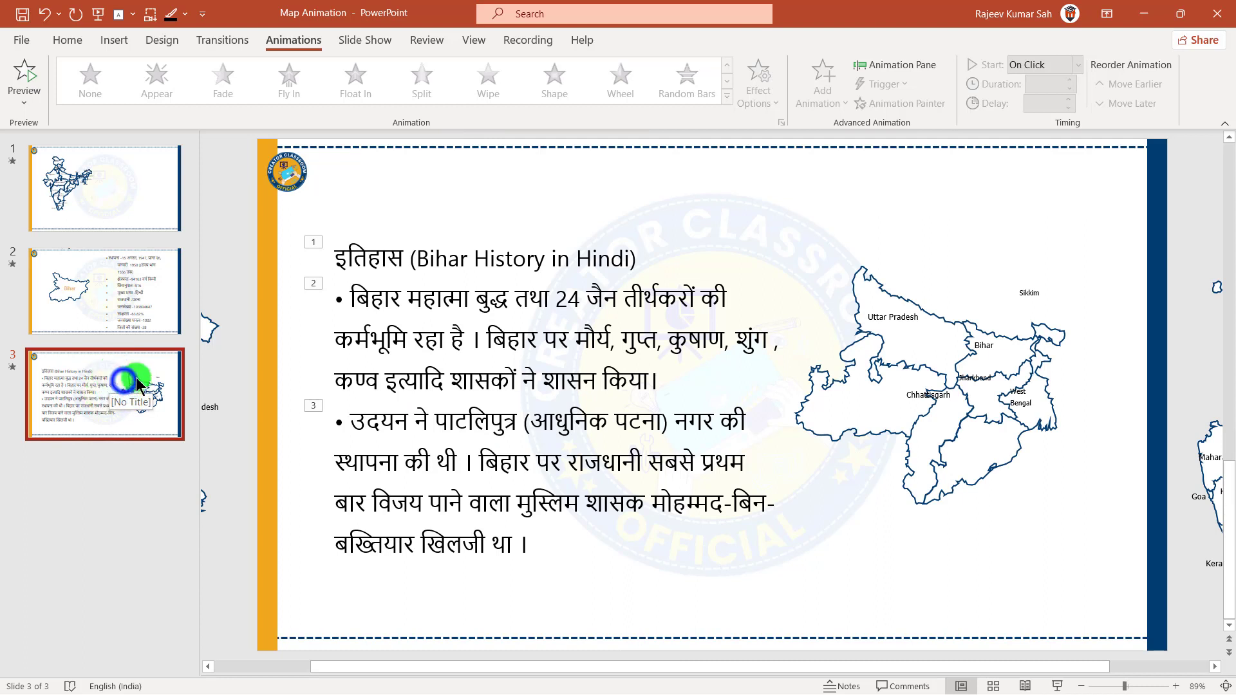
# Duplicate slide 3 as slide 4 and ungroup slide 4's state map into separate pieces
pyautogui.rightClick(127, 386)
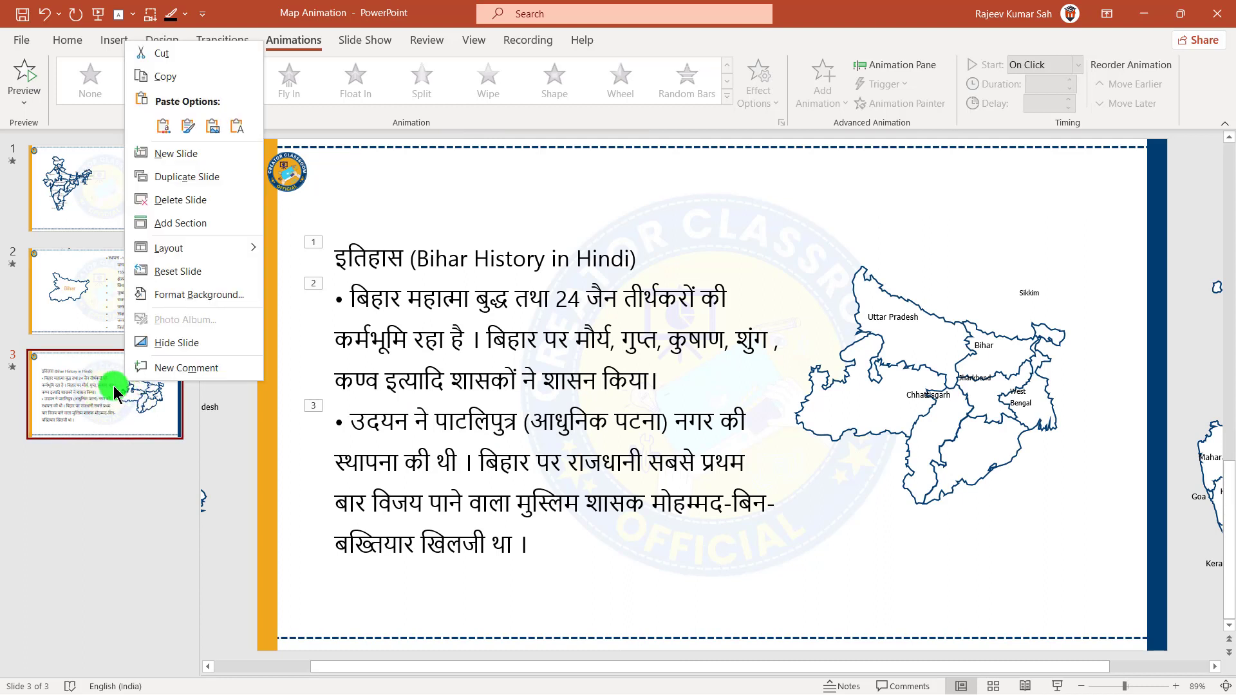
pyautogui.click(204, 180)
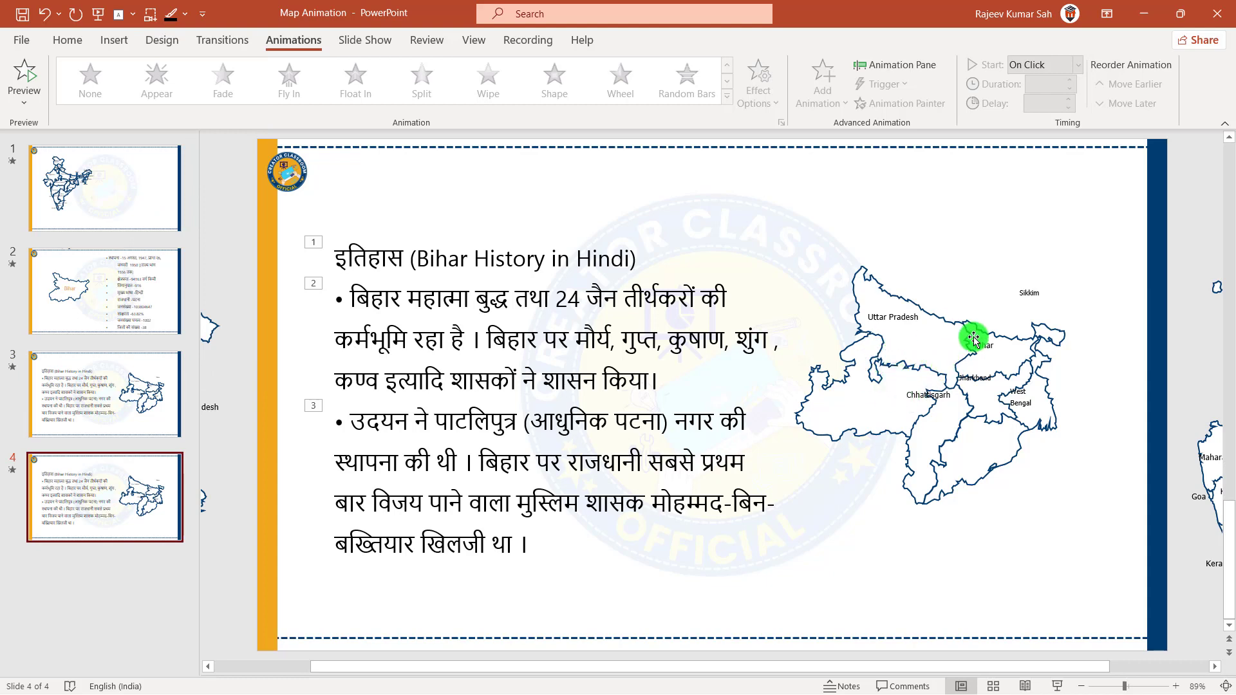
pyautogui.click(1082, 686)
pyautogui.click(1081, 686)
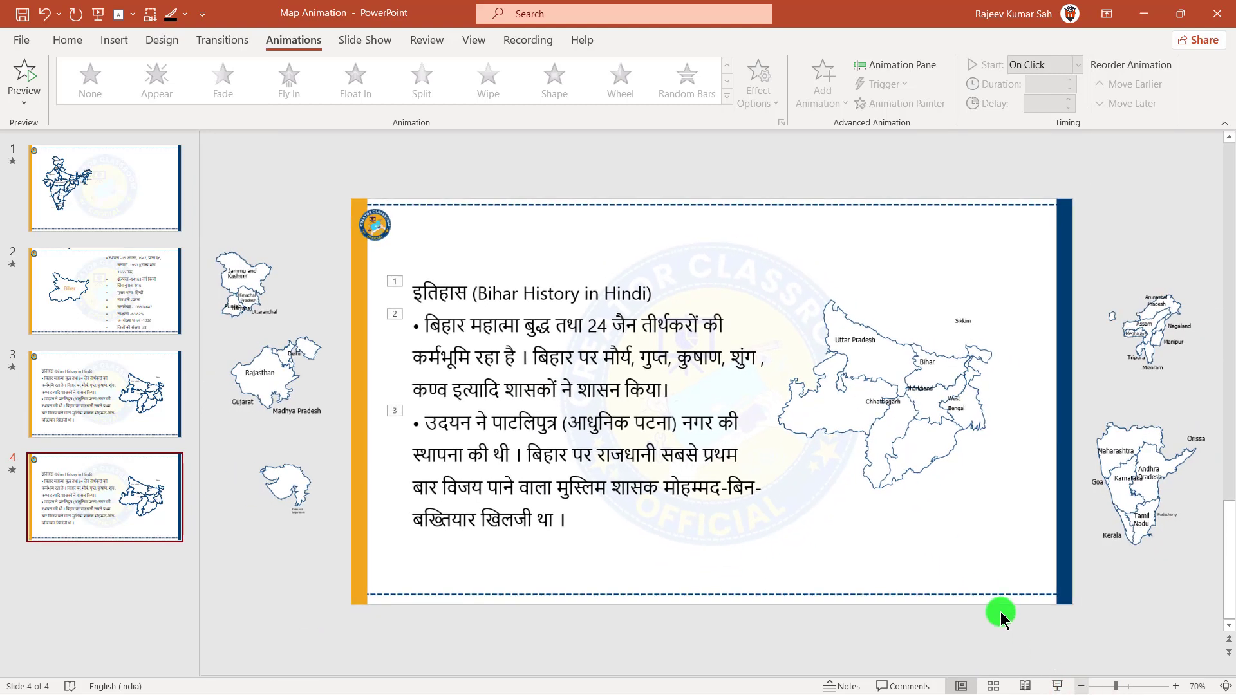
pyautogui.click(862, 347)
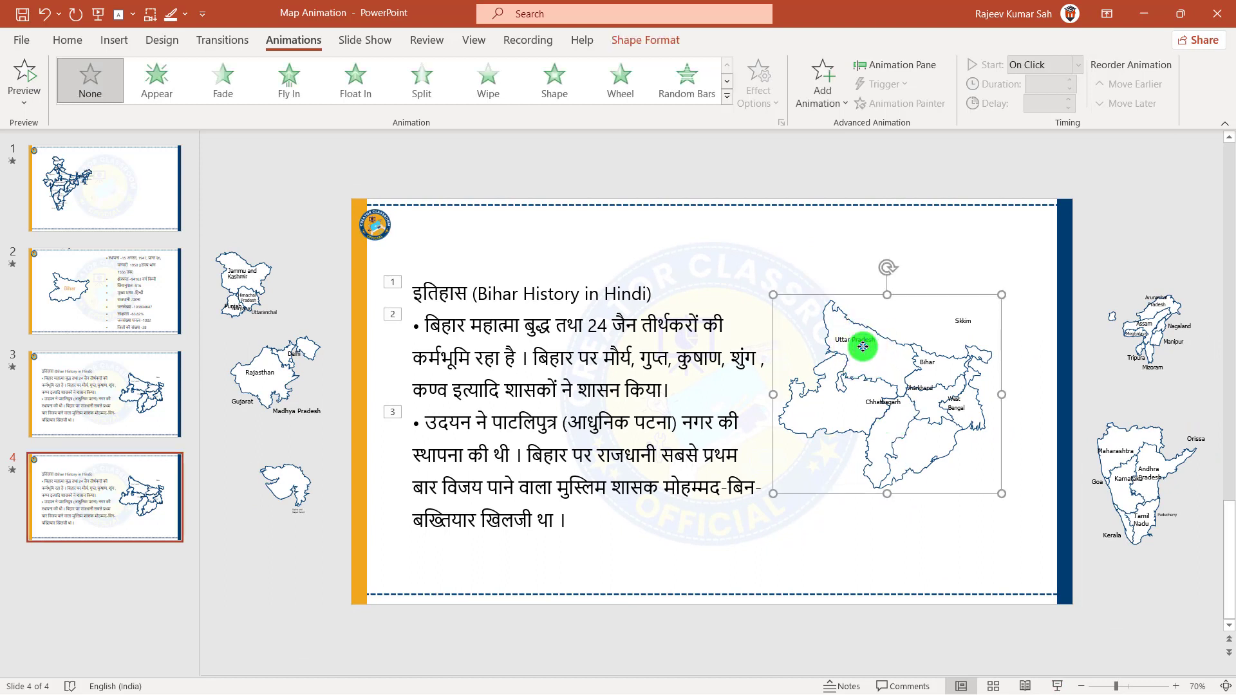
pyautogui.rightClick(863, 347)
pyautogui.click(1030, 509)
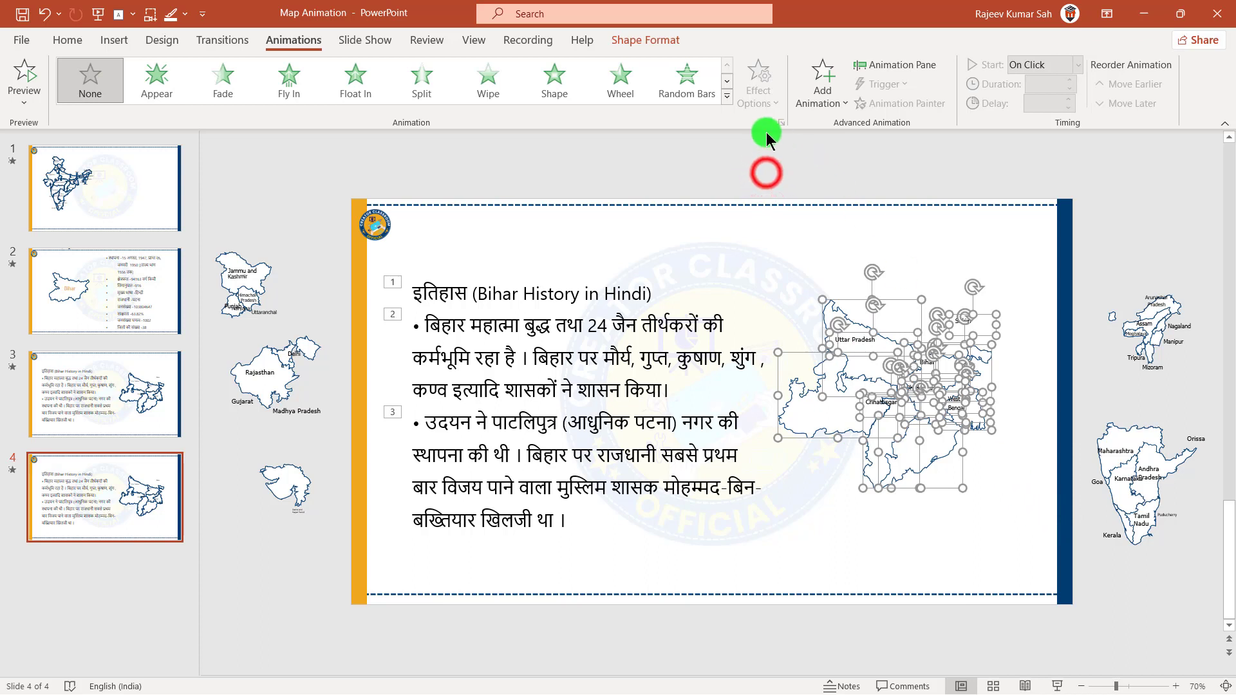
pyautogui.click(767, 171)
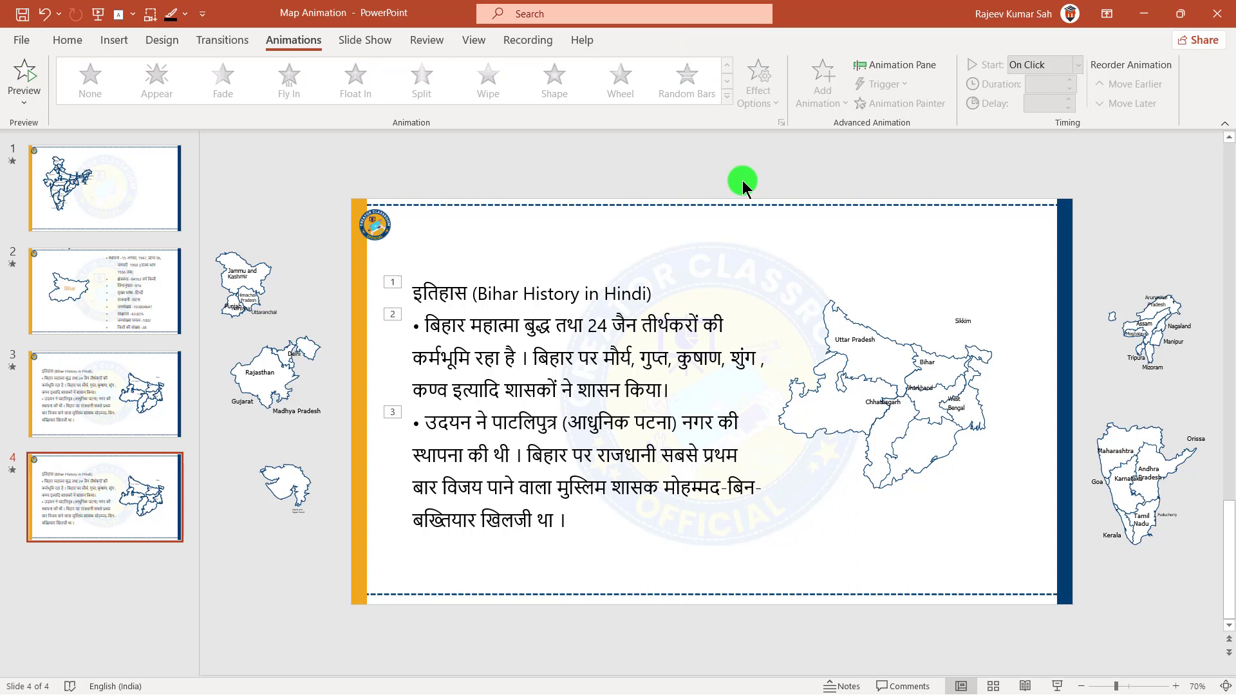
pyautogui.click(106, 406)
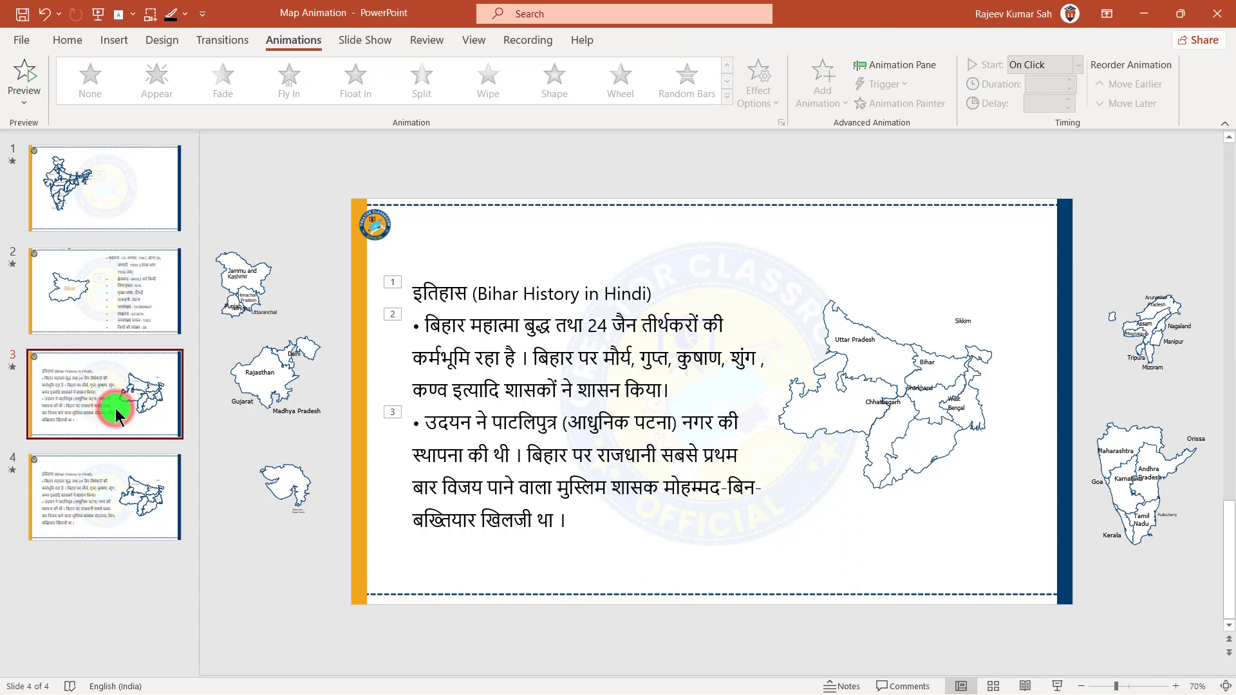
# Insert the Bihar Map Chart picture from the Desktop onto slide 3
pyautogui.click(100, 381)
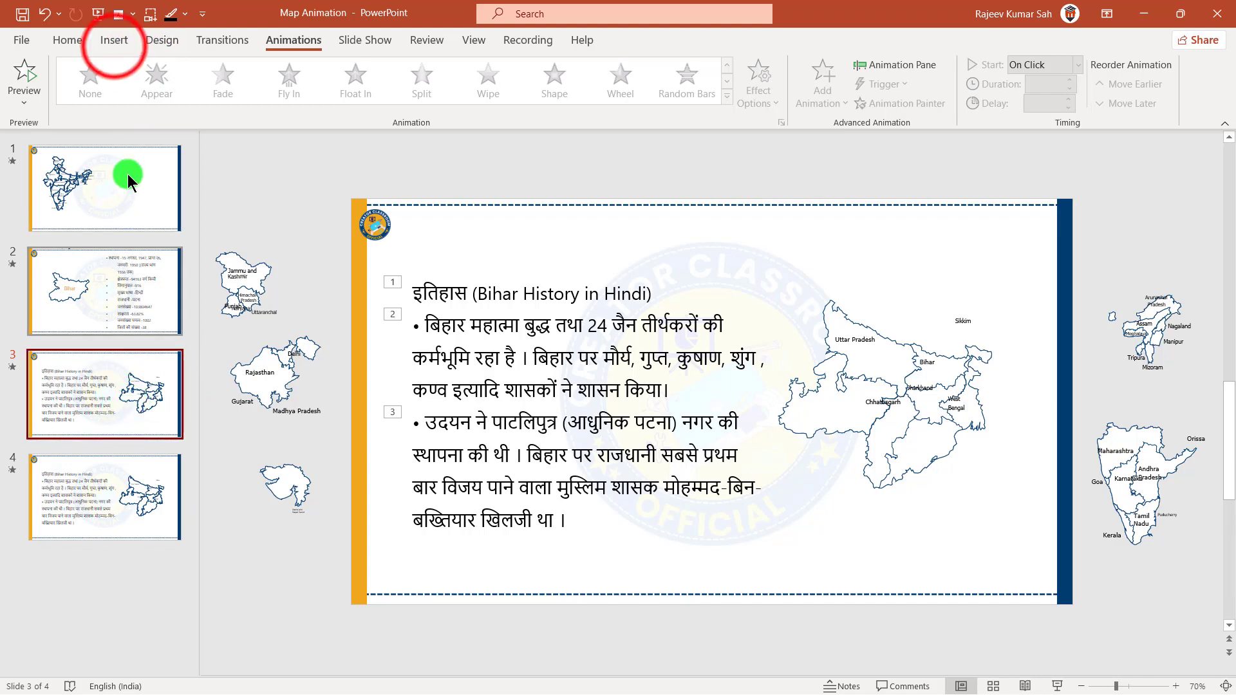
pyautogui.click(114, 44)
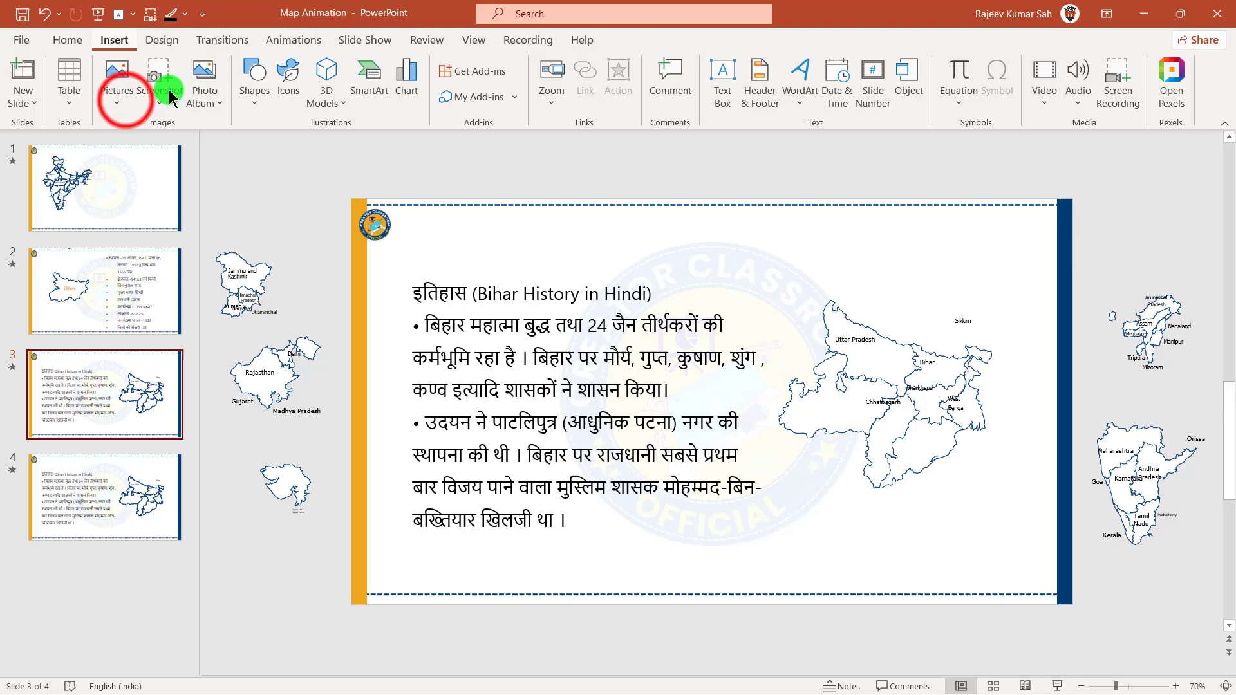
pyautogui.click(119, 90)
pyautogui.click(143, 150)
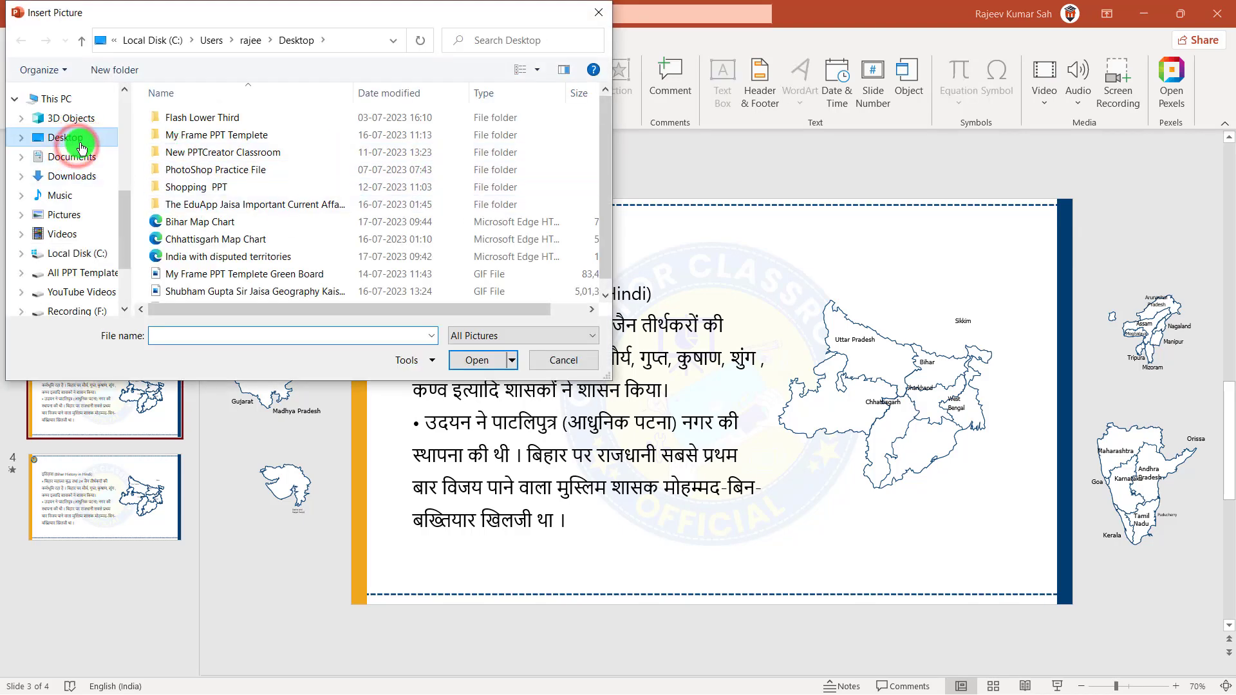
pyautogui.click(45, 135)
pyautogui.click(283, 245)
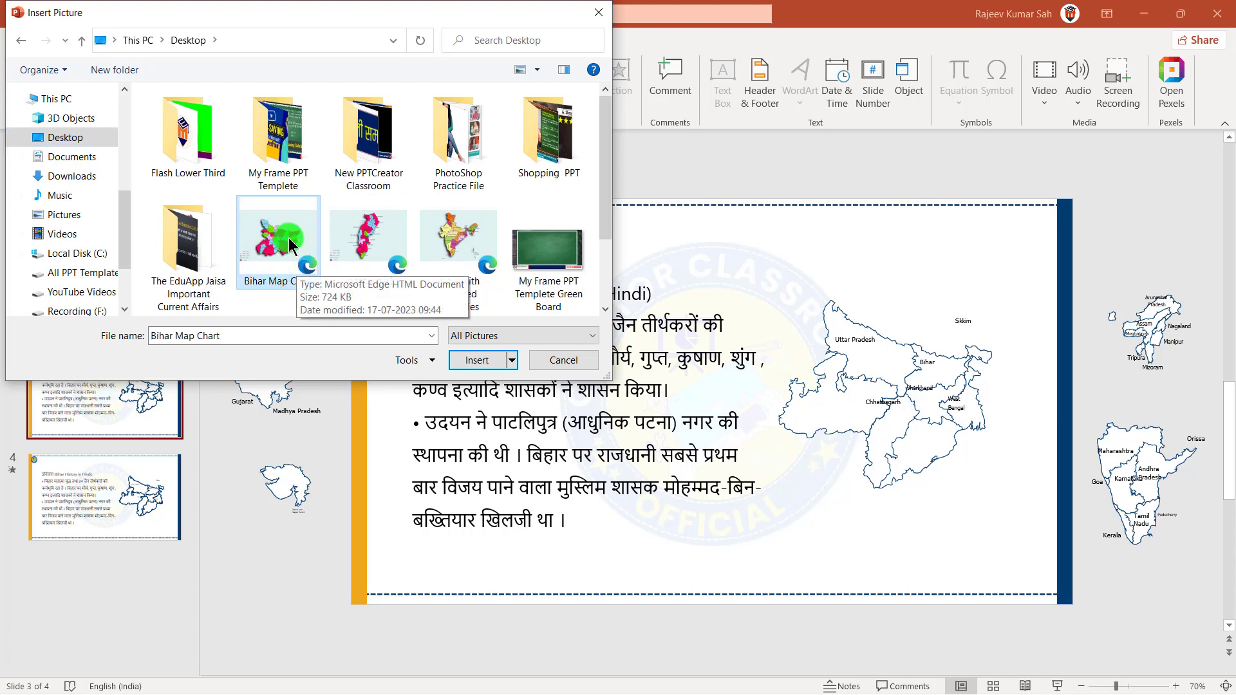
pyautogui.click(477, 359)
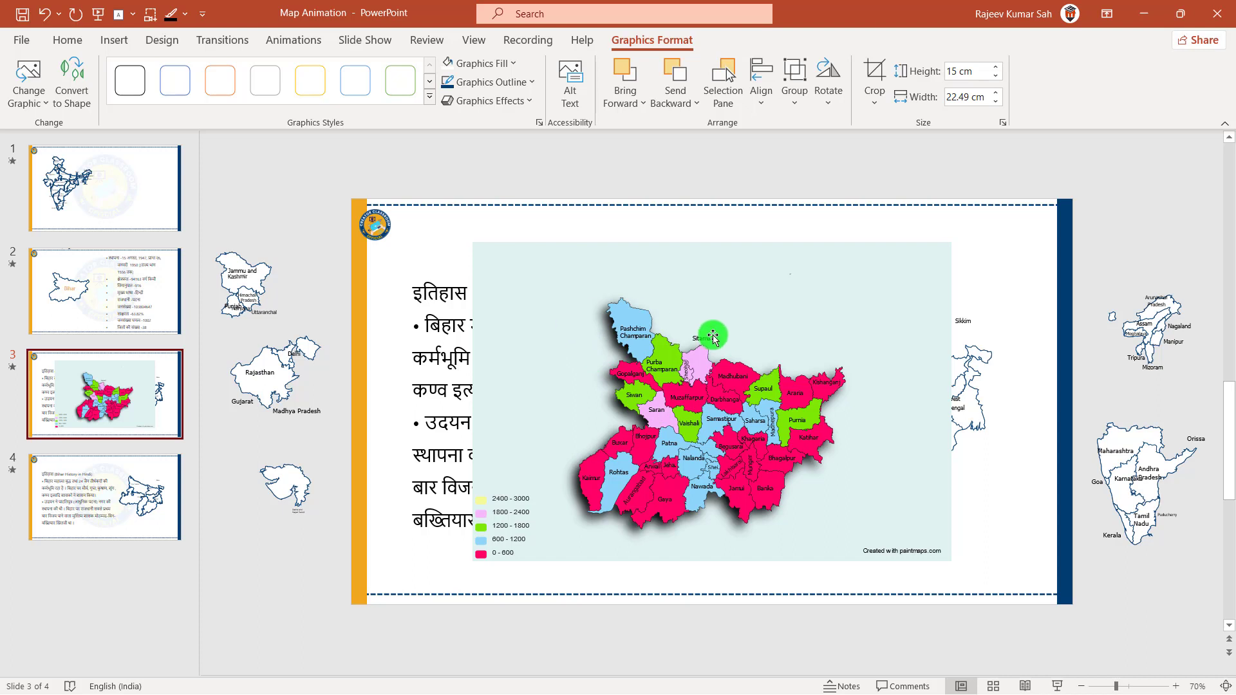
# Move the Bihar map graphic off slide 3 to the upper left
pyautogui.click(1081, 686)
pyautogui.click(1081, 686)
pyautogui.click(782, 441)
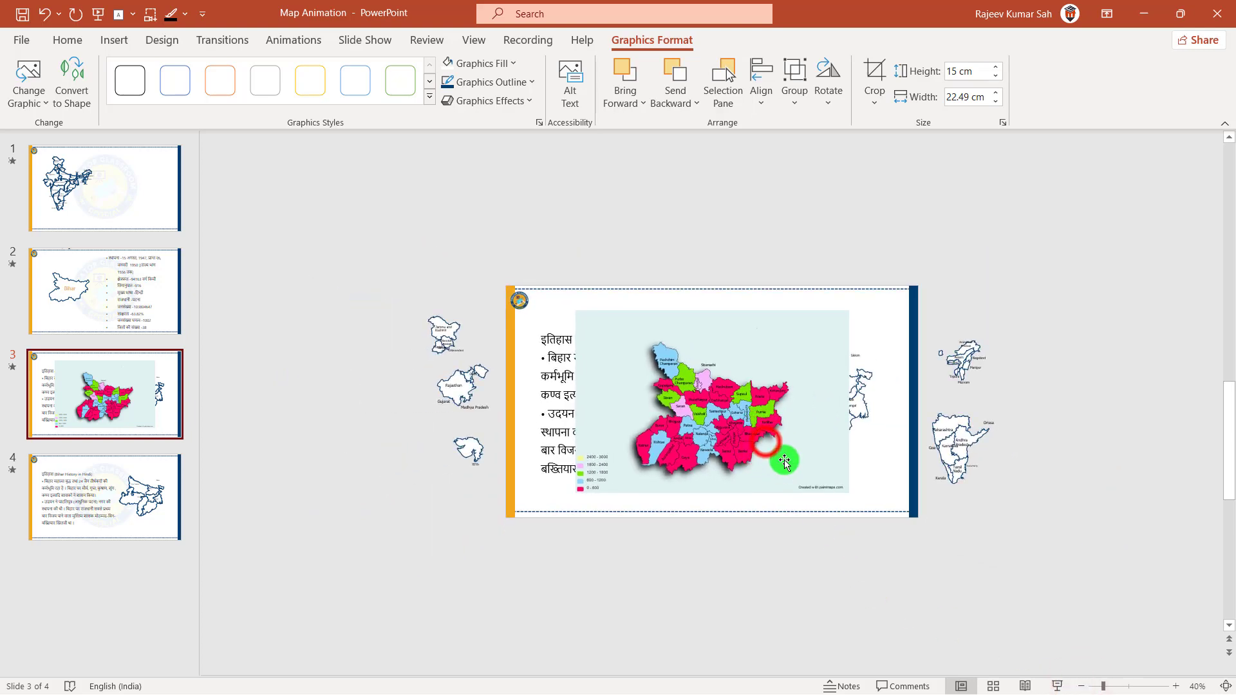
pyautogui.moveTo(764, 441); pyautogui.dragTo(460, 331)
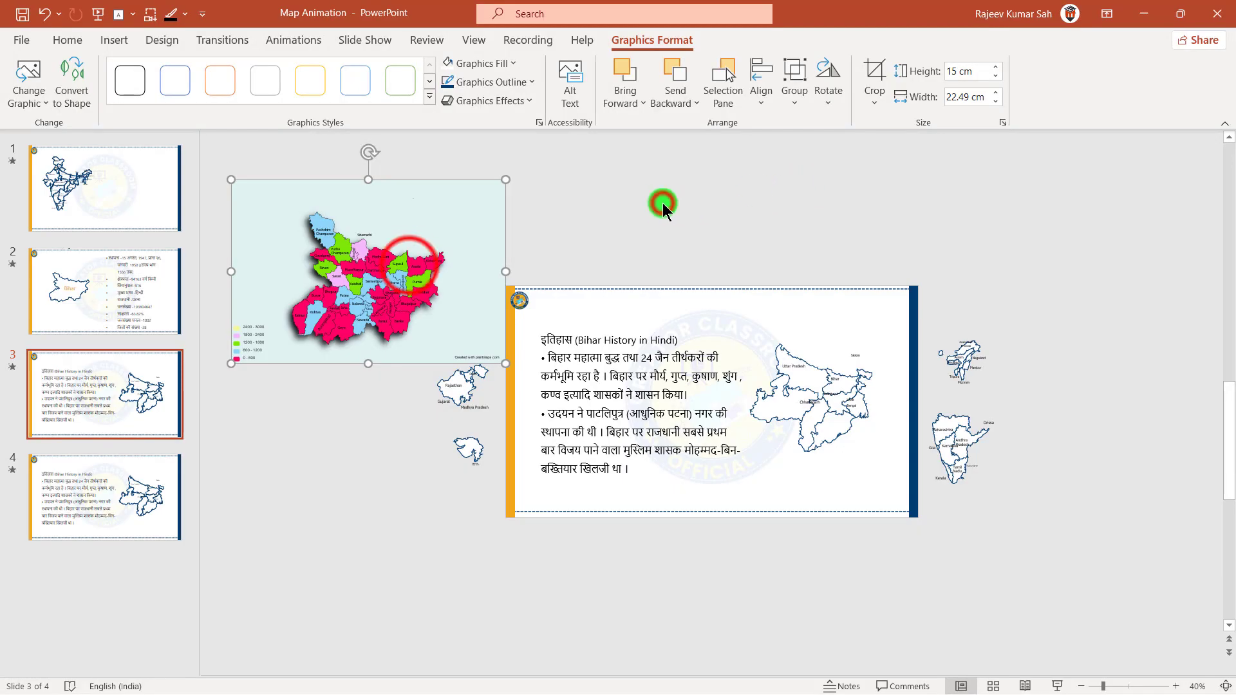
pyautogui.click(662, 202)
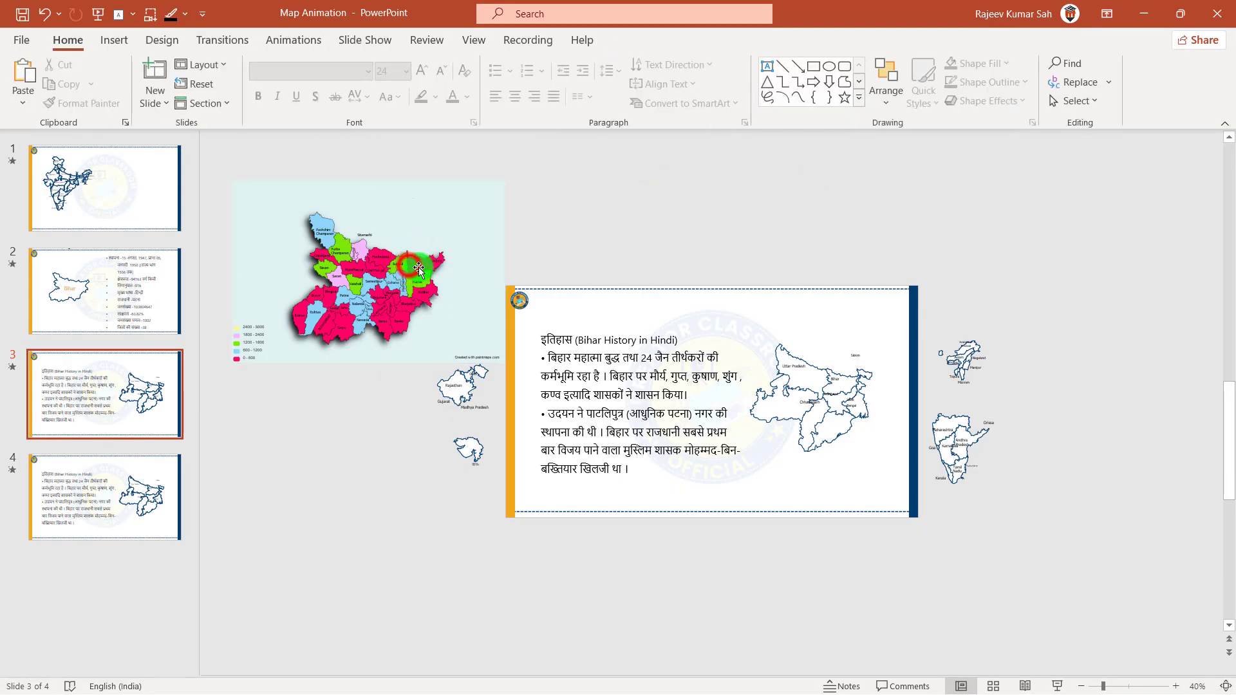
pyautogui.click(401, 269)
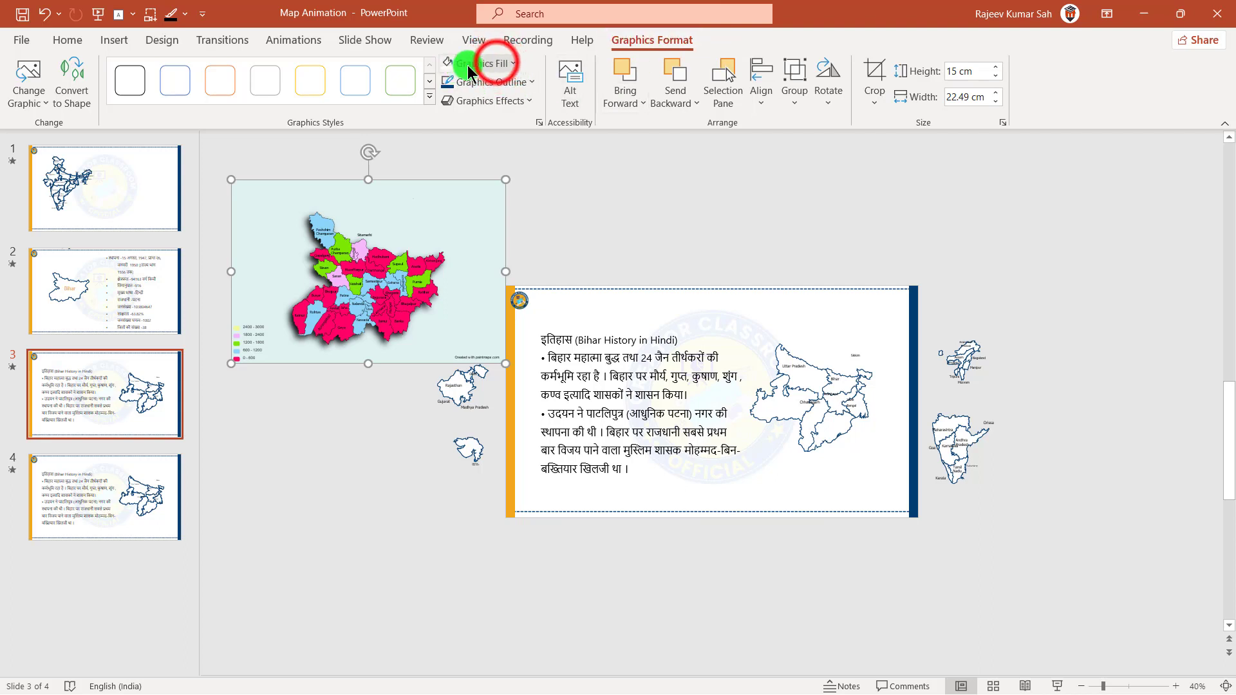
# Fill the Bihar map graphic with solid orange
pyautogui.click(495, 63)
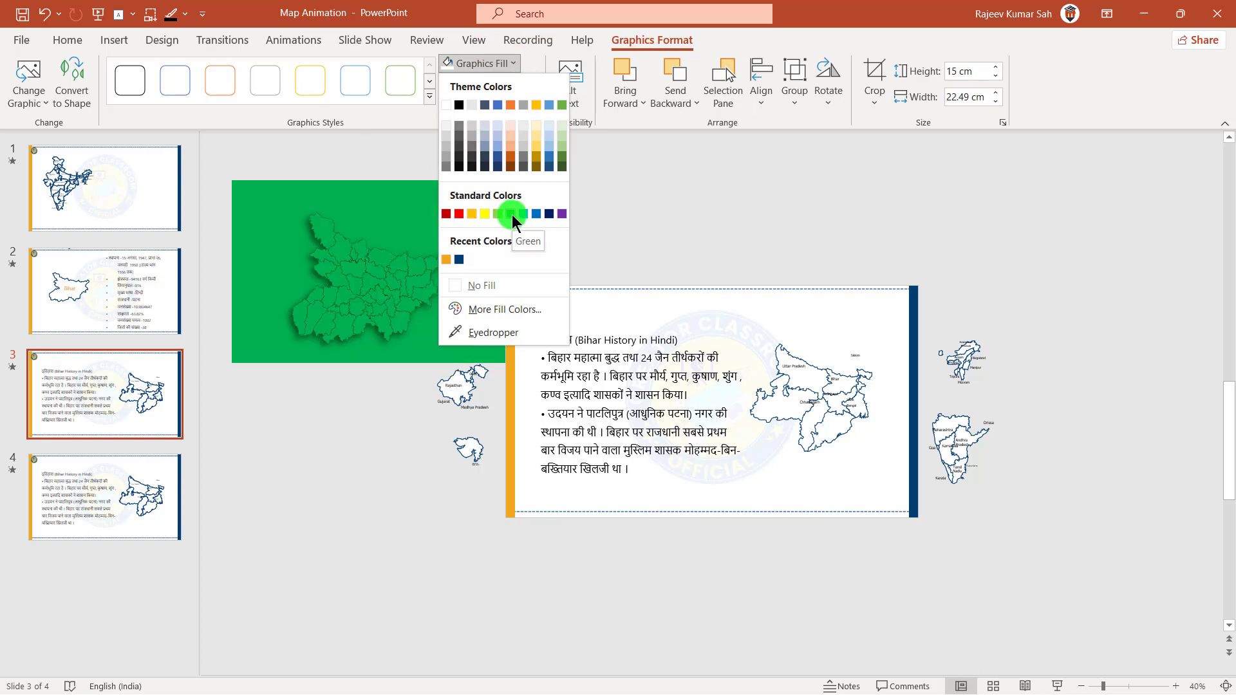
pyautogui.click(472, 213)
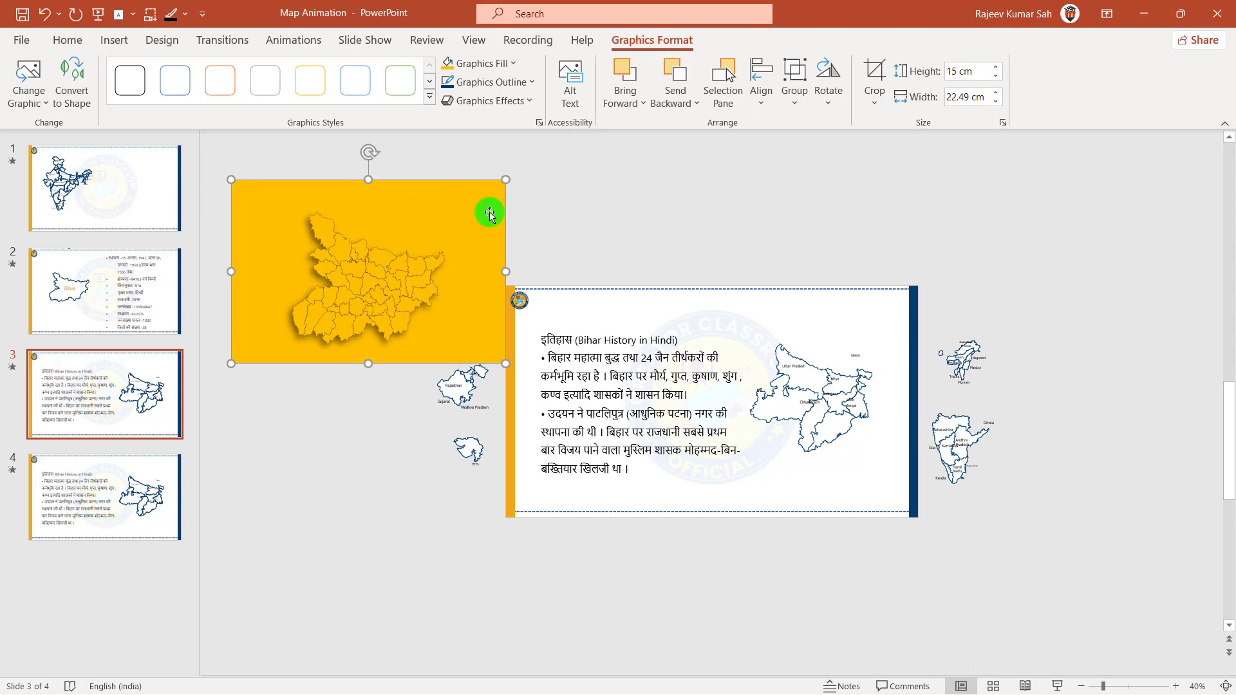
pyautogui.click(415, 198)
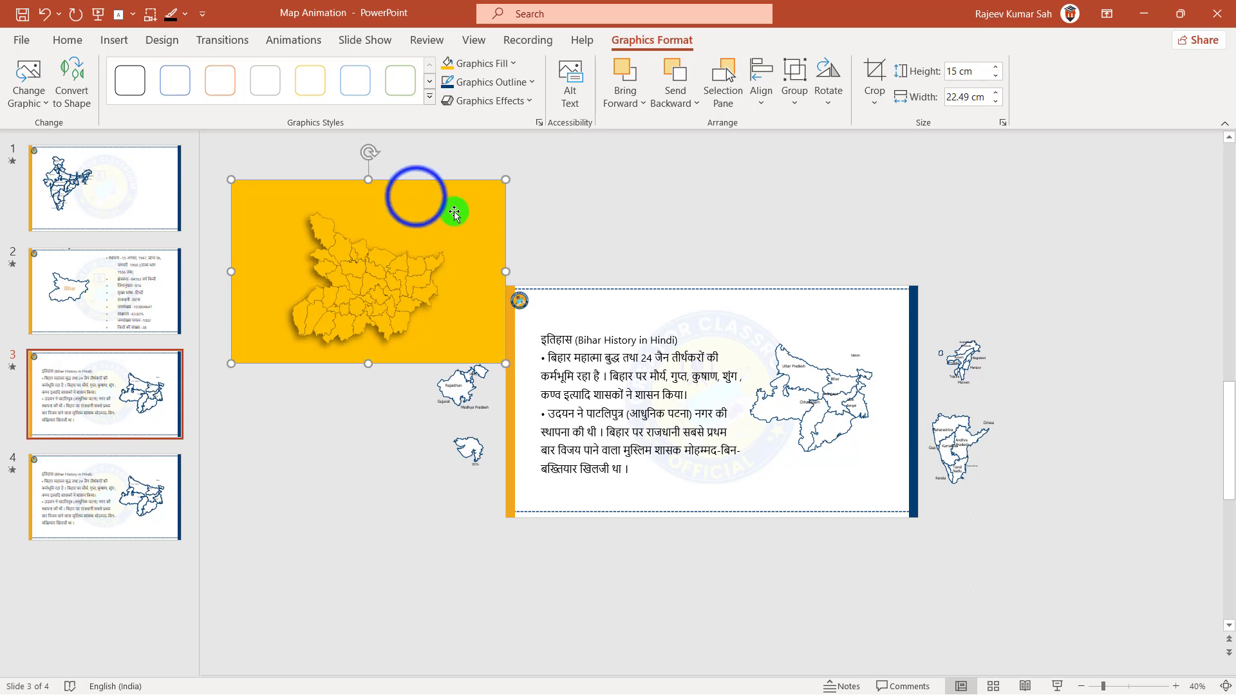
# Ungroup the Bihar map picture, converting it into editable drawing shapes
pyautogui.rightClick(416, 197)
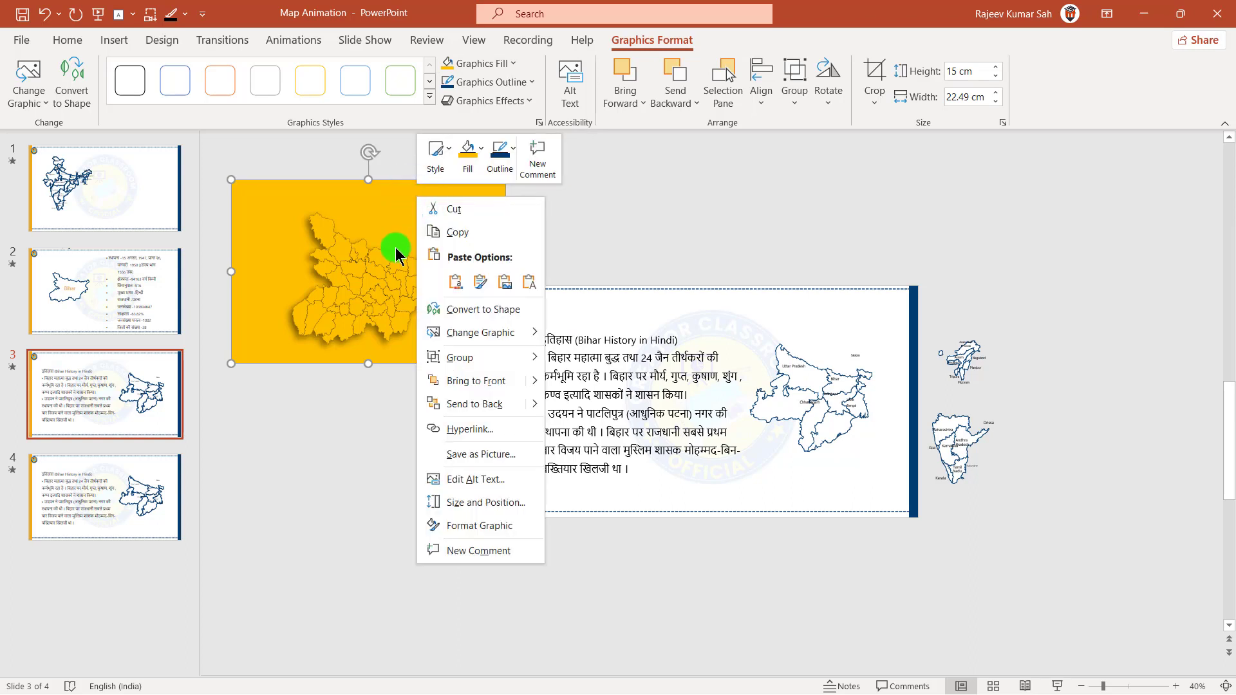
pyautogui.moveTo(473, 357)
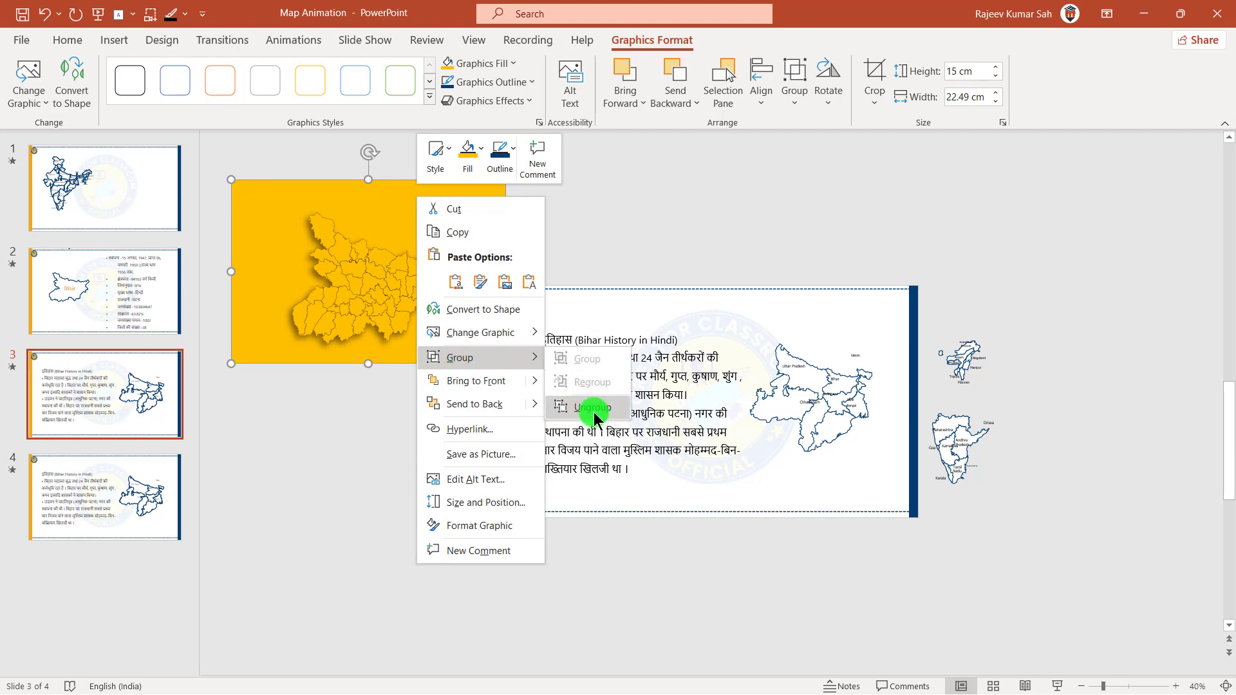
pyautogui.click(593, 408)
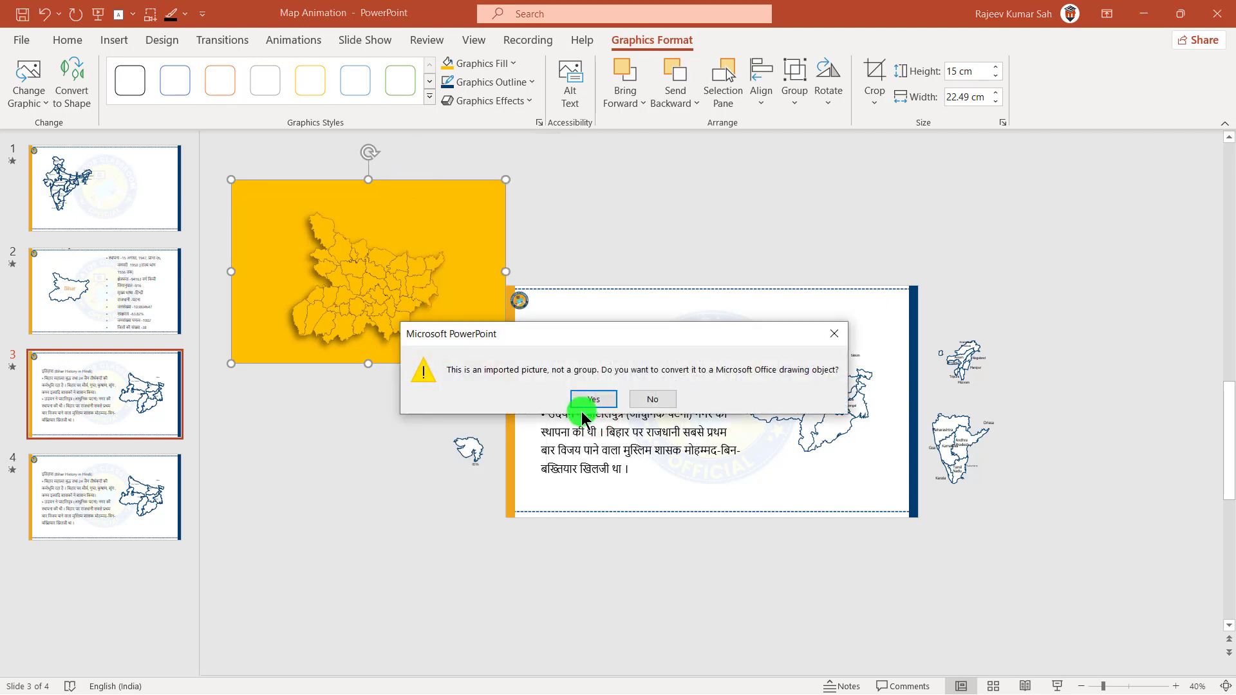
pyautogui.click(600, 401)
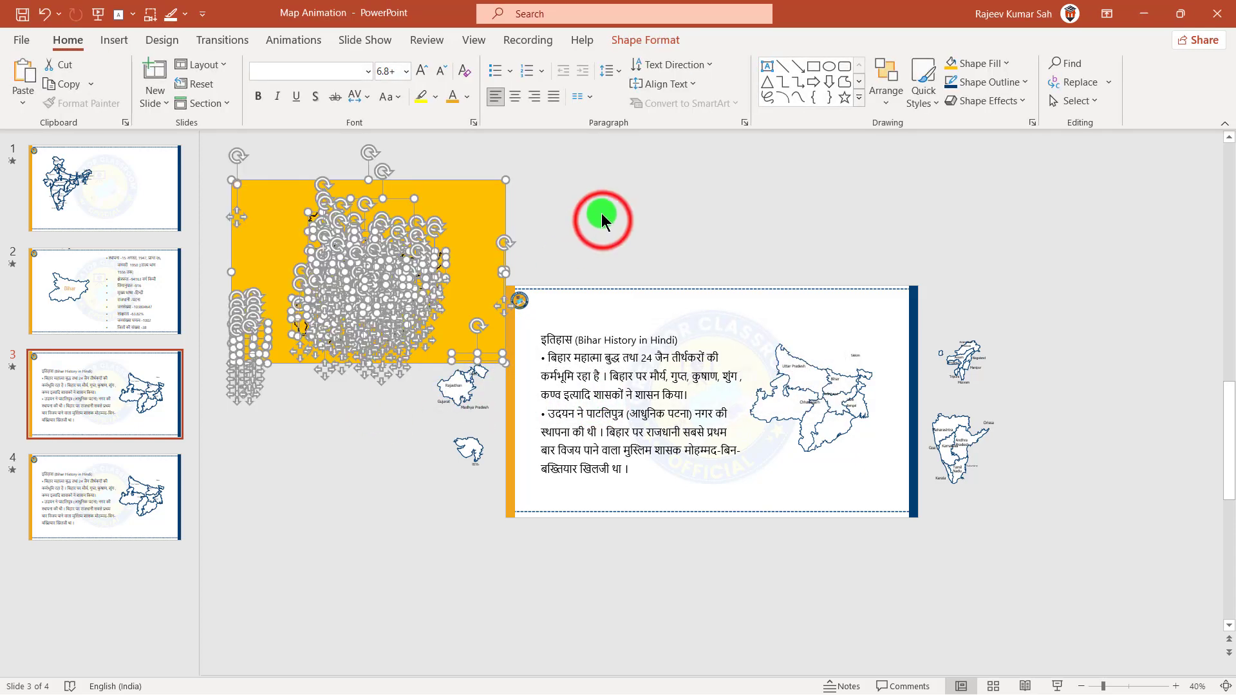
pyautogui.click(603, 221)
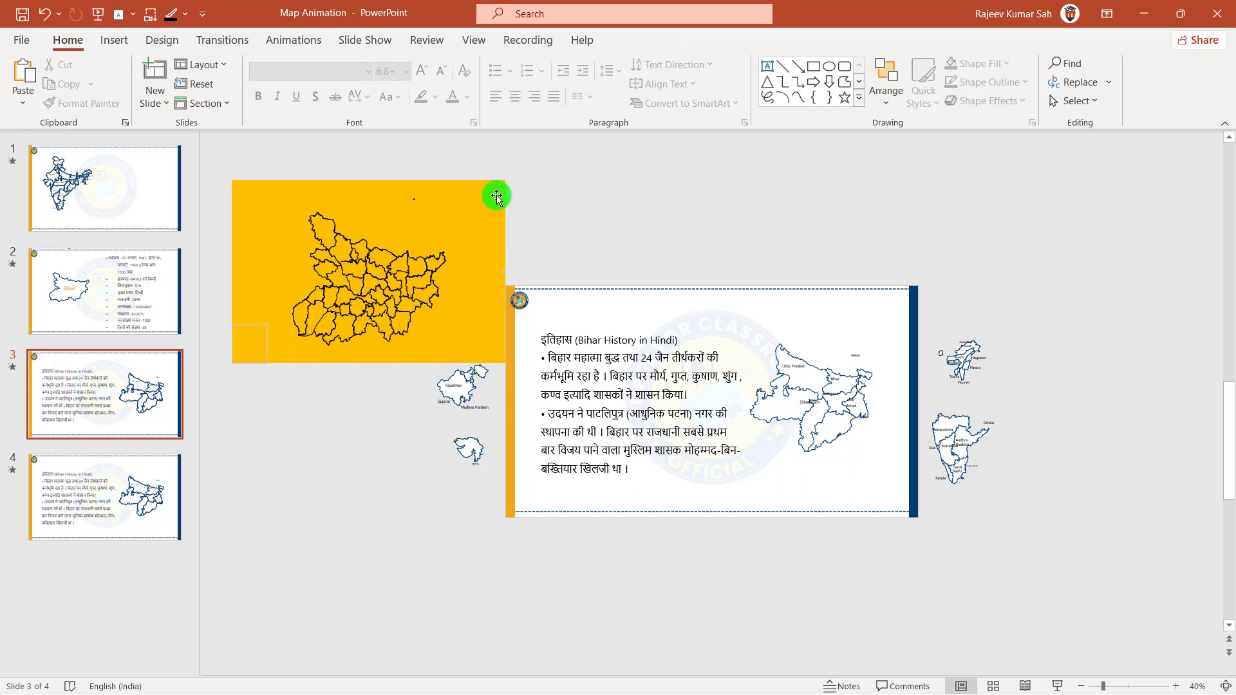
# Delete the large covering rectangle and the small square with its stacked shapes
pyautogui.click(472, 209)
pyautogui.click(475, 207)
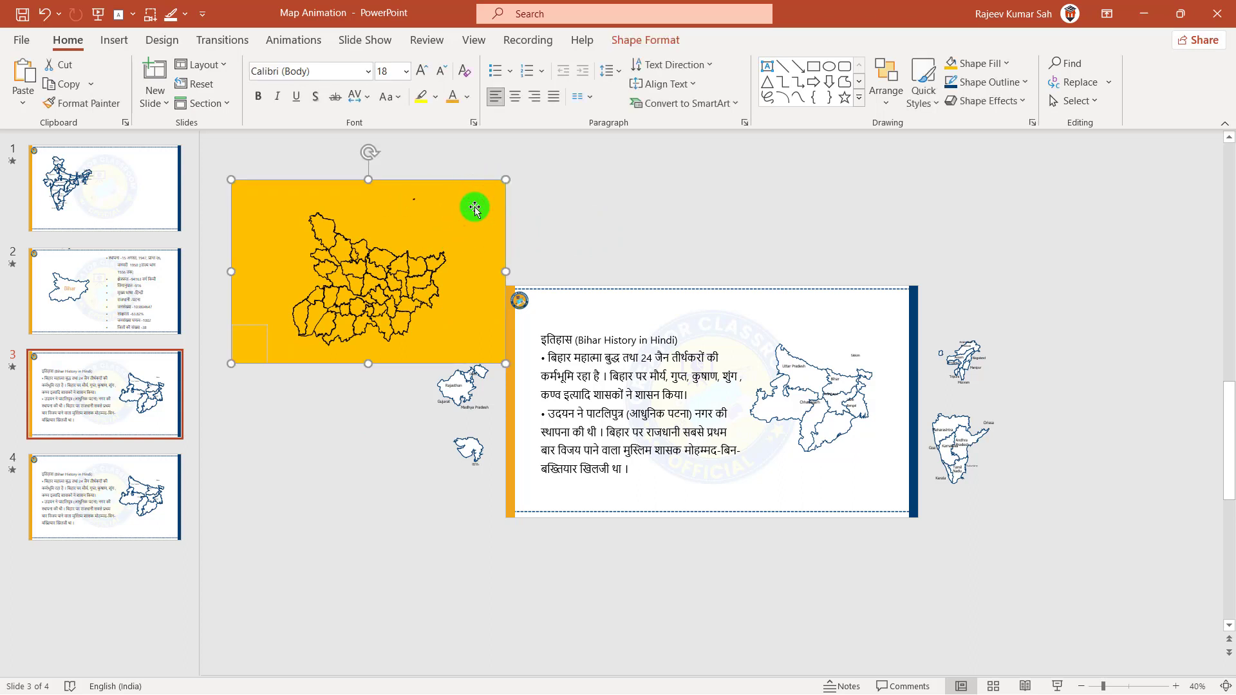
pyautogui.press('Delete')
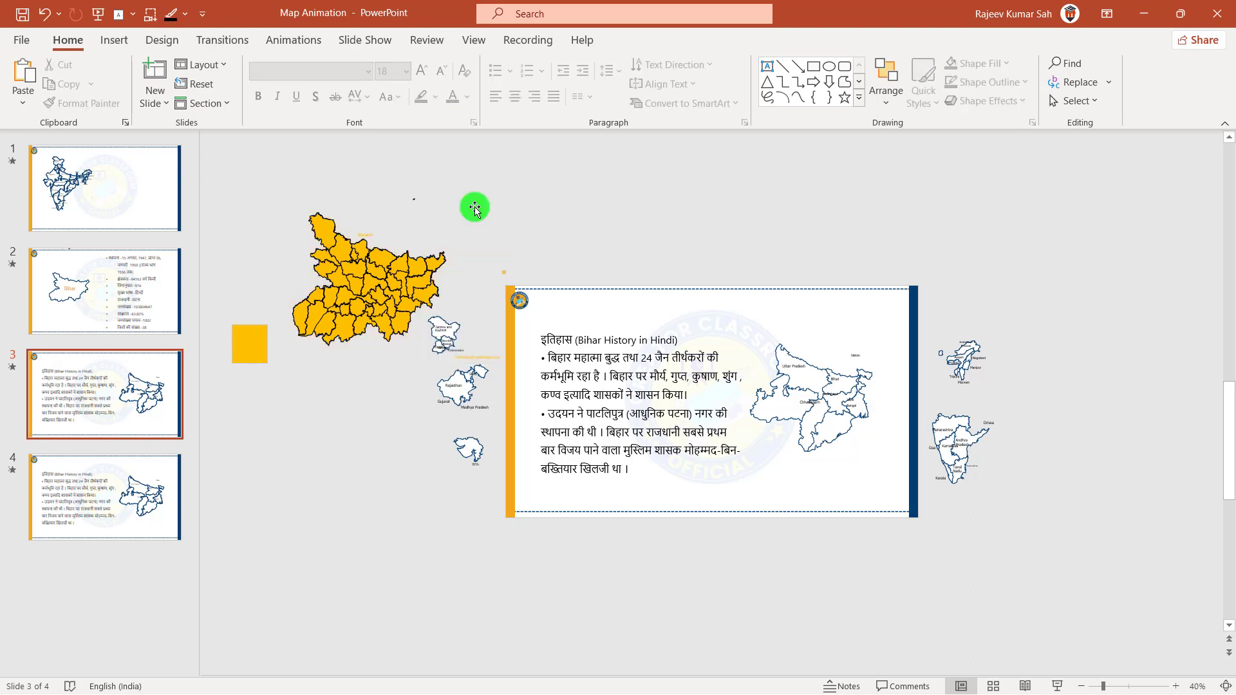
pyautogui.click(249, 342)
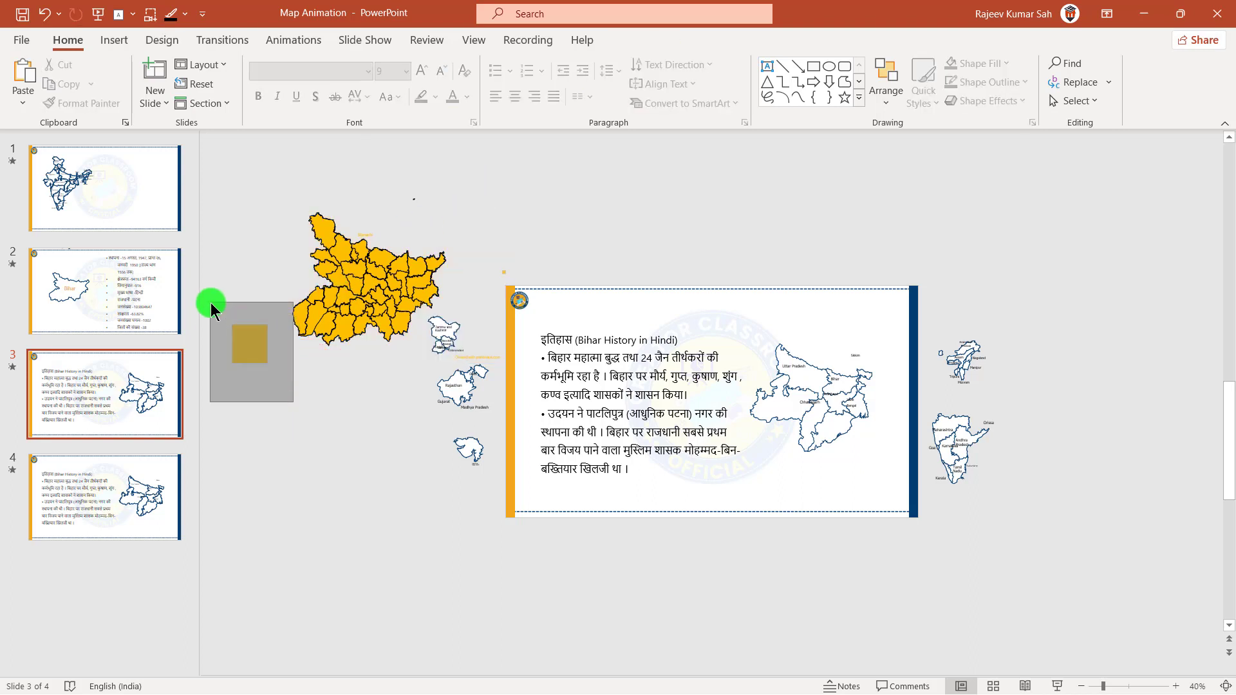
pyautogui.moveTo(310, 373); pyautogui.dragTo(211, 303)
pyautogui.press('Delete')
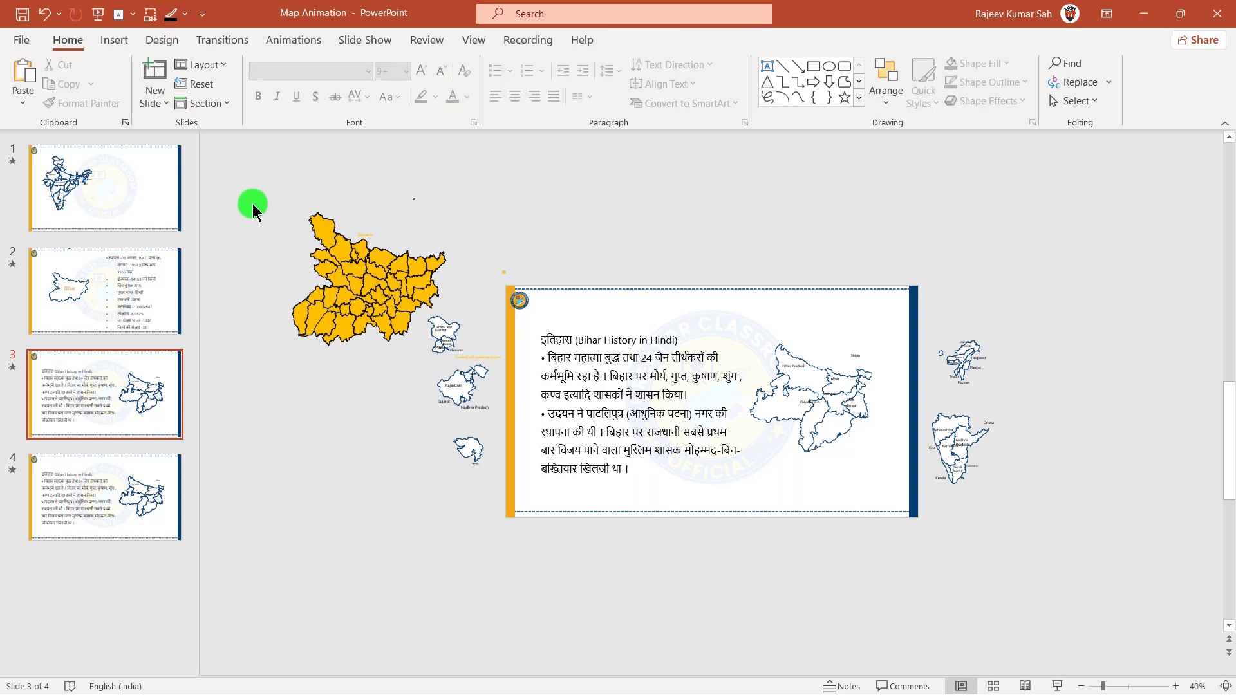
pyautogui.moveTo(242, 179); pyautogui.dragTo(458, 357)
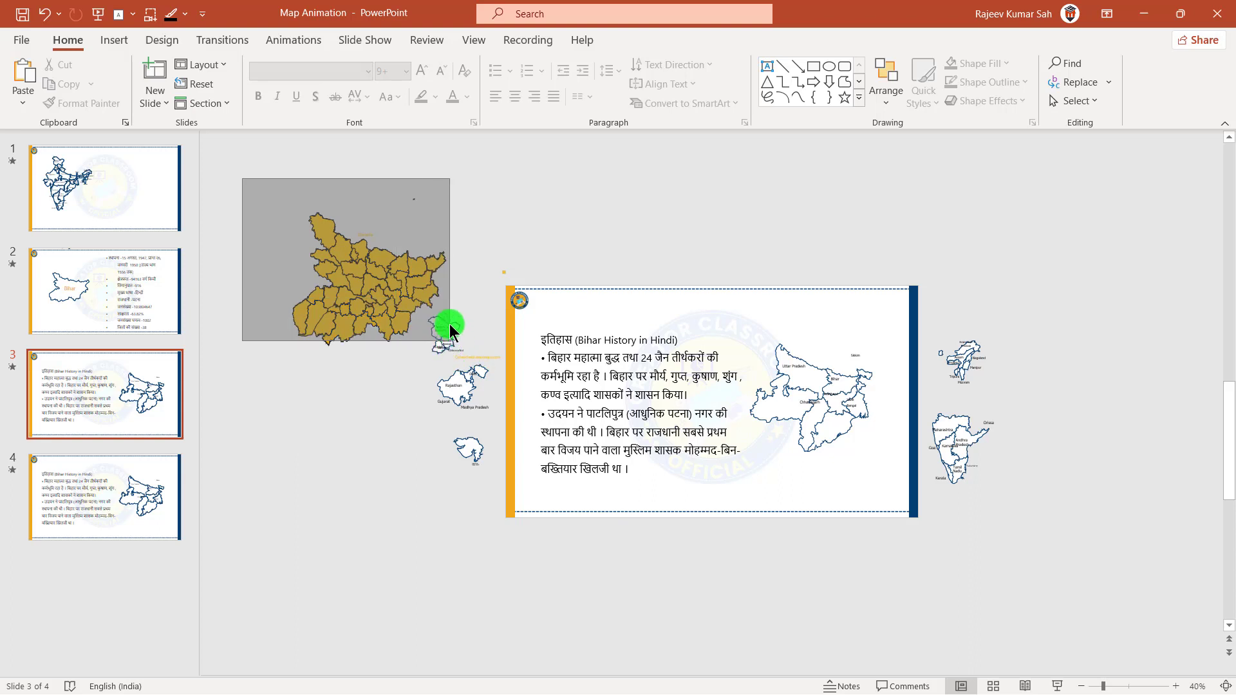
# Move the Bihar map pieces slightly left and up
pyautogui.moveTo(458, 356); pyautogui.dragTo(451, 315)
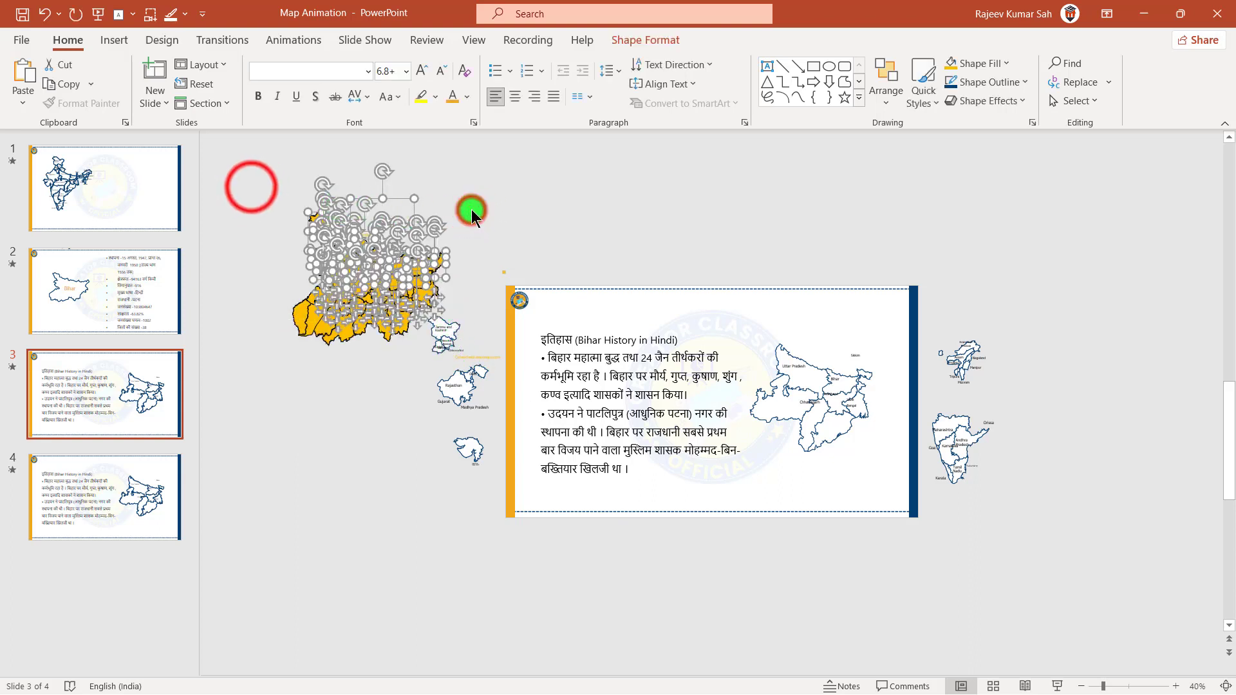
pyautogui.click(252, 188)
pyautogui.moveTo(253, 188); pyautogui.dragTo(451, 368)
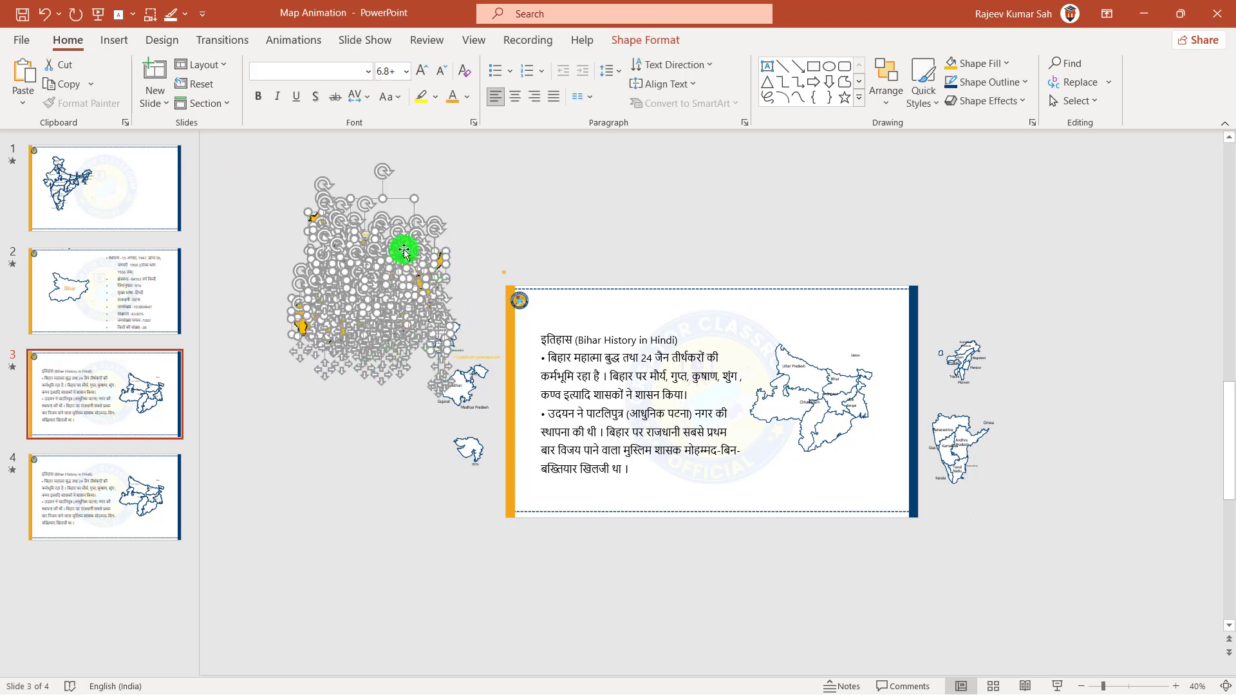
pyautogui.click(402, 199)
pyautogui.click(355, 189)
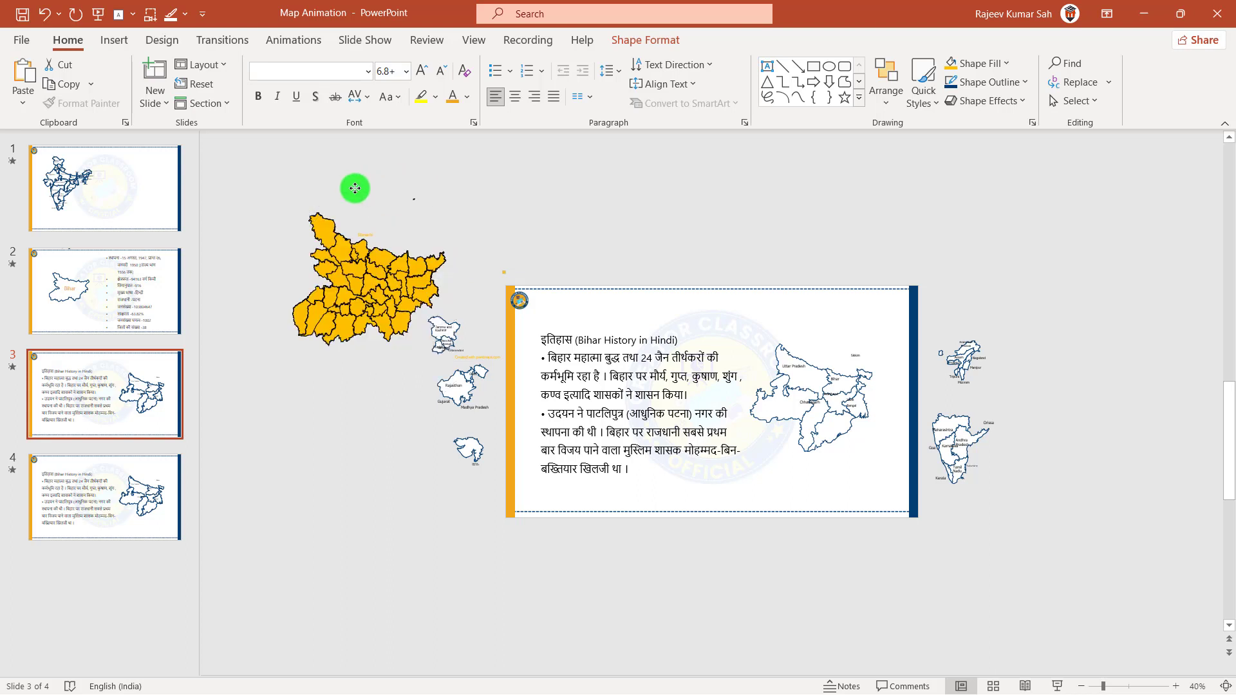
pyautogui.moveTo(336, 187)
pyautogui.mouseDown()
pyautogui.moveTo(315, 185)
pyautogui.moveTo(356, 189)
pyautogui.mouseUp()
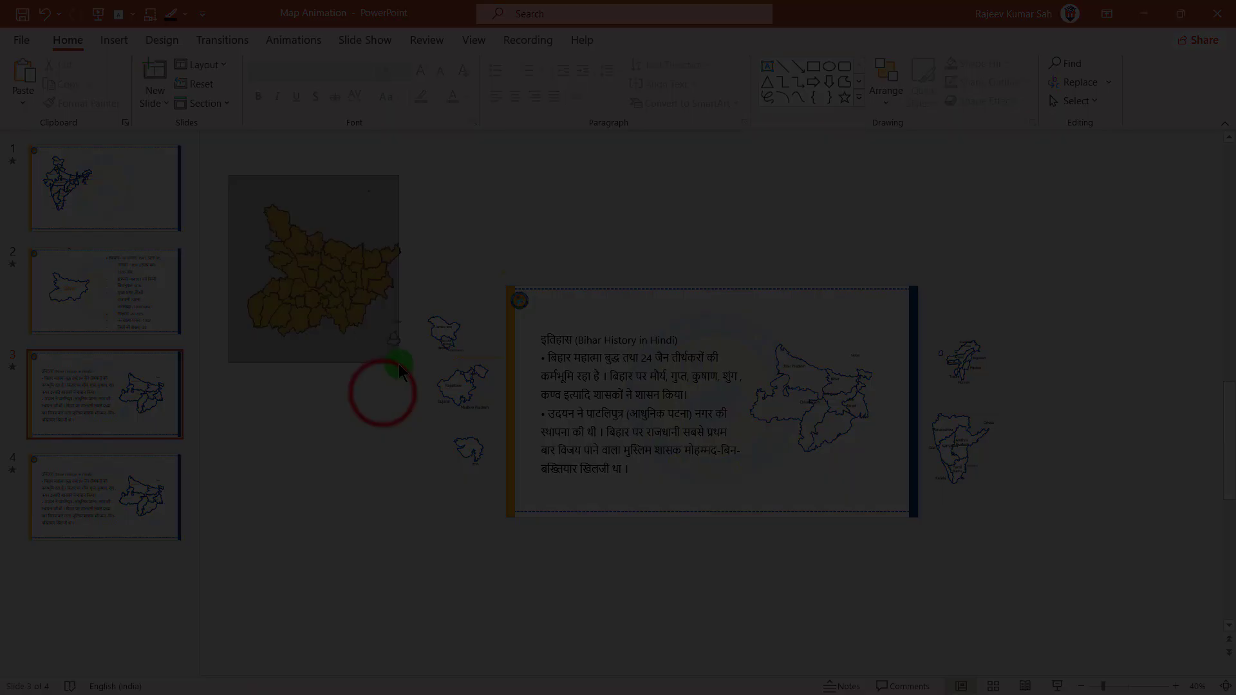
pyautogui.moveTo(225, 169); pyautogui.dragTo(399, 365)
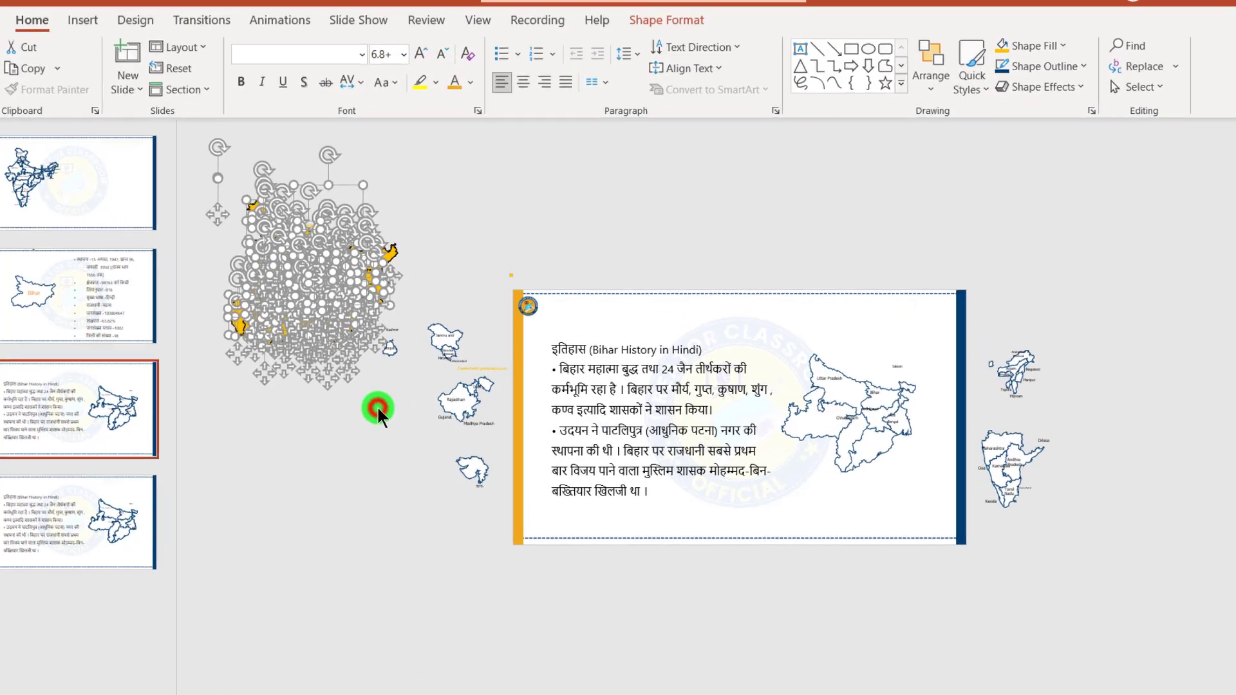
pyautogui.click(418, 340)
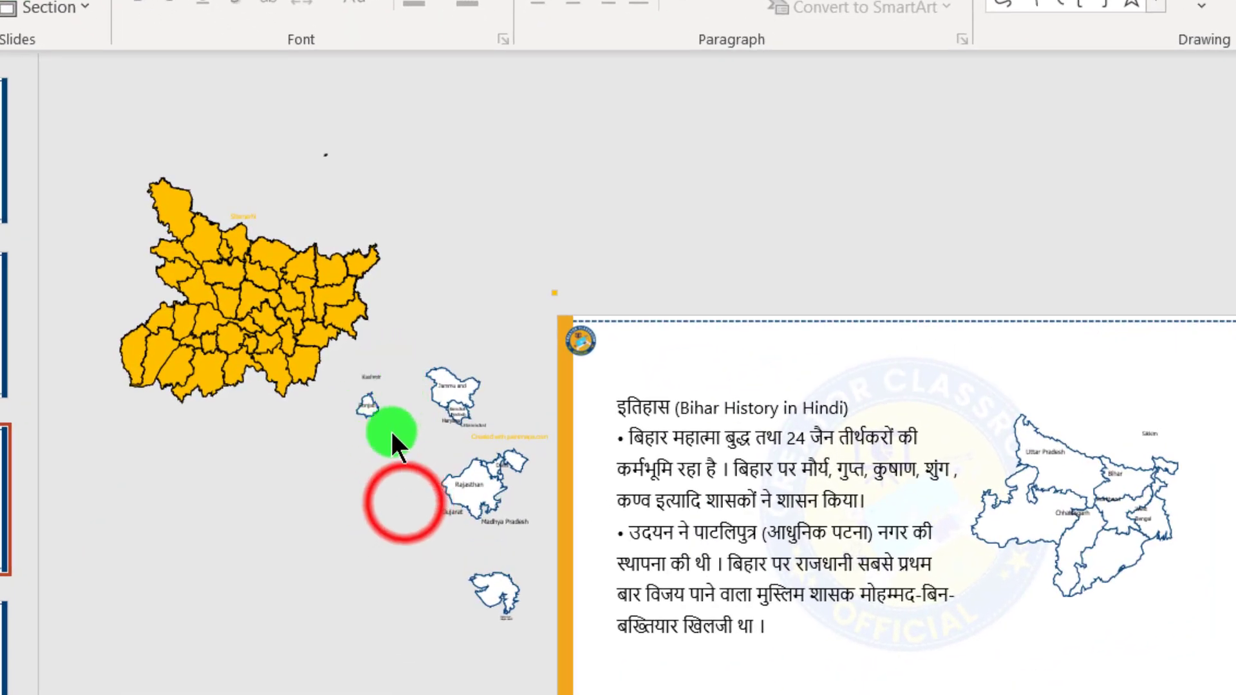
# Move the small Punjab and Kashmir pieces beside the other state maps
pyautogui.click(404, 501)
pyautogui.click(455, 281)
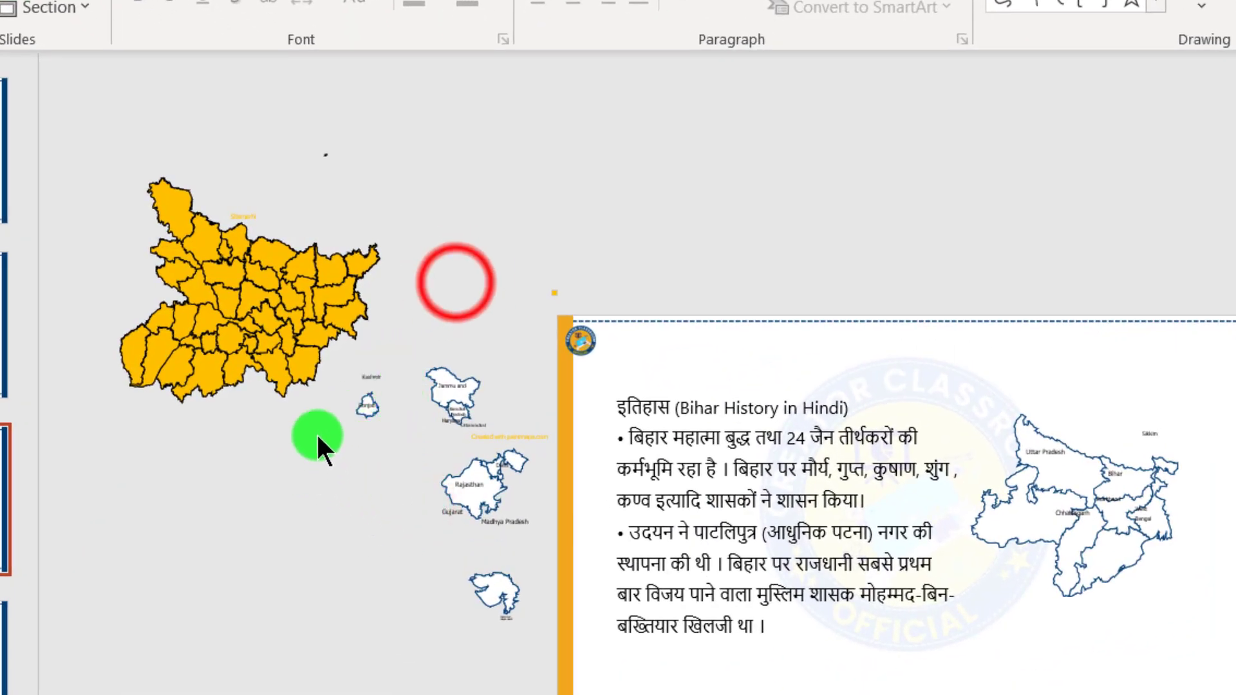
pyautogui.moveTo(455, 282); pyautogui.dragTo(342, 444)
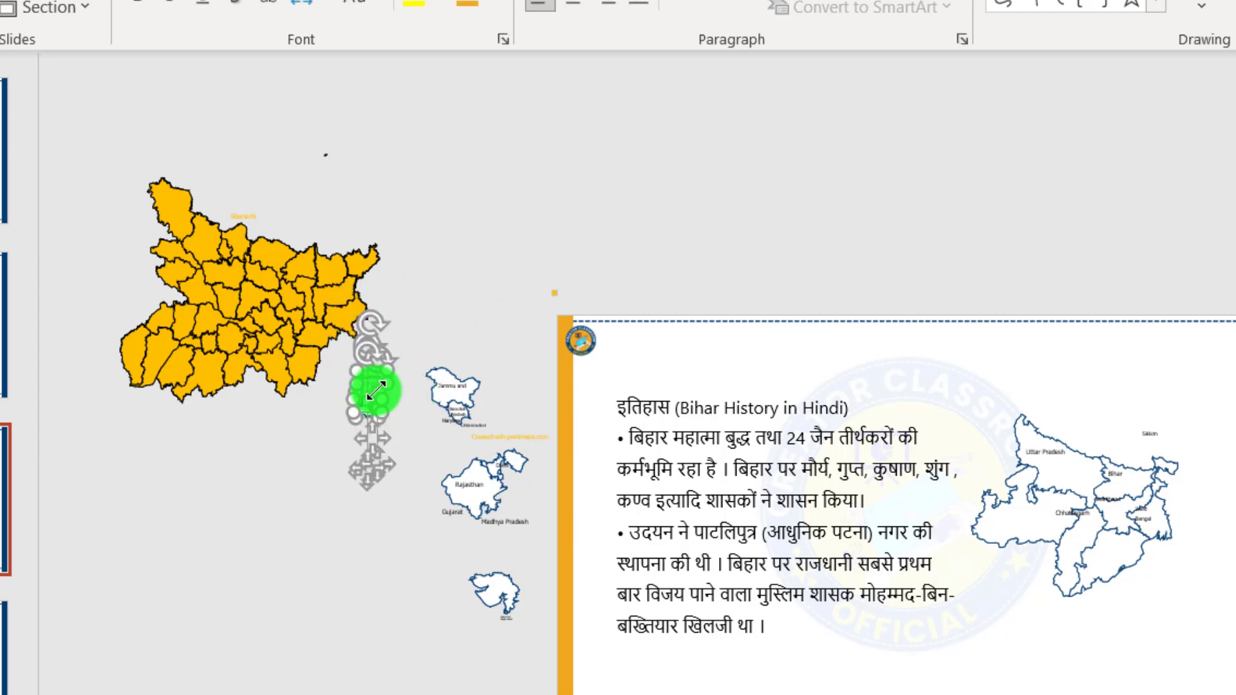
pyautogui.moveTo(371, 378); pyautogui.dragTo(413, 425)
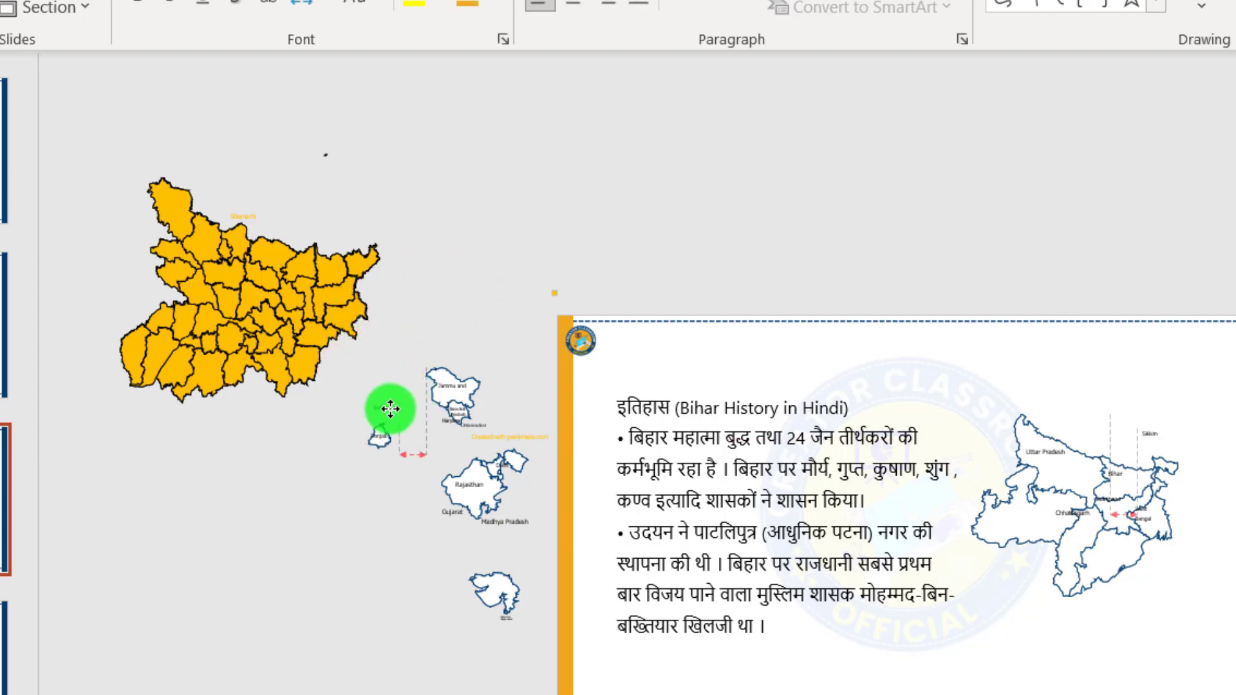
pyautogui.click(297, 429)
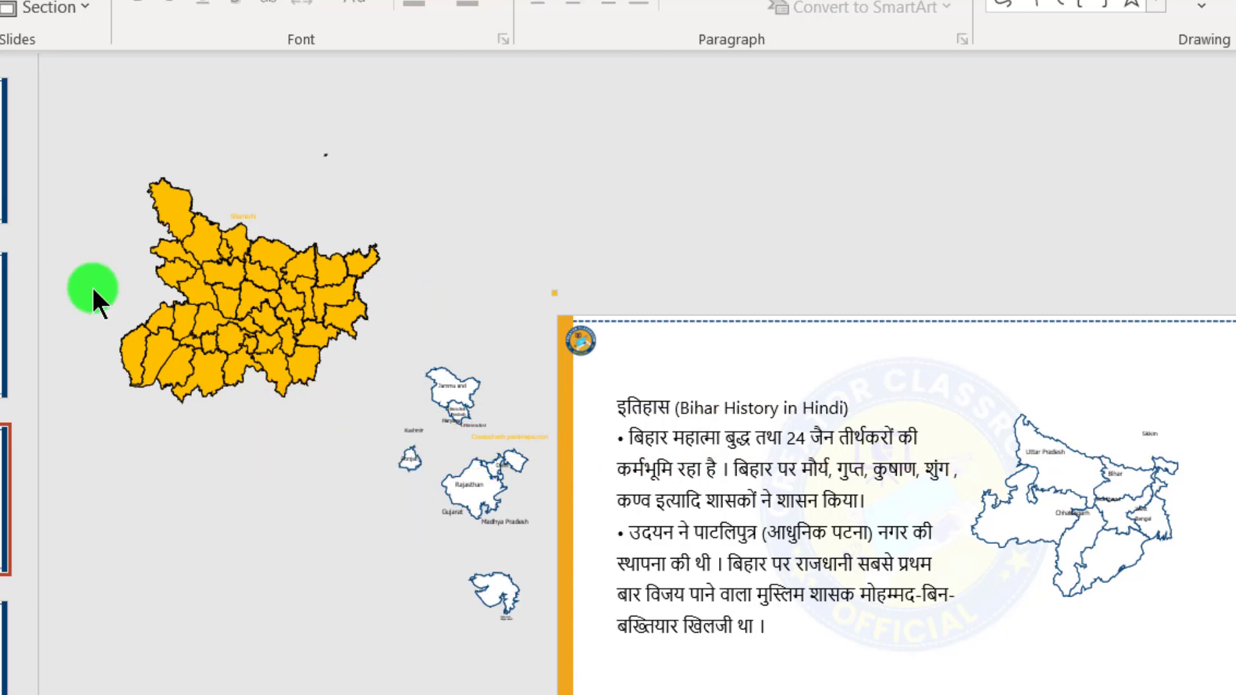
# Group all the Bihar district pieces into one map object
pyautogui.moveTo(62, 117); pyautogui.dragTo(437, 440)
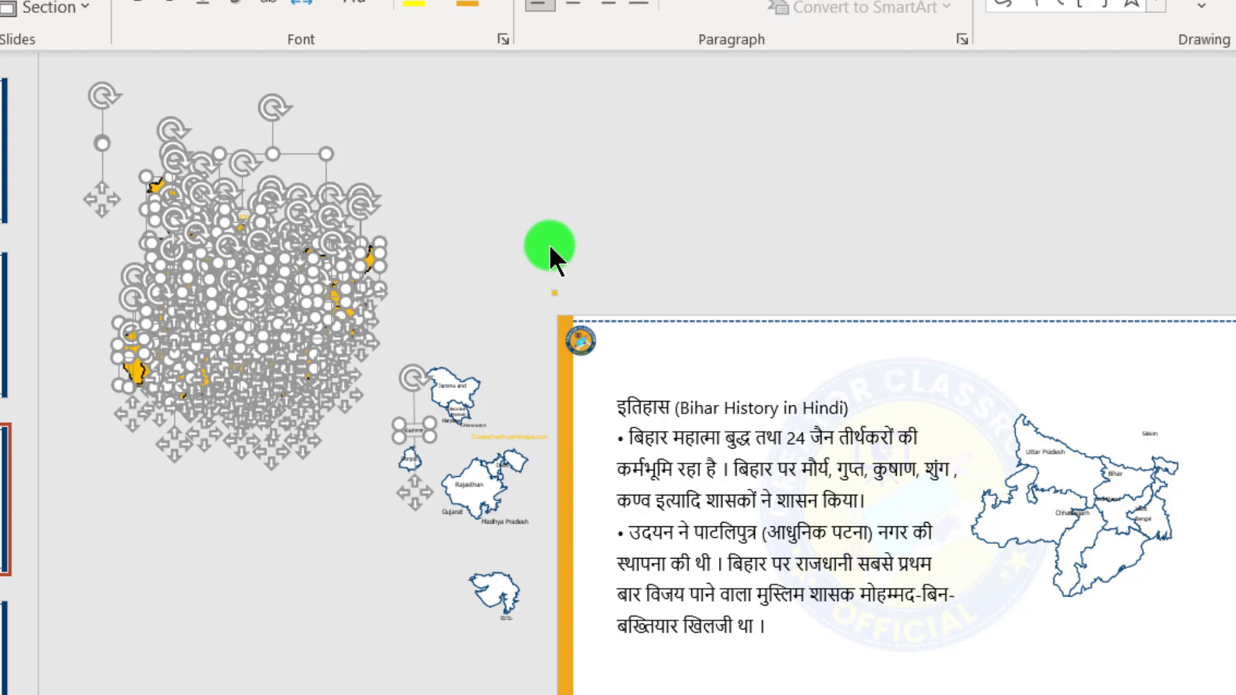
pyautogui.hotkey('ctrl', 'g')
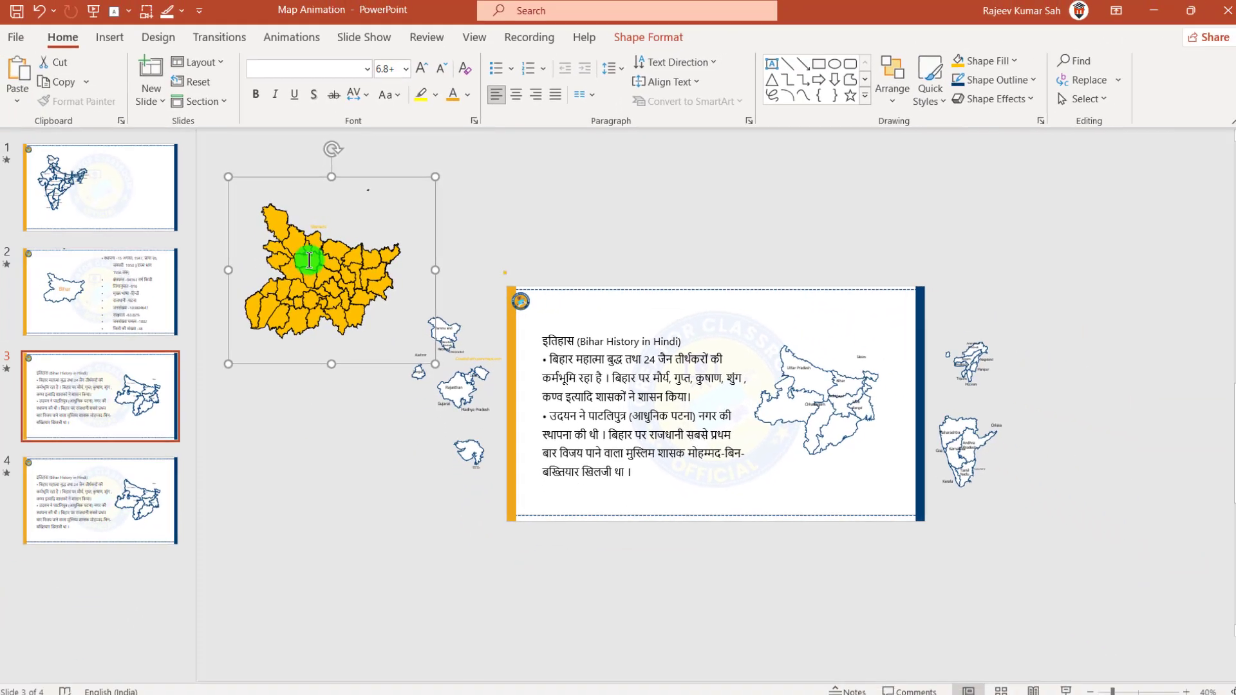
pyautogui.click(310, 267)
# Nudge the grouped Bihar map on slide 3 slightly lower
pyautogui.moveTo(310, 267); pyautogui.dragTo(311, 362)
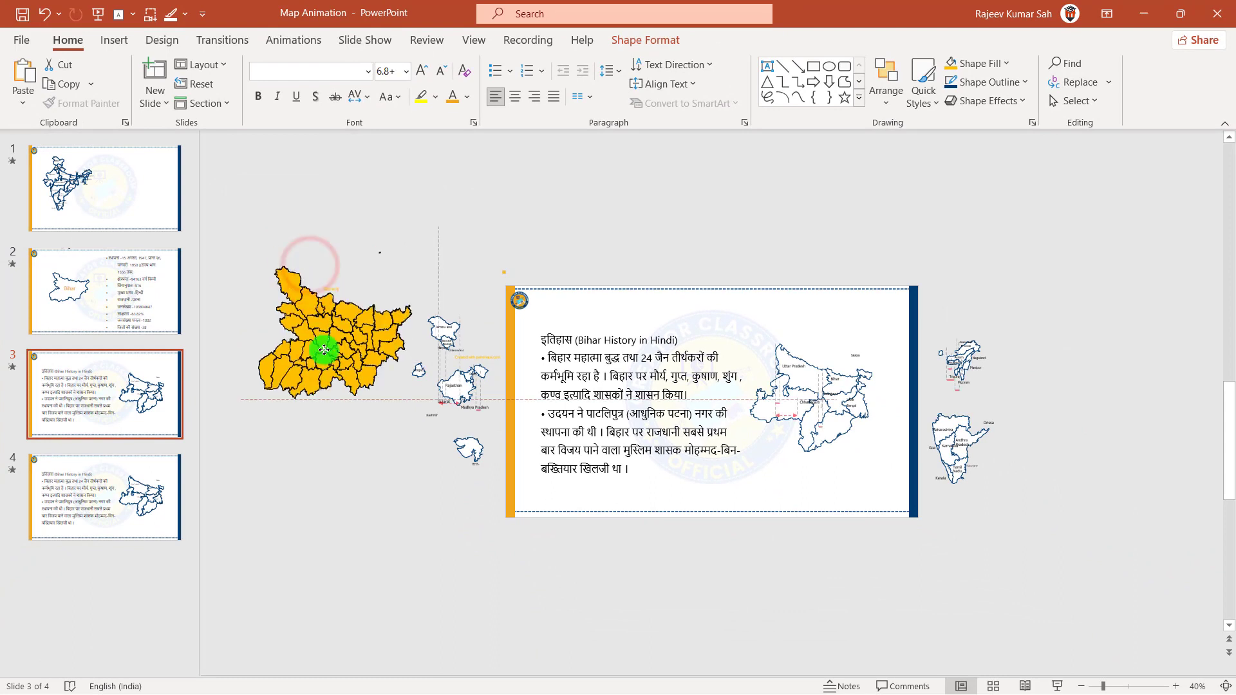
pyautogui.click(303, 524)
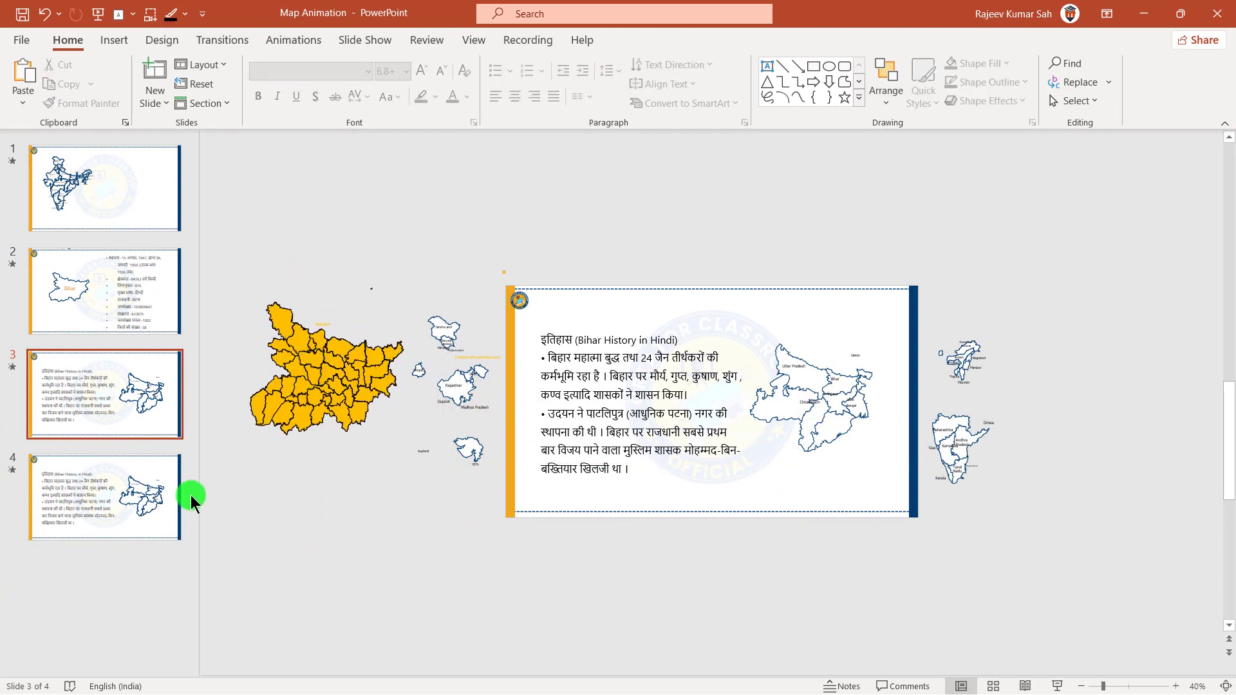
pyautogui.click(127, 409)
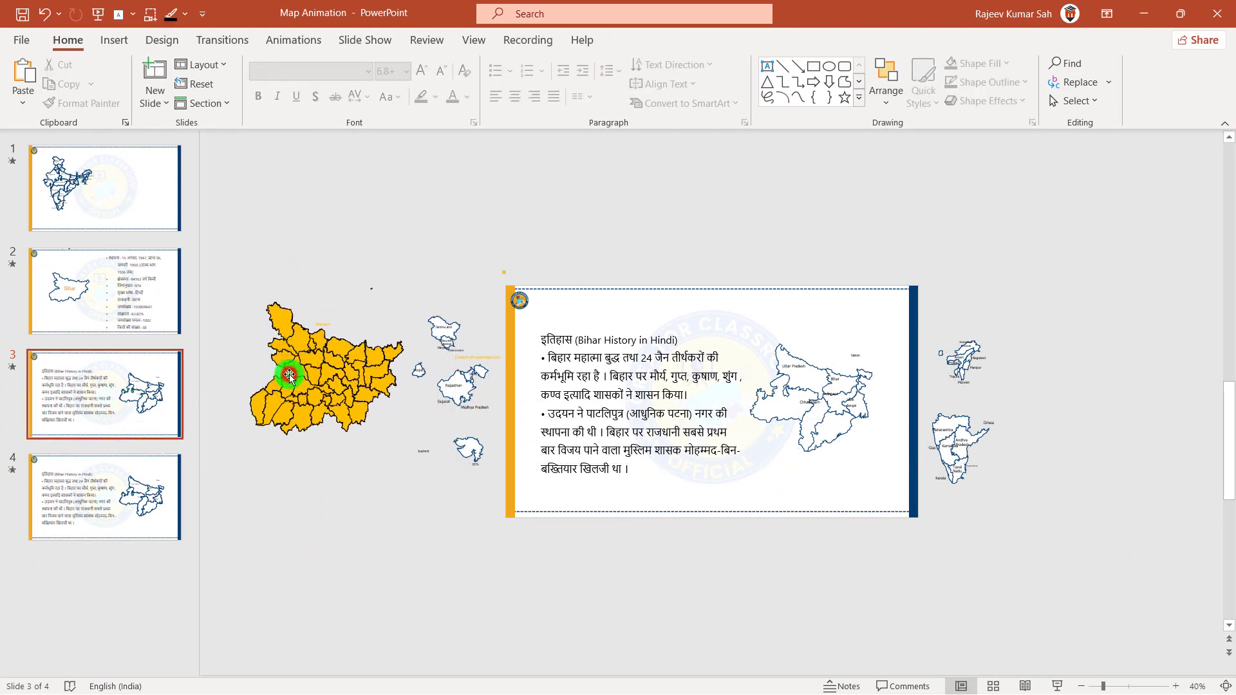
pyautogui.click(287, 374)
# Delete the old fourth slide, leaving three slides ending with the Bihar map
pyautogui.click(107, 395)
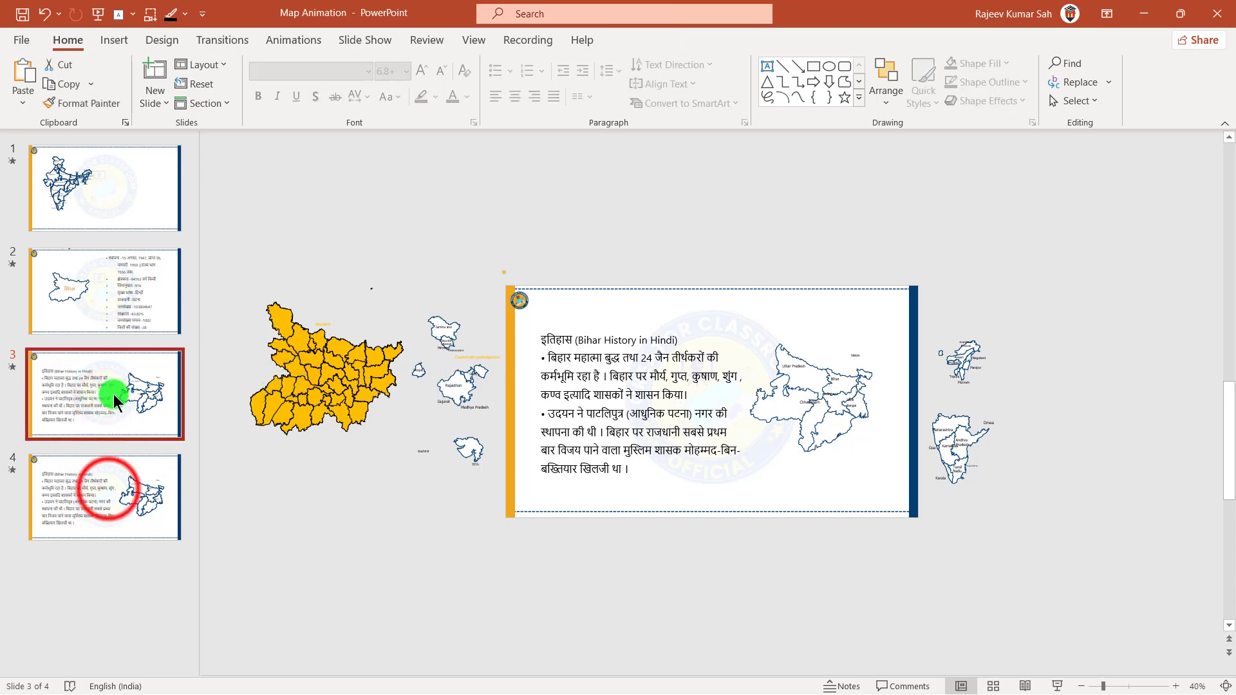
pyautogui.click(111, 494)
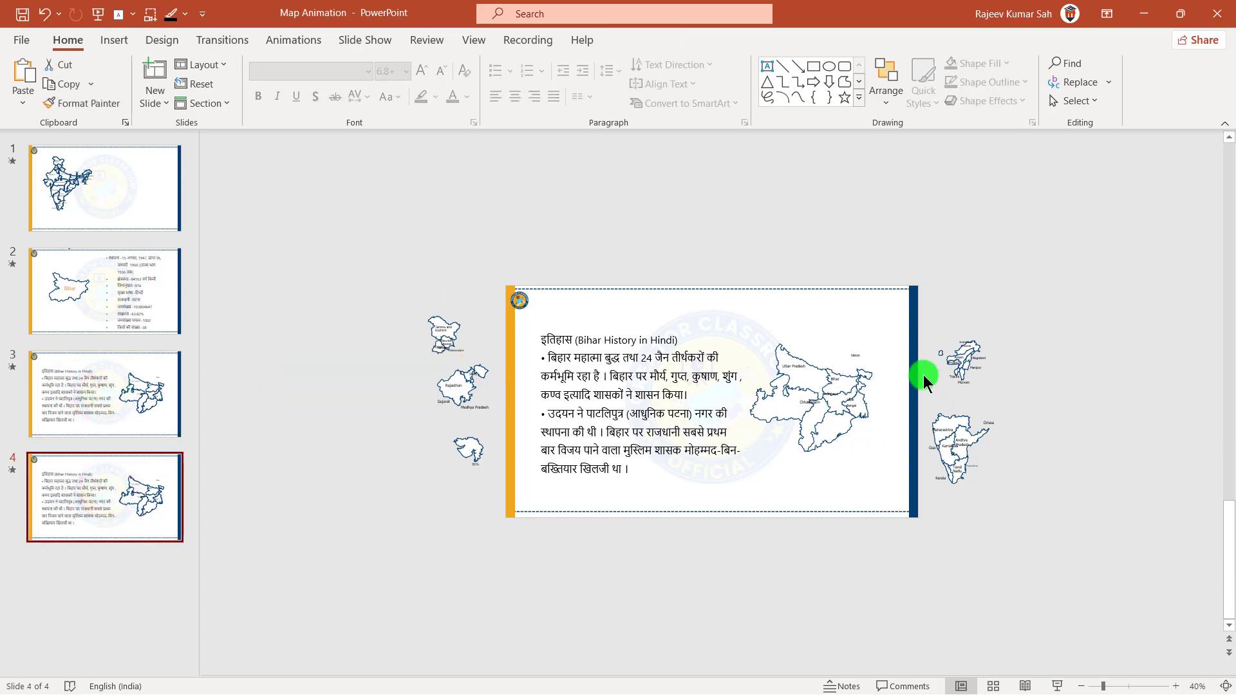
pyautogui.click(132, 407)
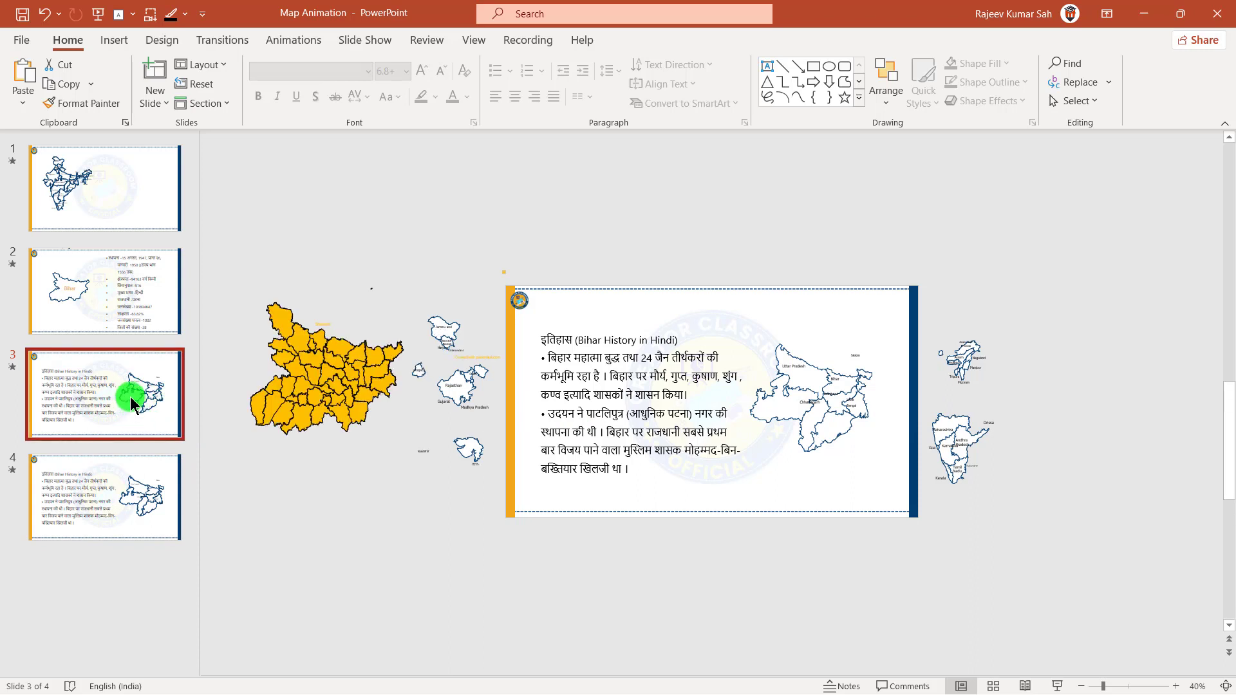
pyautogui.click(129, 495)
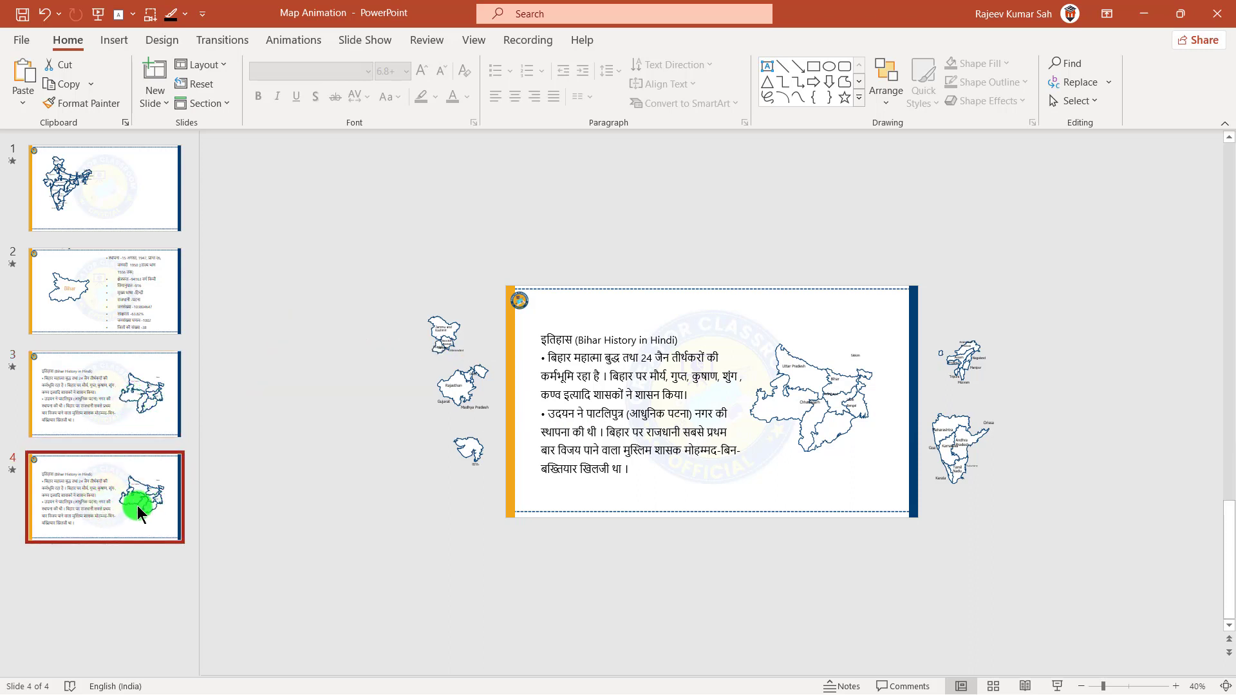
pyautogui.press('Delete')
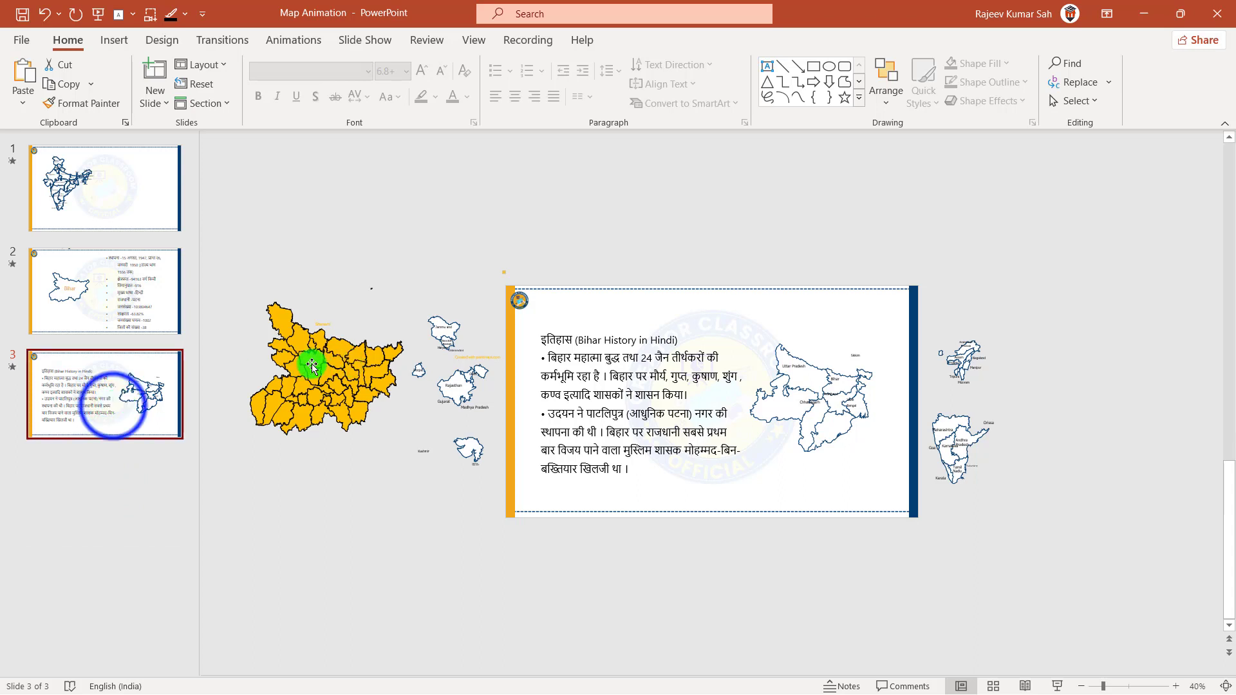
pyautogui.rightClick(114, 406)
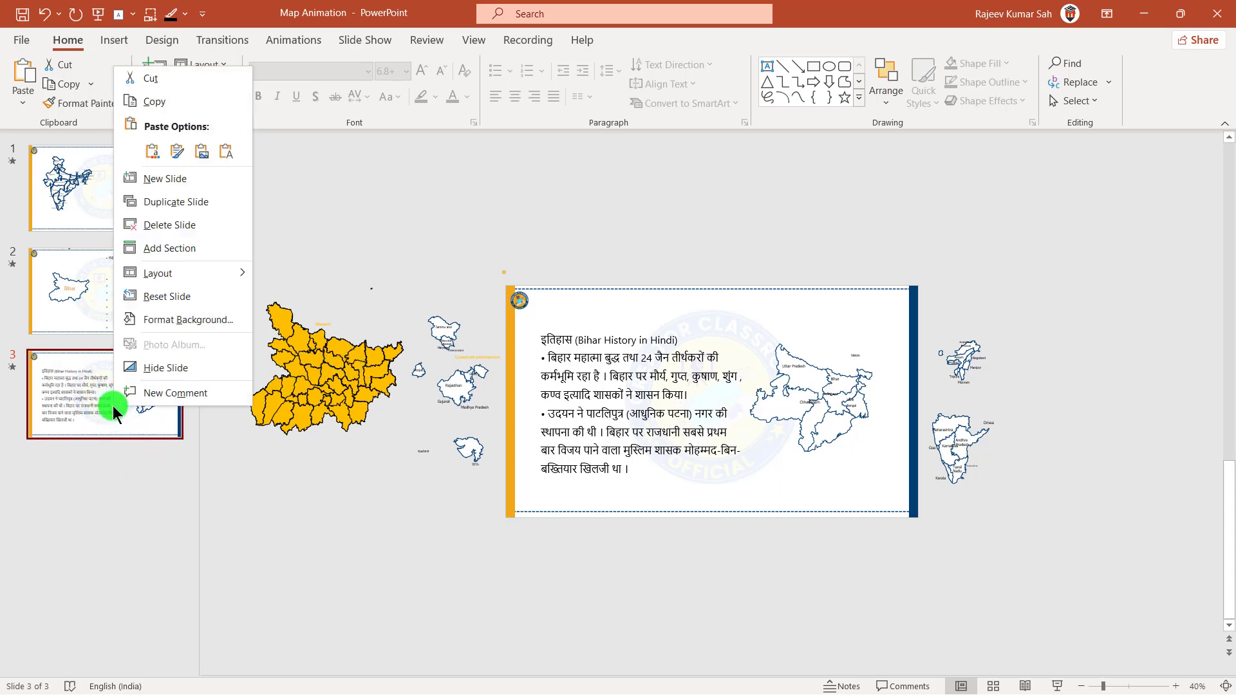
# Duplicate slide 3 as slide 4 and move its outline region map below the slide
pyautogui.click(187, 204)
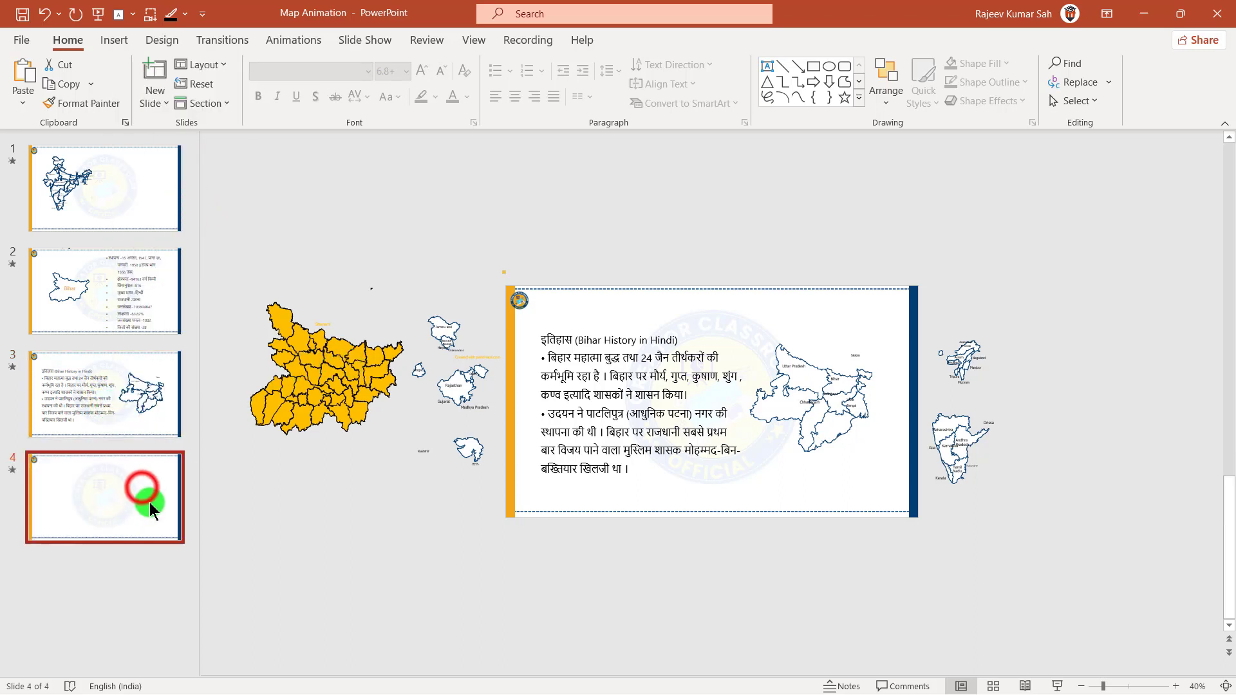
pyautogui.click(329, 384)
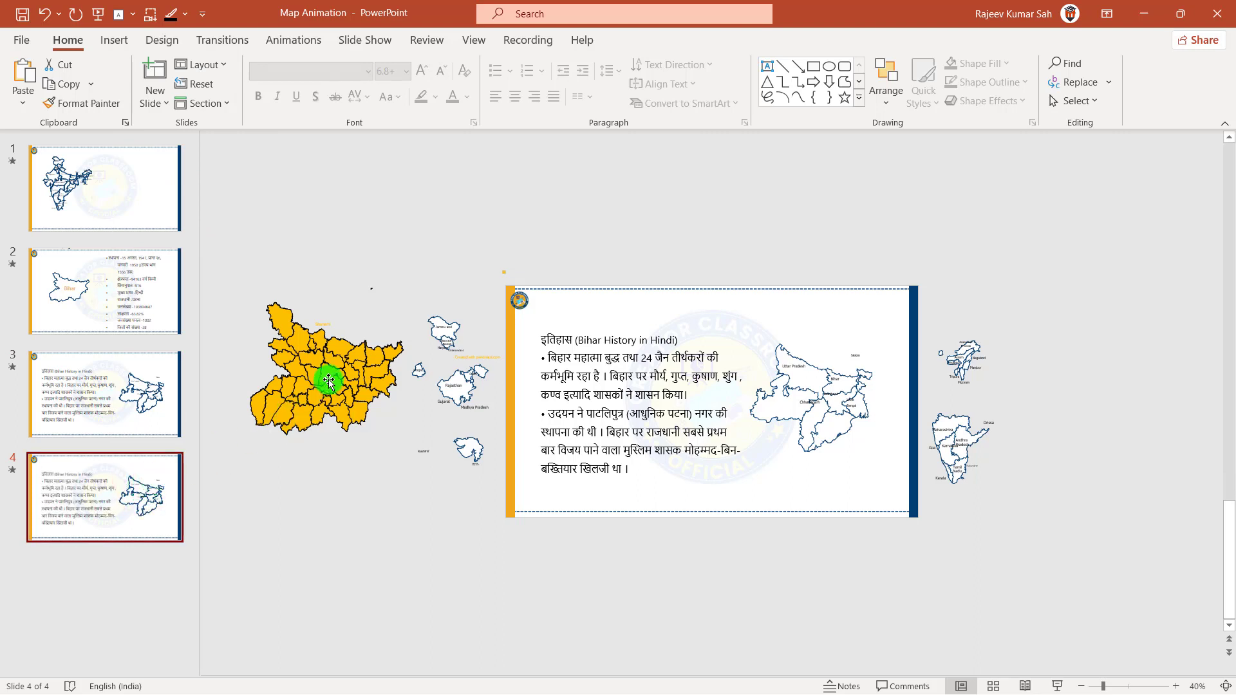
pyautogui.click(833, 388)
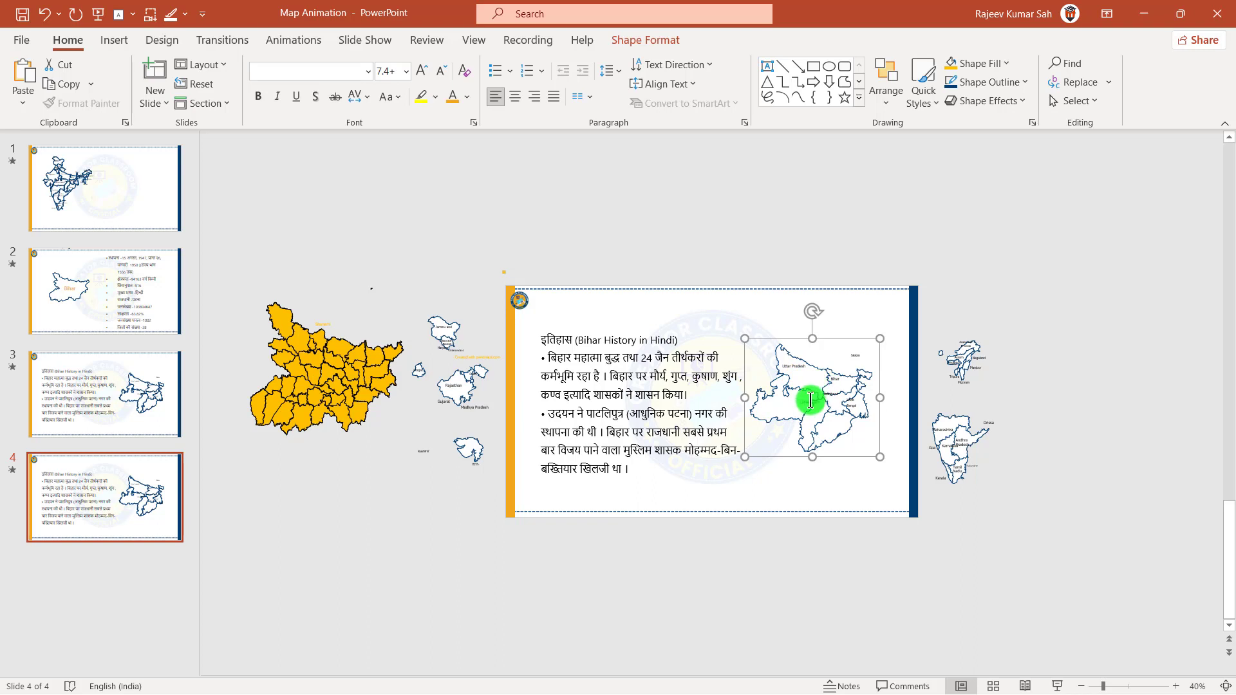
pyautogui.click(809, 400)
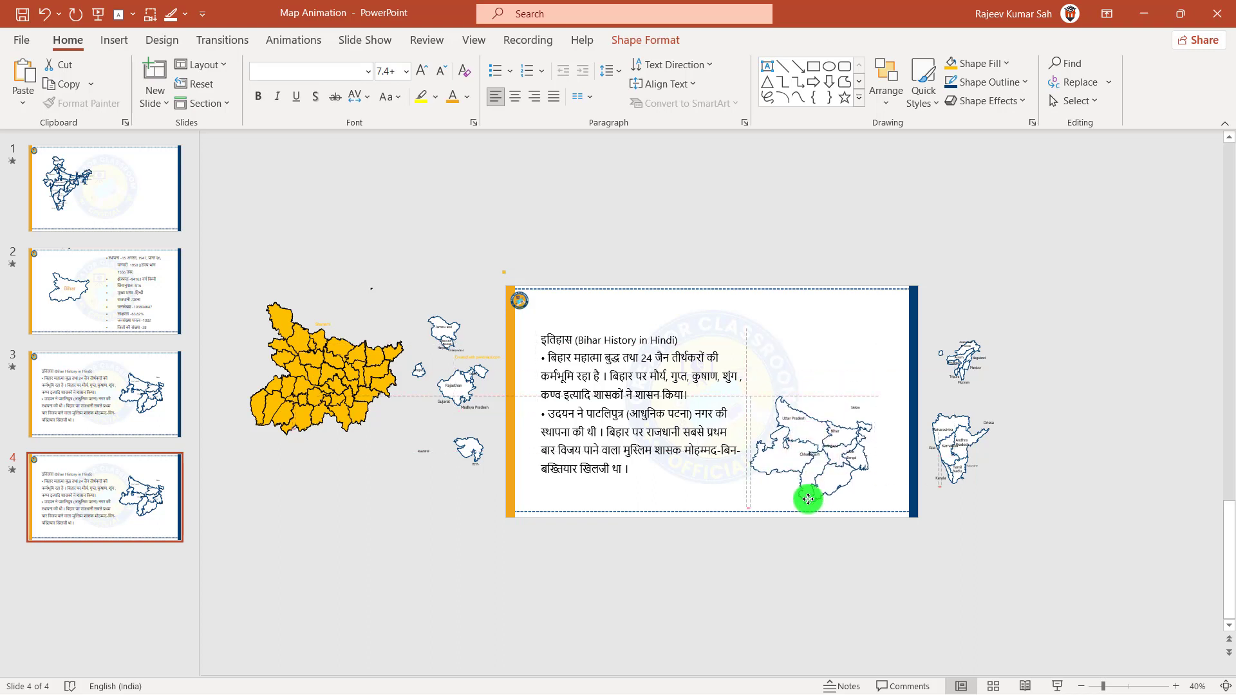
pyautogui.moveTo(809, 400); pyautogui.dragTo(809, 587)
# Move the yellow Bihar map onto the right side of slide 4's card
pyautogui.click(395, 492)
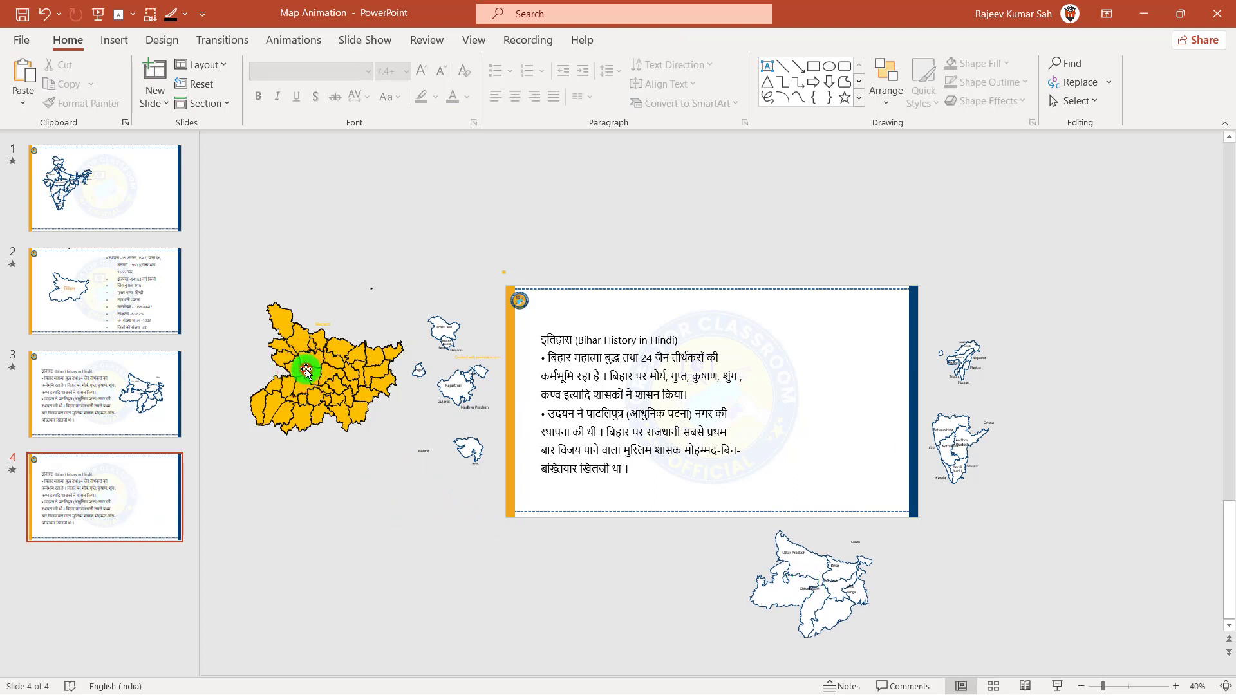
pyautogui.click(304, 364)
pyautogui.moveTo(320, 378)
pyautogui.mouseDown()
pyautogui.moveTo(745, 395)
pyautogui.moveTo(819, 414)
pyautogui.moveTo(809, 433)
pyautogui.mouseUp()
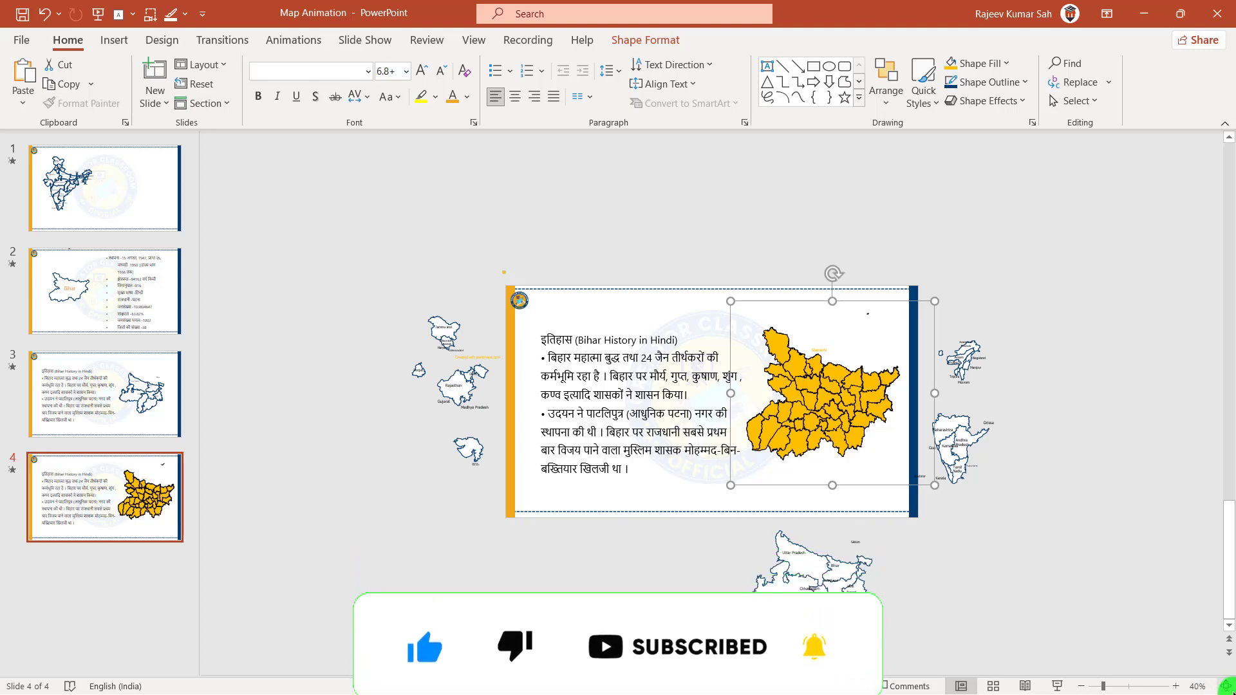
# Open slide 4 and zoom the view to about 89% to show the orange district map
pyautogui.moveTo(1211, 692); pyautogui.dragTo(1094, 686)
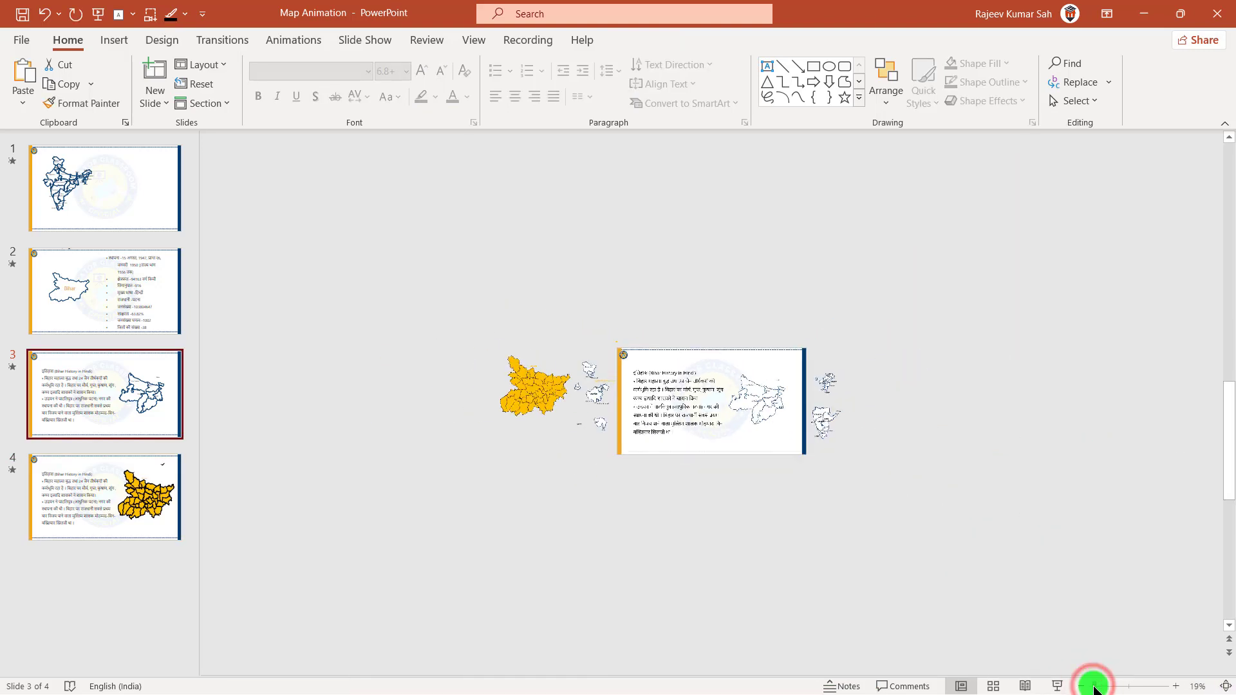
pyautogui.click(520, 378)
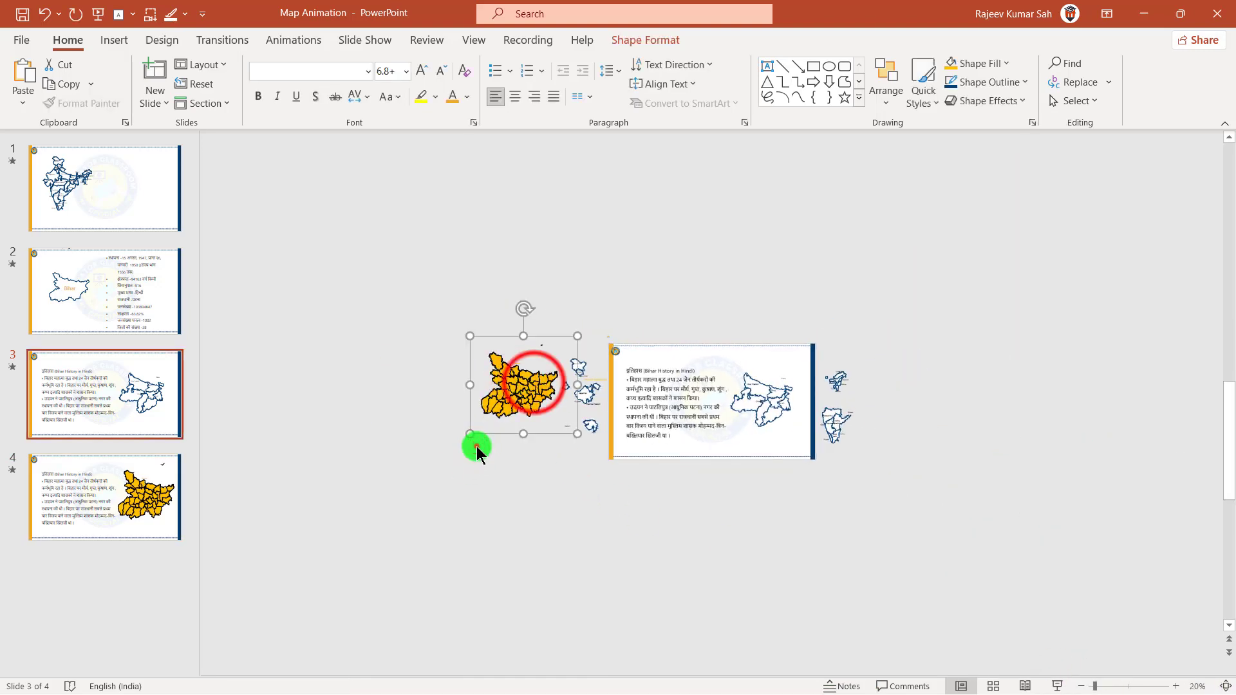
pyautogui.click(96, 484)
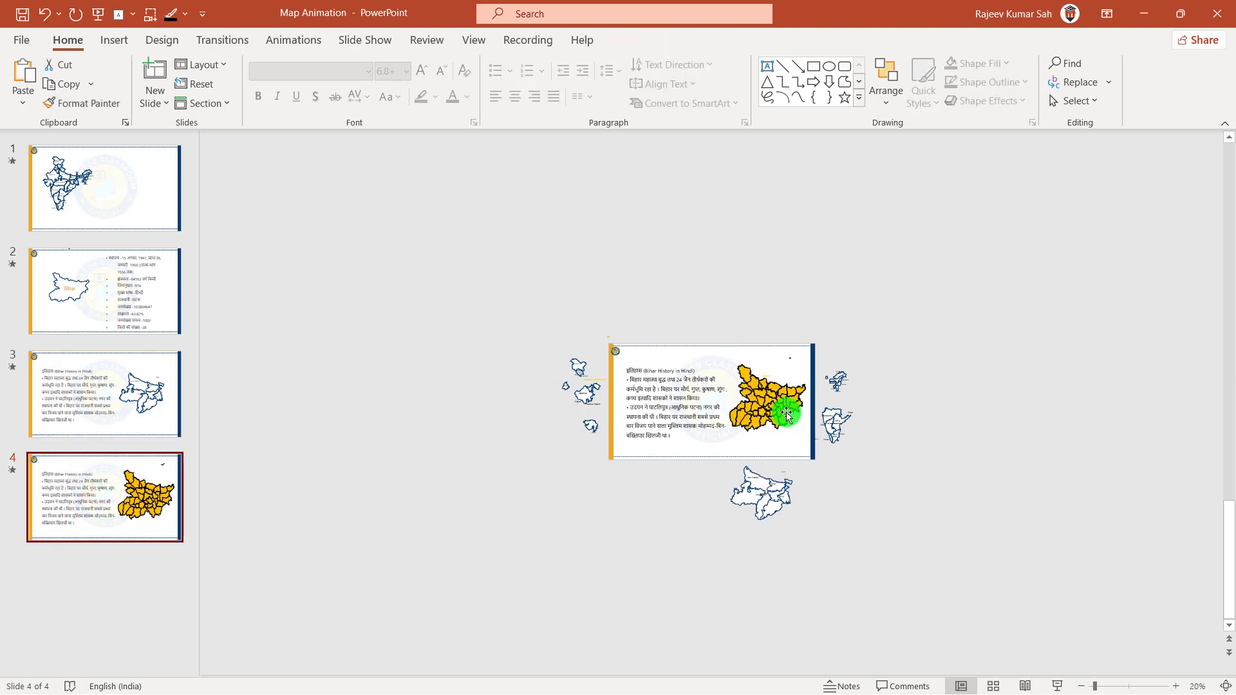
pyautogui.keyDown('ctrl'); pyautogui.scroll(7, 786, 415); pyautogui.keyUp('ctrl')
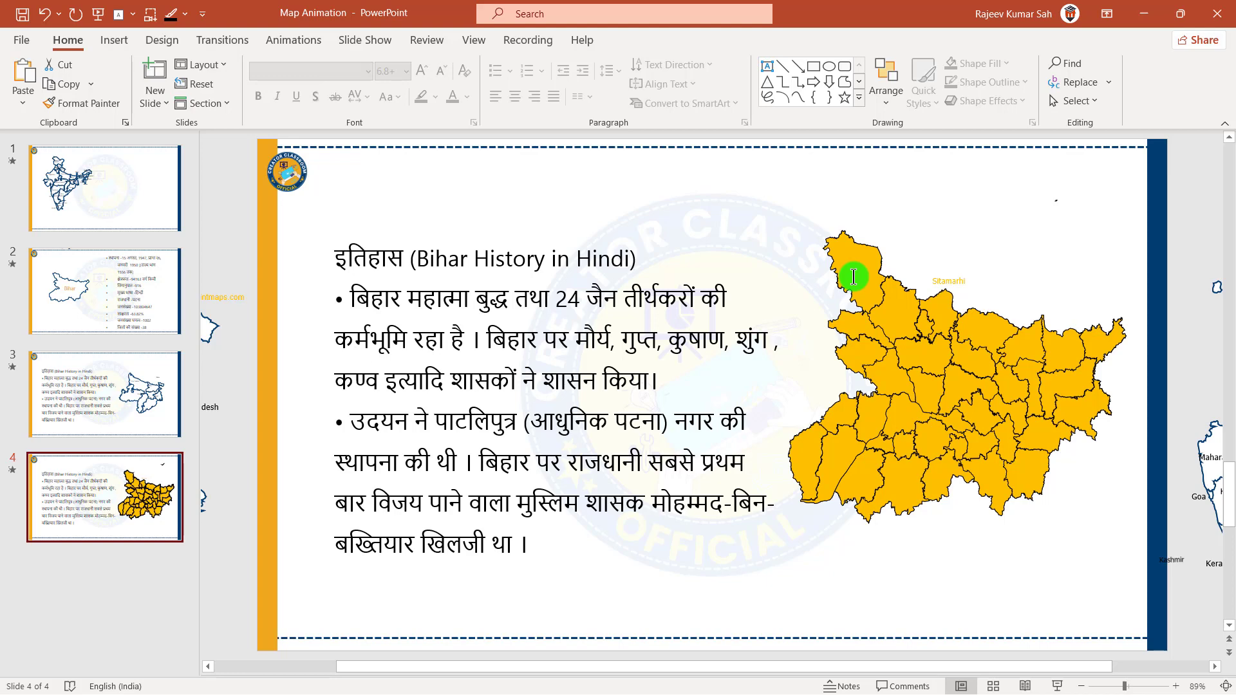
# Ungroup slide 4's Bihar map group into separate district shapes
pyautogui.click(761, 184)
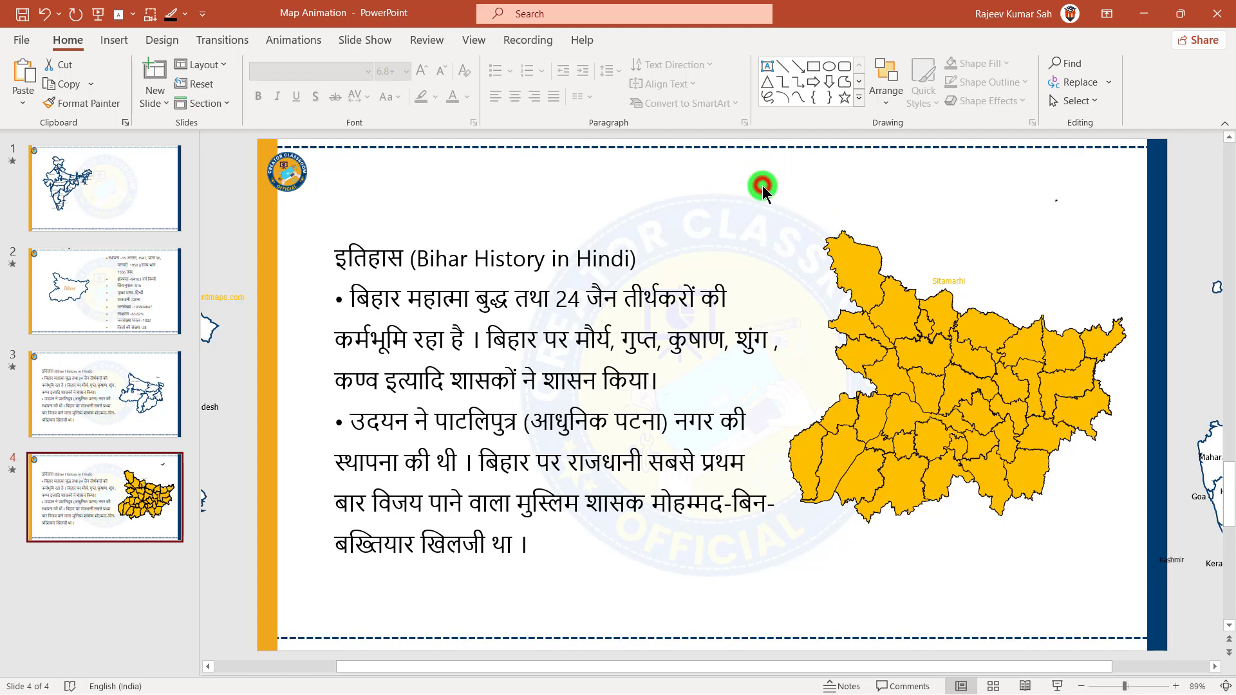
pyautogui.moveTo(926, 293); pyautogui.dragTo(1189, 574)
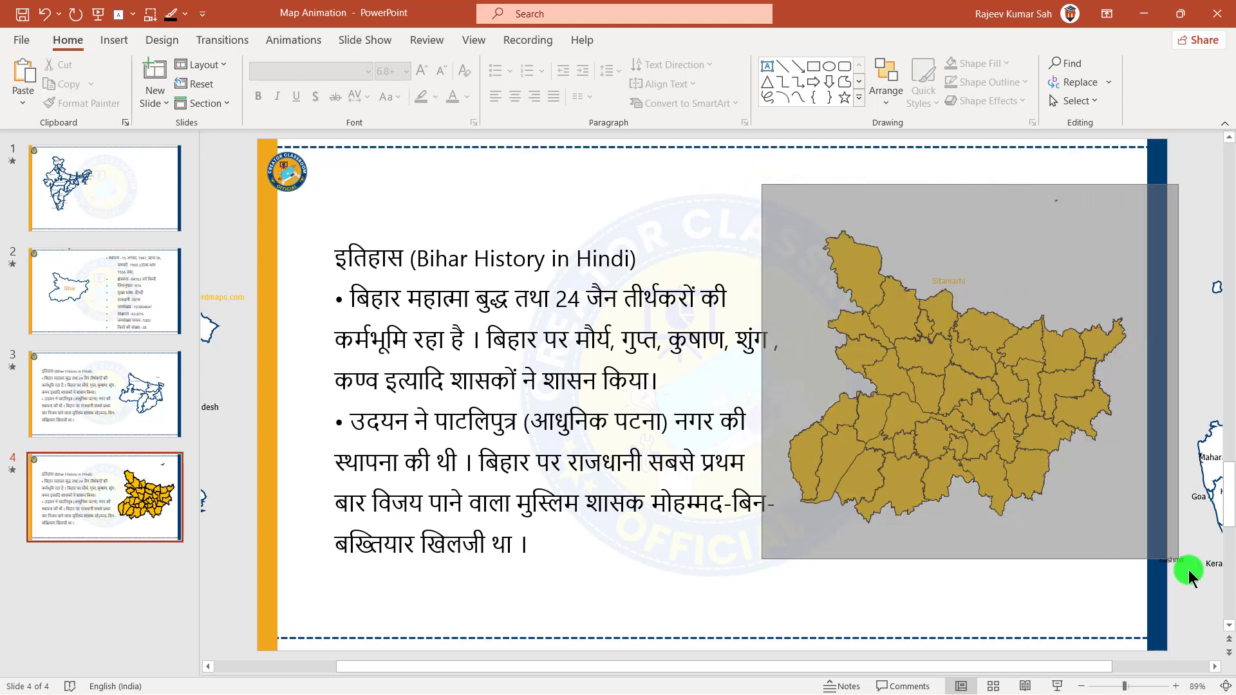
pyautogui.click(863, 243)
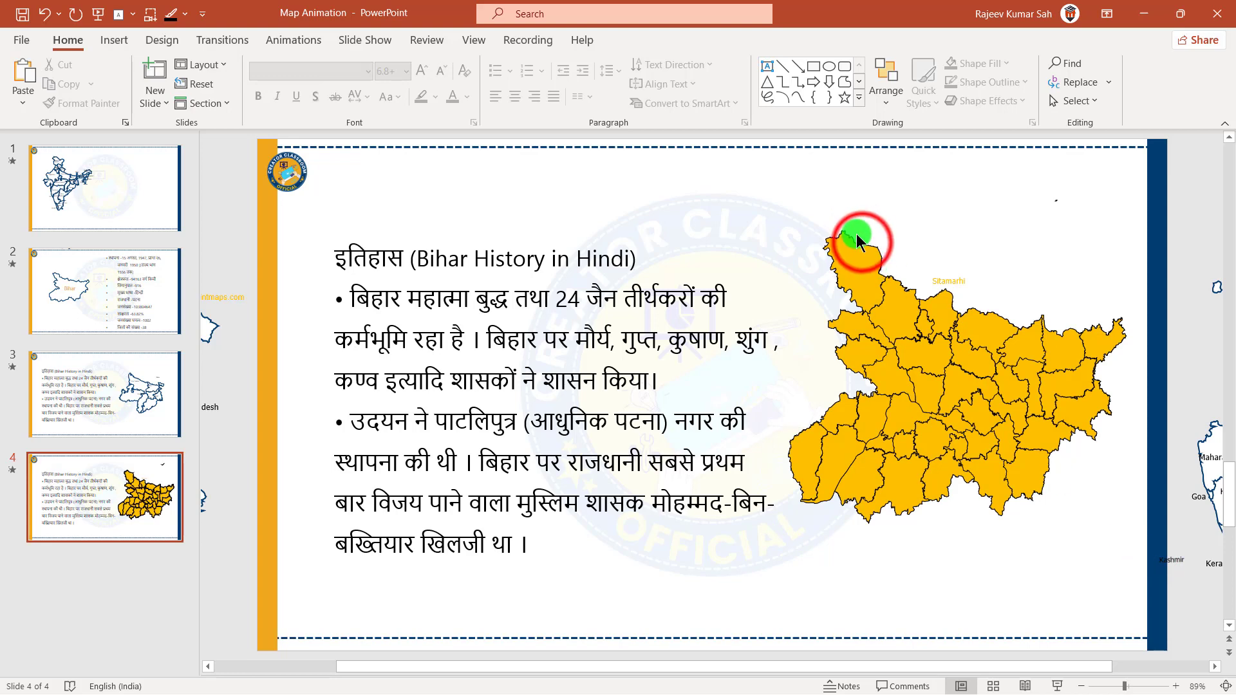
pyautogui.click(806, 185)
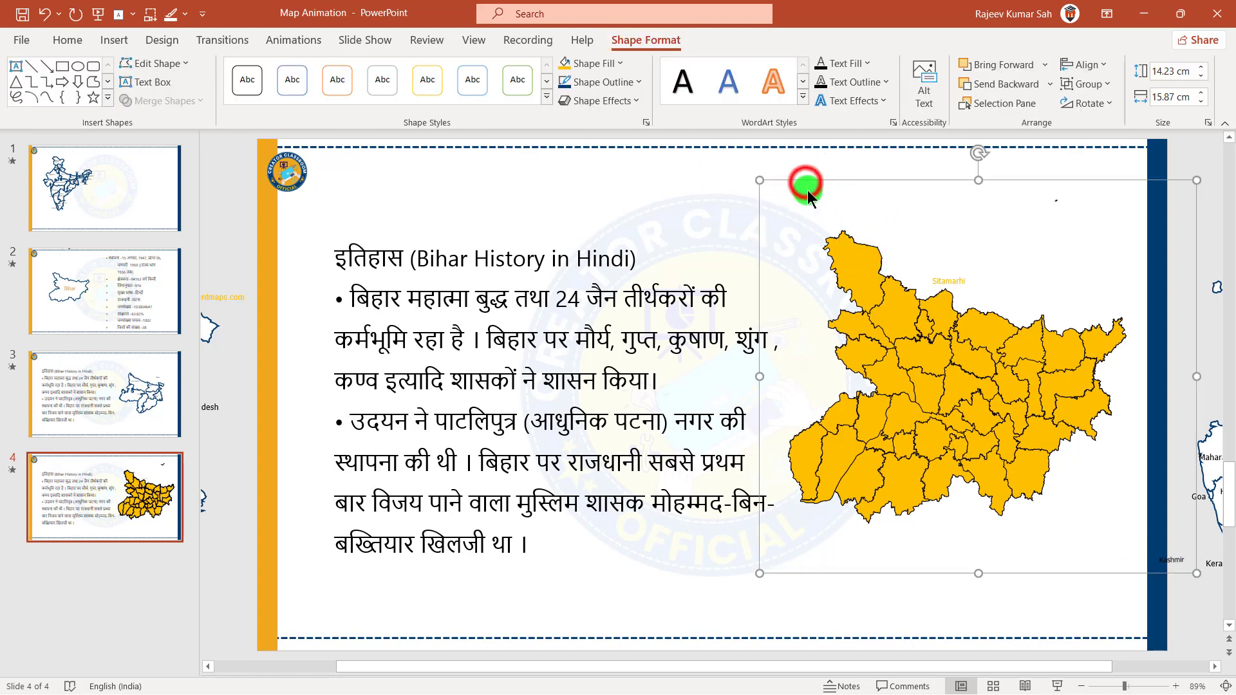
pyautogui.click(806, 183)
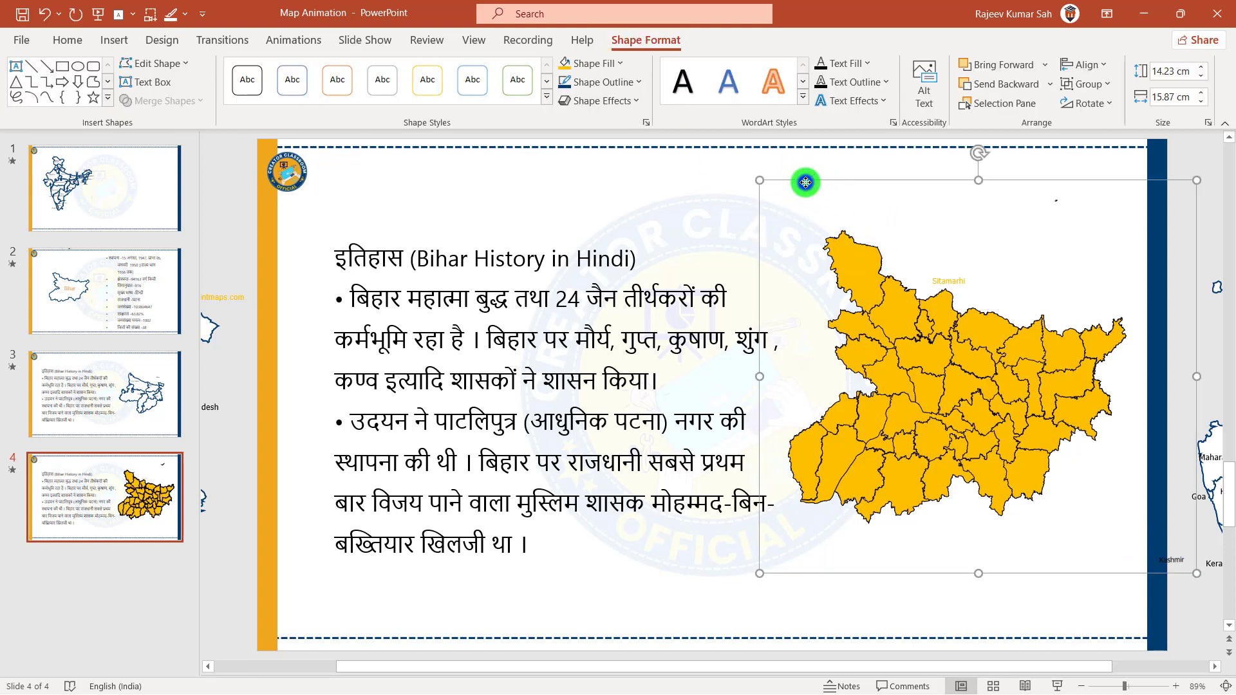
pyautogui.rightClick(806, 182)
pyautogui.moveTo(849, 295)
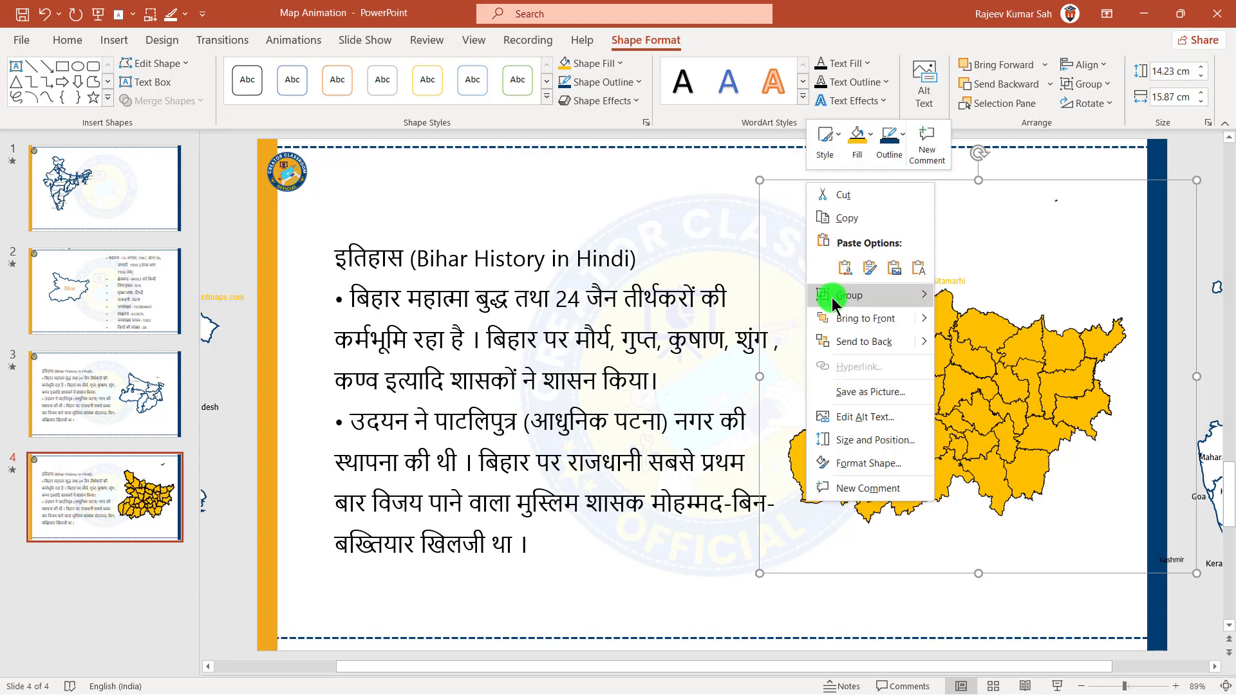
pyautogui.click(977, 354)
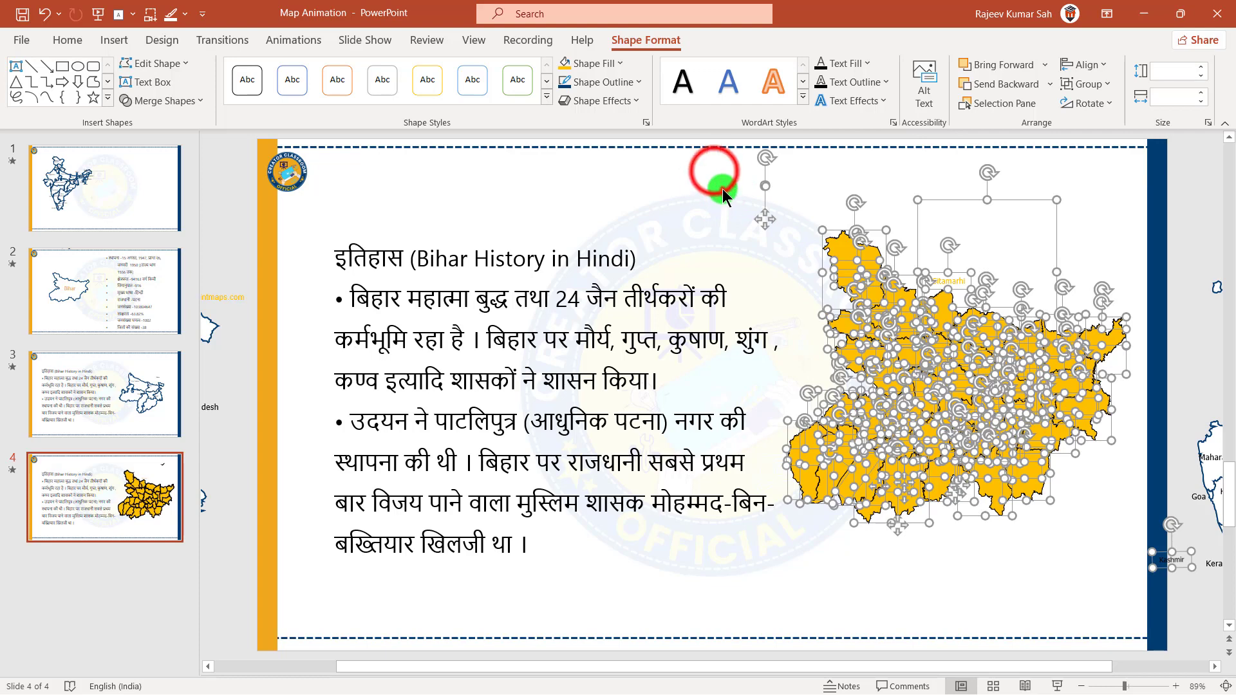
# Box-select all the district shapes and their labels
pyautogui.click(723, 204)
pyautogui.moveTo(713, 171); pyautogui.dragTo(806, 278)
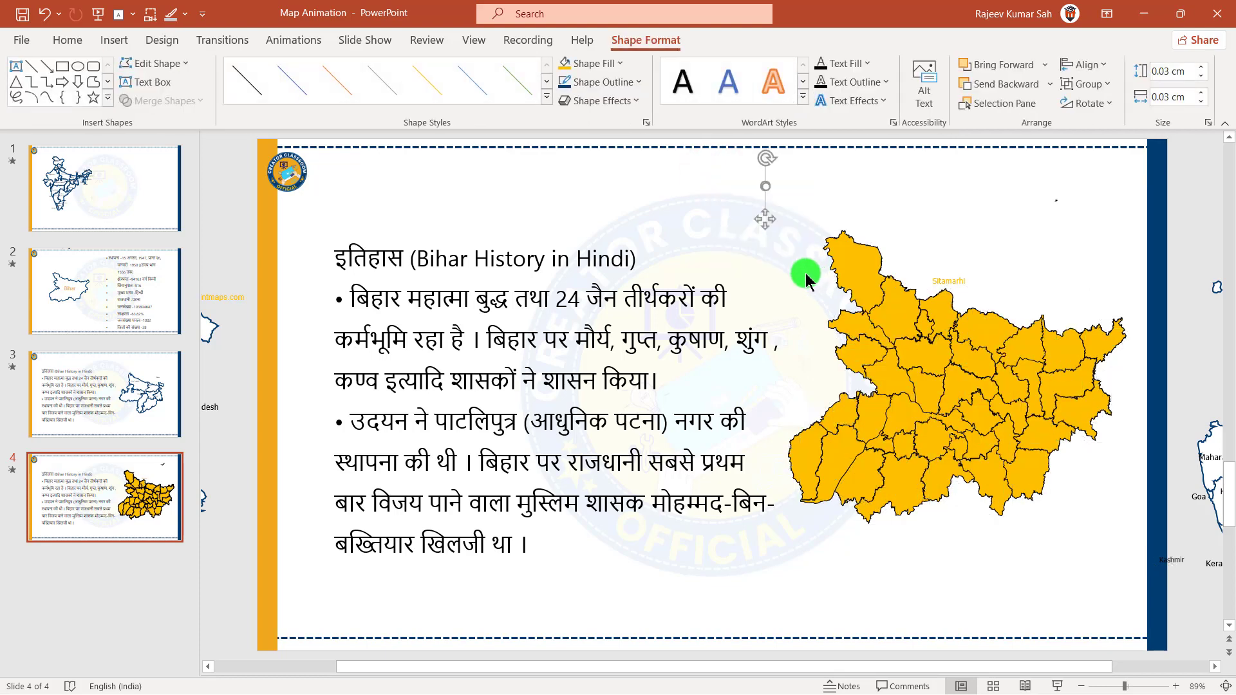
pyautogui.moveTo(740, 187)
pyautogui.mouseDown()
pyautogui.moveTo(1061, 403)
pyautogui.moveTo(1169, 532)
pyautogui.moveTo(1182, 585)
pyautogui.moveTo(1180, 469)
pyautogui.moveTo(1227, 589)
pyautogui.mouseUp()
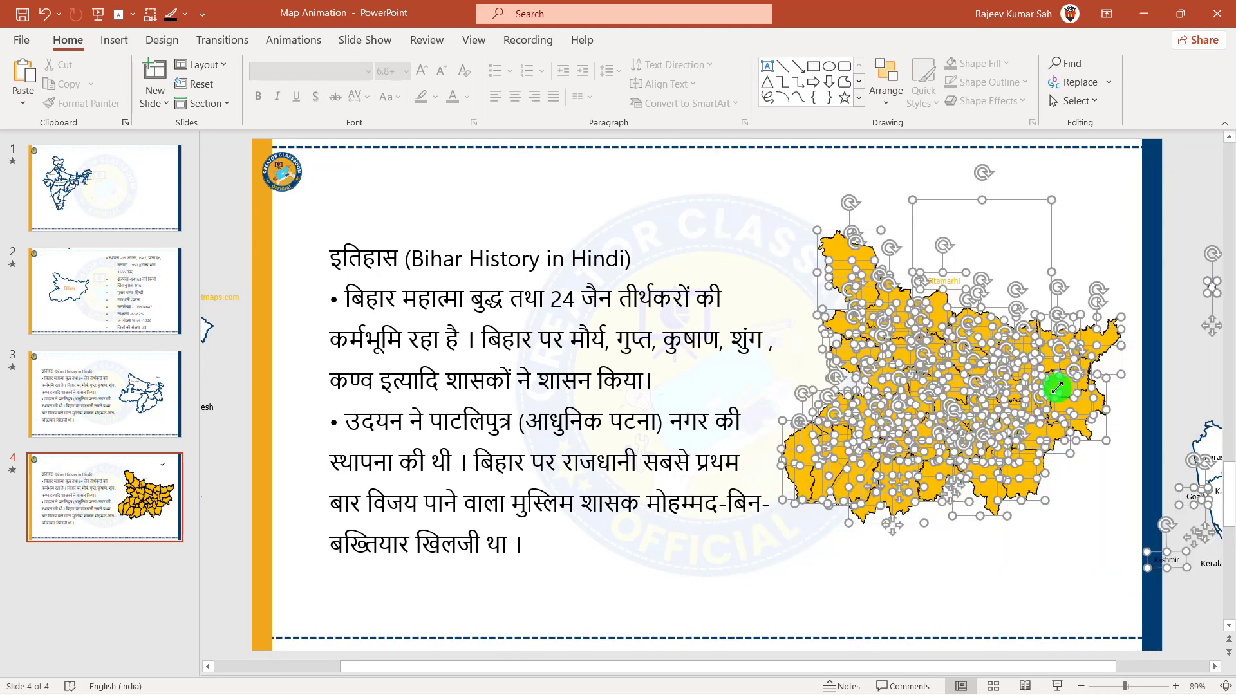
# Set the selected district labels' font colour to black
pyautogui.click(68, 40)
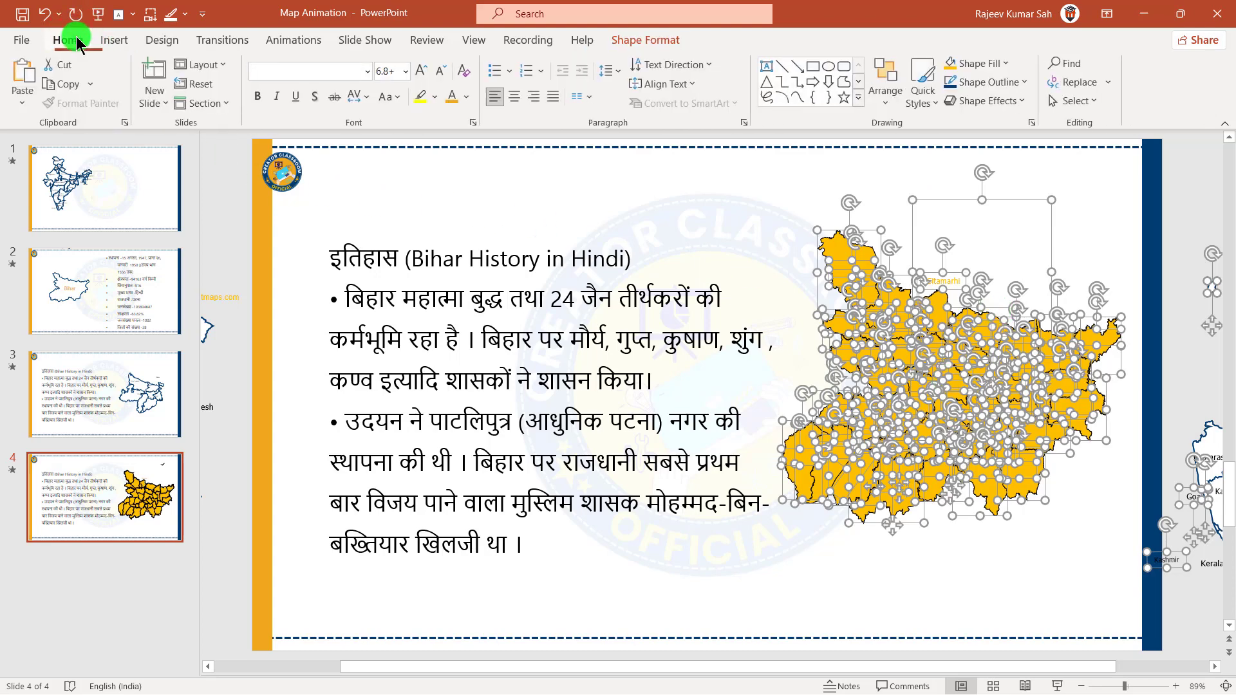
pyautogui.click(467, 98)
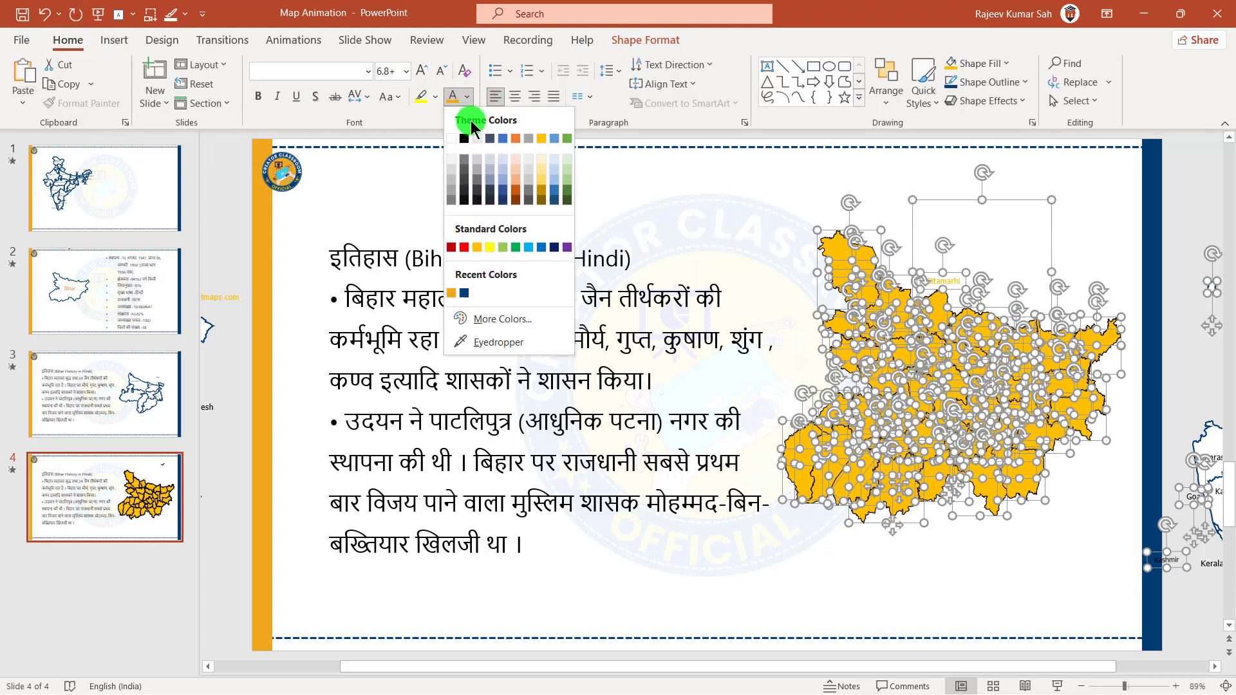
pyautogui.click(465, 138)
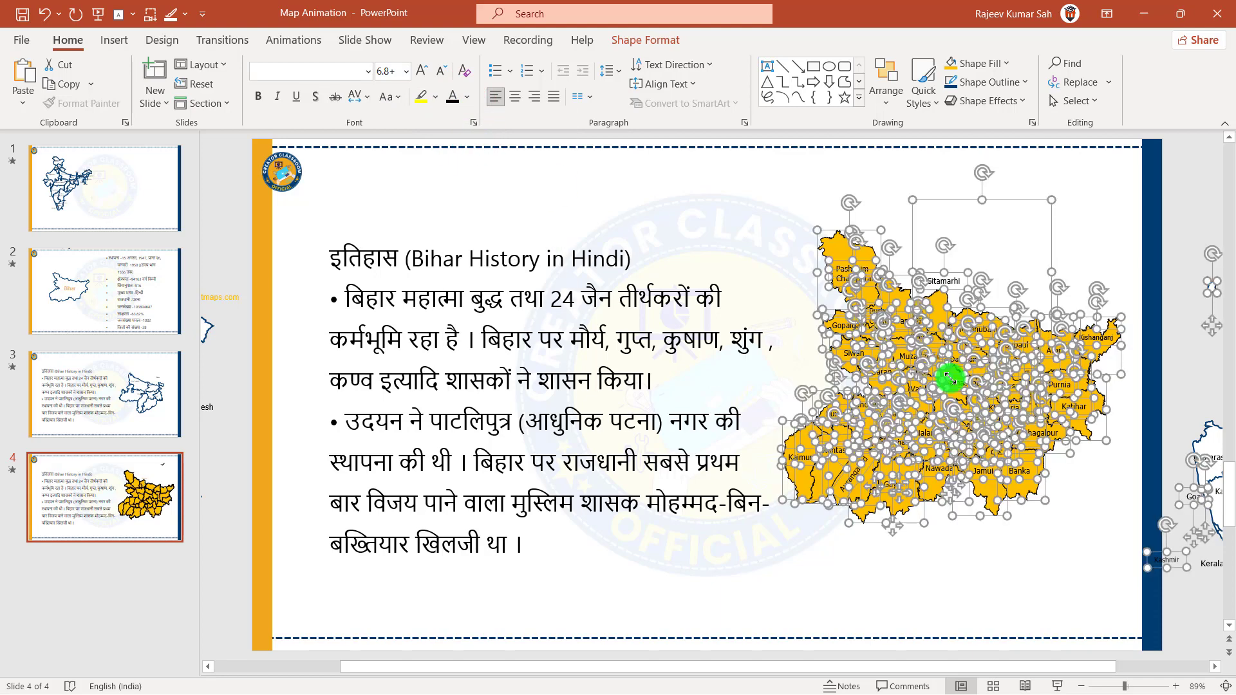
pyautogui.click(747, 202)
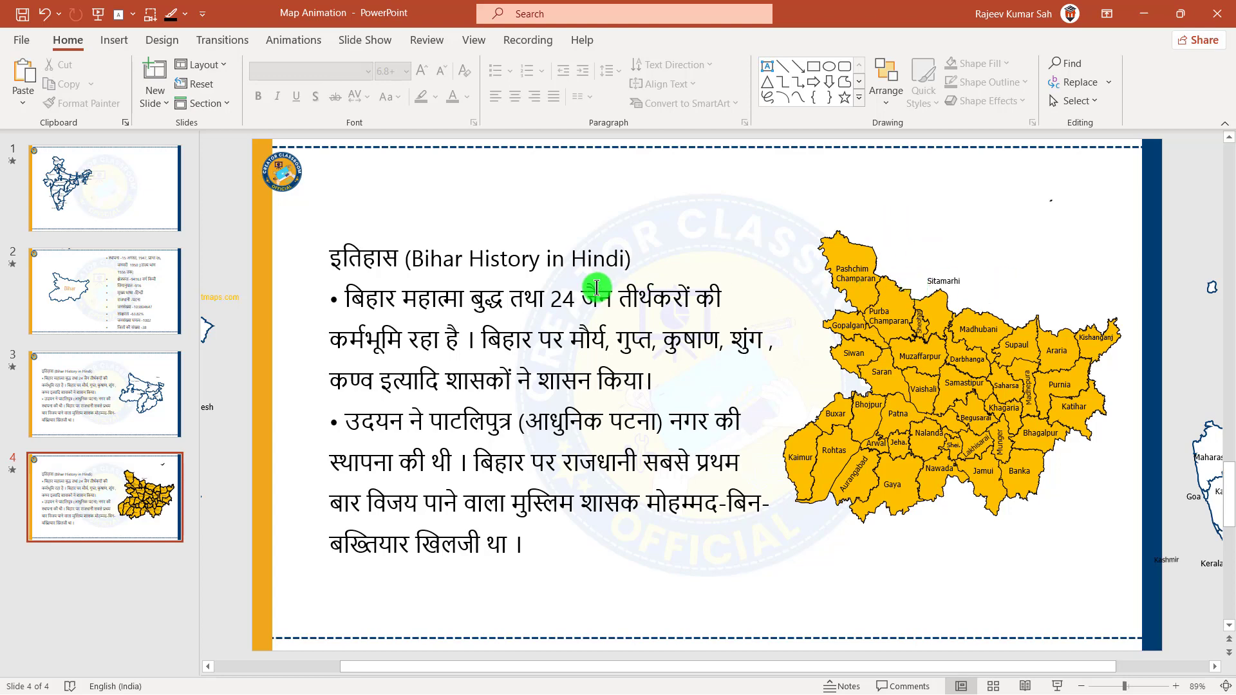
# Return to slide 4 and switch to the 'Bihar GK in Hindi' Word document
pyautogui.click(168, 380)
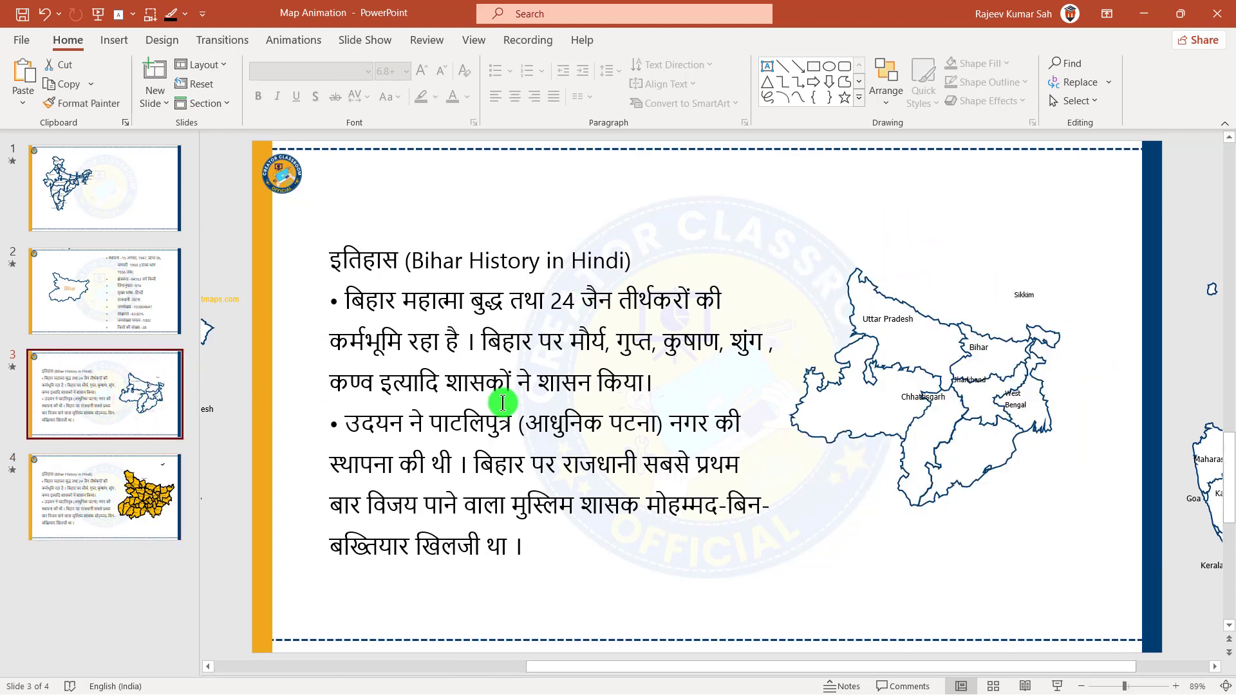
pyautogui.click(83, 496)
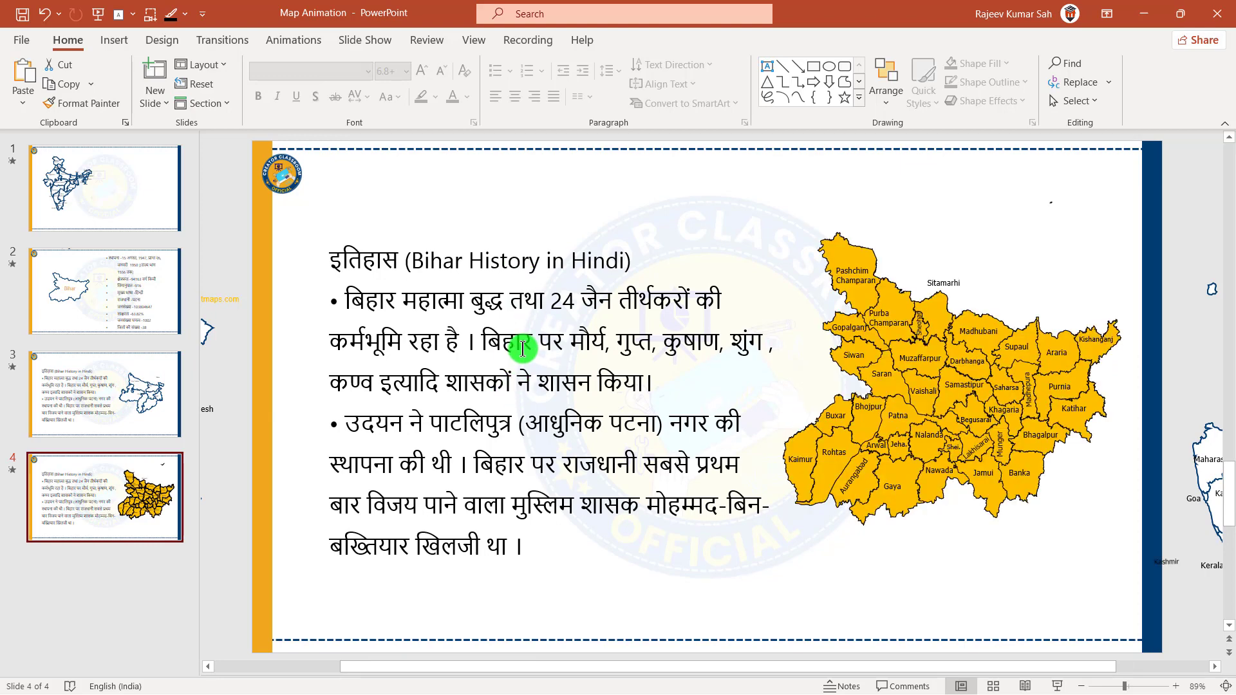
pyautogui.hotkey('alt', 'Tab')
# Copy the Word bullets from बिहार देश to the list end and return to PowerPoint
pyautogui.click(484, 372)
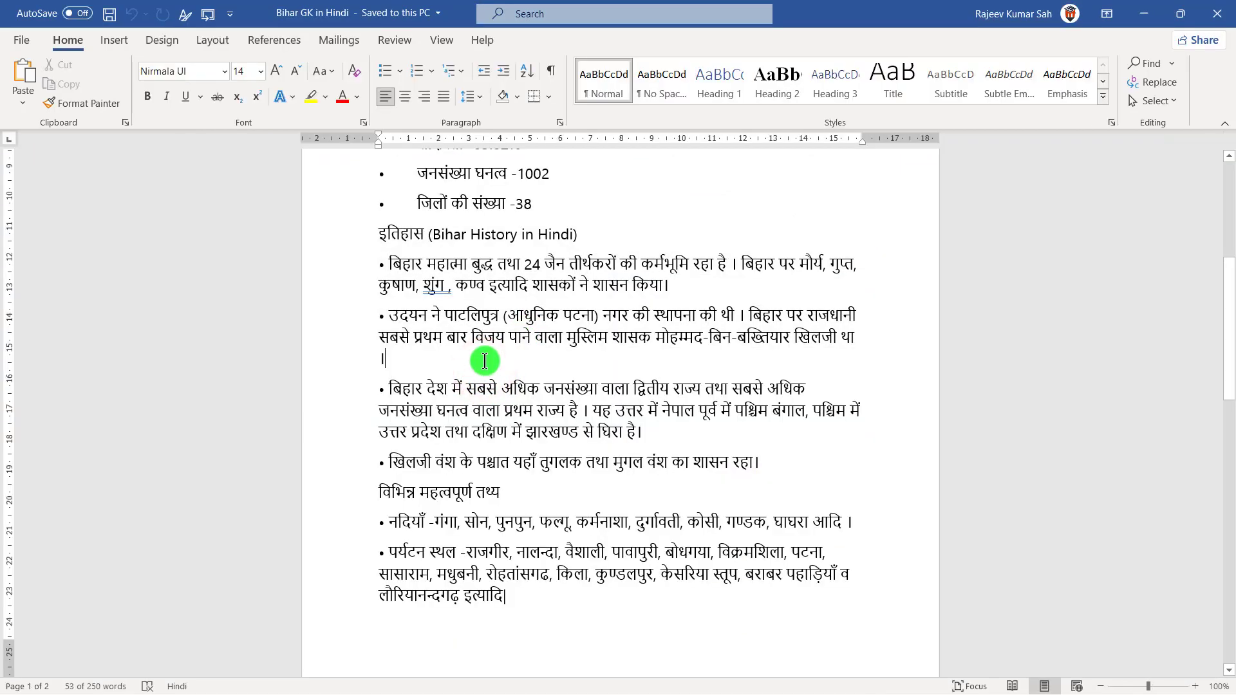
pyautogui.scroll(-1, 483, 354)
pyautogui.click(378, 312)
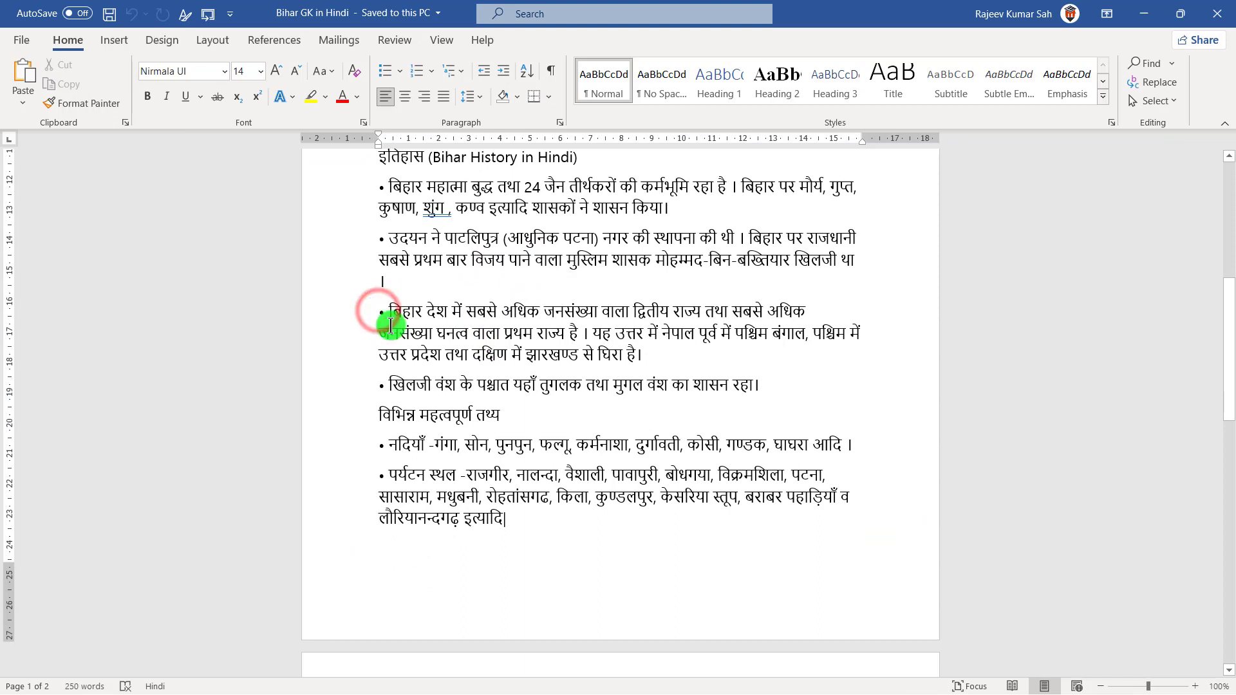
pyautogui.moveTo(378, 312); pyautogui.dragTo(566, 532)
pyautogui.scroll(-2, 566, 483)
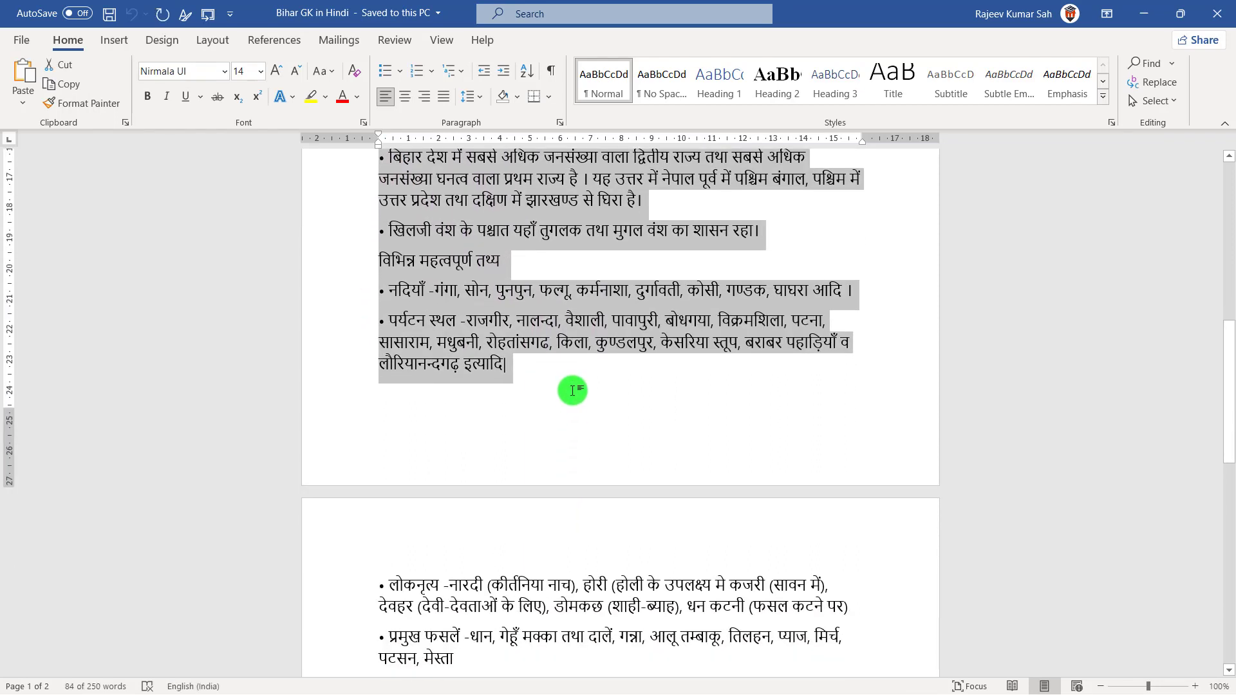
pyautogui.hotkey('alt', 'Tab')
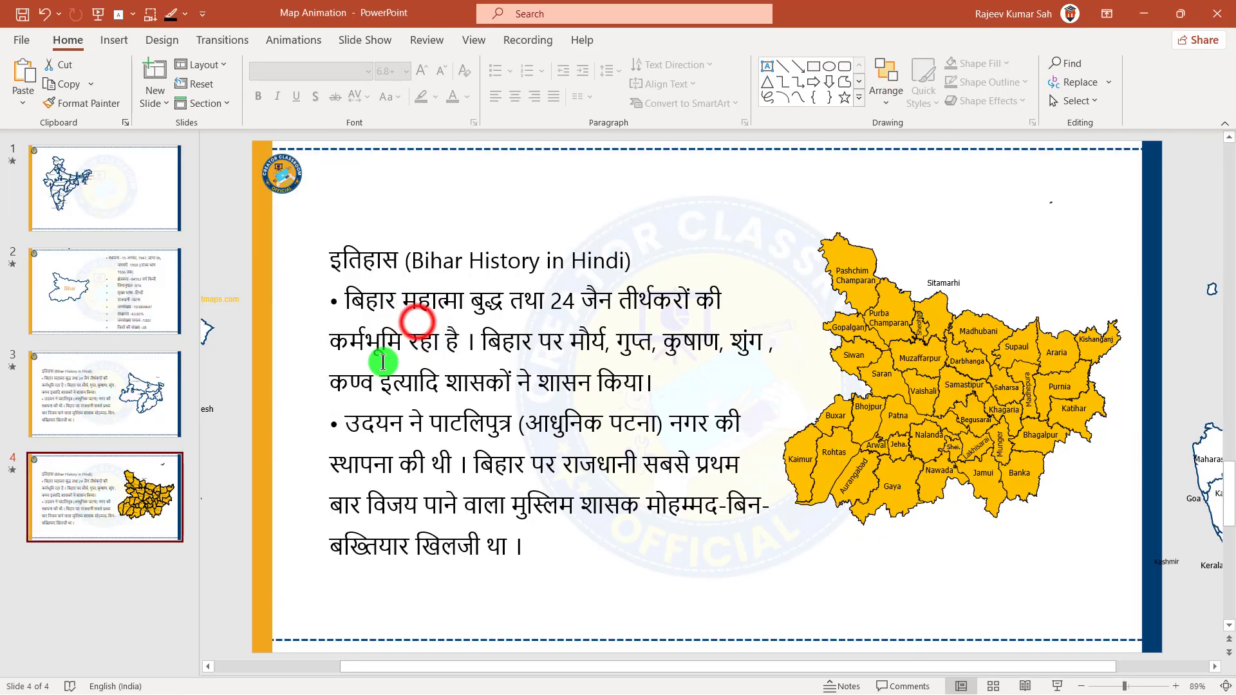
# Replace slide 4's history text with the copied bullets pasted as Keep Text Only
pyautogui.click(418, 346)
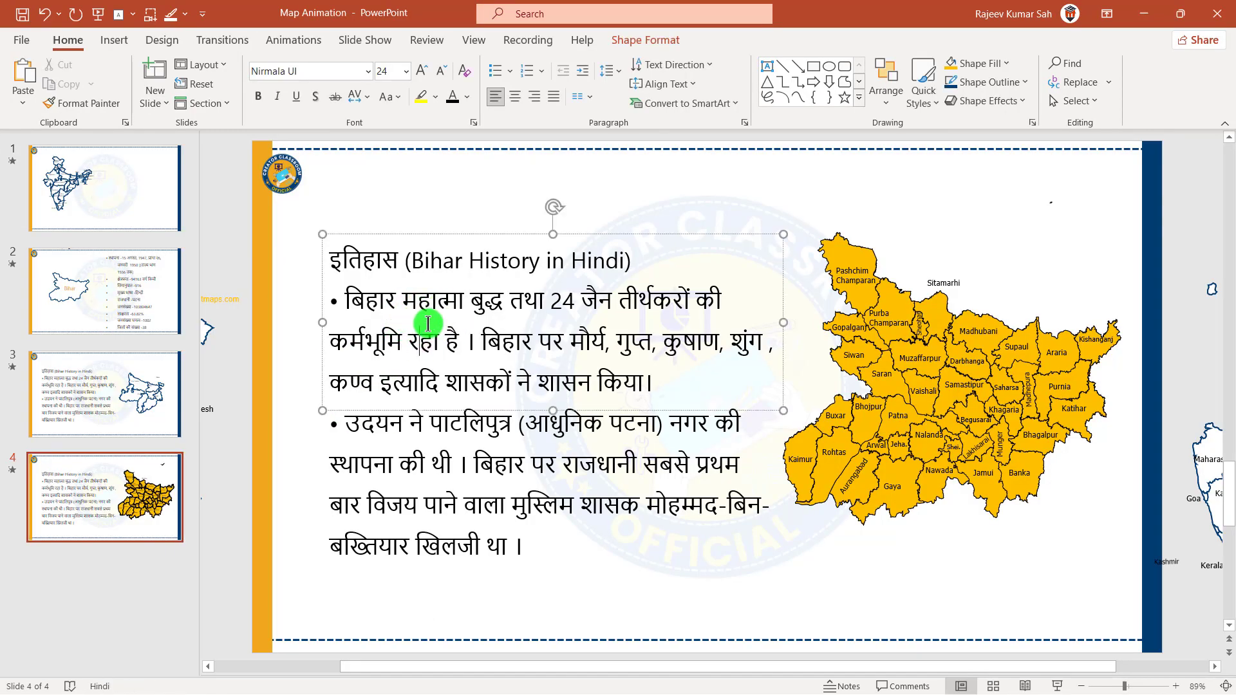
pyautogui.hotkey('ctrl', 'a')
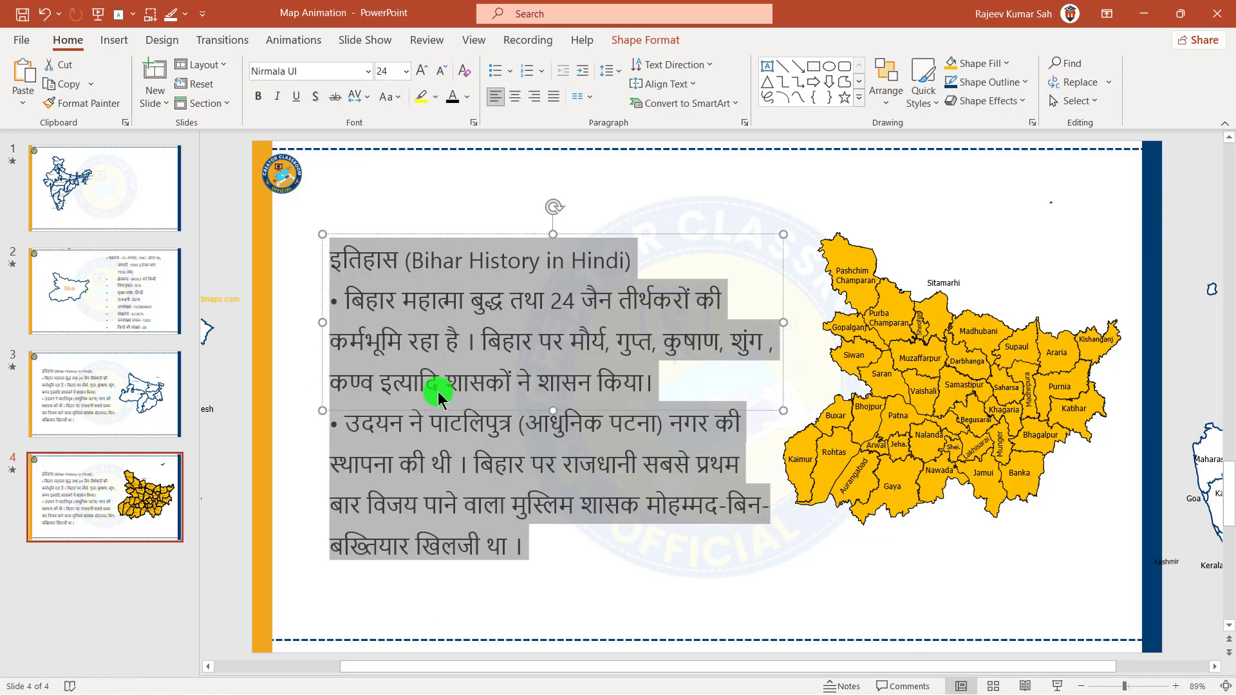
pyautogui.click(24, 103)
pyautogui.click(94, 150)
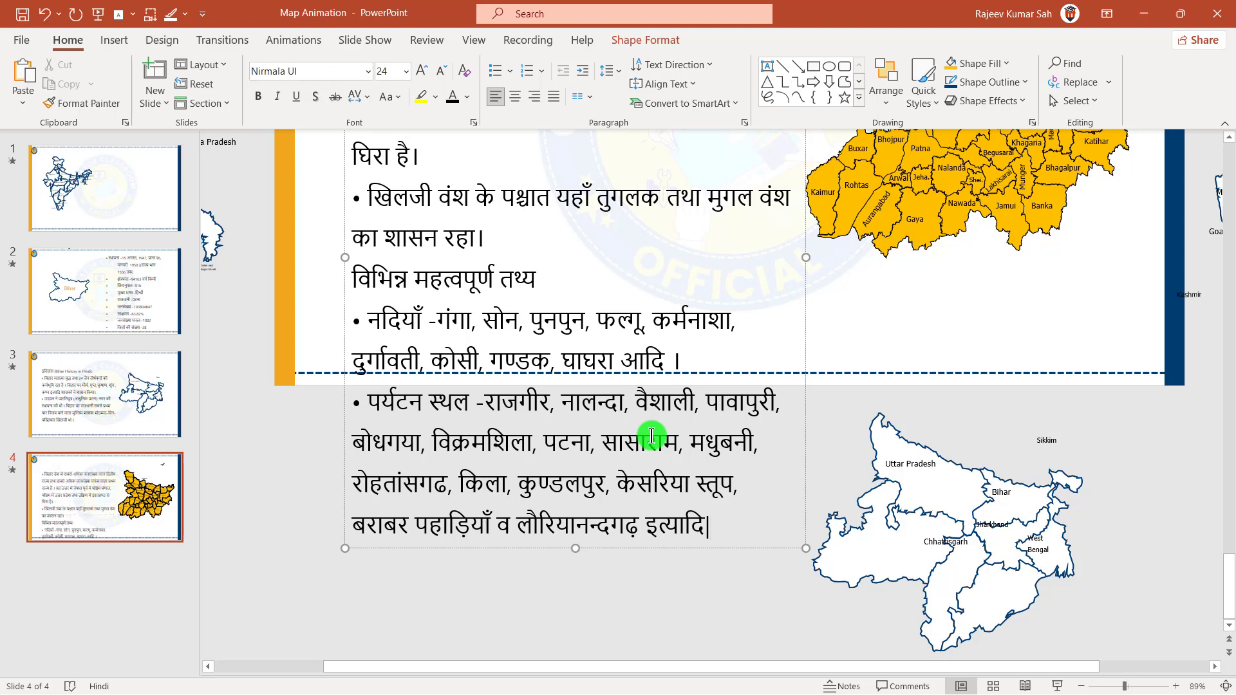
# Delete the extra pasted bullets from खिलजी onward, ending the text at घिरा है।
pyautogui.click(731, 531)
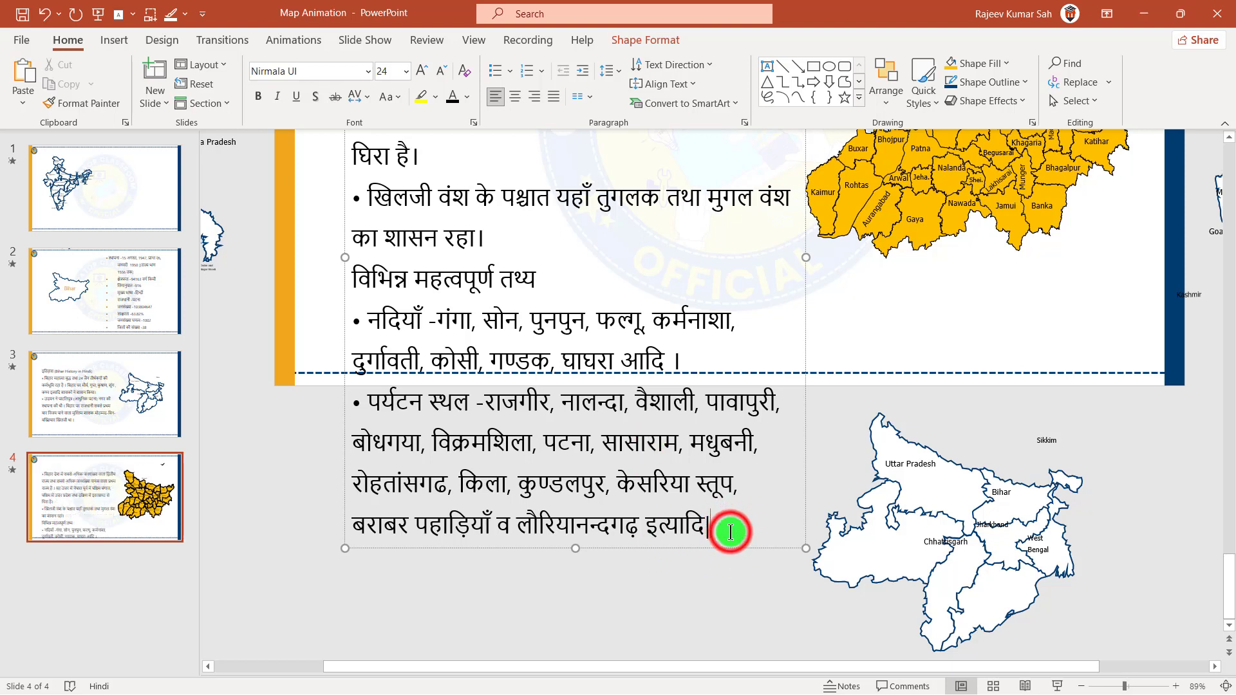
pyautogui.moveTo(730, 532); pyautogui.dragTo(355, 201)
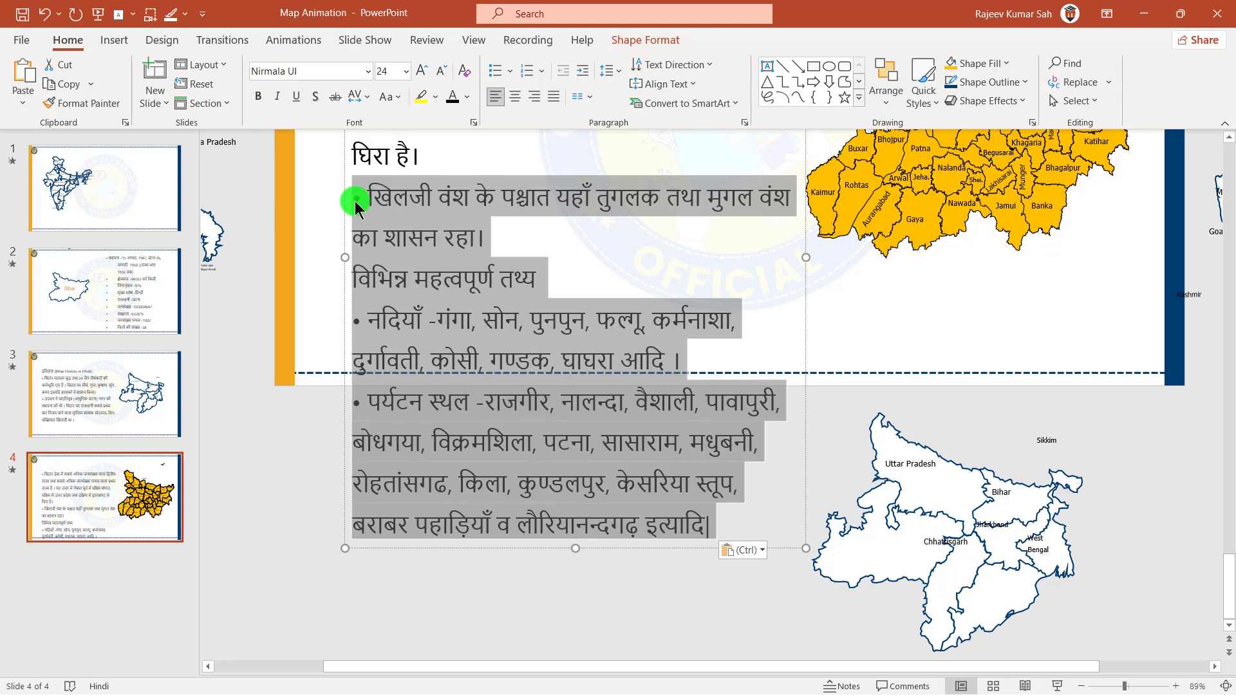
pyautogui.press('Delete')
# Nudge slide 4's text box slightly lower
pyautogui.scroll(5, 508, 319)
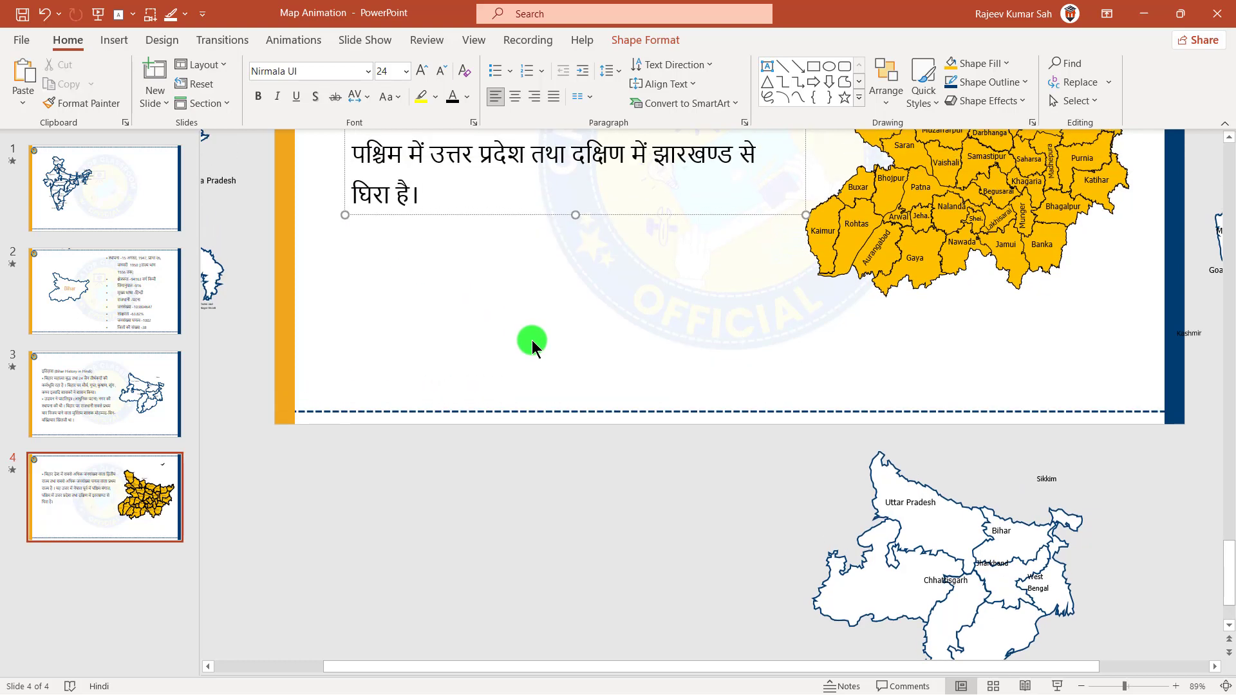
pyautogui.scroll(1, 534, 342)
pyautogui.scroll(1, 534, 342)
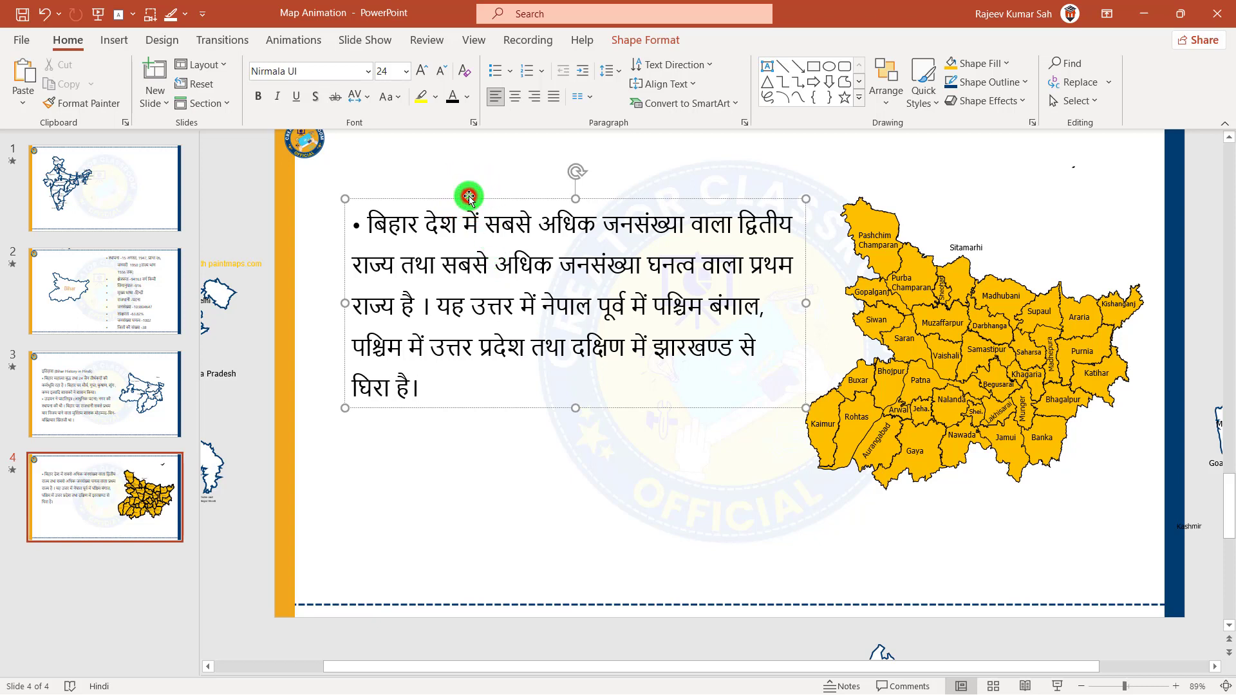
pyautogui.moveTo(469, 193); pyautogui.dragTo(468, 205)
# Insert a line break before यह so the neighbouring-regions sentence gets its own line
pyautogui.click(437, 316)
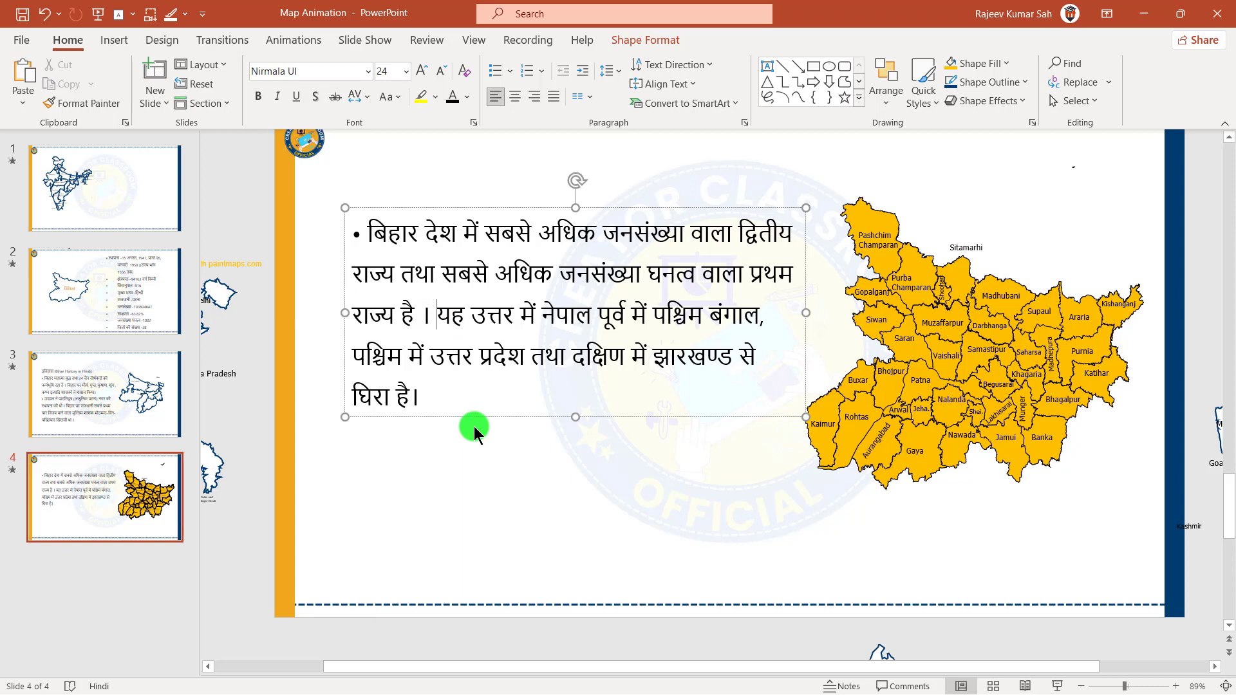
pyautogui.hotkey('shift', 'Return')
pyautogui.click(497, 467)
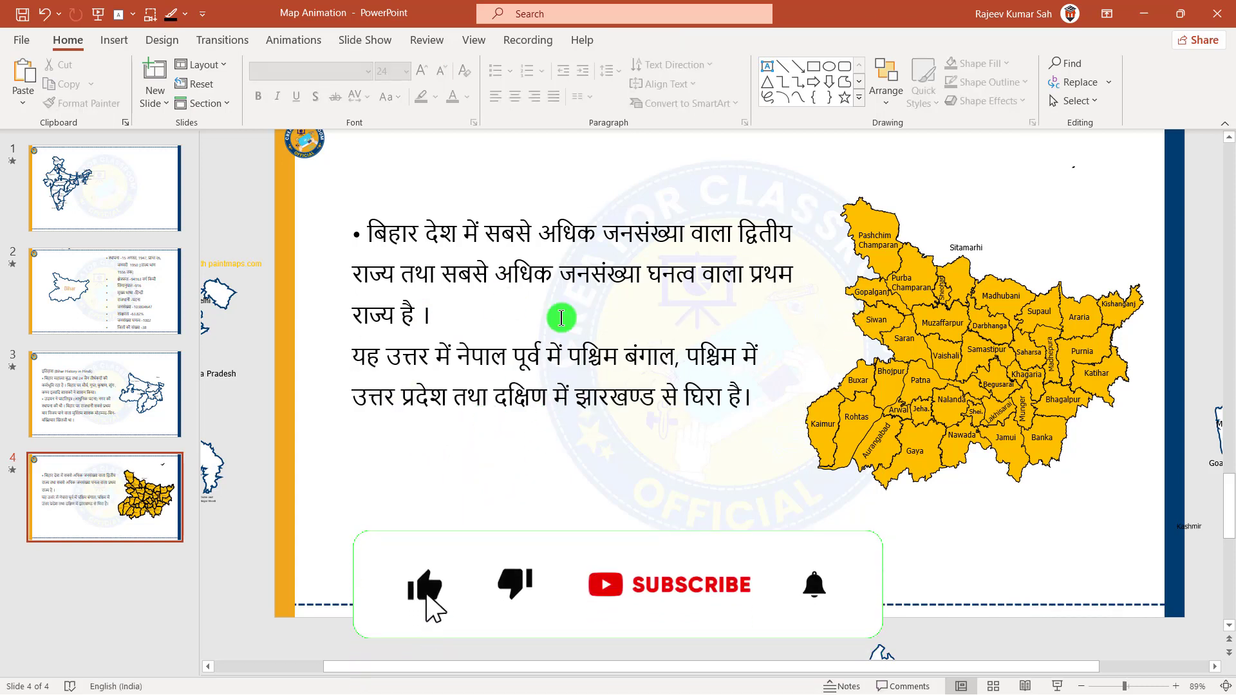
pyautogui.scroll(2, 486, 320)
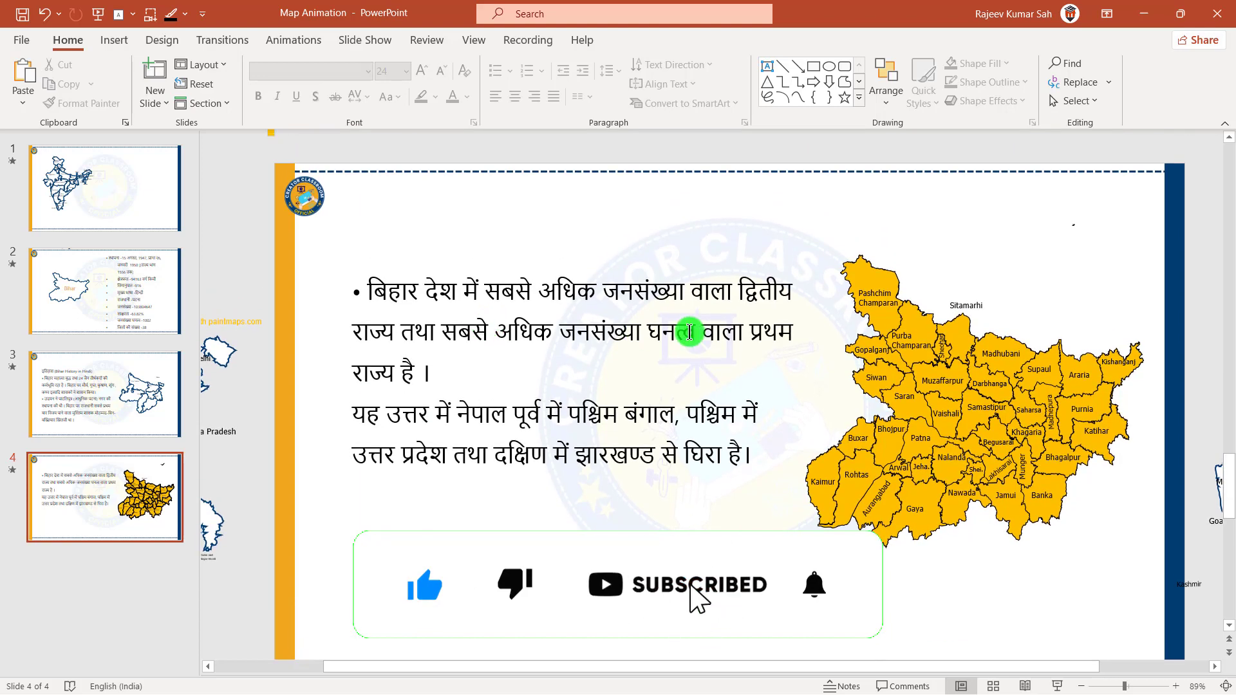
pyautogui.click(148, 475)
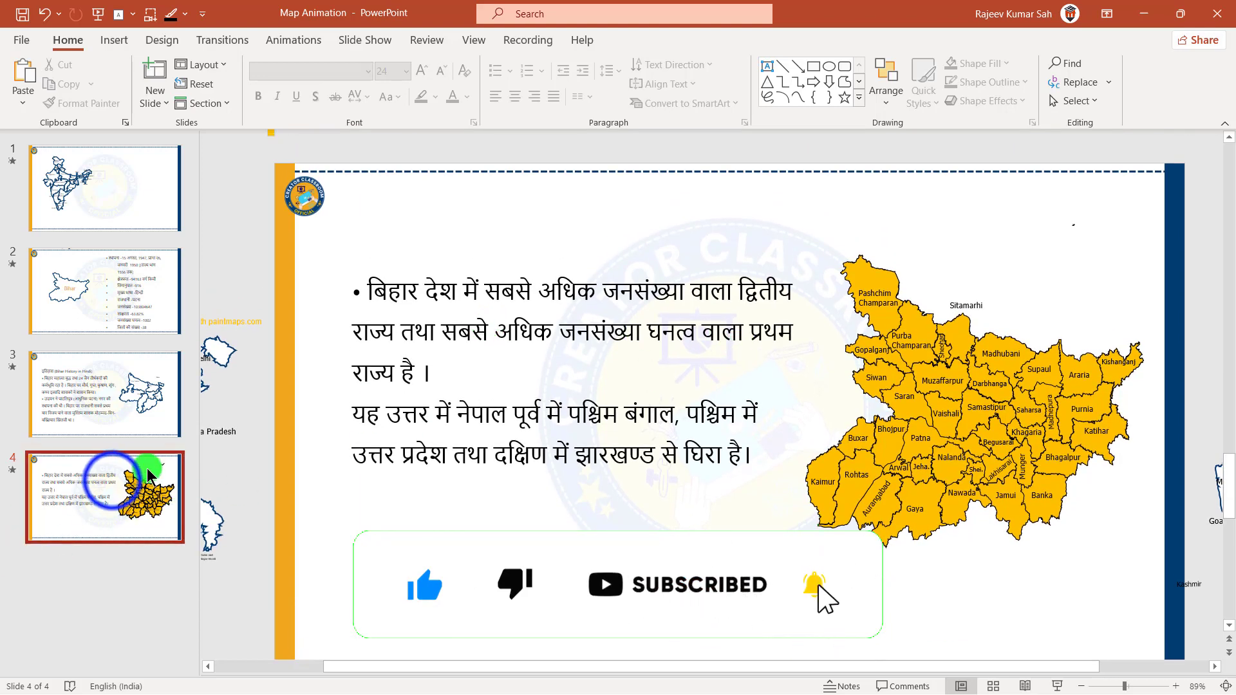
# Duplicate slide 4 as slide 5 and paste the खिलजी वंश facts over its text
pyautogui.rightClick(115, 478)
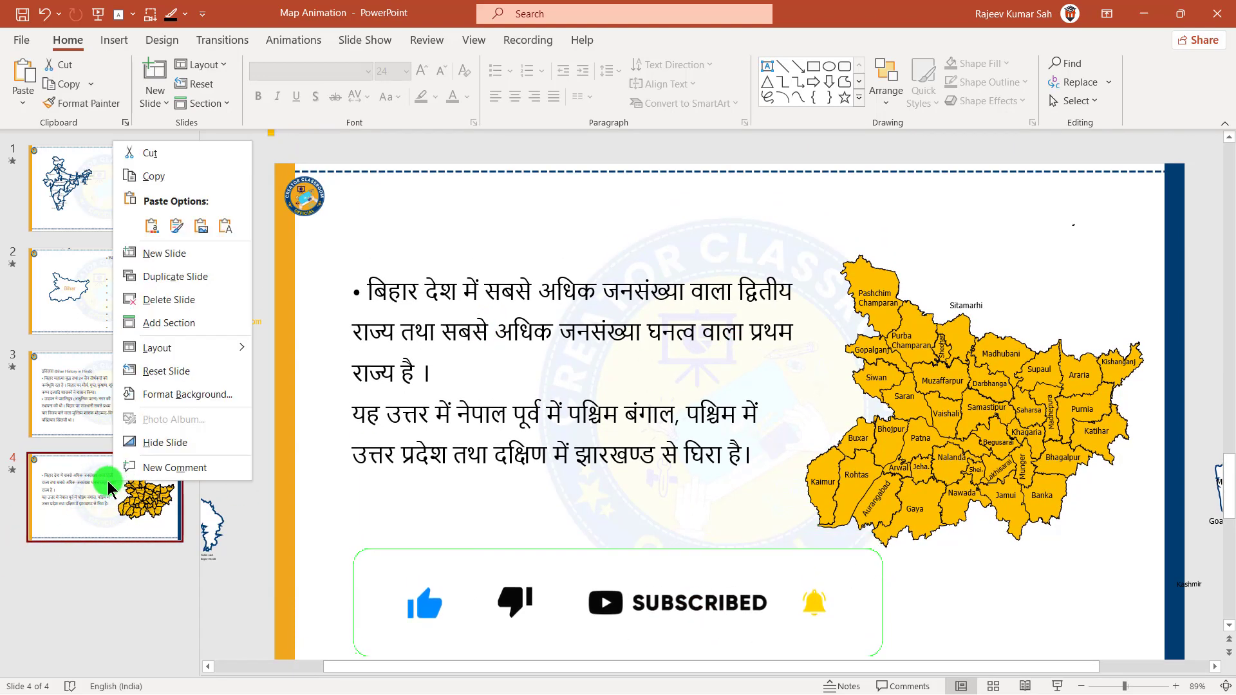
pyautogui.click(159, 285)
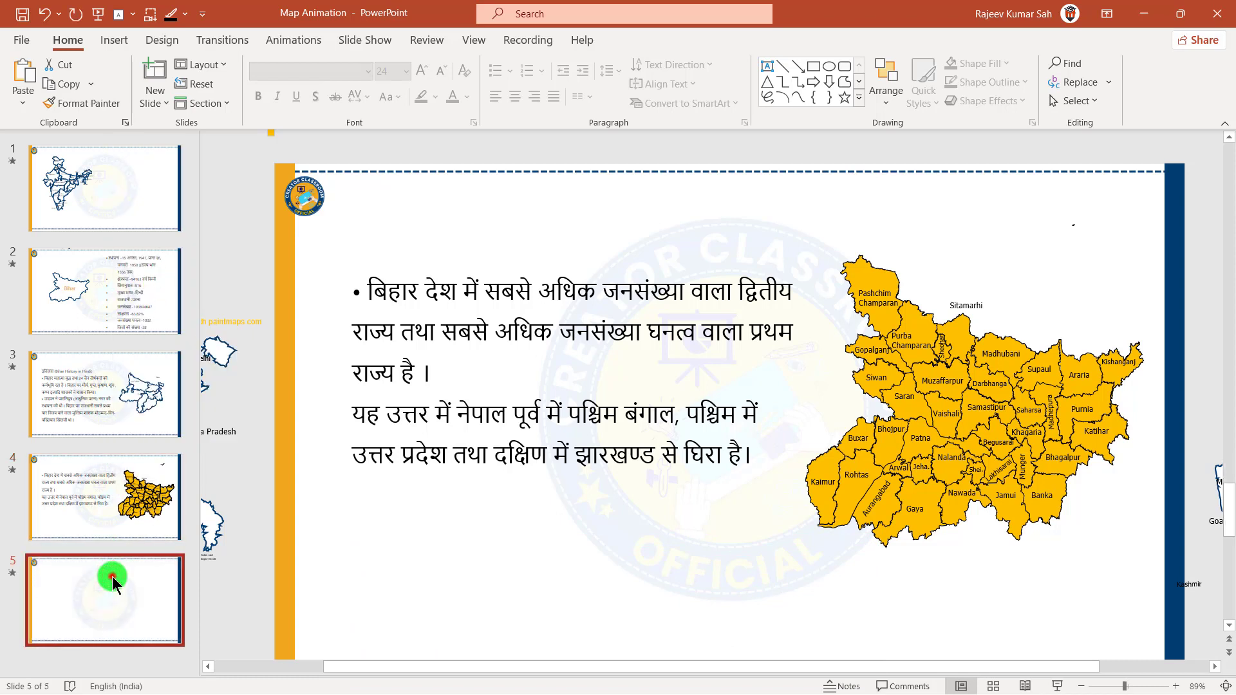
pyautogui.click(560, 332)
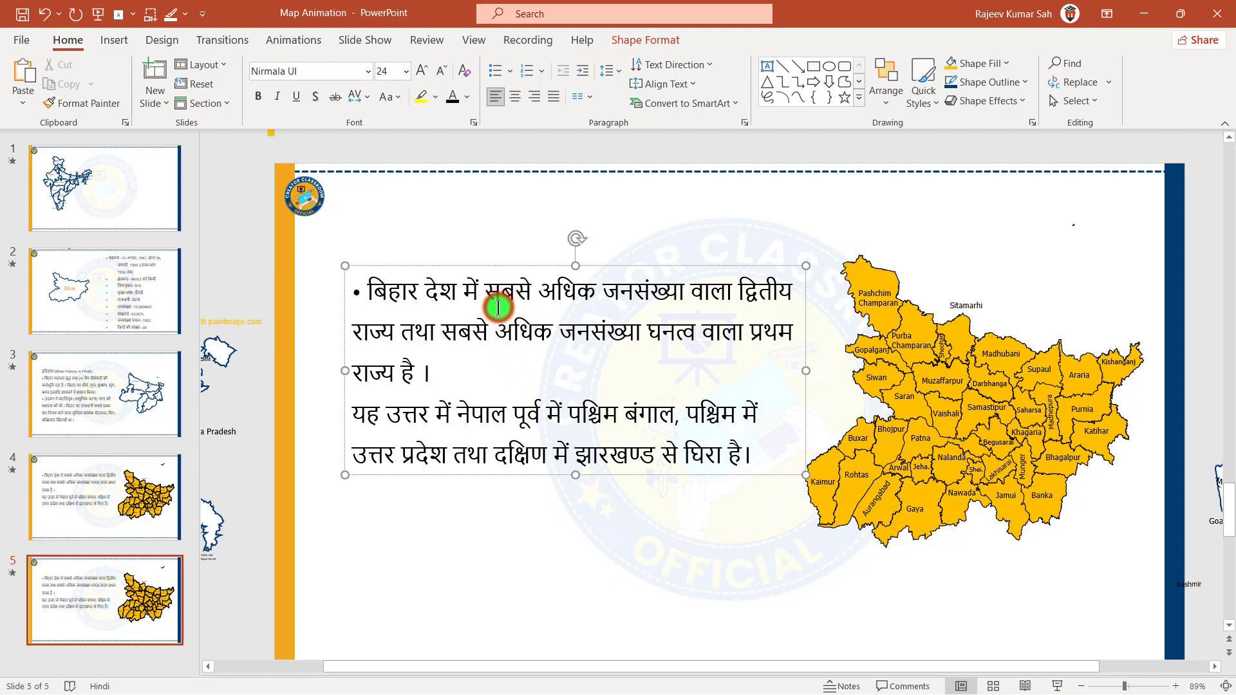
pyautogui.hotkey('ctrl', 'a')
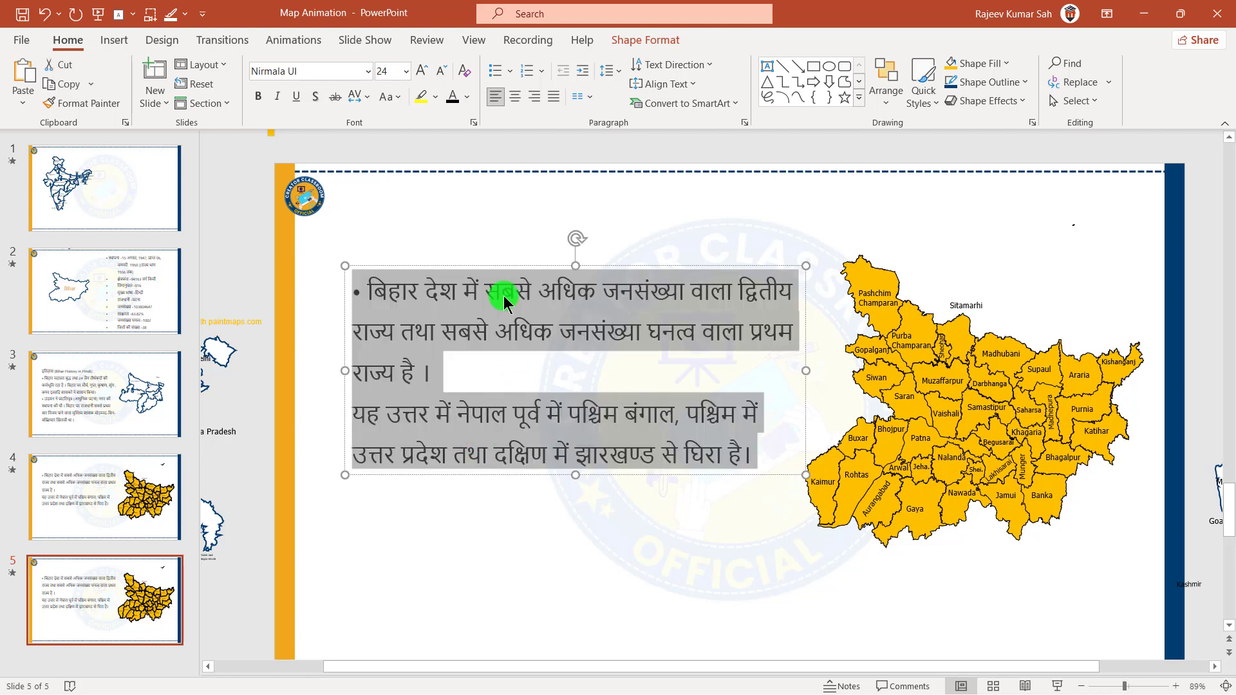
pyautogui.click(32, 109)
pyautogui.click(99, 151)
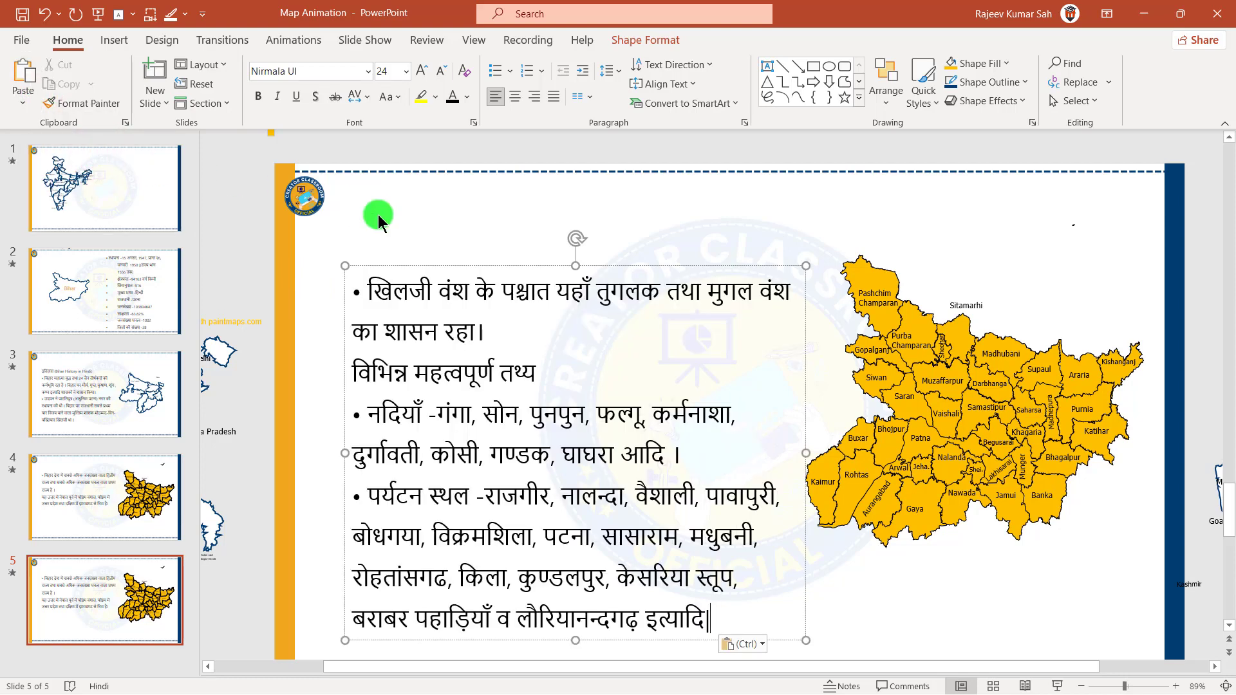
pyautogui.click(470, 264)
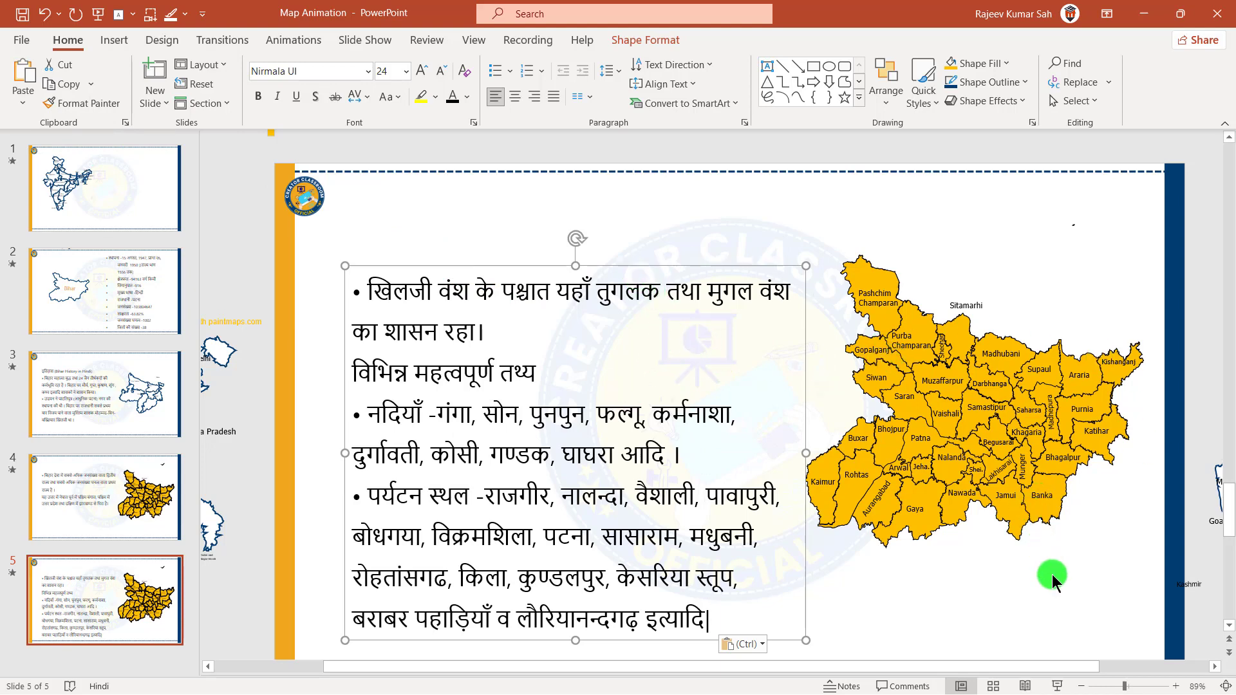
# Zoom out to 60% and park slide 5's Hindi text box below the slide
pyautogui.click(1088, 687)
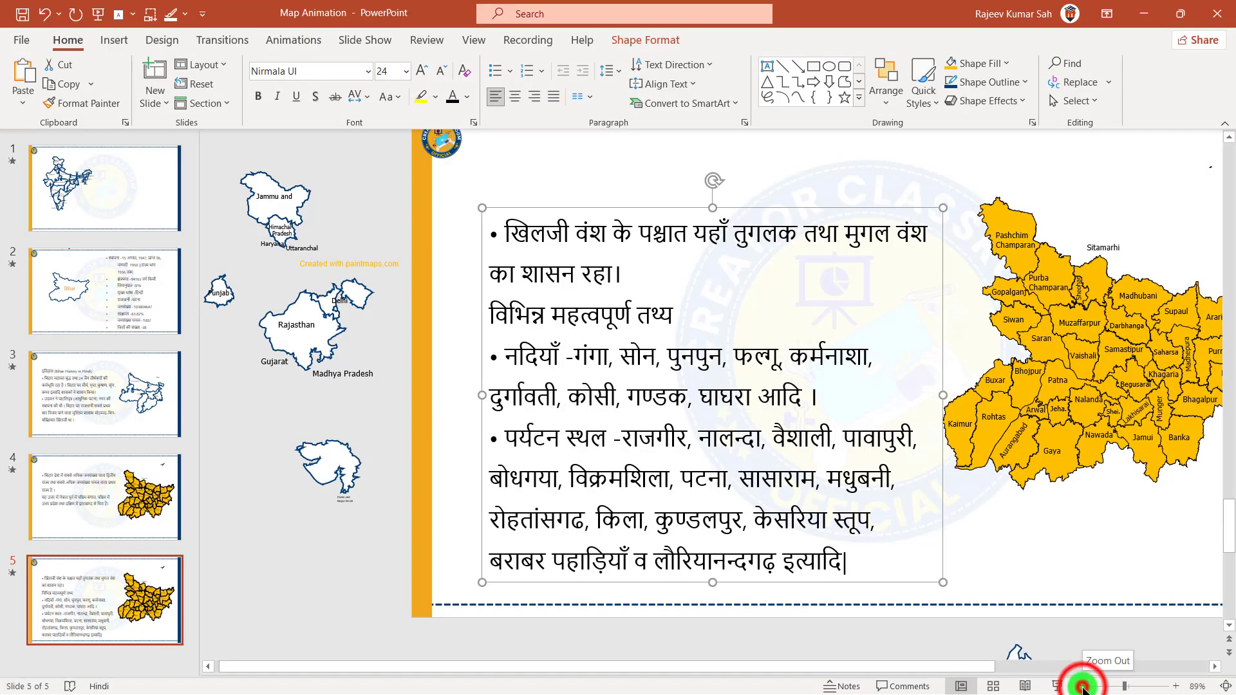
pyautogui.click(1084, 687)
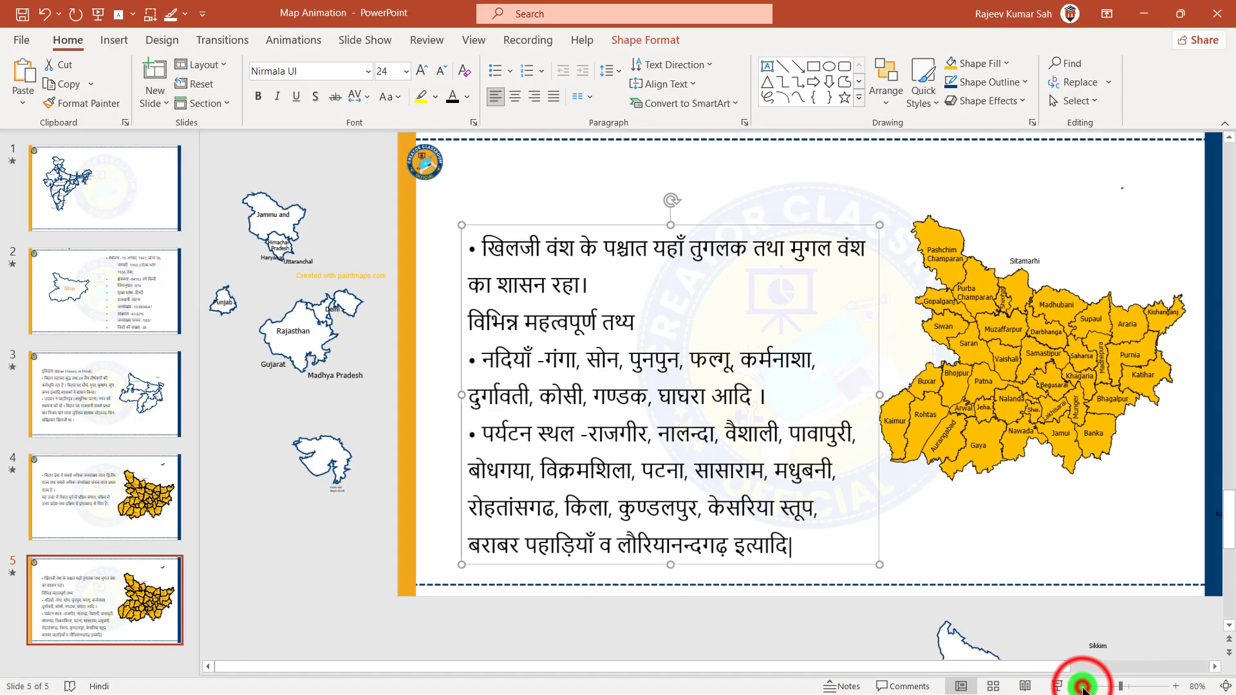
pyautogui.click(1084, 687)
pyautogui.click(1084, 687)
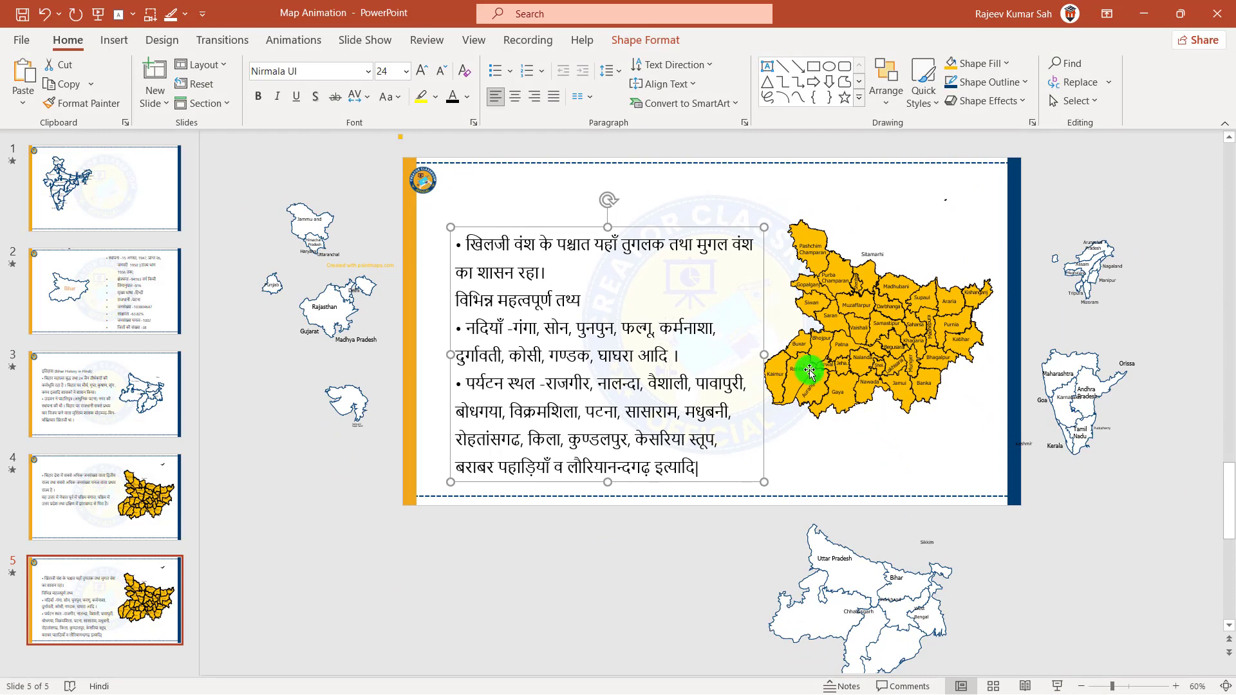
pyautogui.click(554, 229)
pyautogui.click(554, 228)
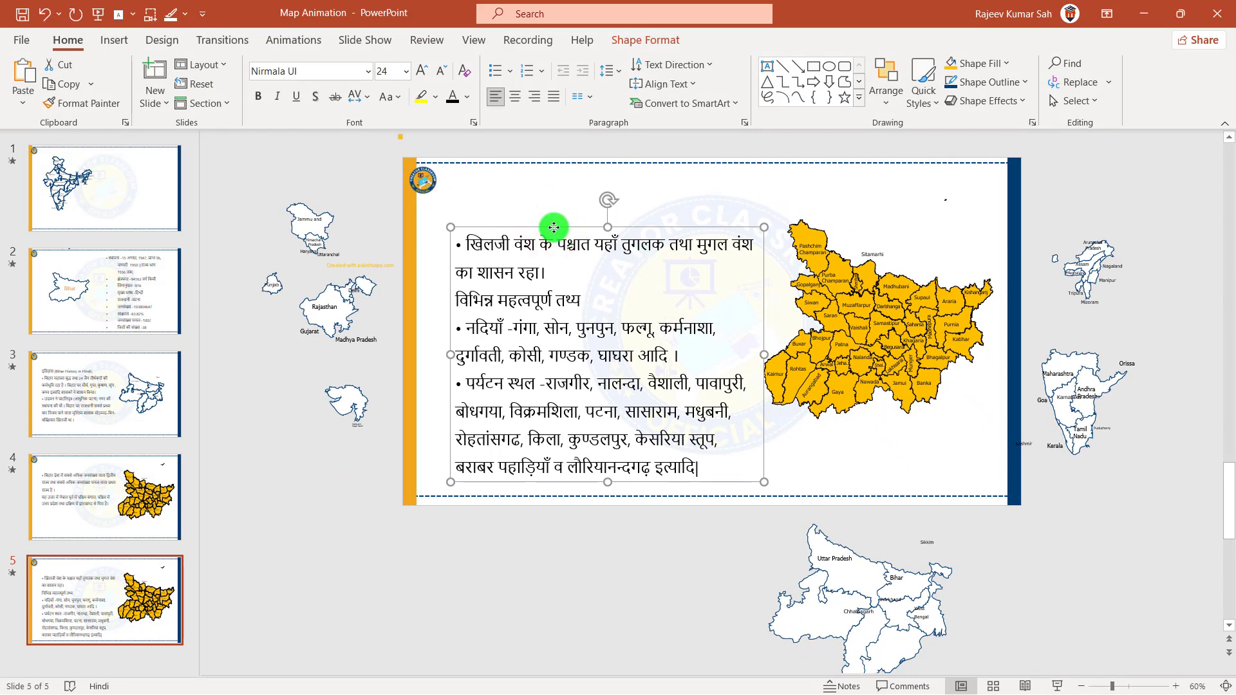
pyautogui.click(554, 228)
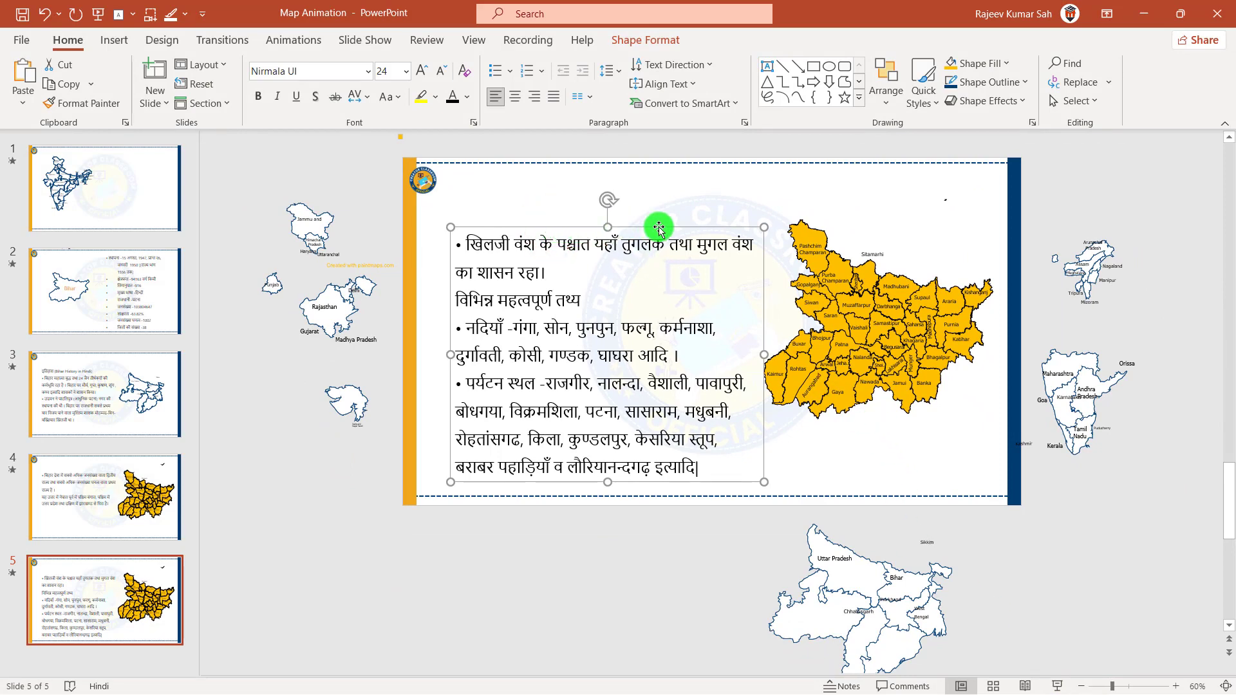
pyautogui.moveTo(660, 227)
pyautogui.mouseDown()
pyautogui.moveTo(579, 408)
pyautogui.moveTo(556, 503)
pyautogui.mouseUp()
# Select all the Bihar district map shapes and move the map to the slide's left side
pyautogui.click(880, 318)
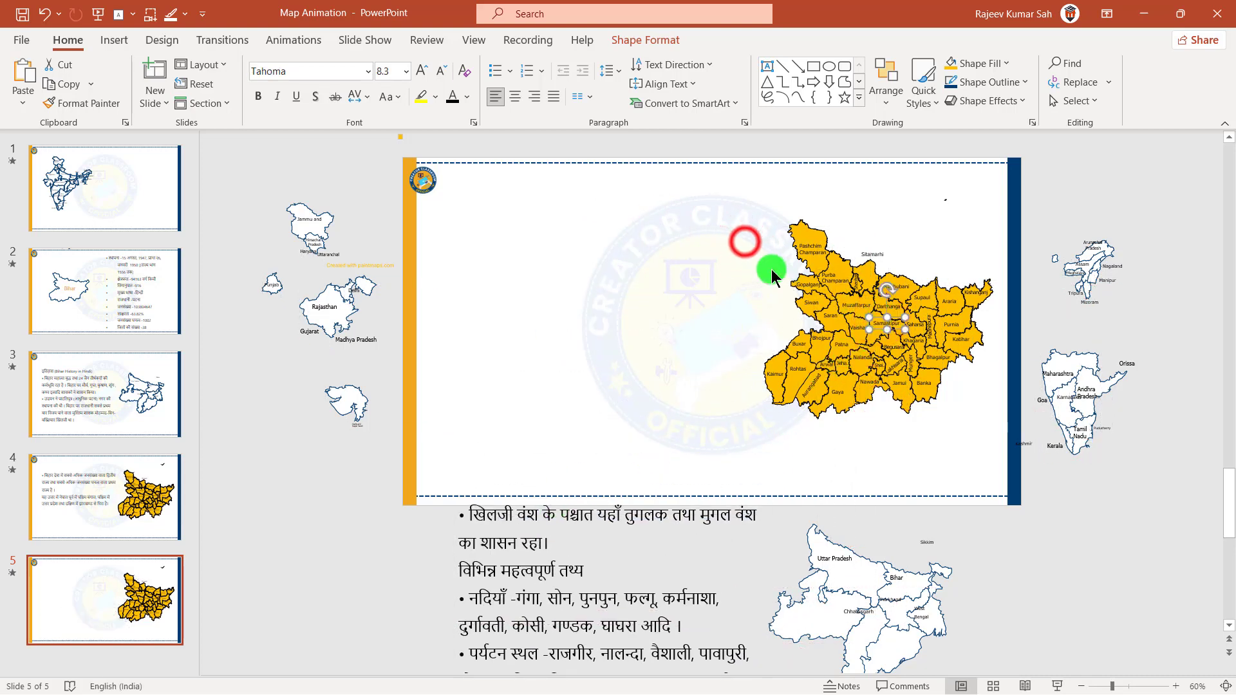
pyautogui.click(744, 242)
pyautogui.moveTo(705, 187)
pyautogui.mouseDown()
pyautogui.moveTo(910, 337)
pyautogui.moveTo(1060, 474)
pyautogui.moveTo(949, 354)
pyautogui.moveTo(1075, 488)
pyautogui.moveTo(1060, 479)
pyautogui.mouseUp()
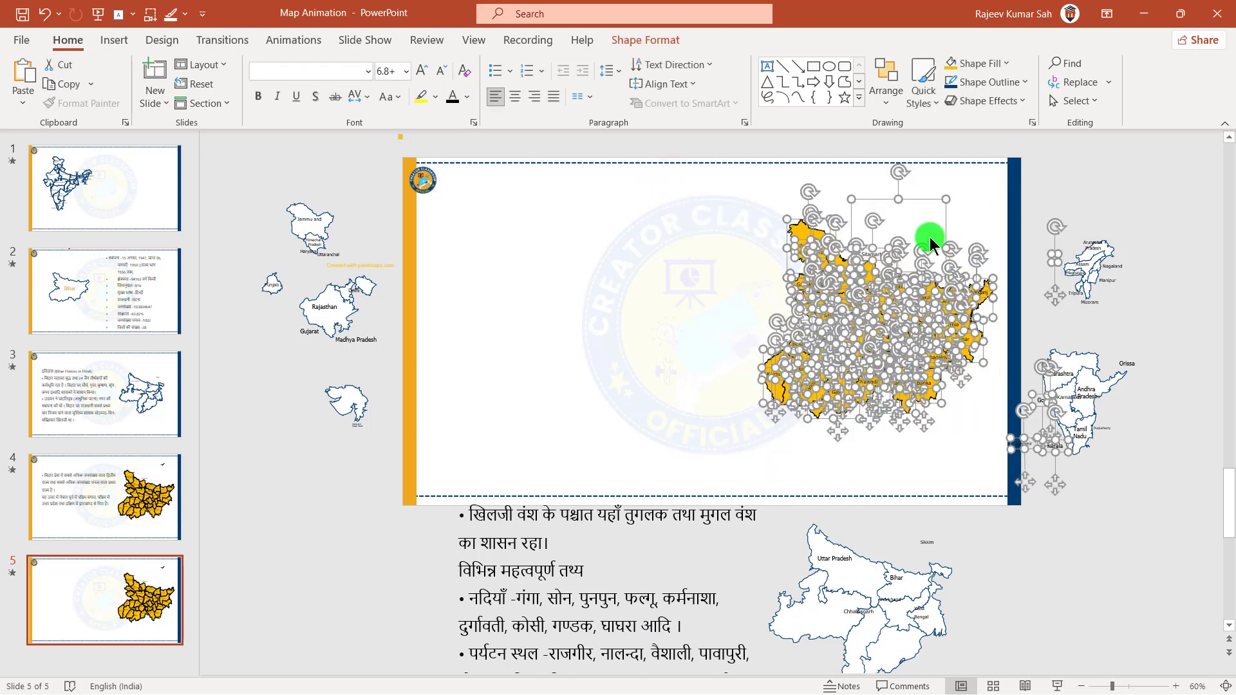
pyautogui.click(919, 199)
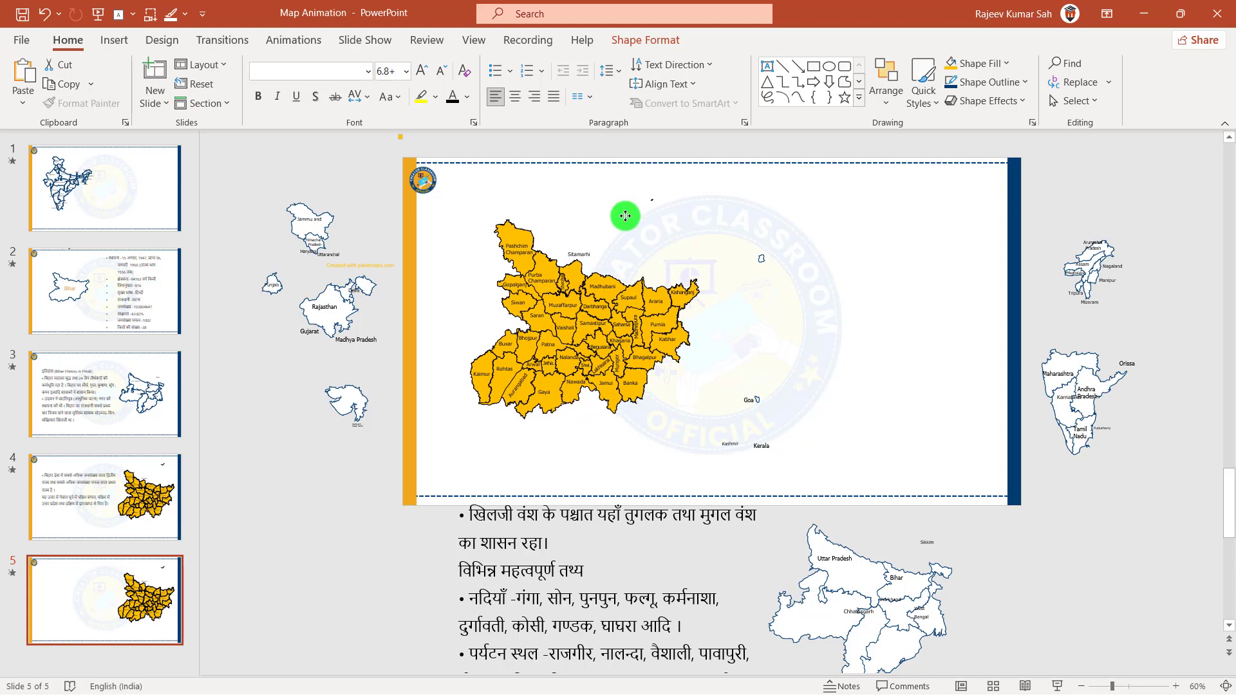
pyautogui.moveTo(625, 215); pyautogui.dragTo(626, 217)
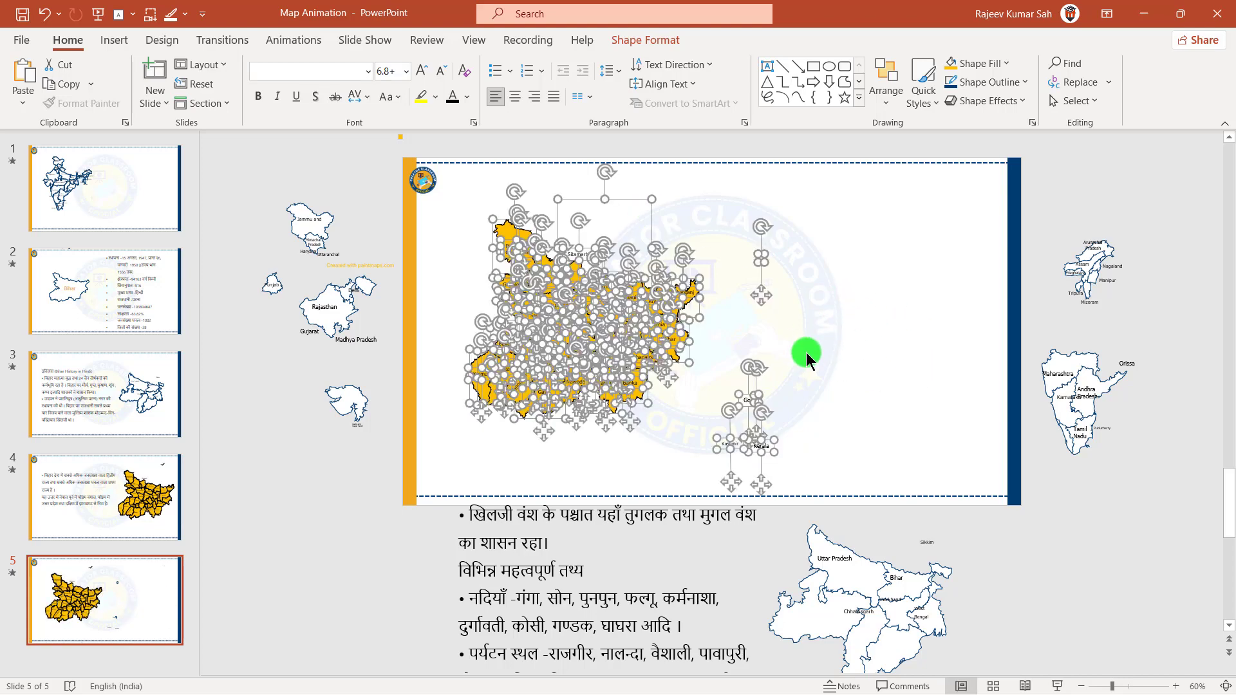
pyautogui.hotkey('ctrl', 'z')
pyautogui.click(687, 185)
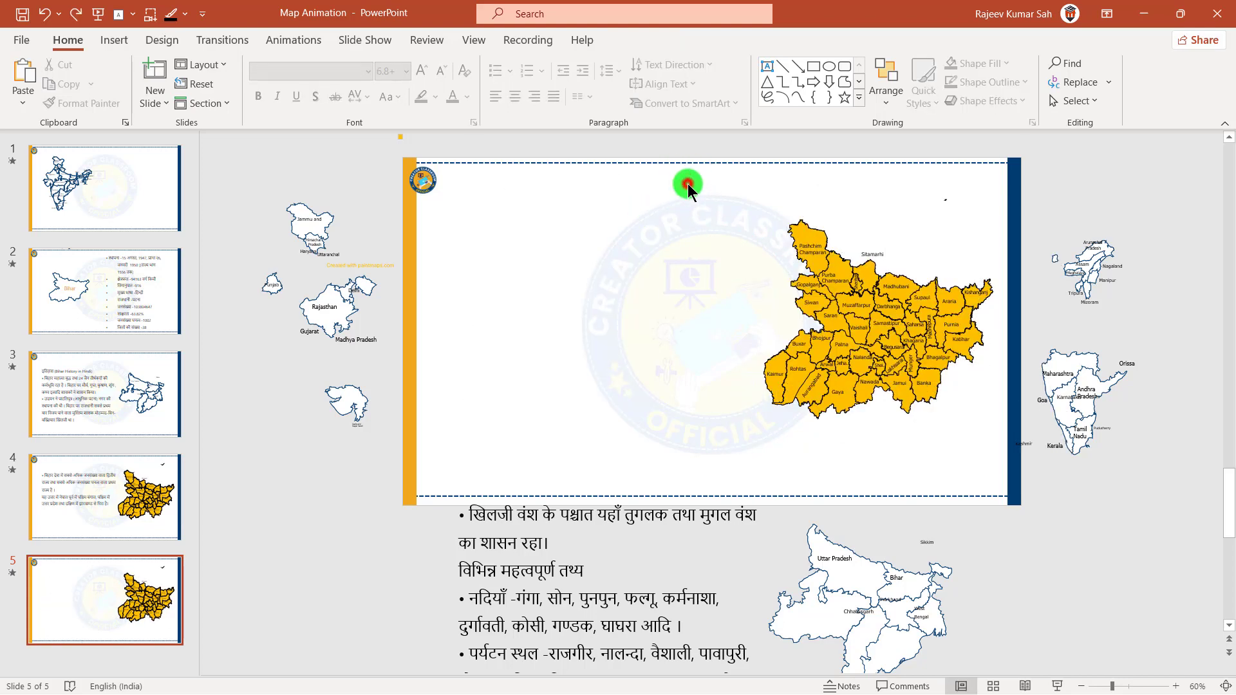
pyautogui.moveTo(687, 185)
pyautogui.mouseDown()
pyautogui.moveTo(1013, 471)
pyautogui.moveTo(993, 461)
pyautogui.mouseUp()
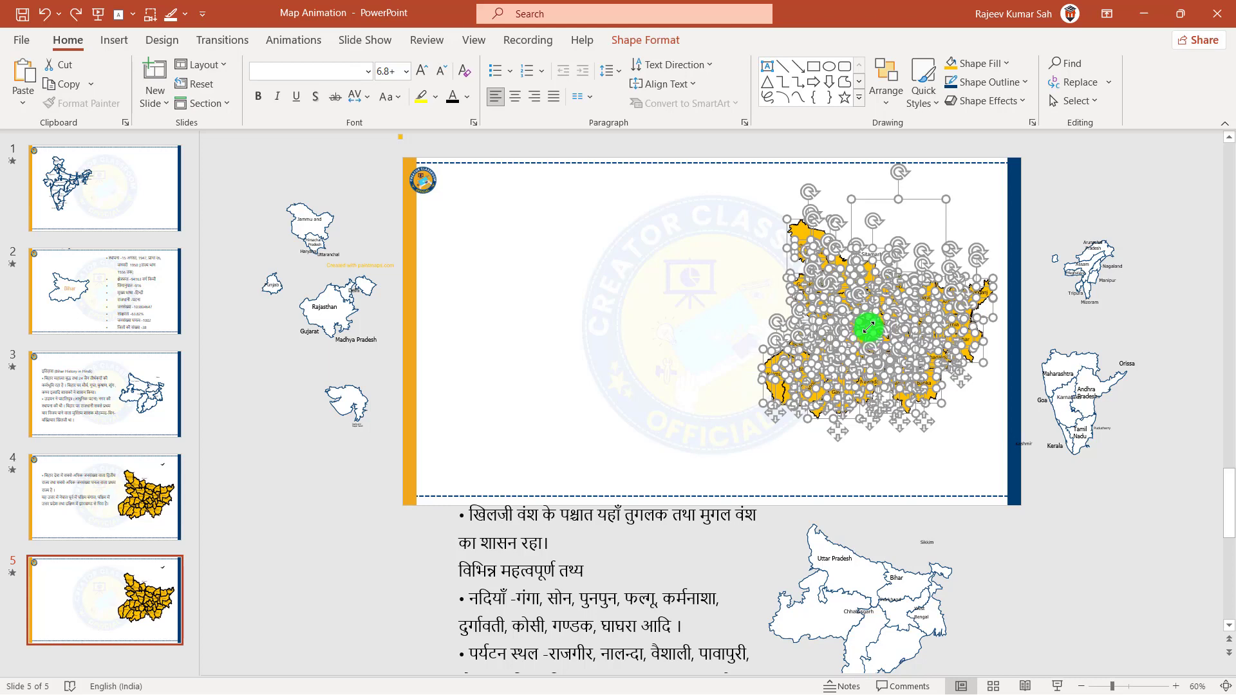
pyautogui.moveTo(910, 199); pyautogui.dragTo(915, 201)
pyautogui.click(915, 202)
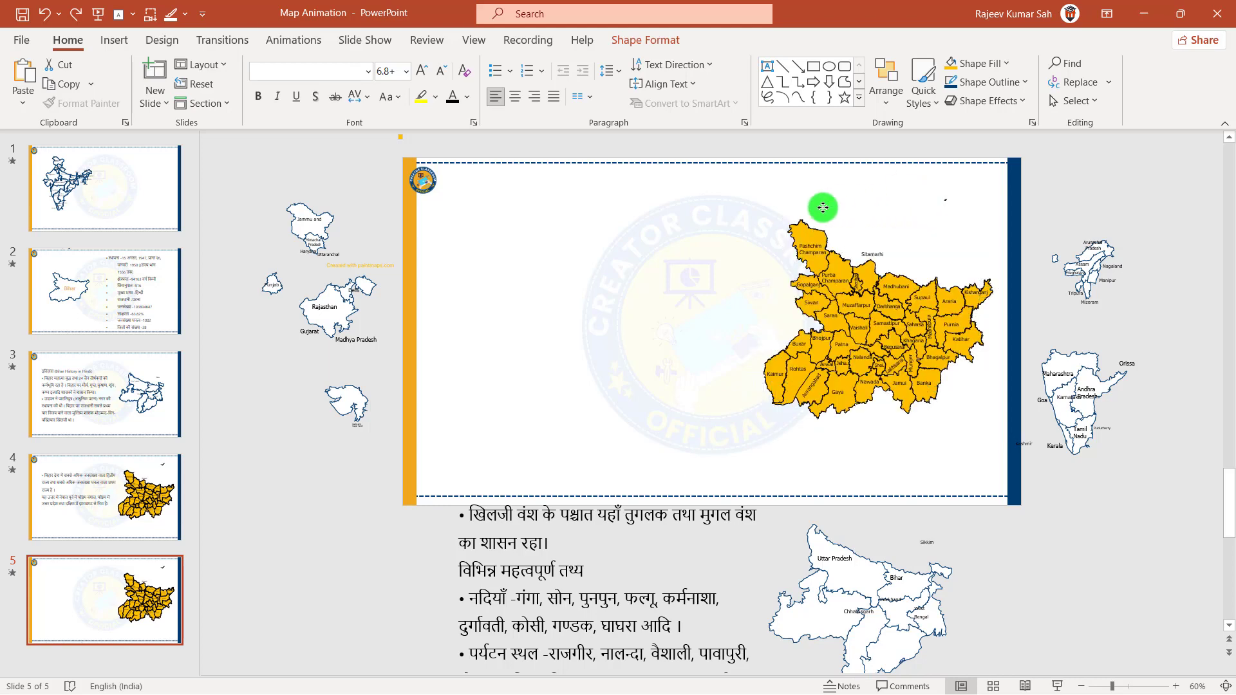
pyautogui.moveTo(767, 212); pyautogui.dragTo(620, 216)
# Move the Hindi text box back onto the right side of the slide
pyautogui.click(621, 543)
pyautogui.moveTo(767, 532); pyautogui.dragTo(1035, 189)
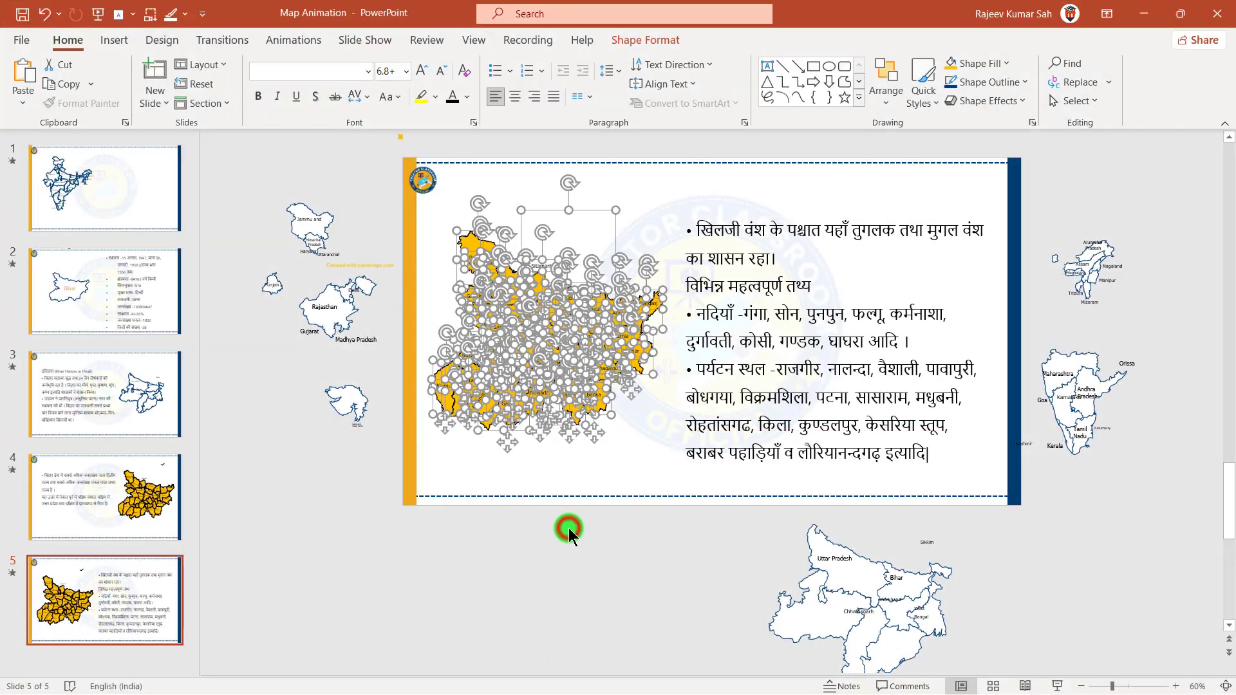
pyautogui.click(569, 528)
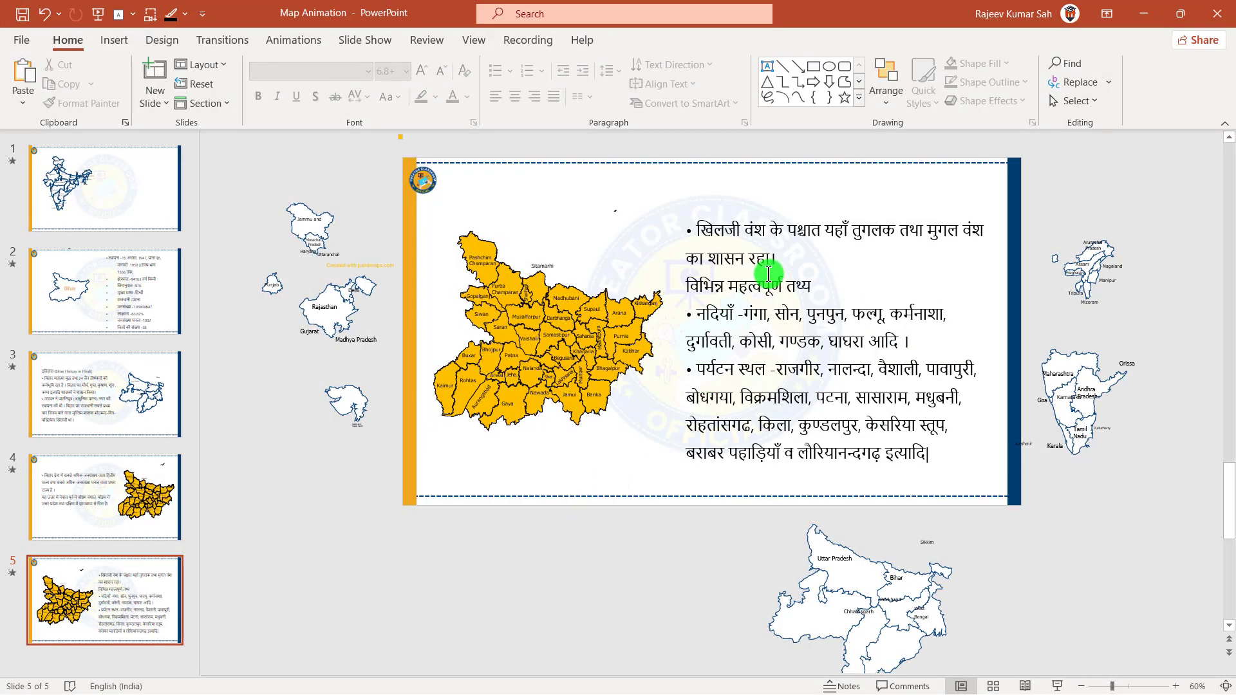
# Copy slide 2's Bihar outline onto slides 5 and 6, parking it off slide 5's right edge
pyautogui.click(133, 572)
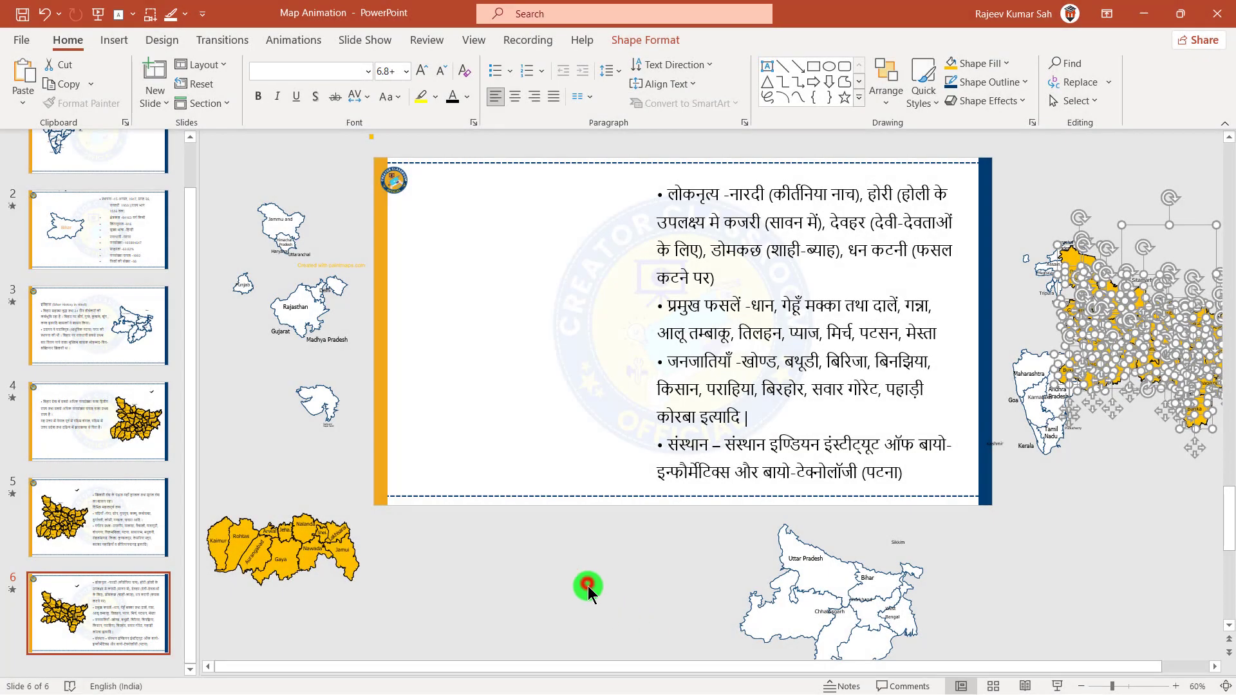
pyautogui.click(91, 226)
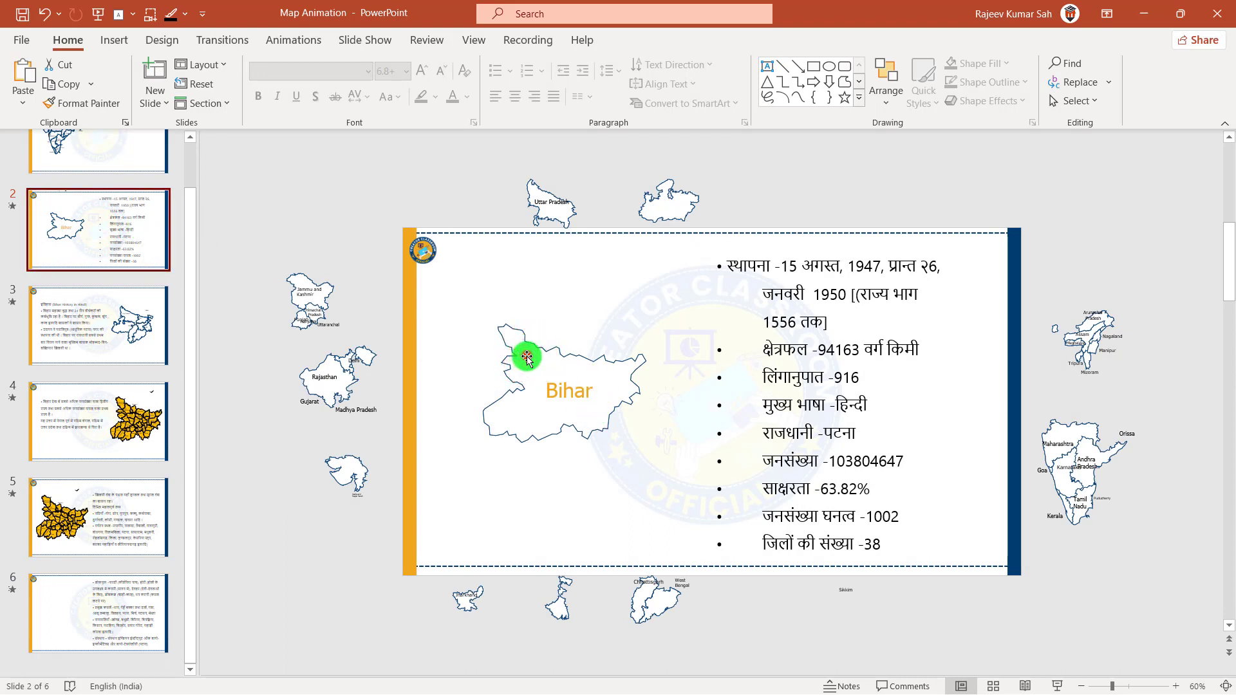
pyautogui.click(527, 356)
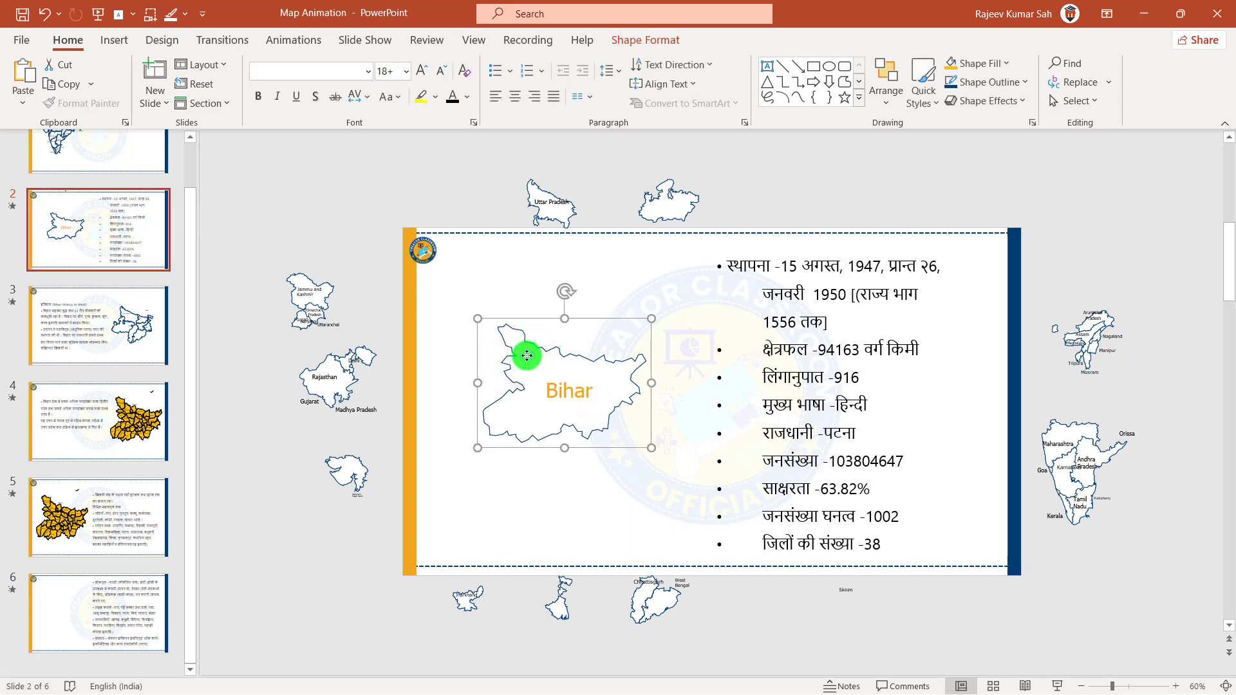
pyautogui.click(105, 519)
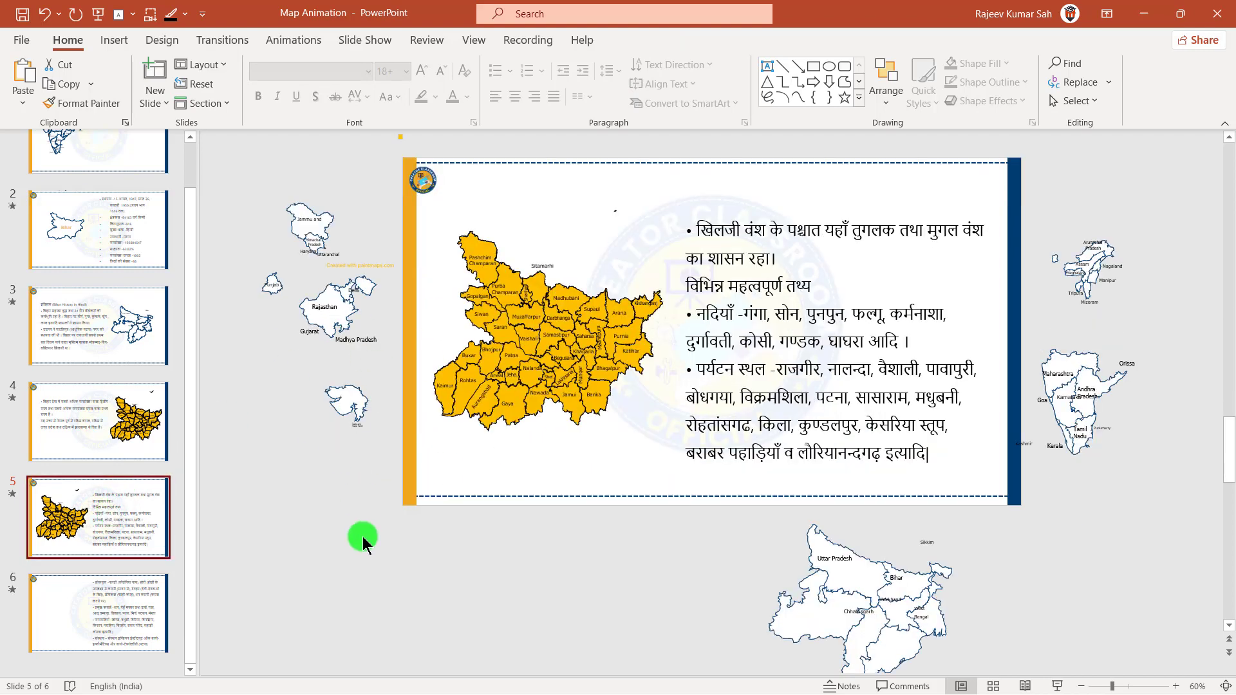
pyautogui.hotkey('ctrl', 'v')
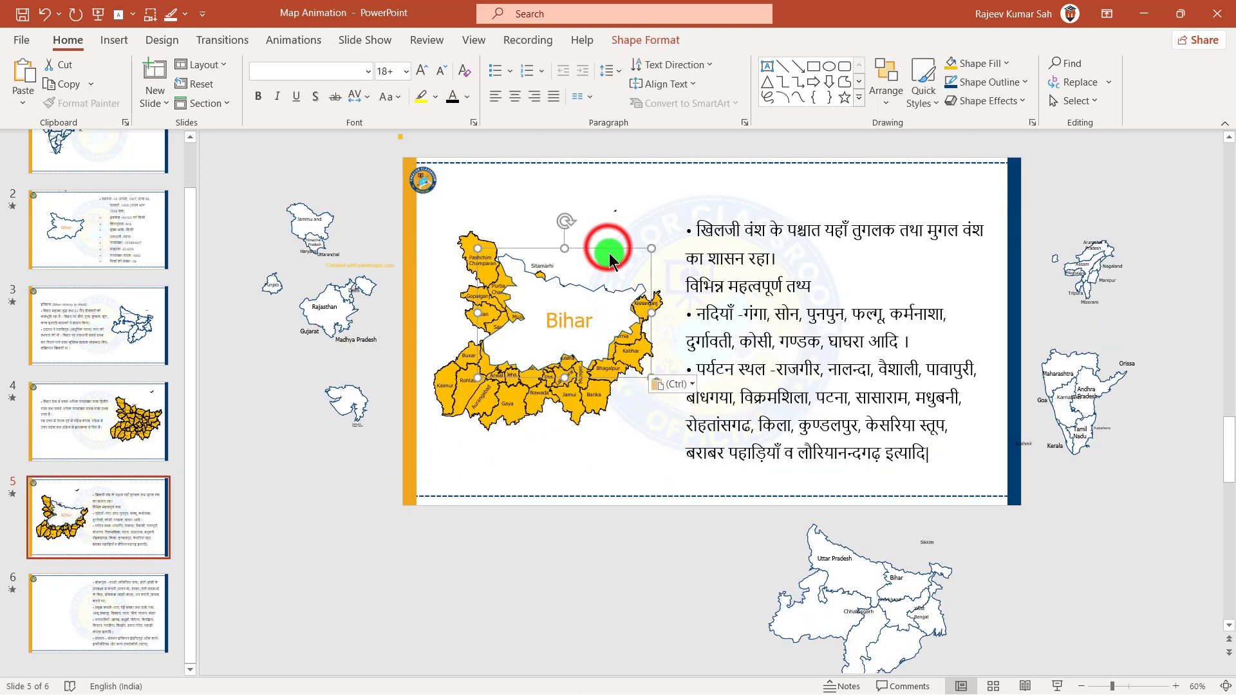
pyautogui.moveTo(609, 259)
pyautogui.mouseDown()
pyautogui.moveTo(1096, 252)
pyautogui.moveTo(1192, 232)
pyautogui.mouseUp()
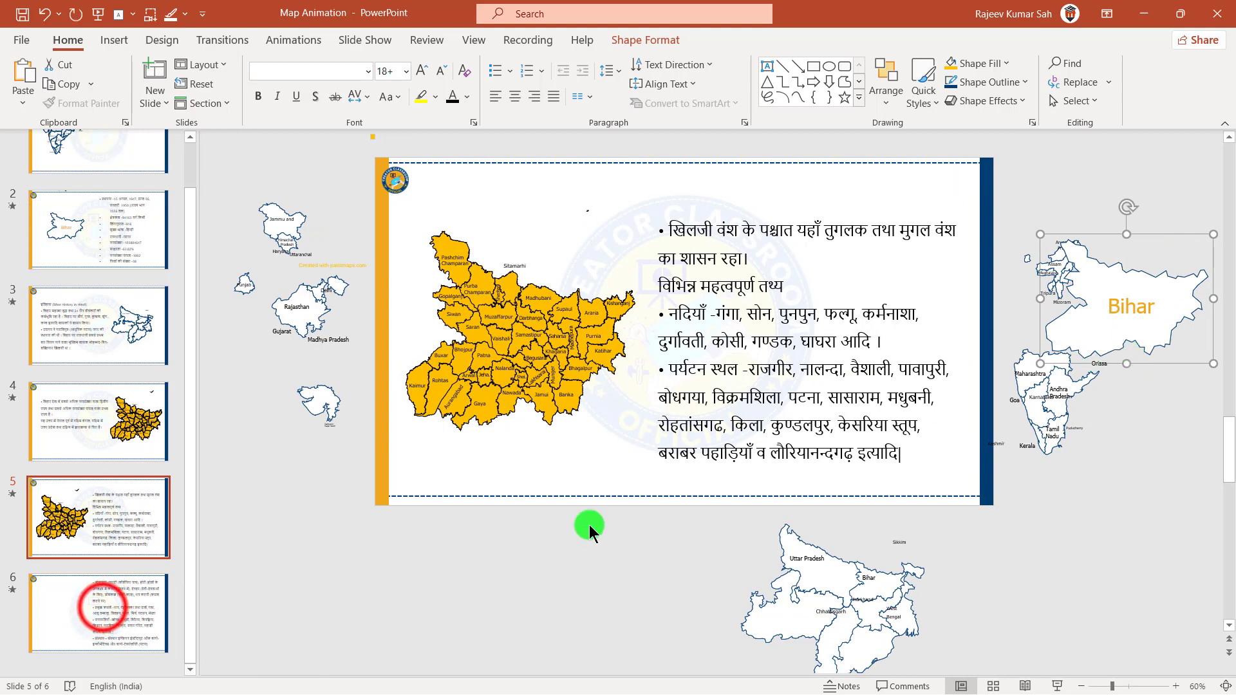
pyautogui.click(103, 587)
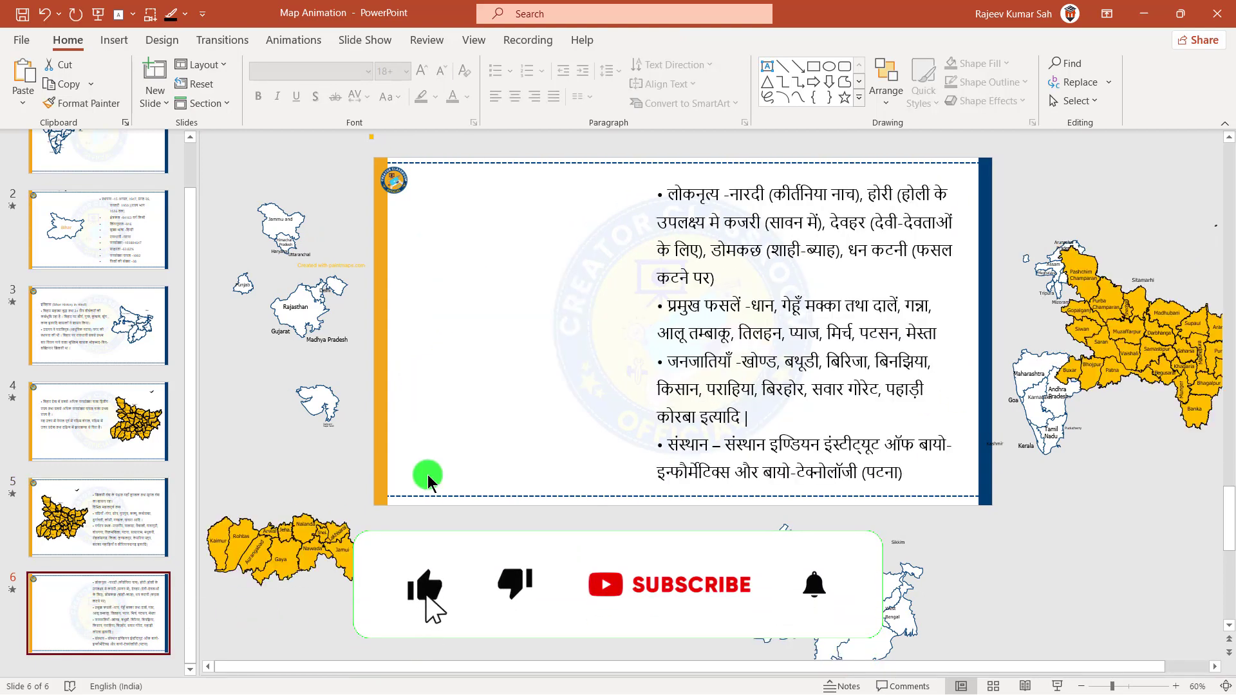
pyautogui.hotkey('ctrl', 'v')
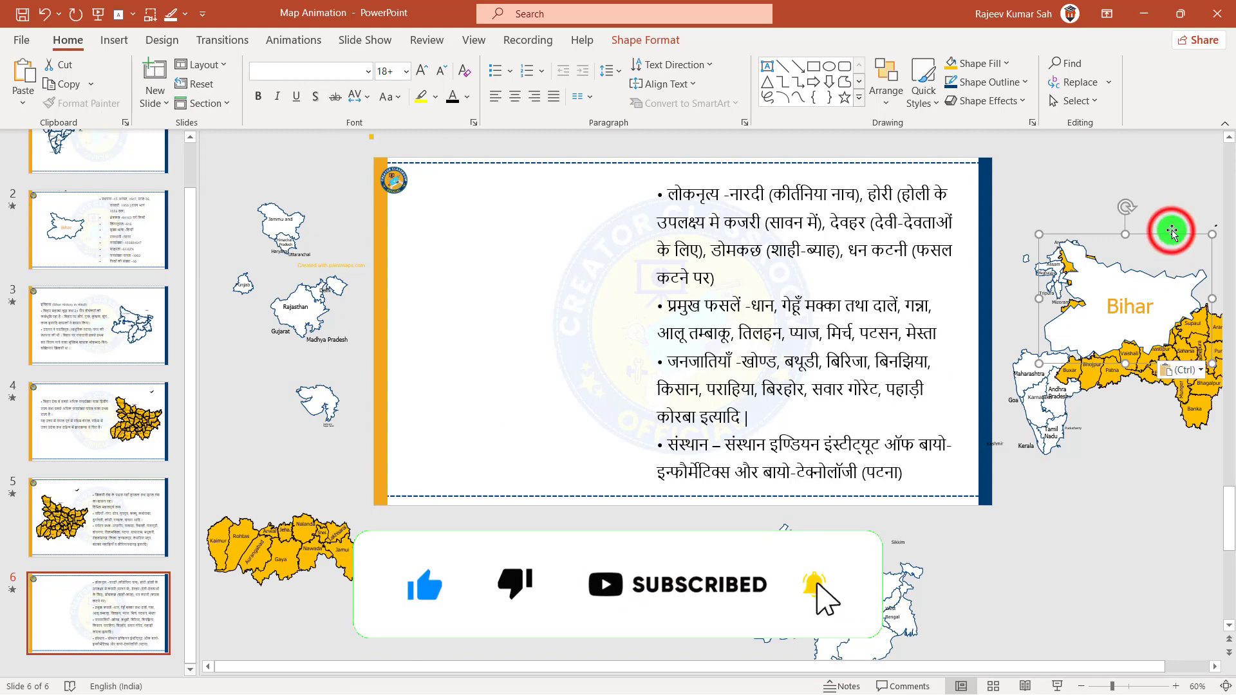
pyautogui.moveTo(1171, 237)
pyautogui.mouseDown()
pyautogui.moveTo(860, 258)
pyautogui.moveTo(621, 254)
pyautogui.mouseUp()
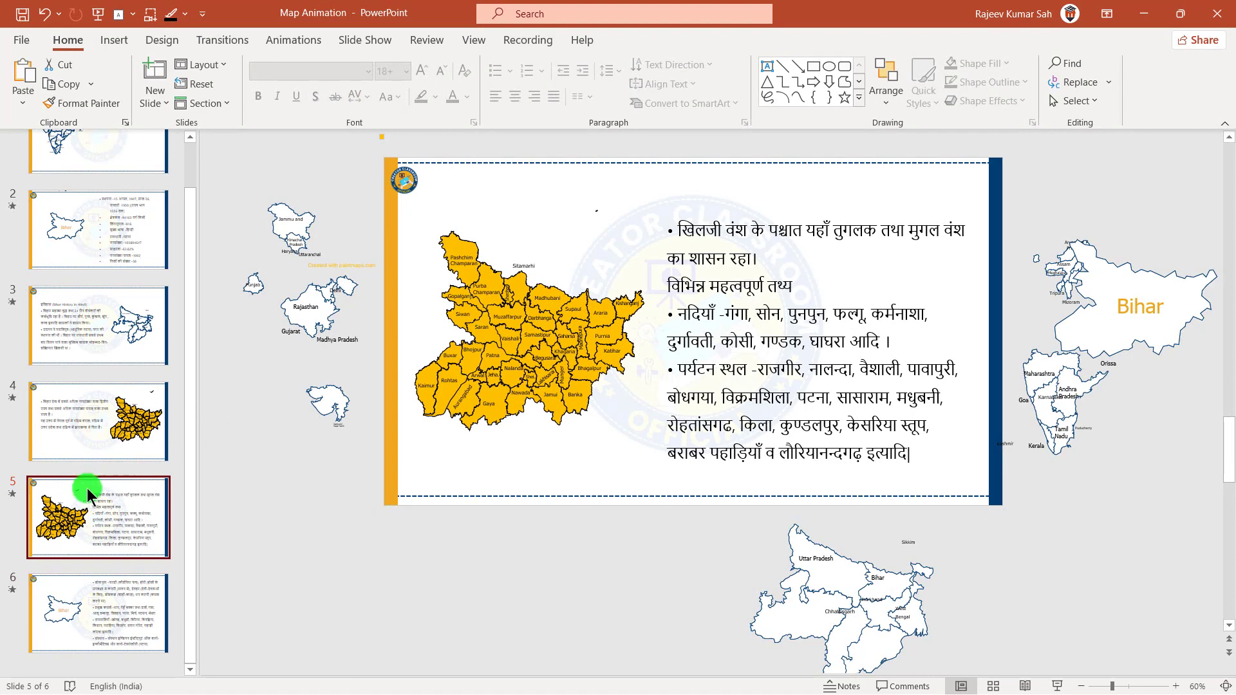
# Copy the red 'Bihar GK in Hindi' title line from Word and paste it onto slide 1
pyautogui.scroll(1, 96, 328)
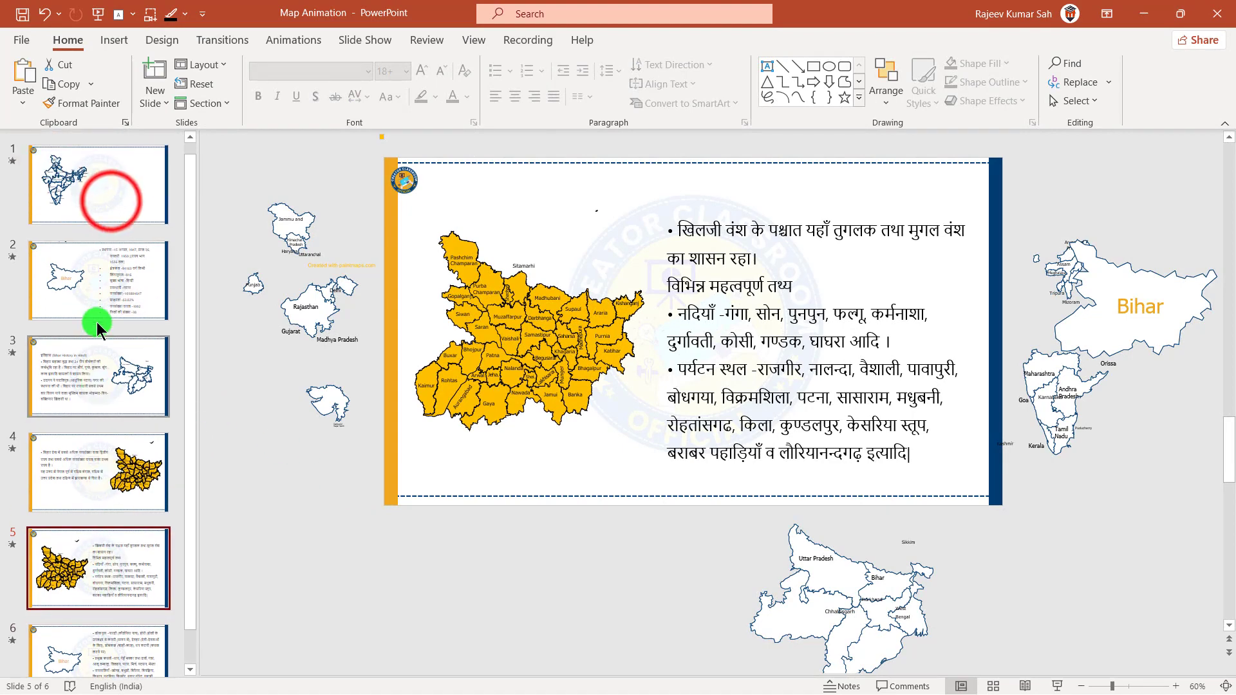
pyautogui.click(111, 201)
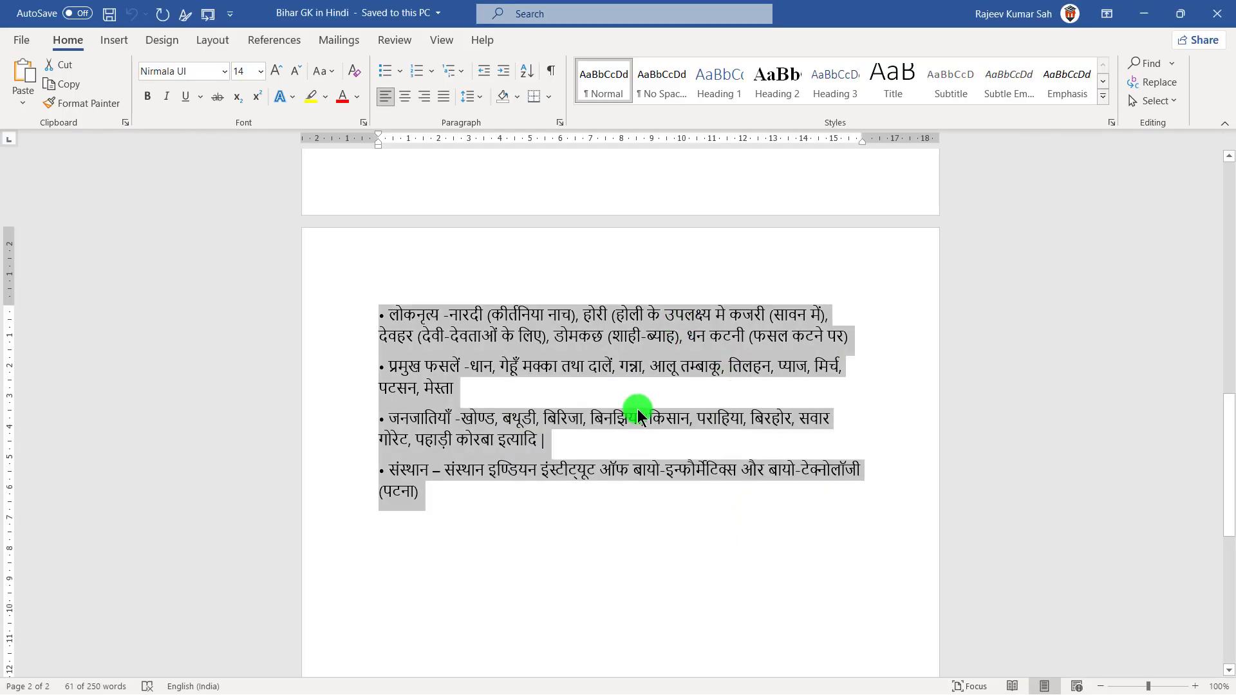
pyautogui.scroll(10, 622, 355)
pyautogui.scroll(10, 626, 345)
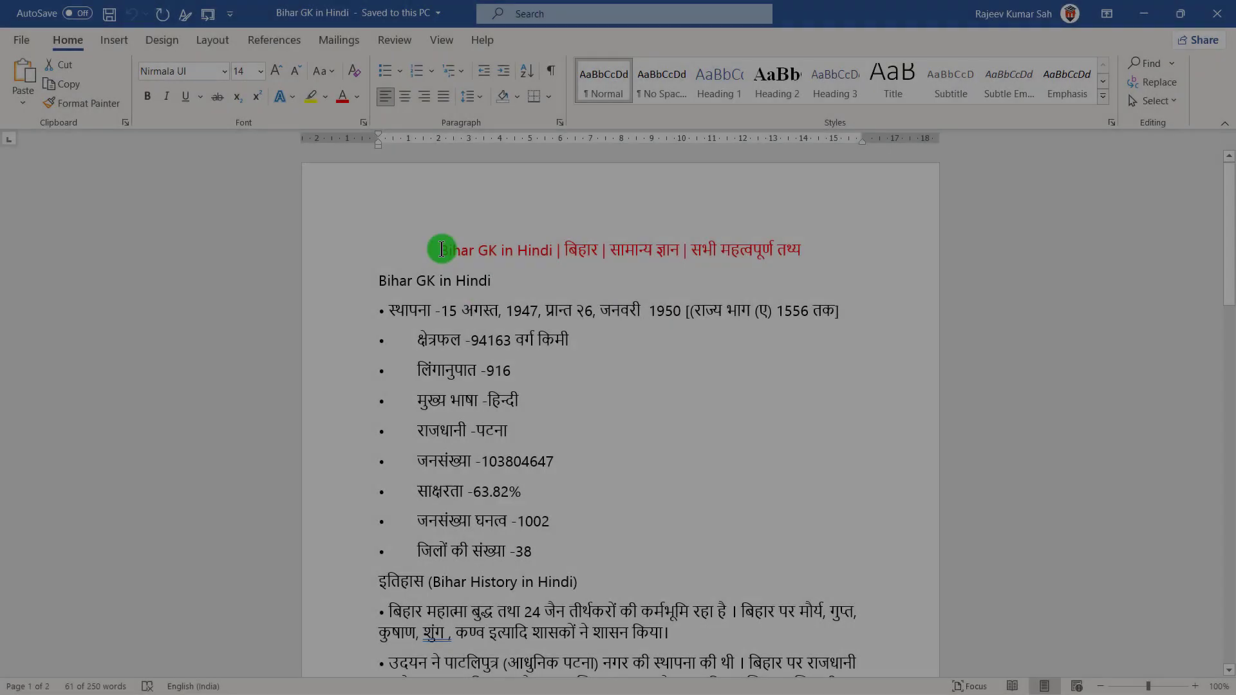
pyautogui.moveTo(442, 250); pyautogui.dragTo(897, 245)
pyautogui.write('Bihar GK in Hindi | बिहार | सामान्य ज्ञान | सभी महत्वपूर्ण तथ्य')
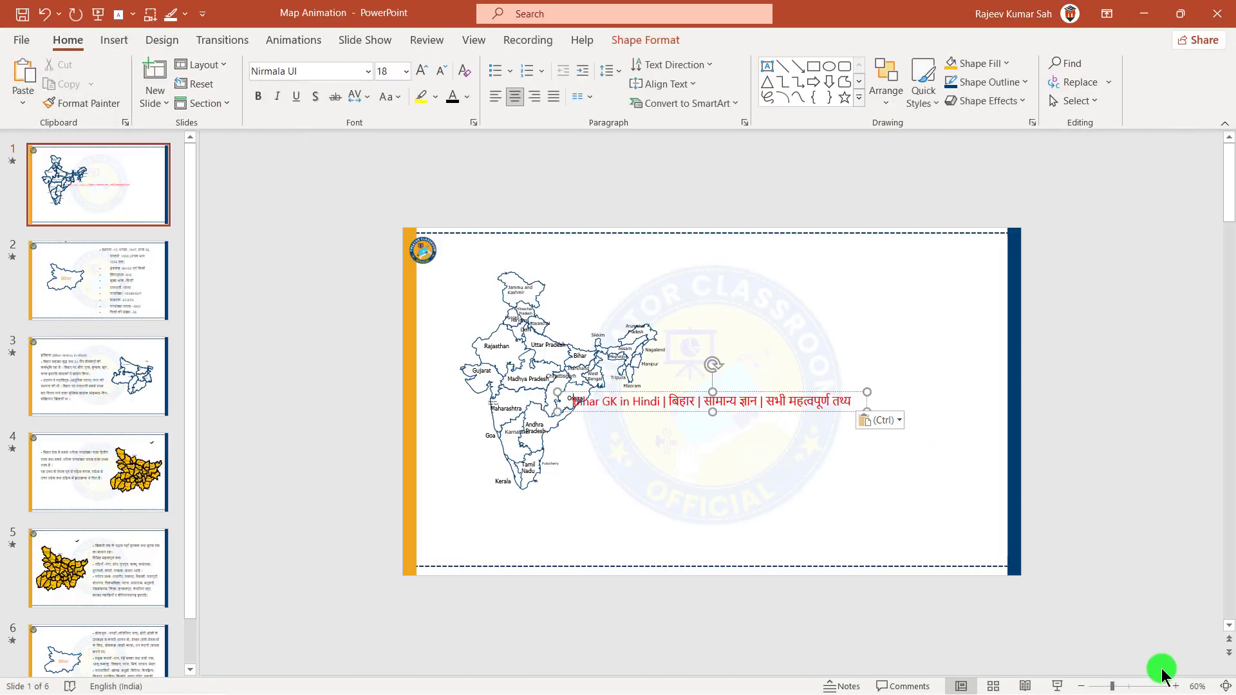
# Move the title box right of the India map, resize it, and set font size 44
pyautogui.click(1225, 686)
pyautogui.moveTo(947, 400); pyautogui.dragTo(876, 400)
pyautogui.moveTo(686, 380); pyautogui.dragTo(915, 291)
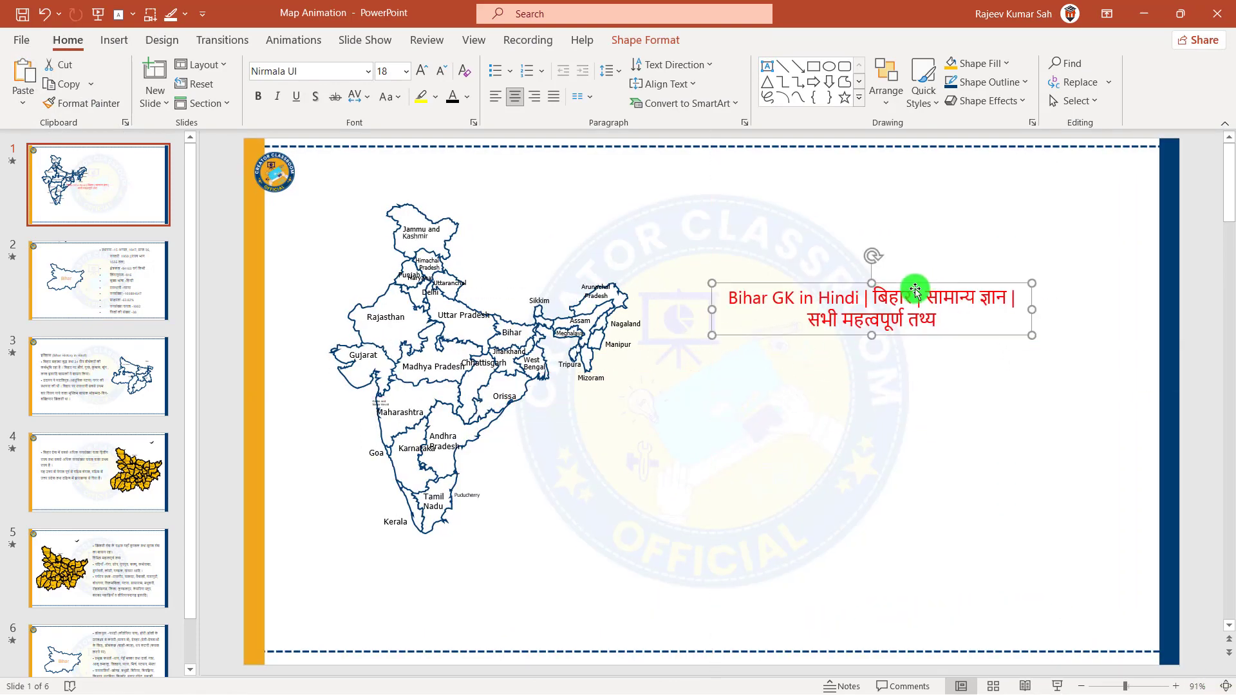
pyautogui.click(422, 71)
pyautogui.click(422, 71)
pyautogui.click(421, 71)
pyautogui.click(422, 71)
pyautogui.click(422, 71)
pyautogui.moveTo(711, 399); pyautogui.dragTo(657, 405)
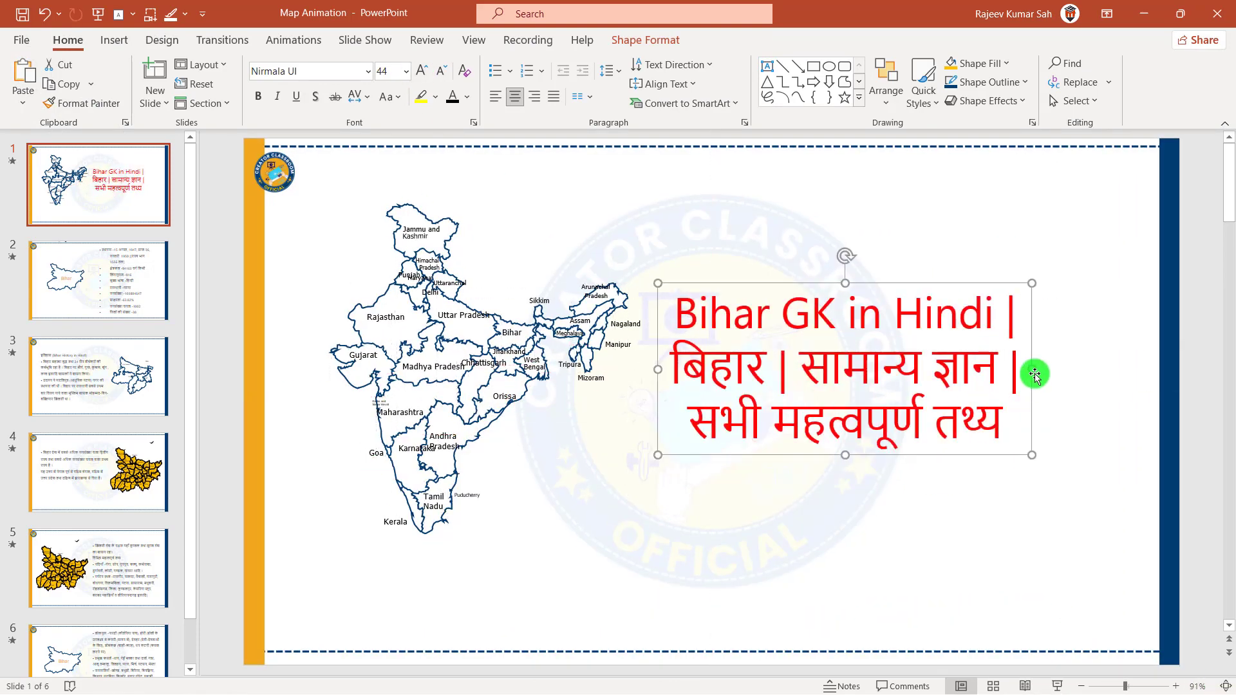
pyautogui.moveTo(1034, 374); pyautogui.dragTo(1120, 369)
# Put 'Bihar GK in Hindi' on its own line and make the title bold orange-gold
pyautogui.click(1039, 325)
pyautogui.press('Delete')
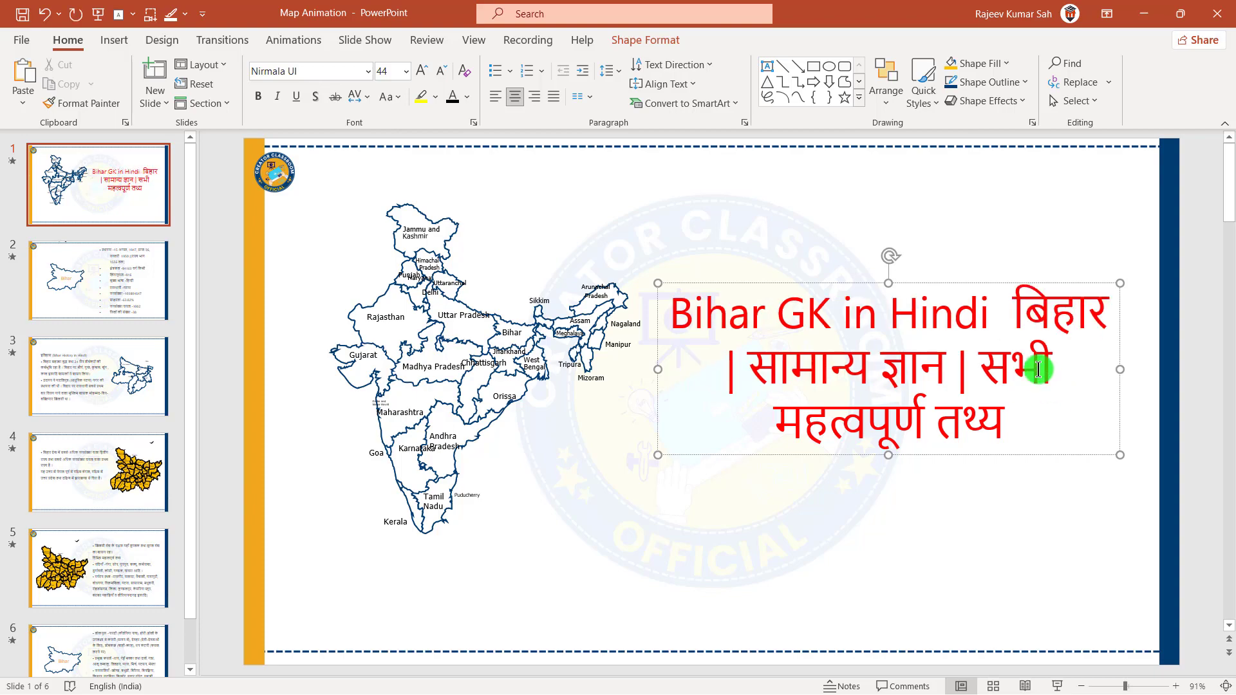
pyautogui.press('Return')
pyautogui.press('Escape')
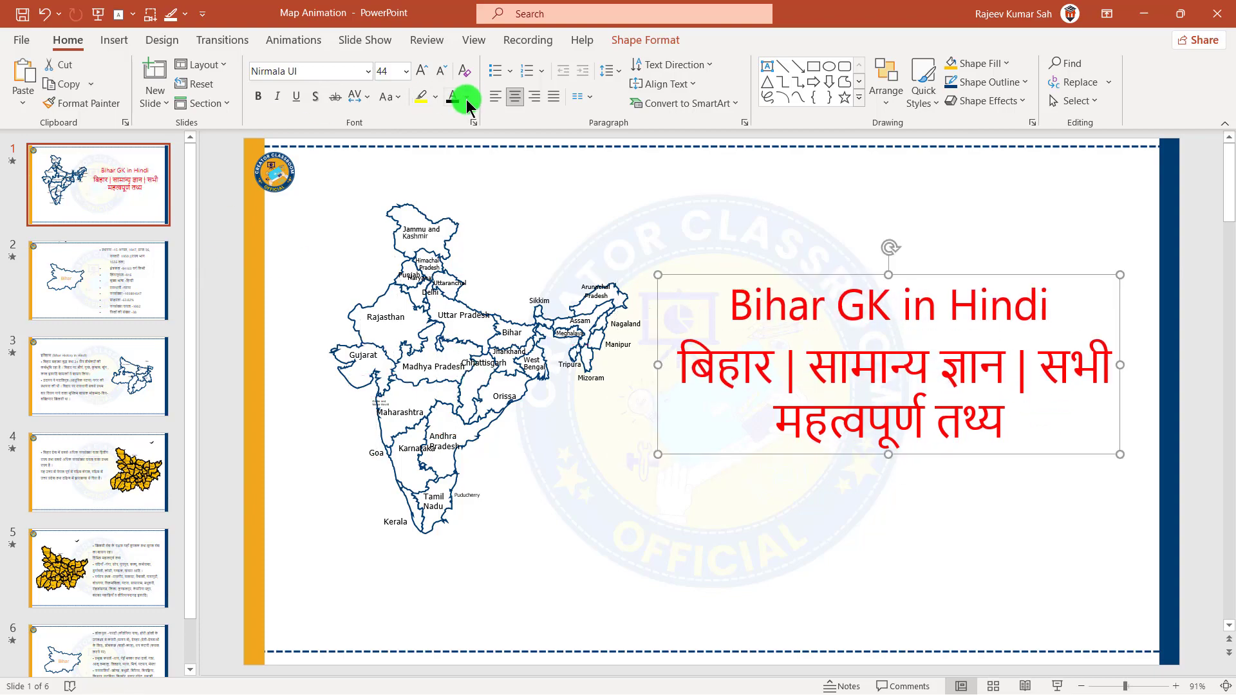
pyautogui.click(466, 96)
pyautogui.click(473, 218)
pyautogui.hotkey('ctrl', 'b')
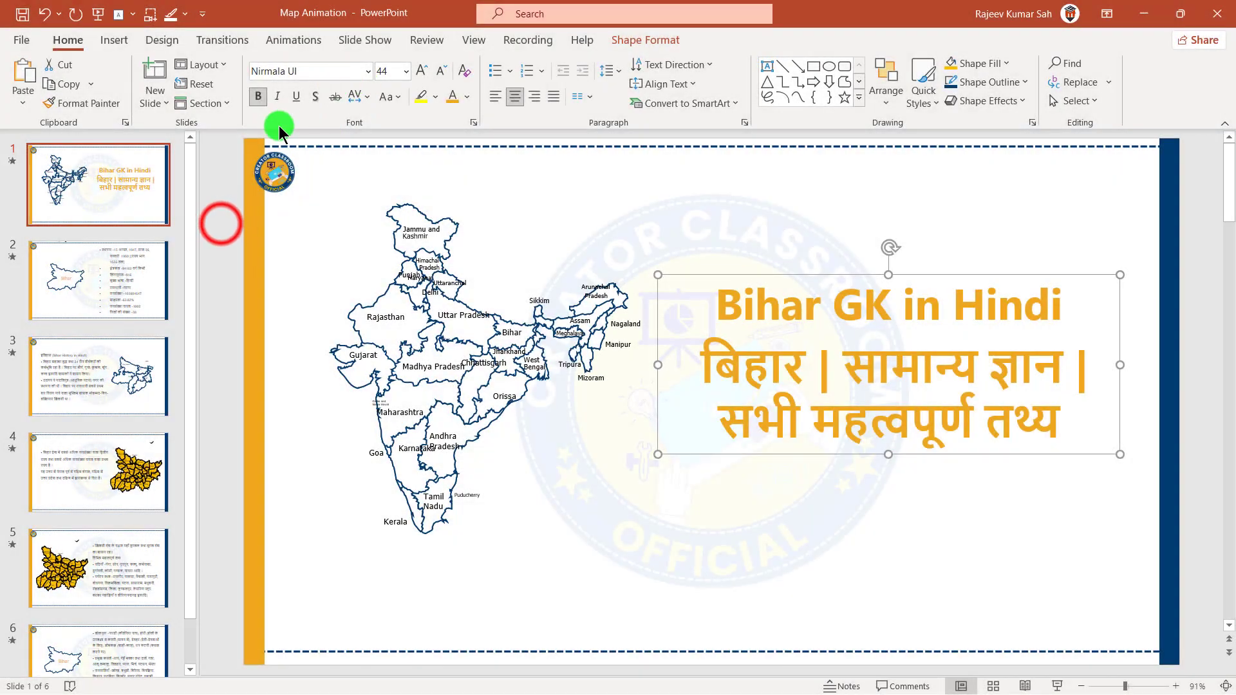
pyautogui.click(221, 224)
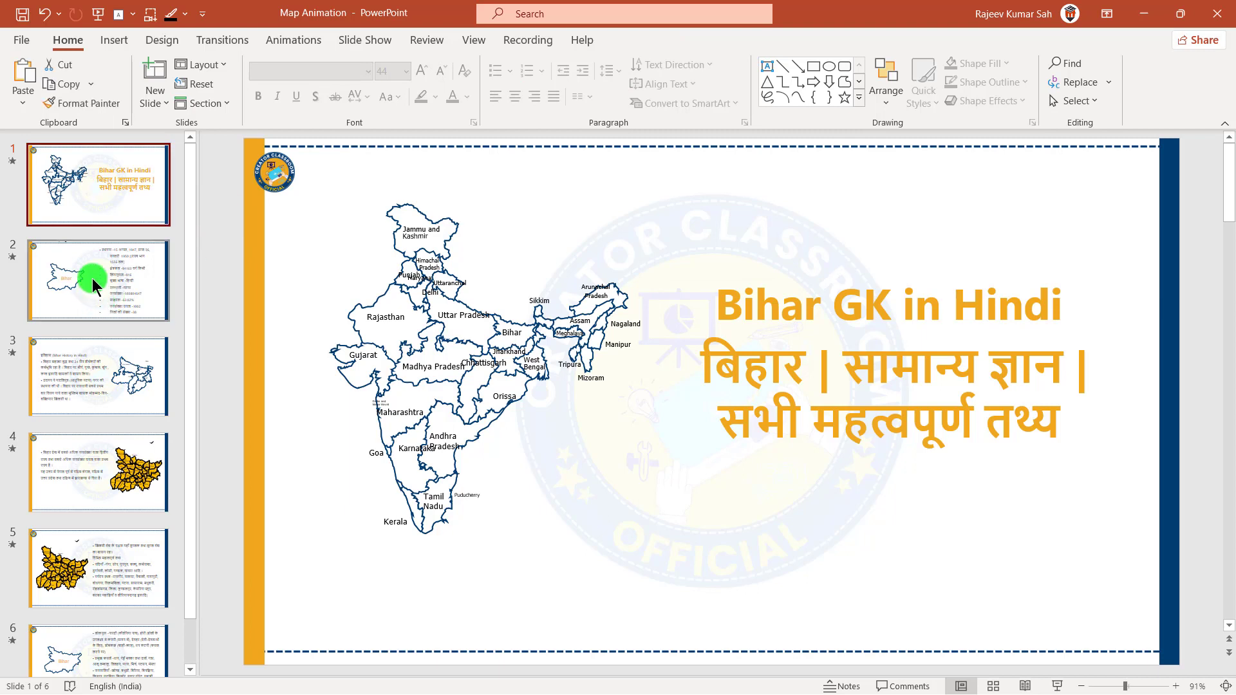
# Select all six slides in the thumbnail pane
pyautogui.scroll(-2, 102, 483)
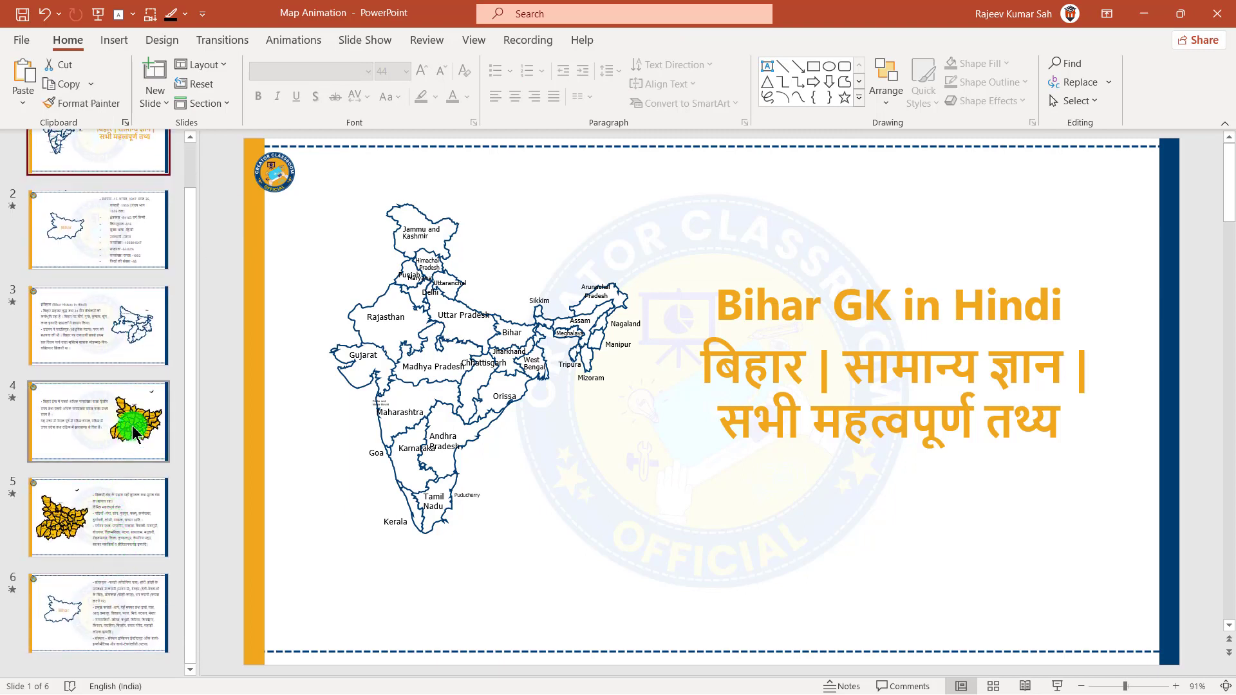
pyautogui.scroll(2, 138, 398)
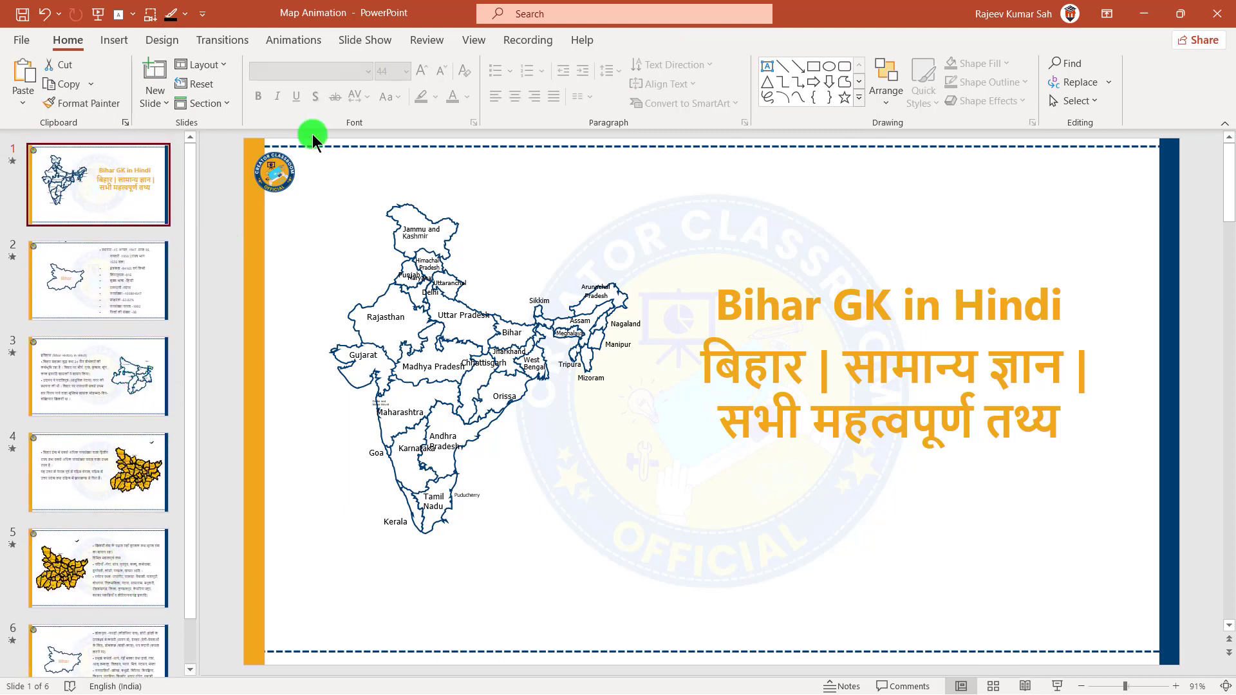
pyautogui.click(102, 194)
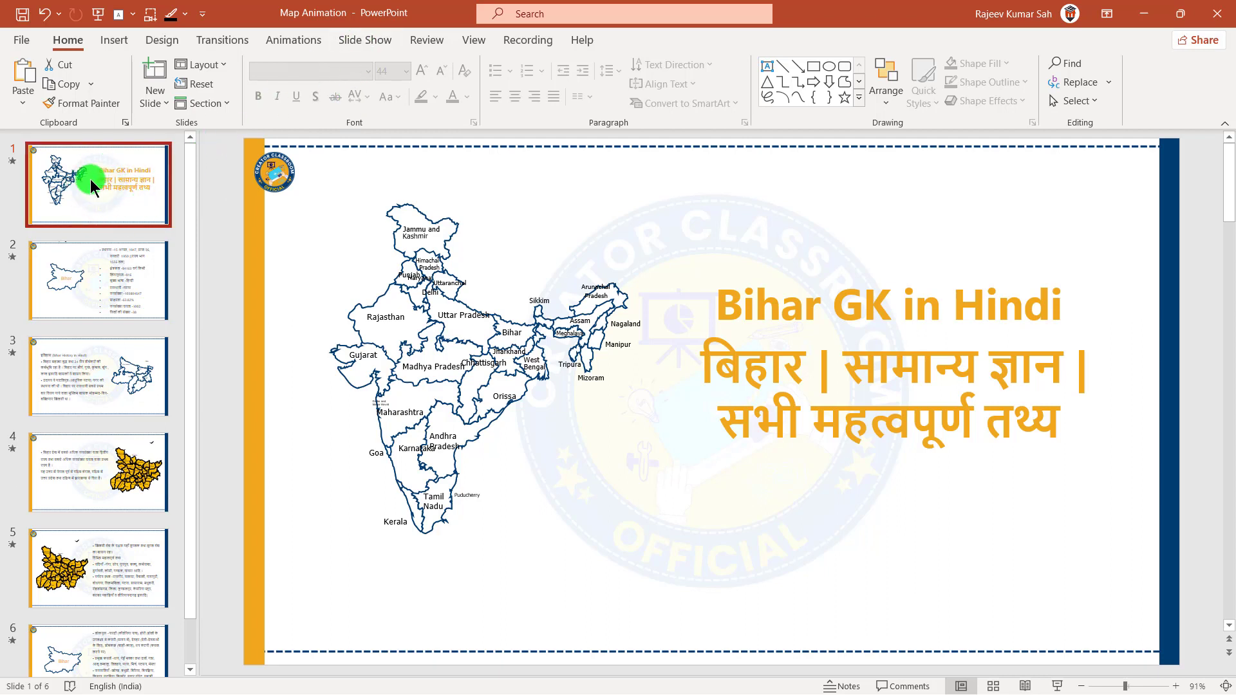
pyautogui.hotkey('ctrl', 'a')
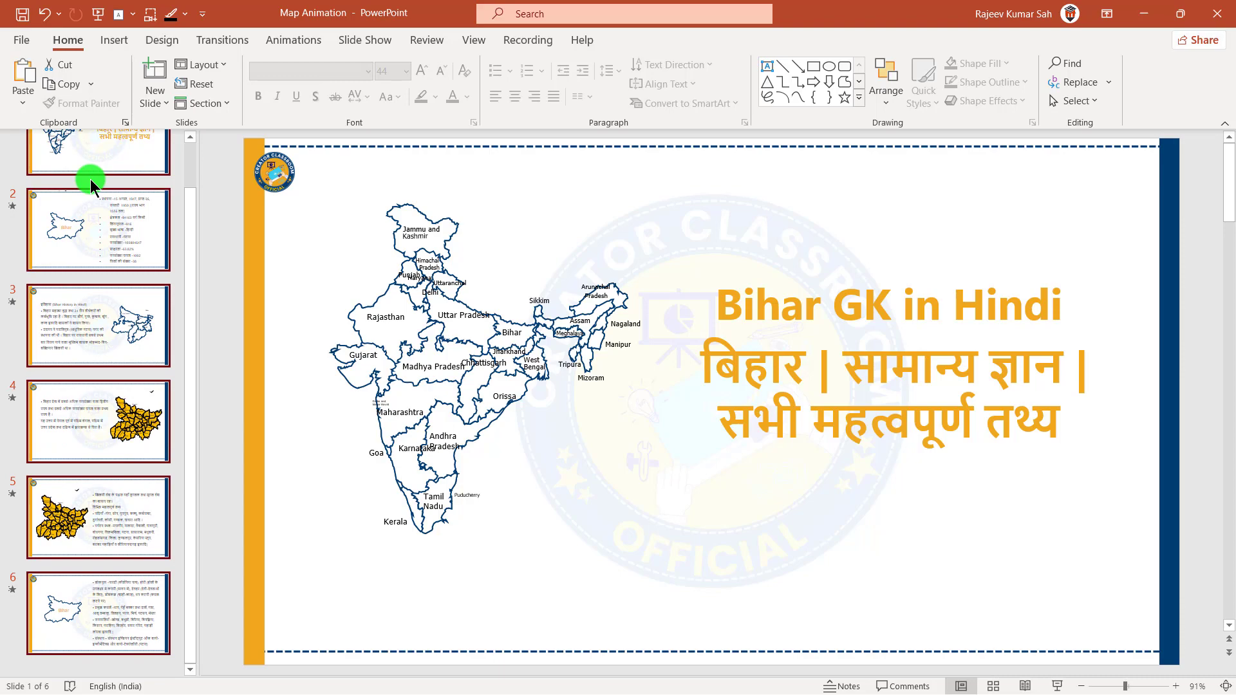
# Apply the Morph transition to all six slides, confirming it on slides 3 and 4
pyautogui.click(235, 40)
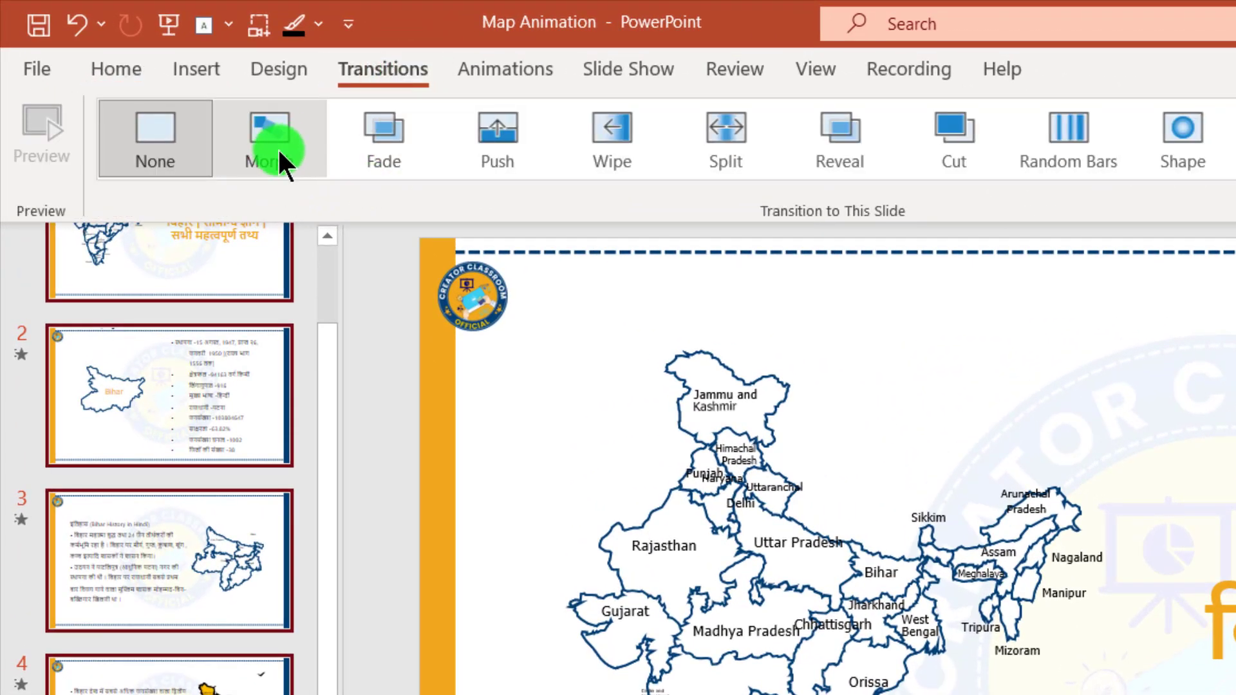
pyautogui.click(287, 135)
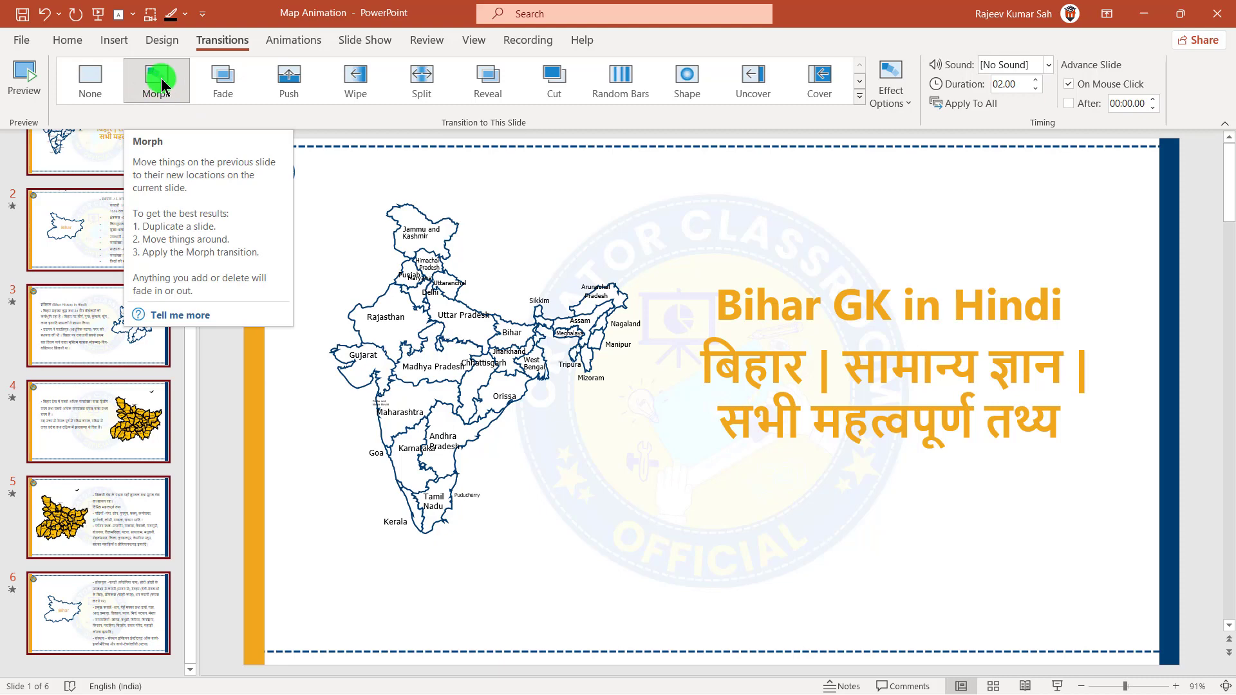
pyautogui.click(91, 316)
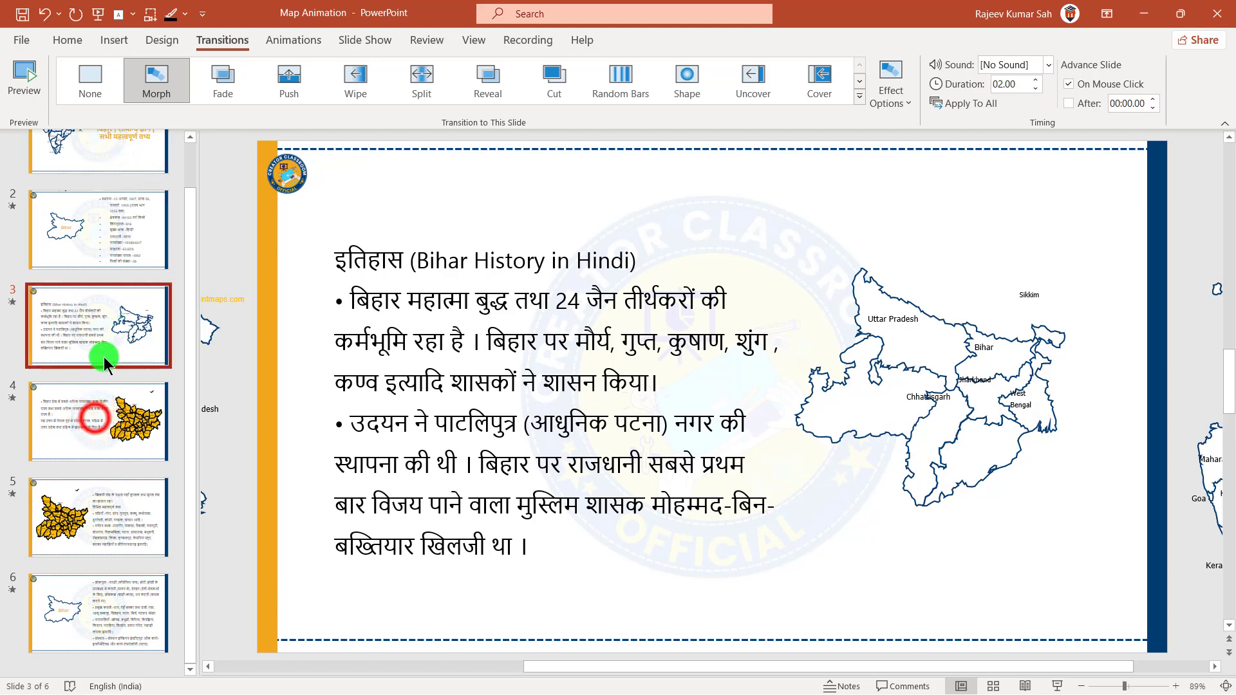
pyautogui.click(96, 422)
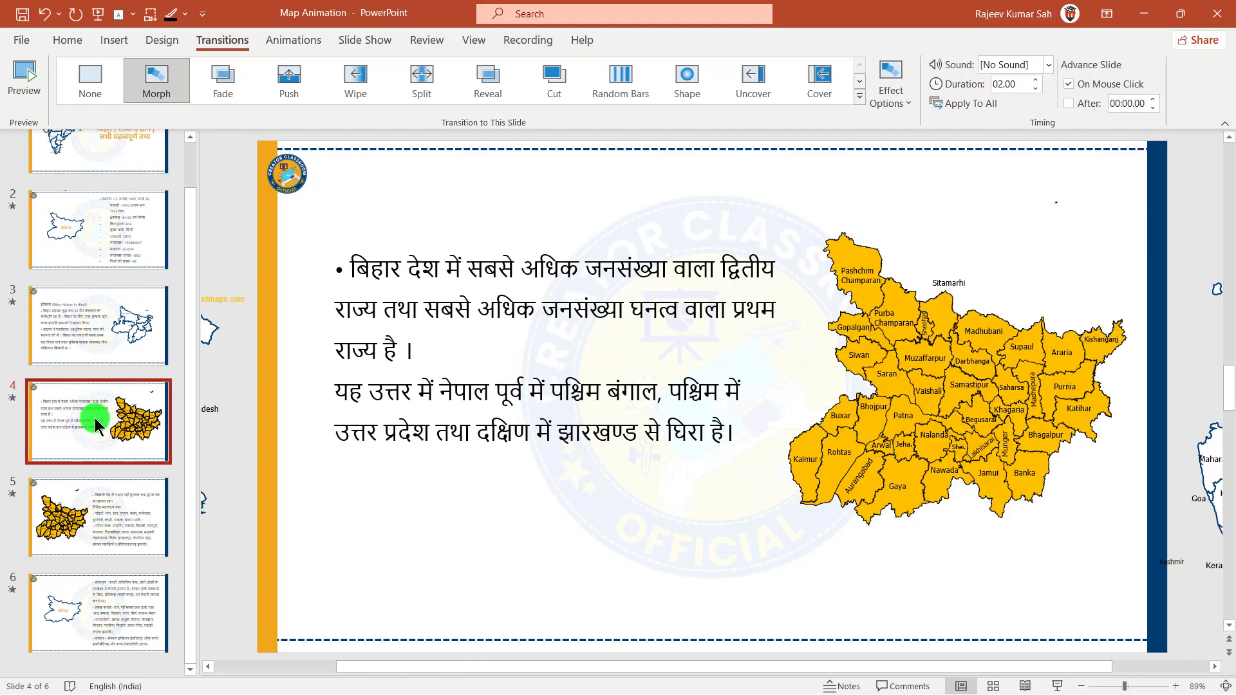
pyautogui.click(90, 348)
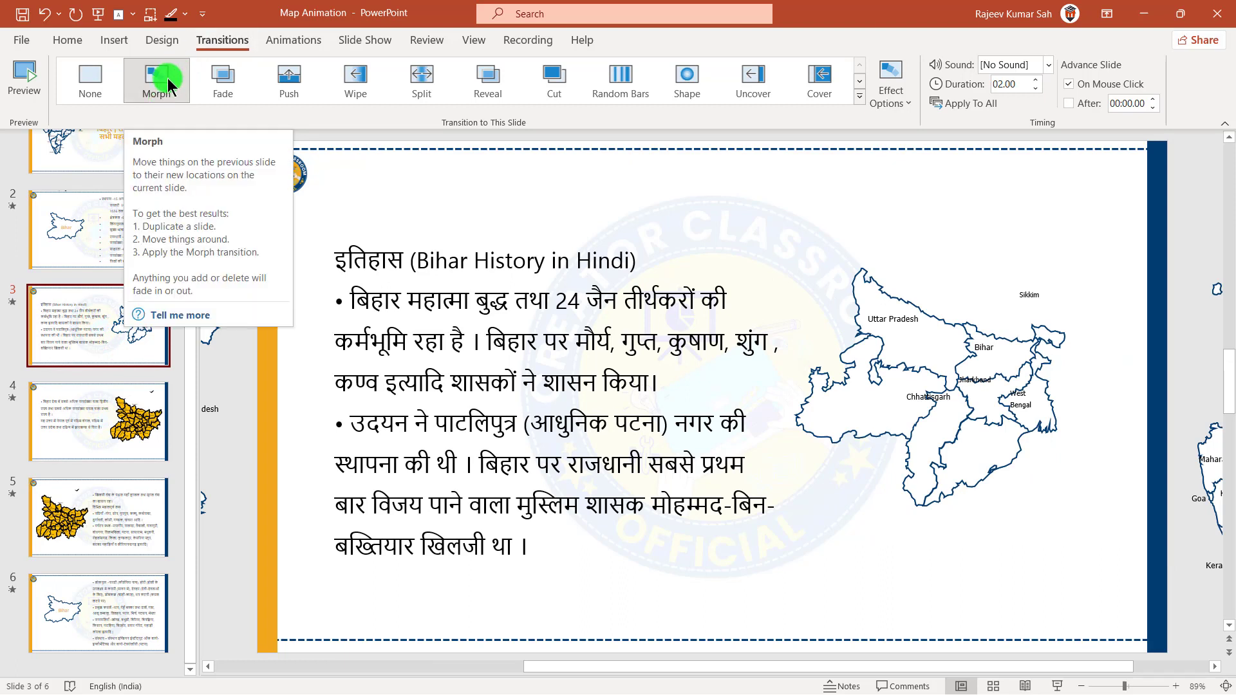
pyautogui.click(419, 176)
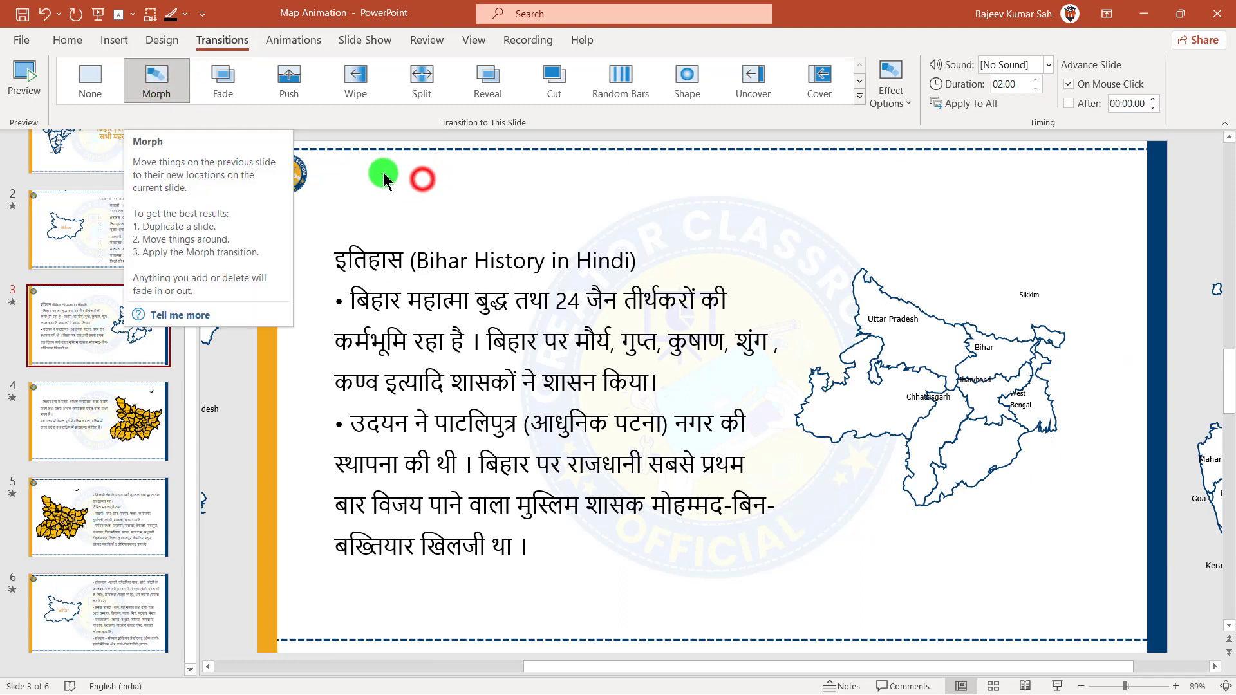
pyautogui.click(369, 42)
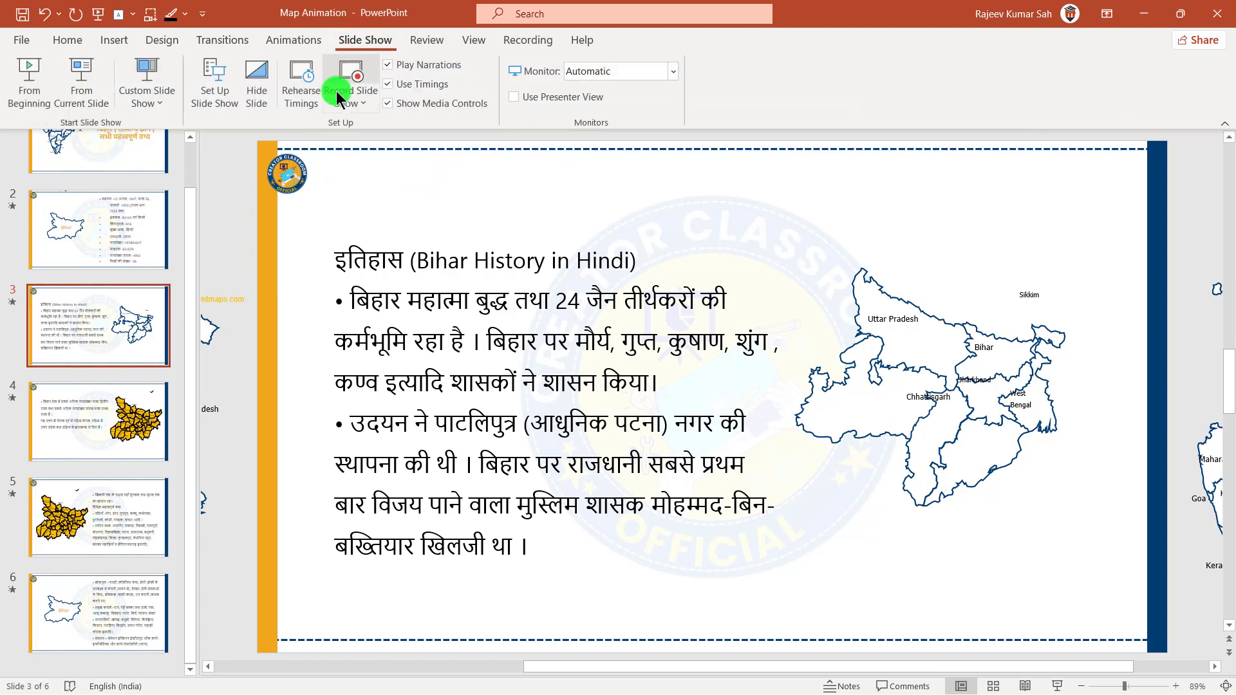
pyautogui.click(32, 79)
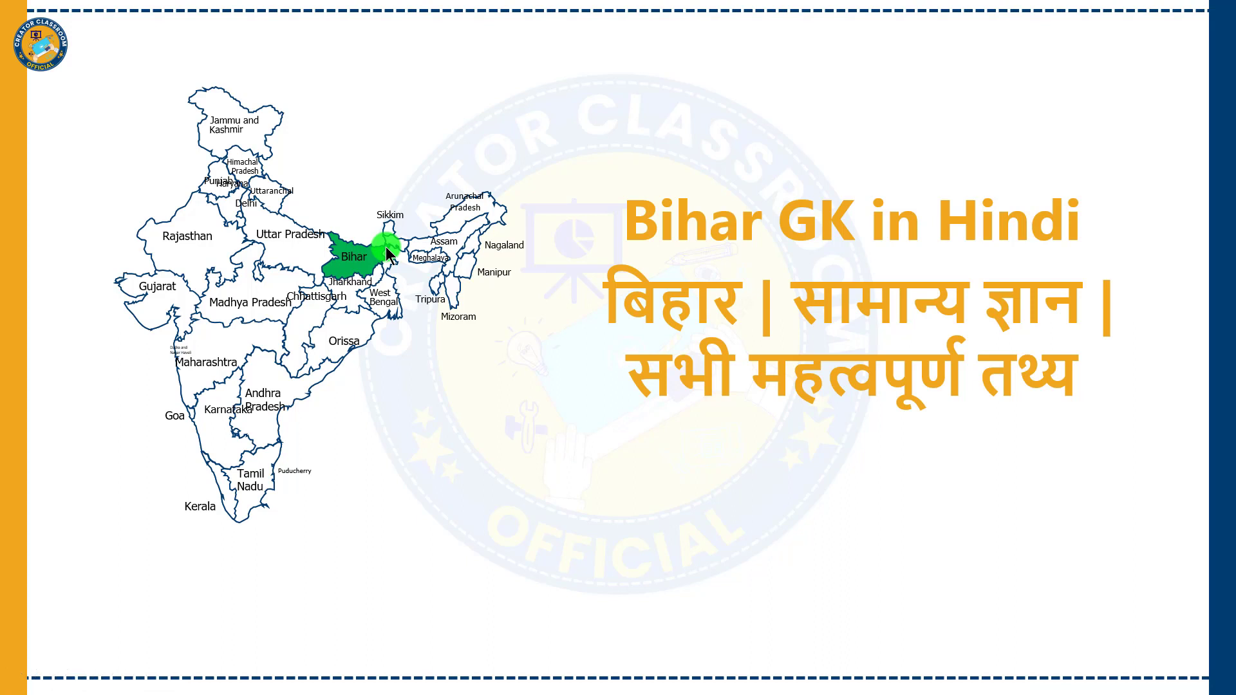
pyautogui.click(386, 251)
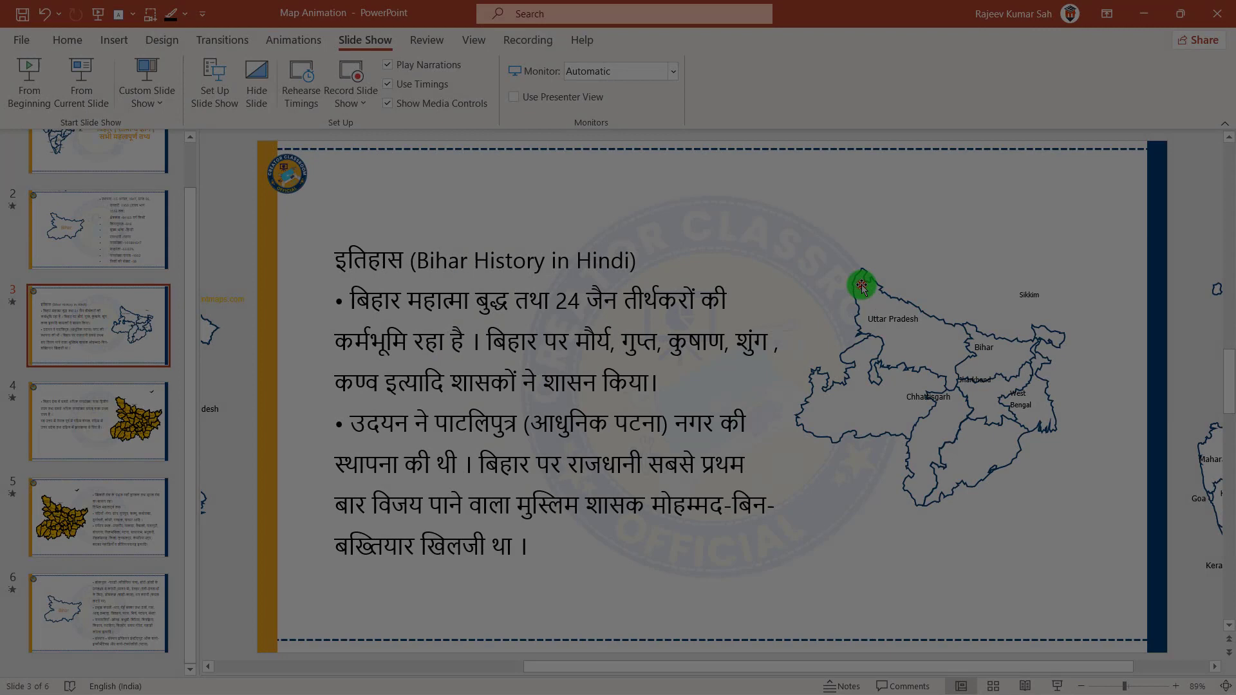
# Give the Uttar Pradesh shape a Wipe effect plus a coloured Fill Color emphasis
pyautogui.click(861, 285)
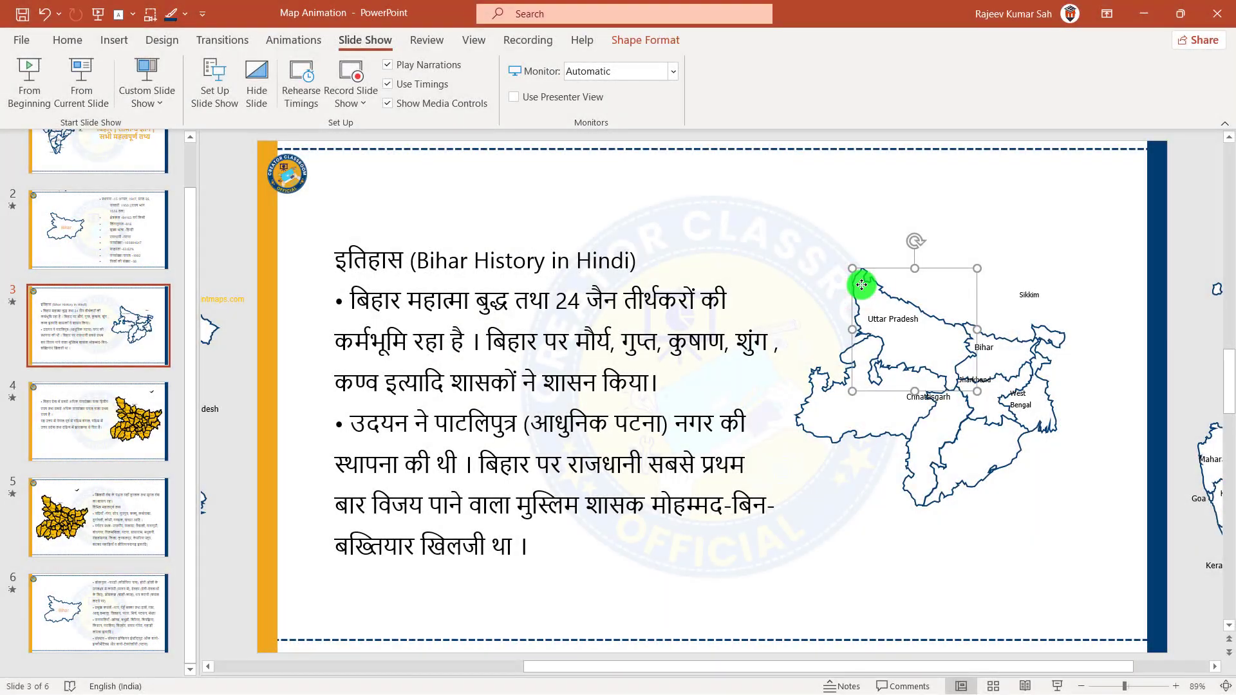
pyautogui.click(276, 38)
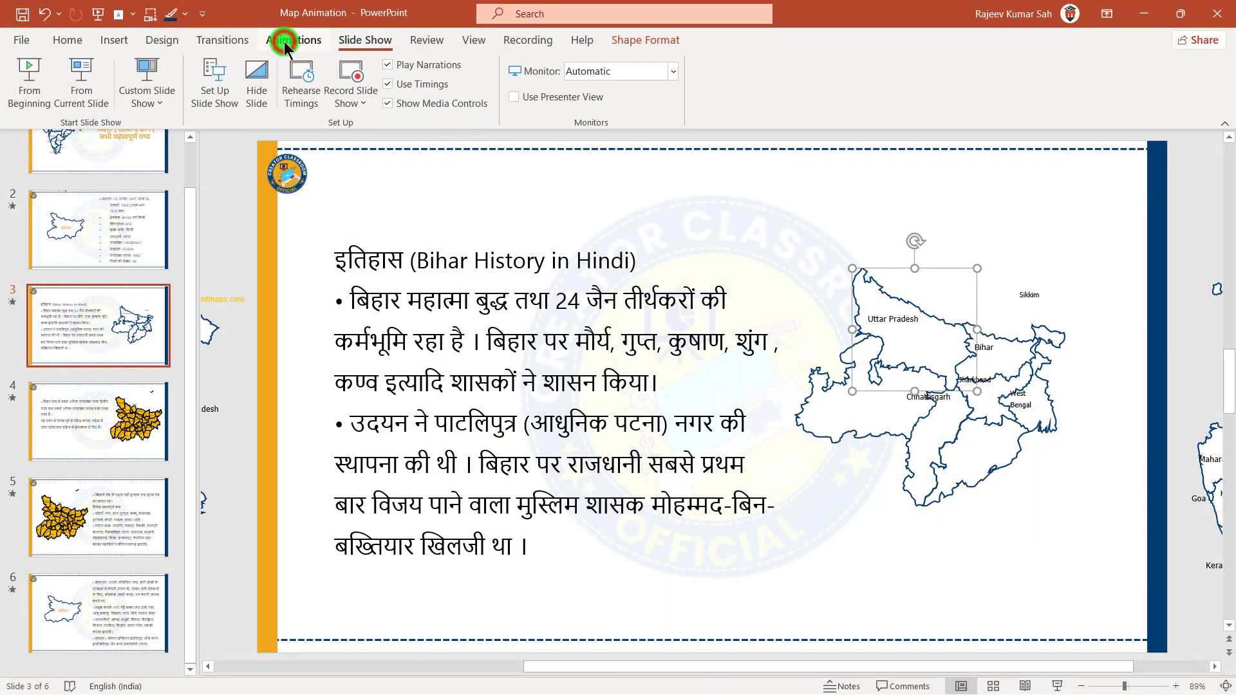
pyautogui.click(489, 85)
pyautogui.click(494, 90)
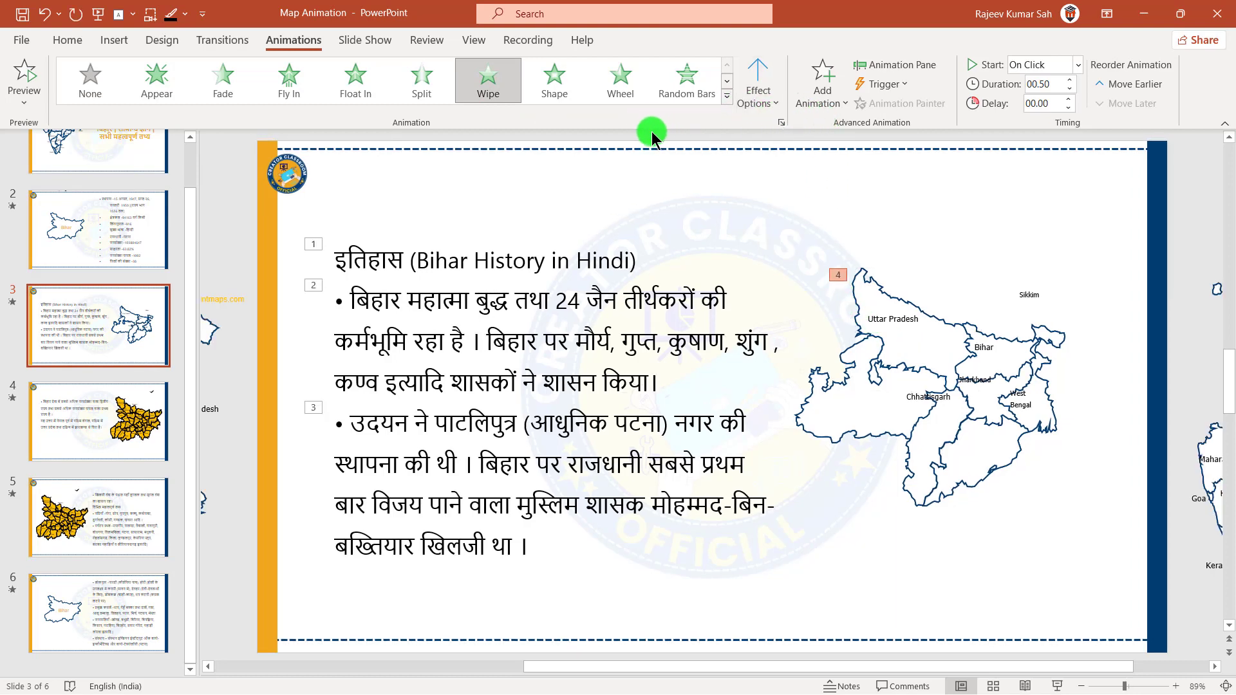
pyautogui.click(823, 106)
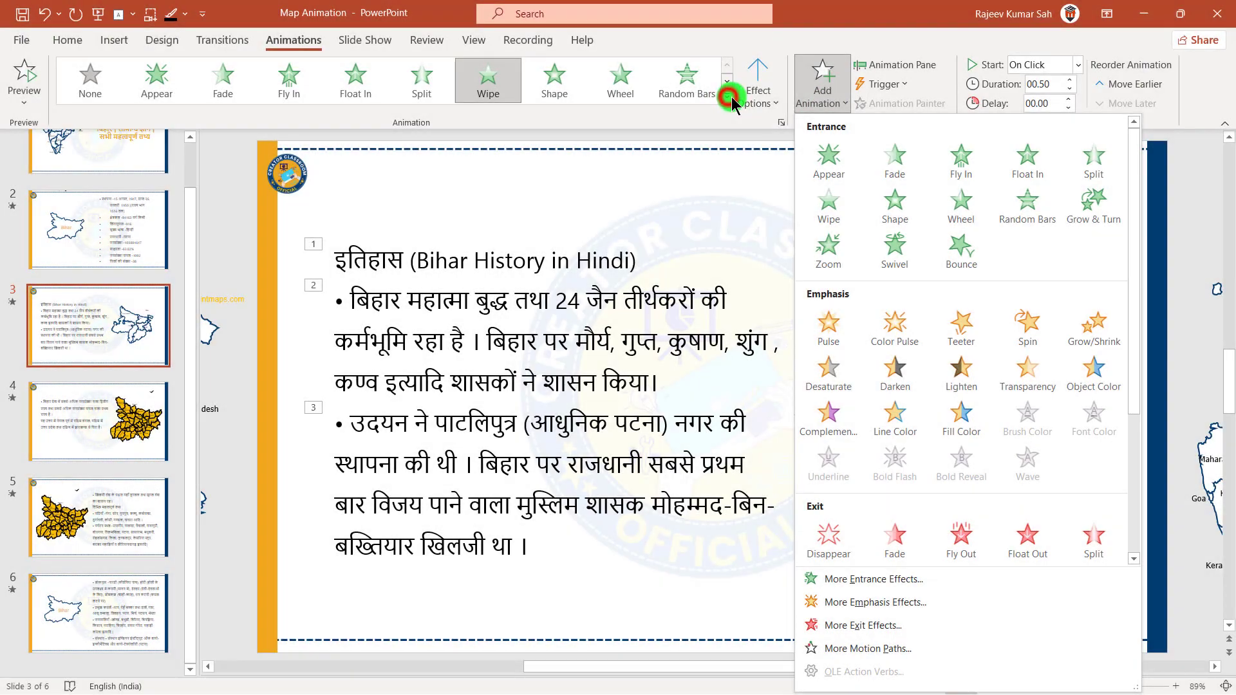
pyautogui.click(727, 95)
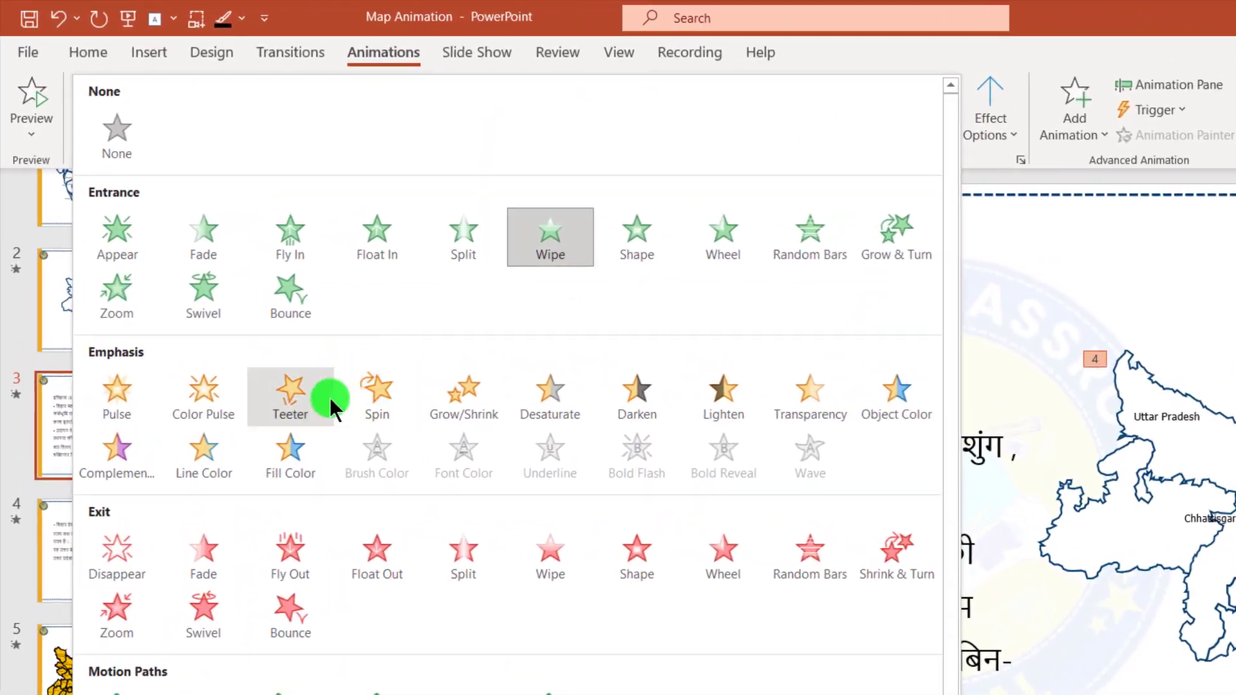
pyautogui.click(280, 433)
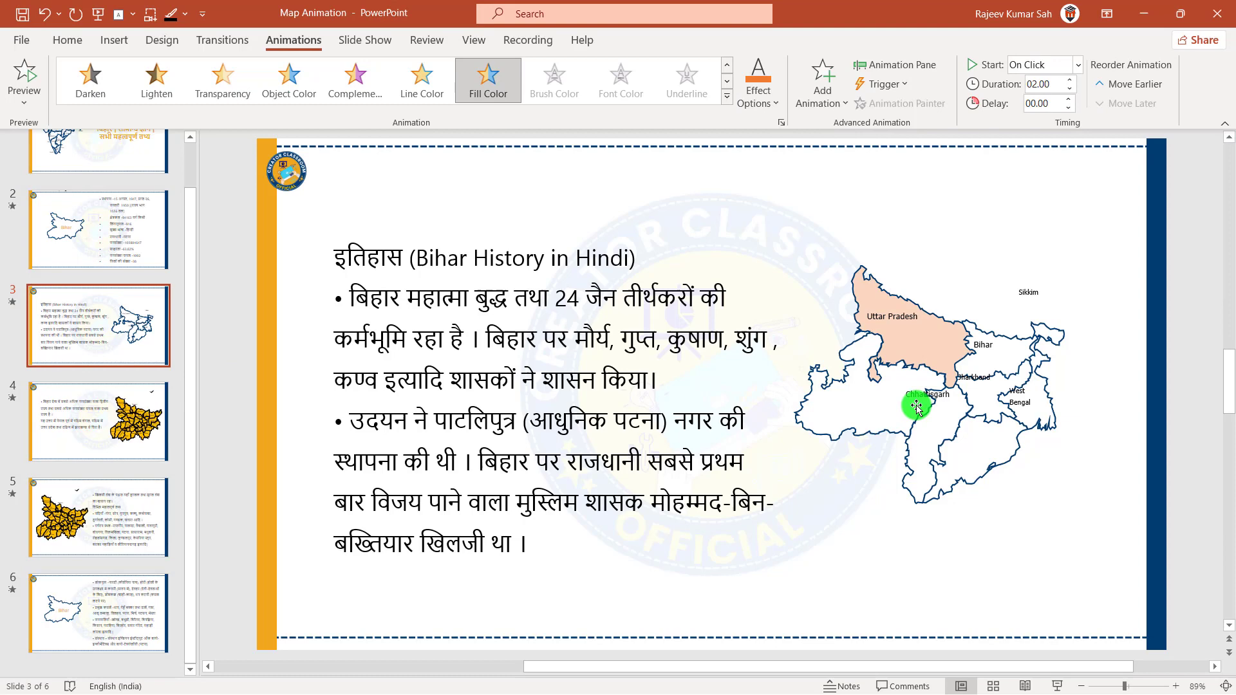
pyautogui.click(758, 93)
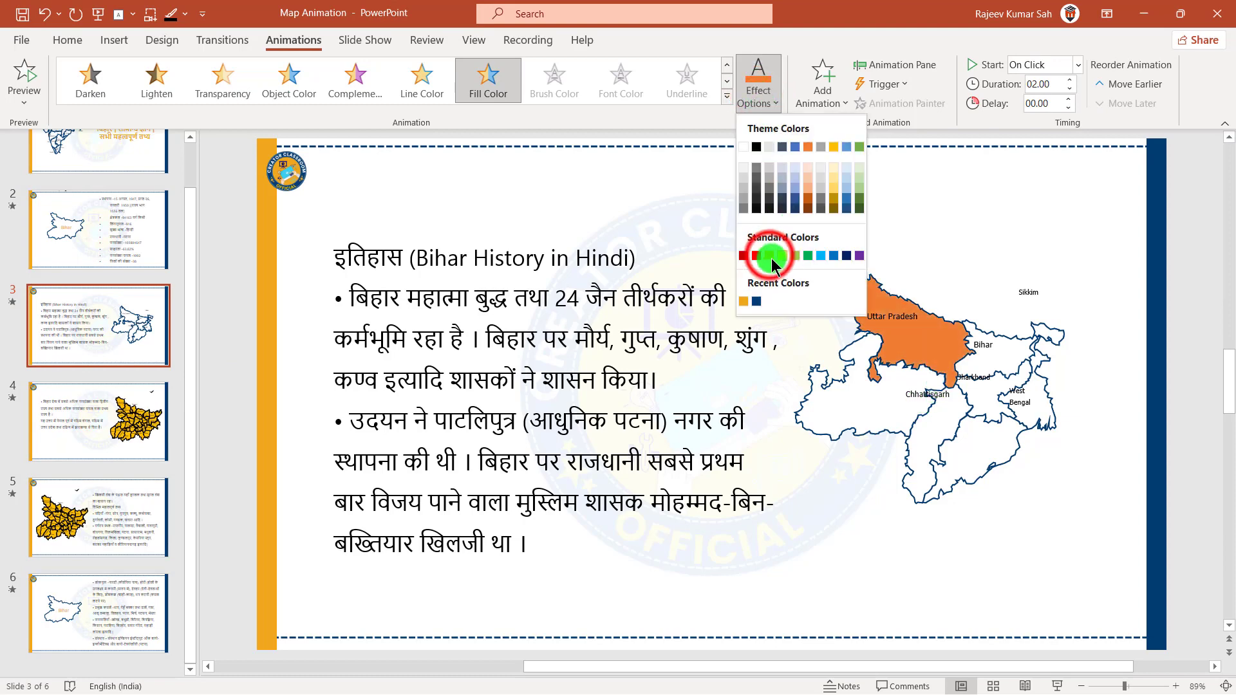
pyautogui.click(770, 255)
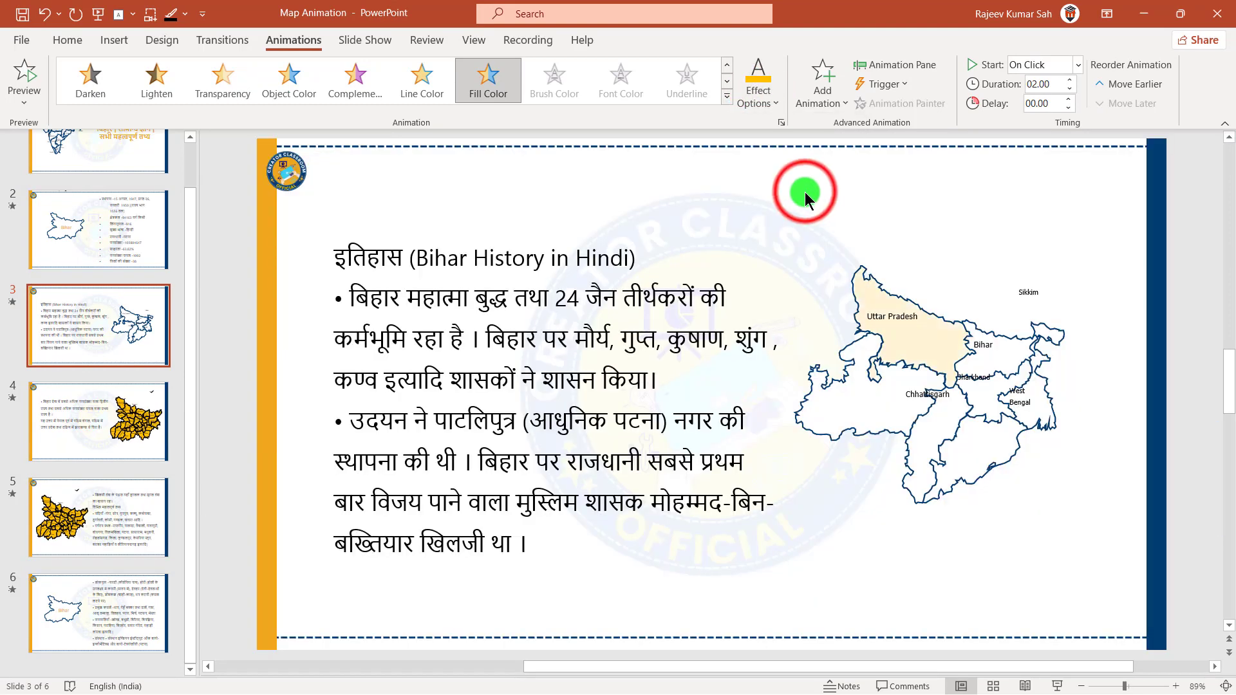
pyautogui.click(852, 420)
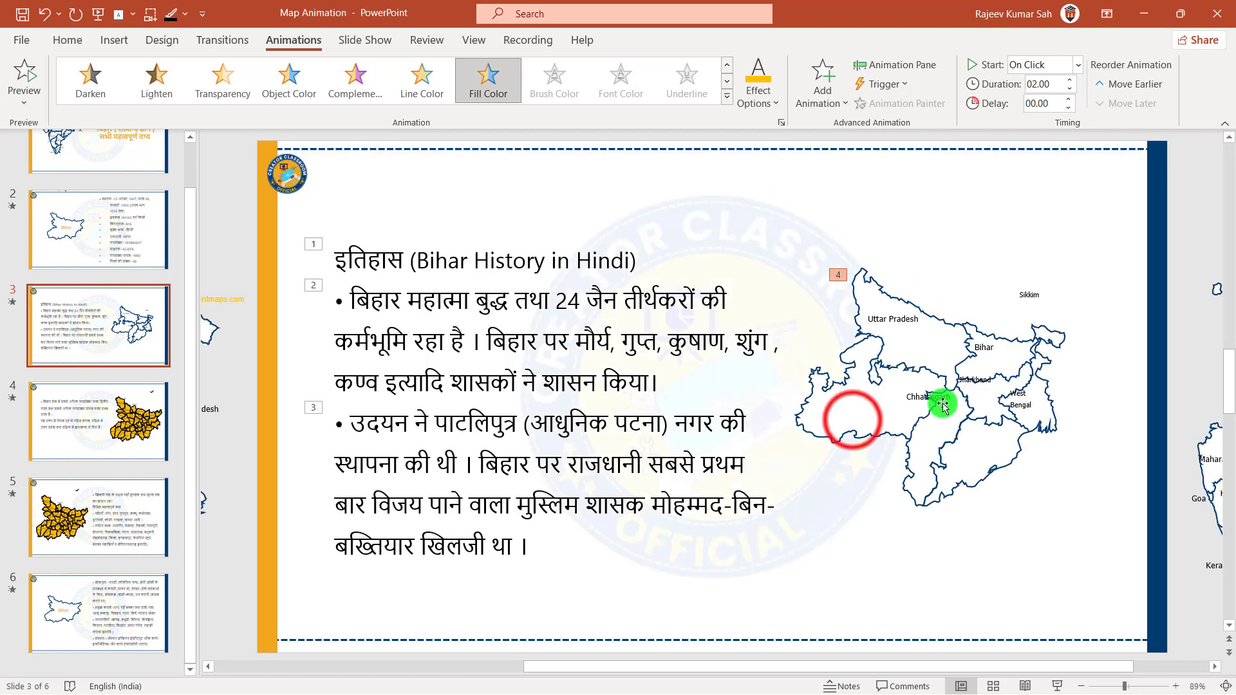
# Add a light blue Fill Color emphasis to the state left of Chhattisgarh
pyautogui.click(849, 419)
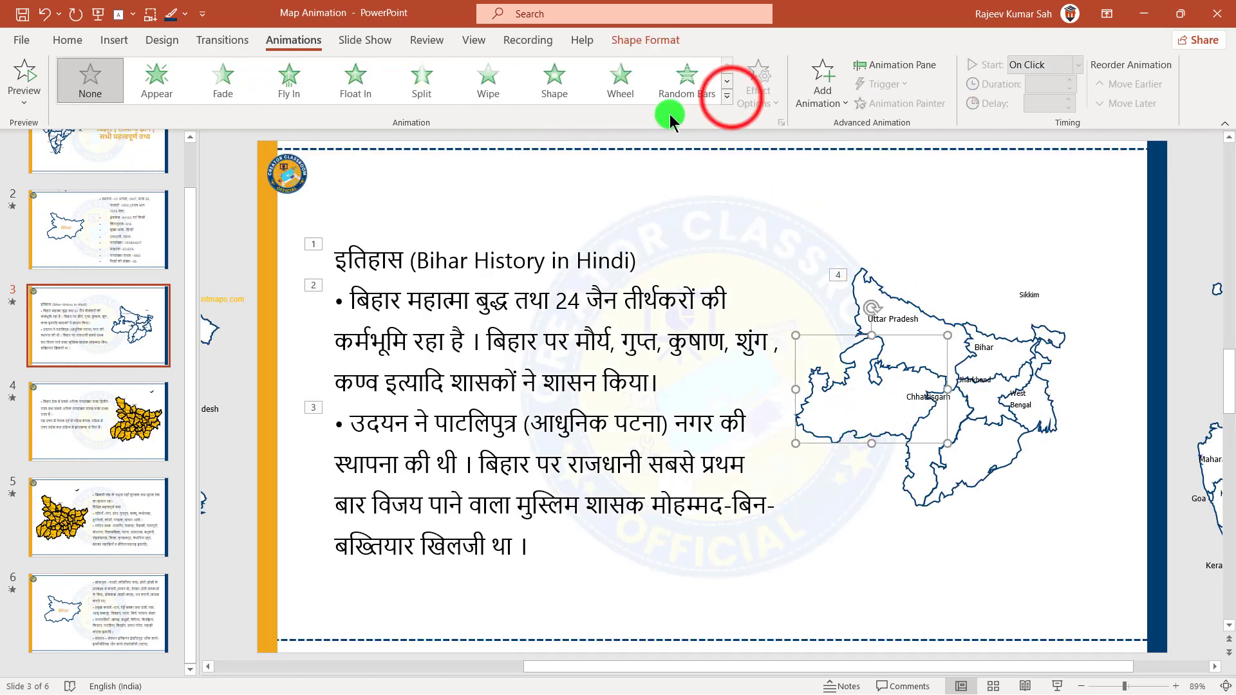
pyautogui.click(726, 96)
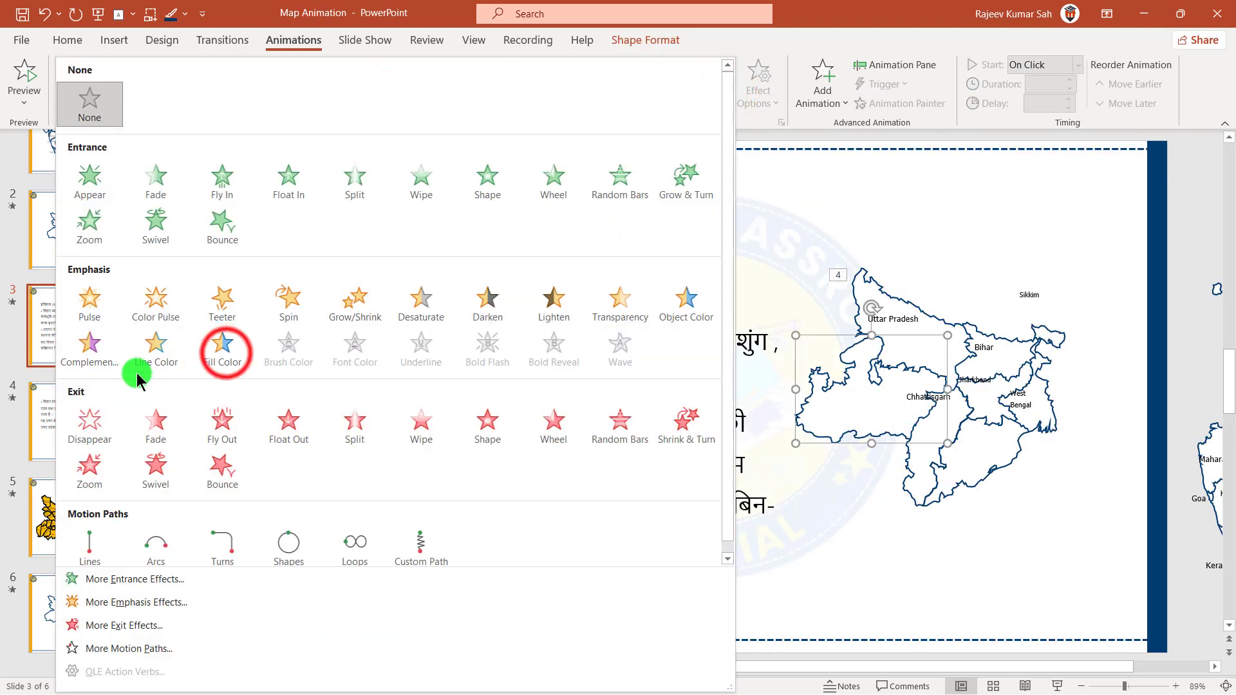
pyautogui.click(222, 344)
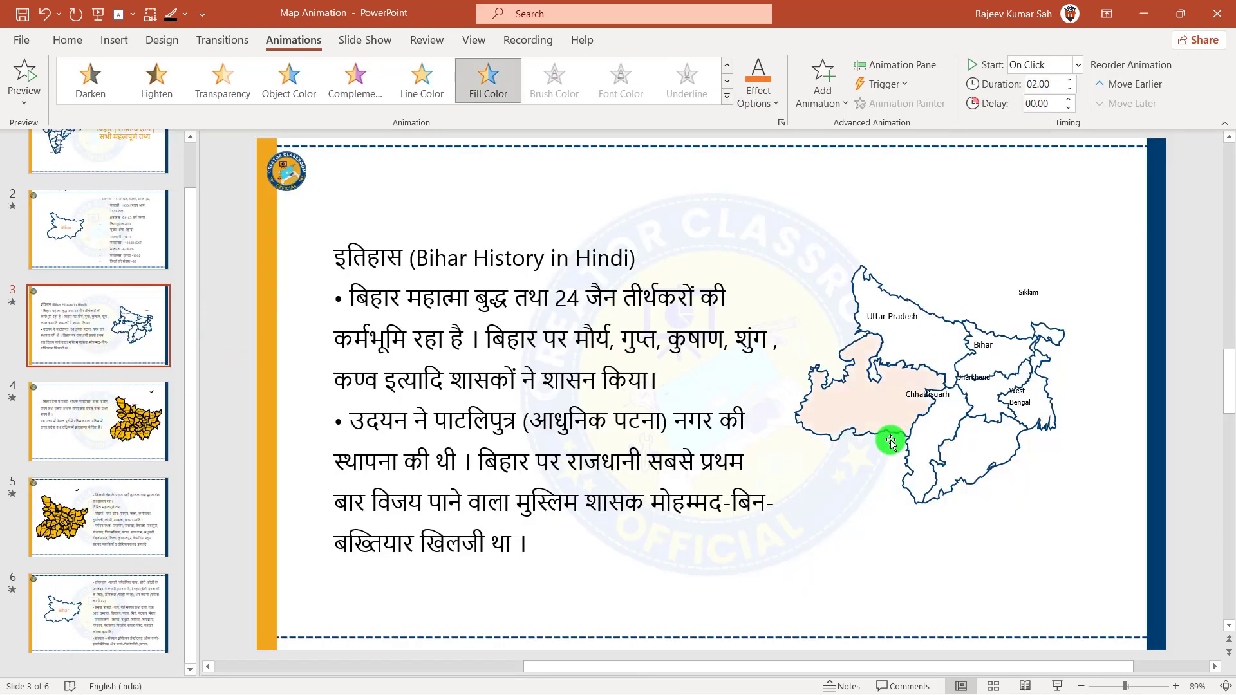
pyautogui.click(759, 96)
pyautogui.click(821, 259)
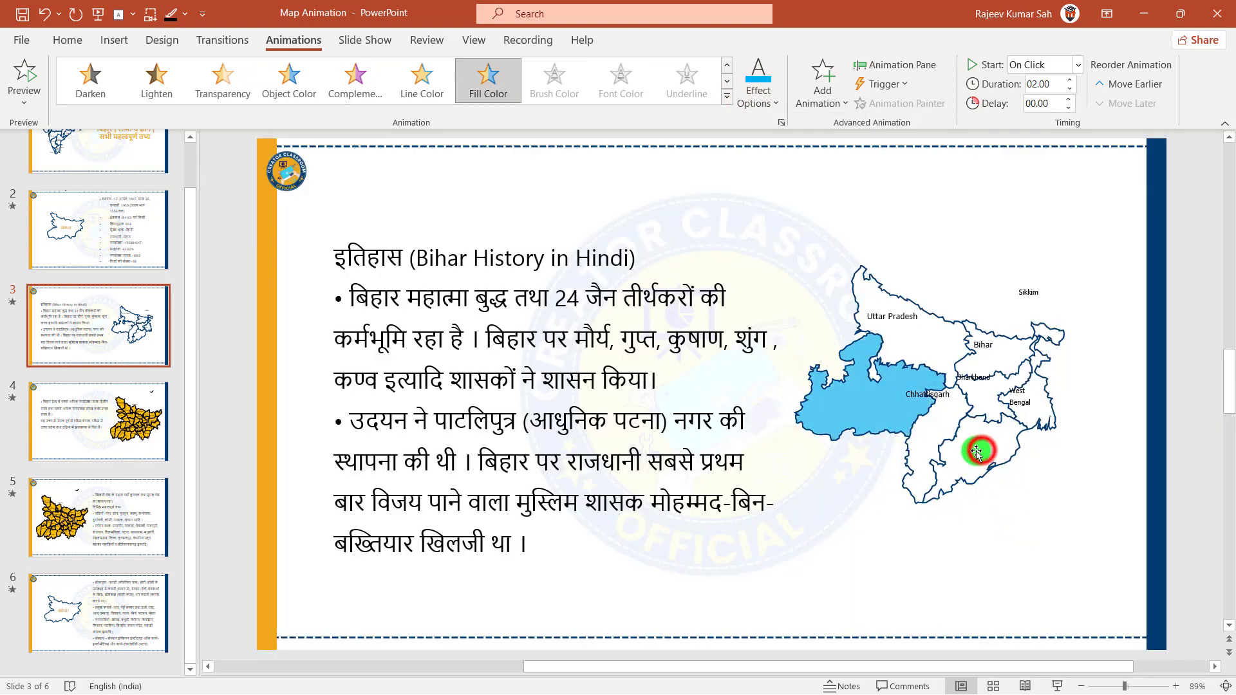
# Add a green Fill Color emphasis to the southern state shape
pyautogui.click(999, 456)
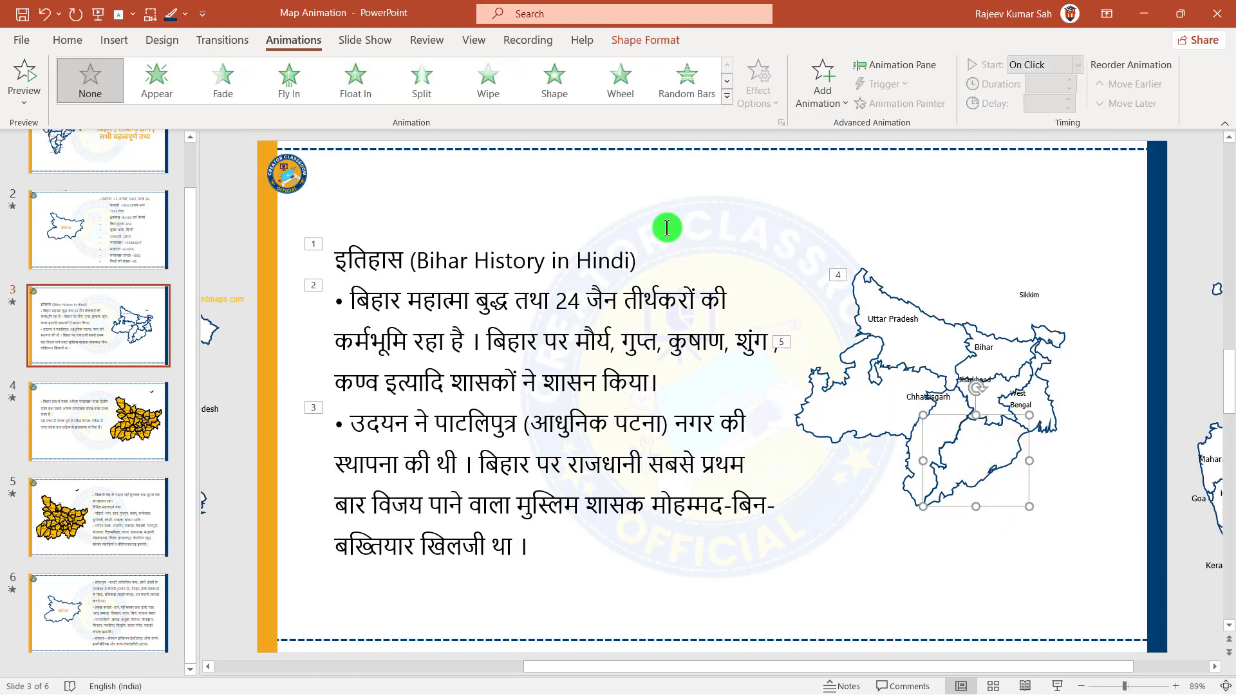
pyautogui.click(726, 96)
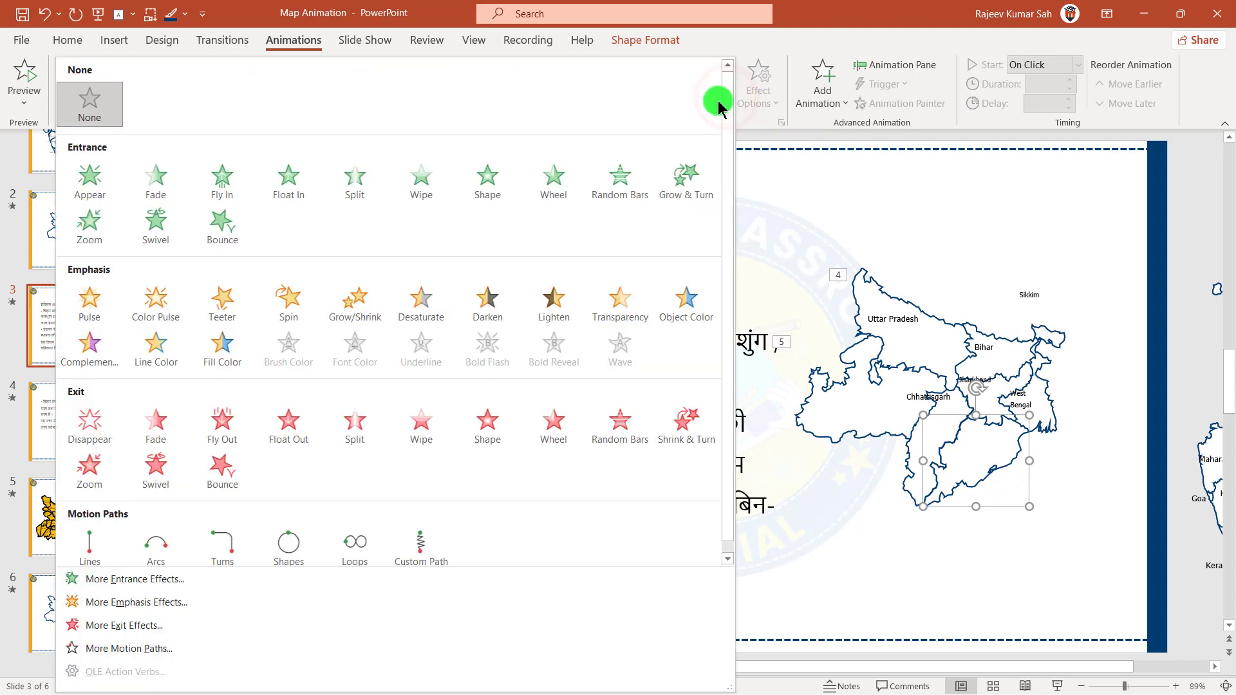
pyautogui.click(216, 355)
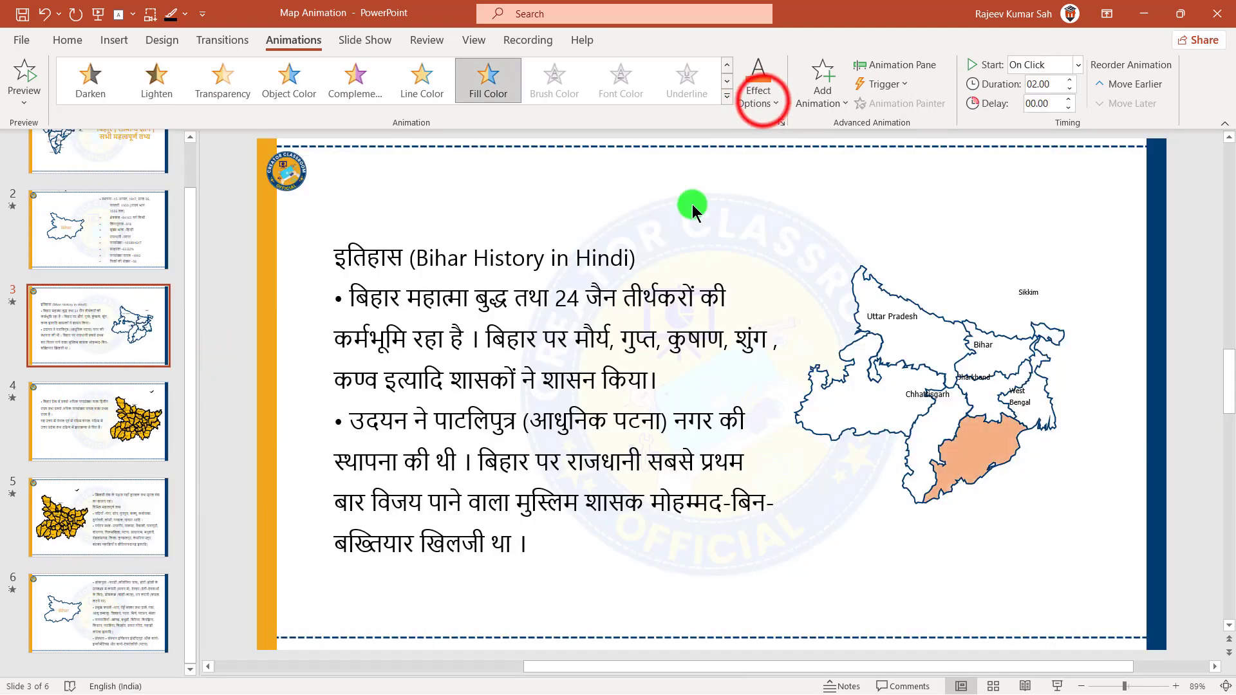
pyautogui.click(760, 97)
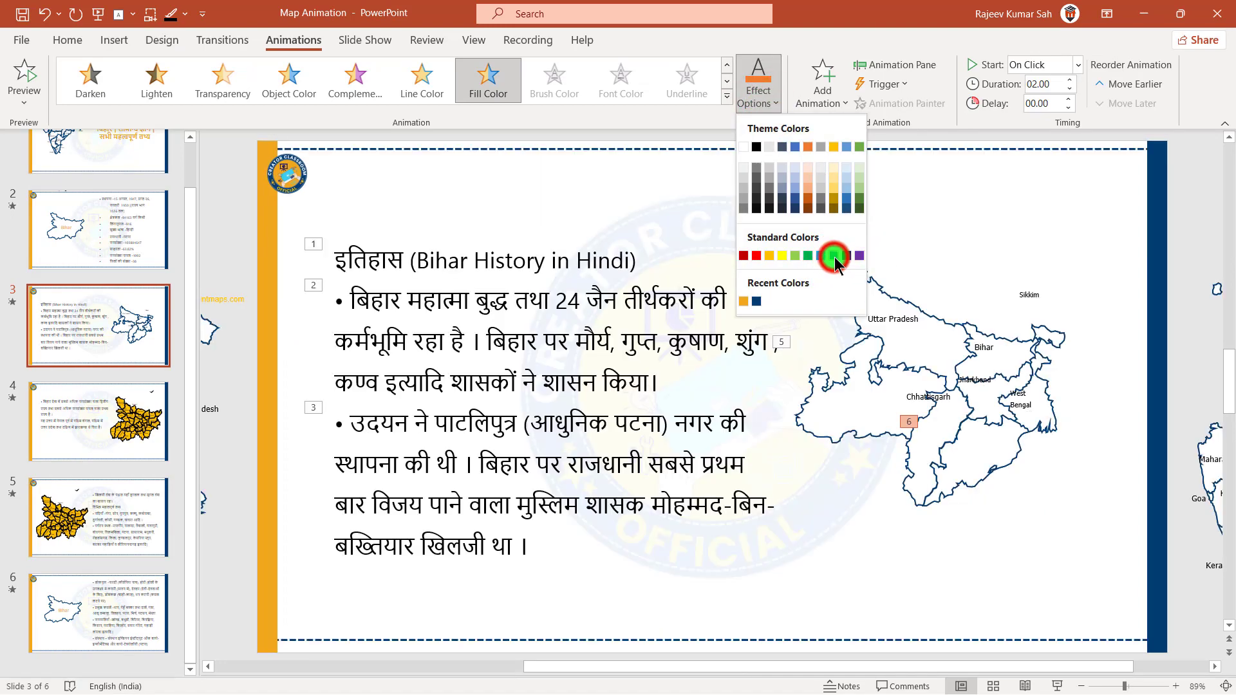
pyautogui.click(832, 256)
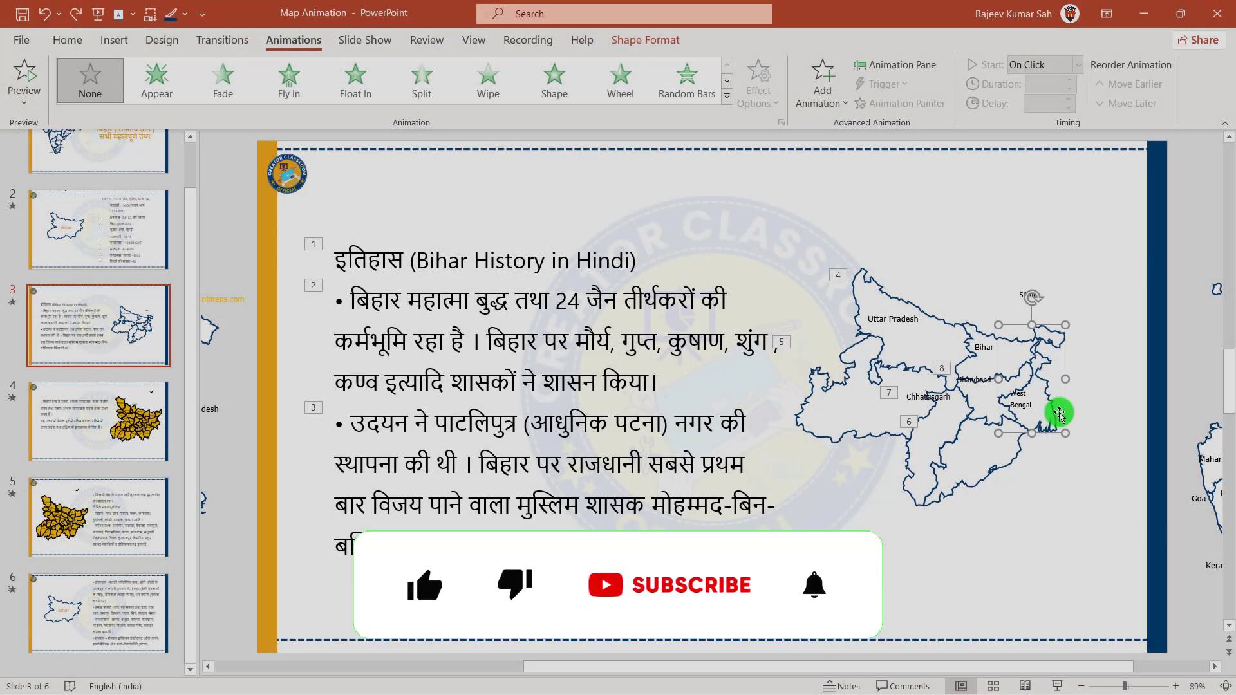
# Add a red Fill Color emphasis to the West Bengal shape
pyautogui.click(1047, 351)
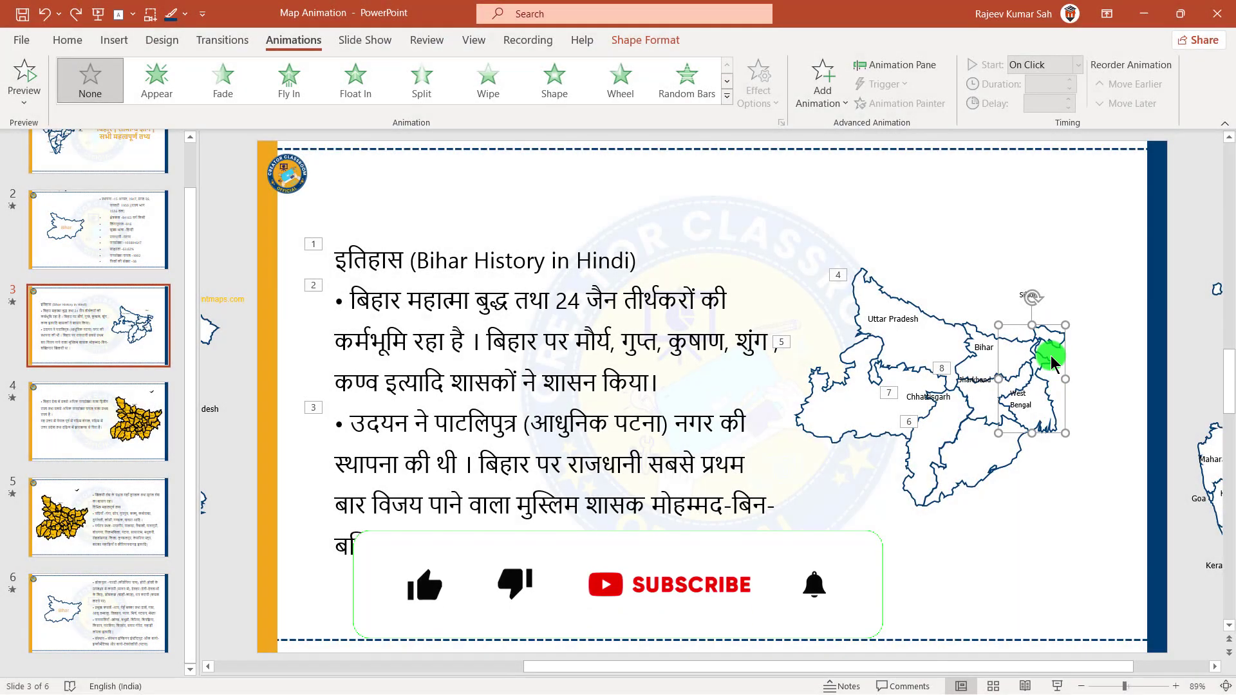
pyautogui.click(726, 96)
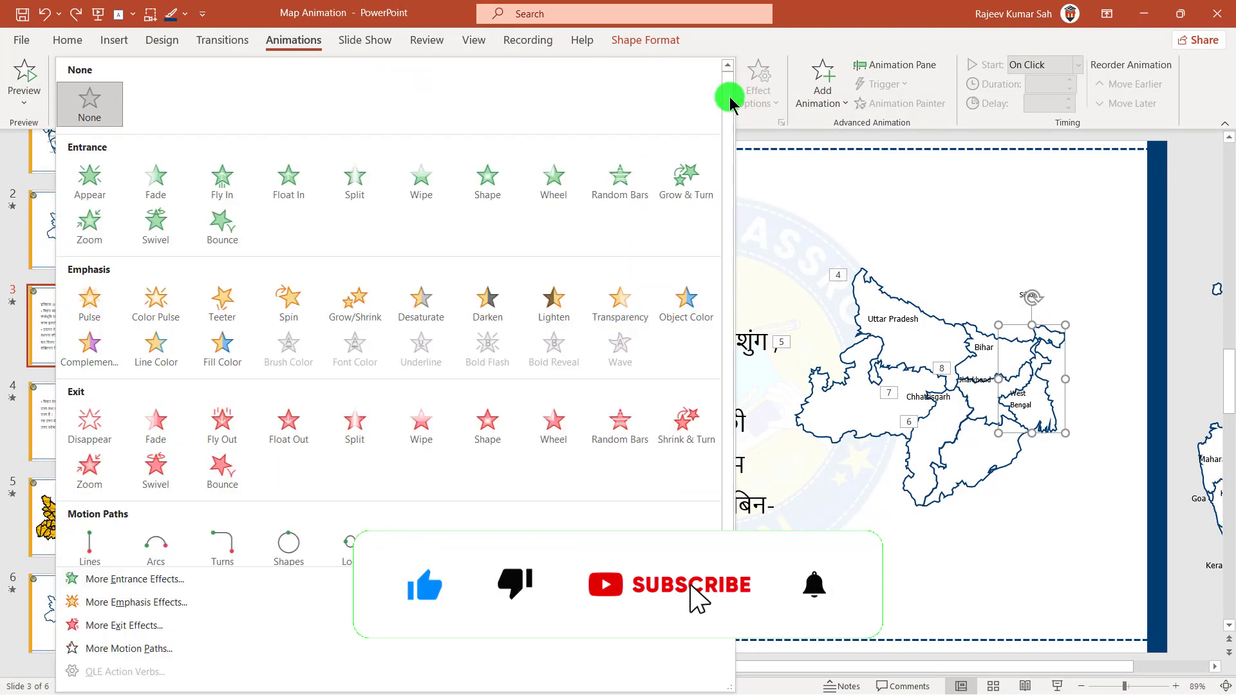
pyautogui.click(233, 351)
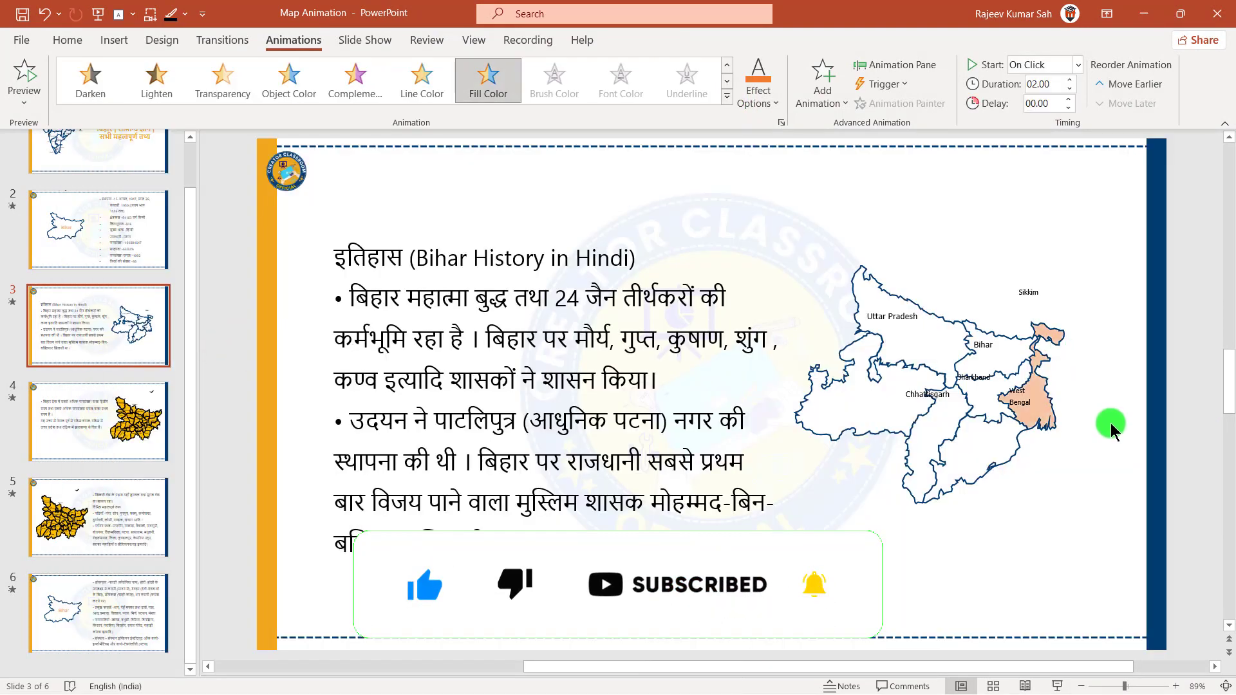
pyautogui.click(766, 102)
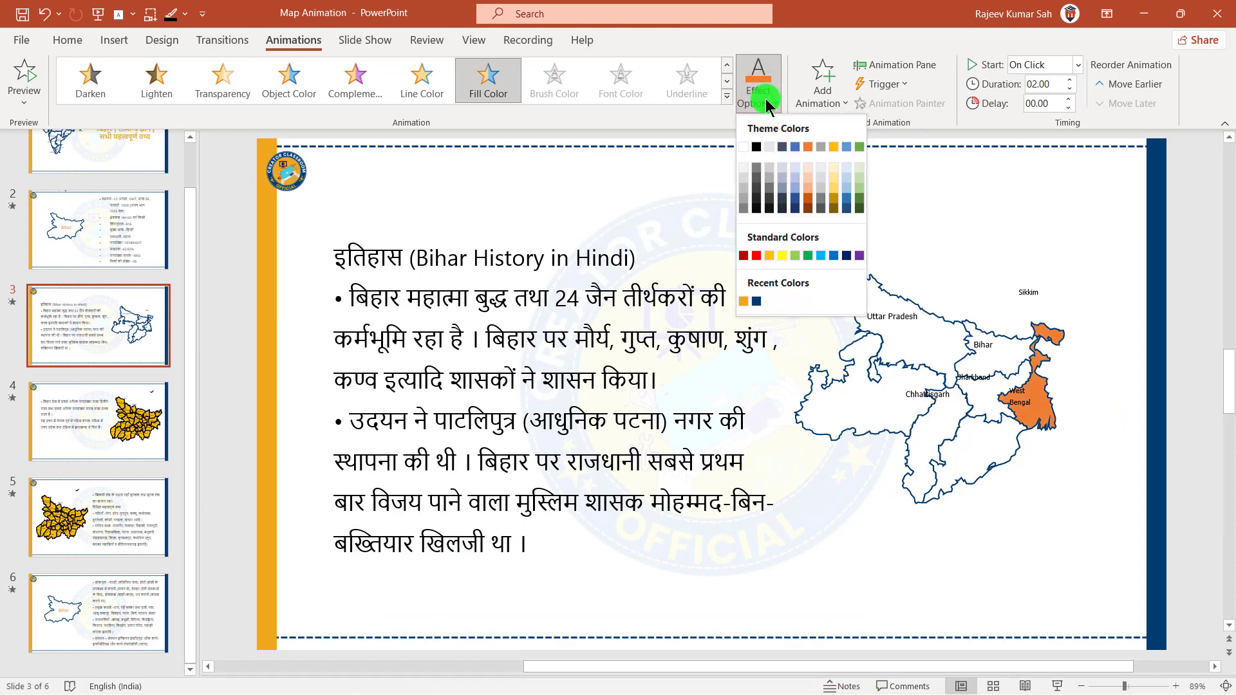
pyautogui.click(758, 256)
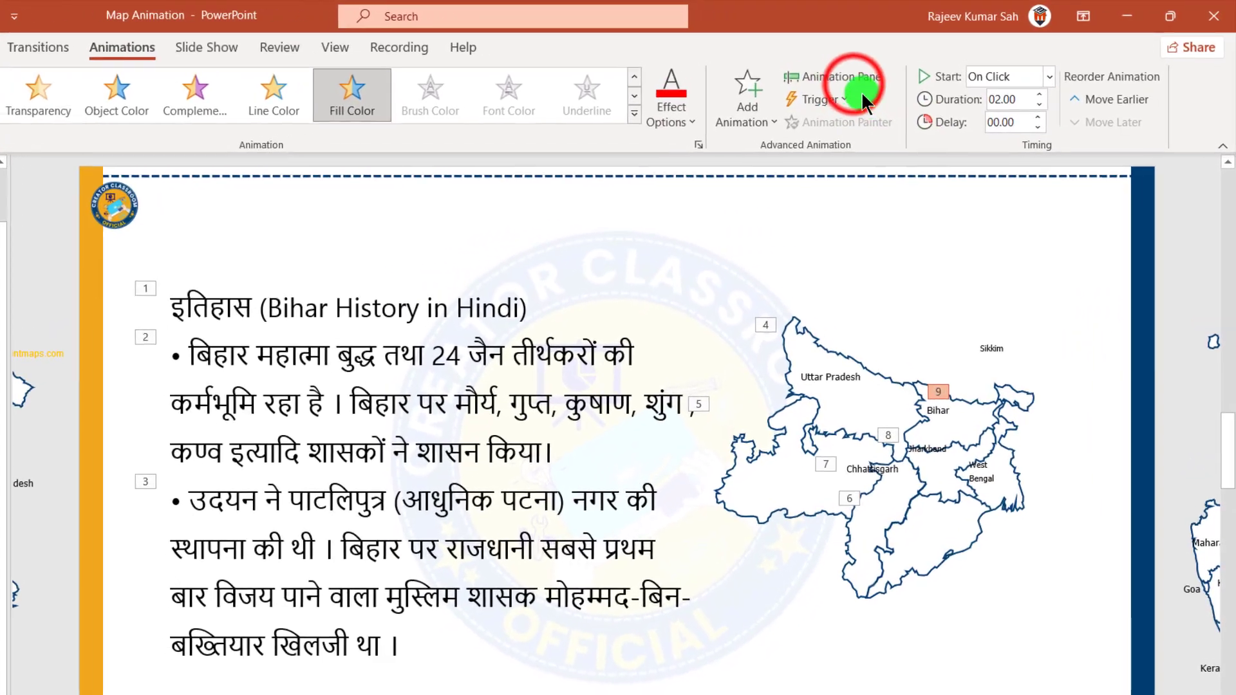
# In the Animation Pane, set map animations 4–9 on slide 3 to start After Previous
pyautogui.click(844, 87)
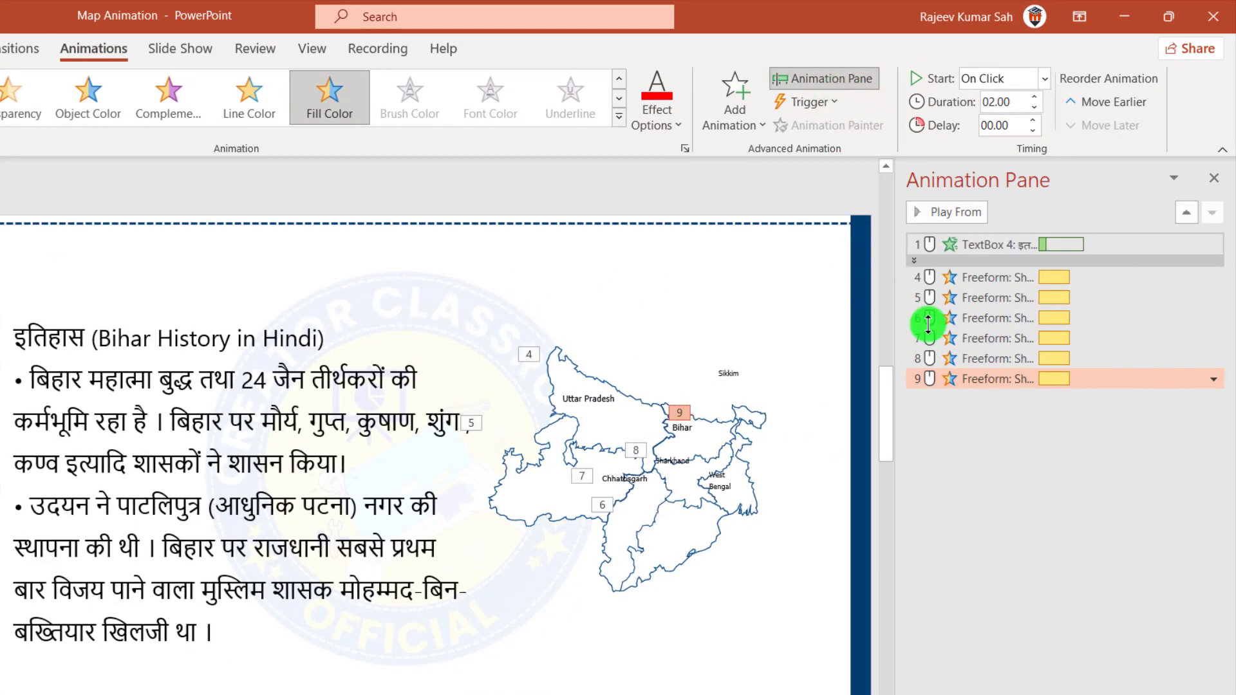
pyautogui.click(991, 280)
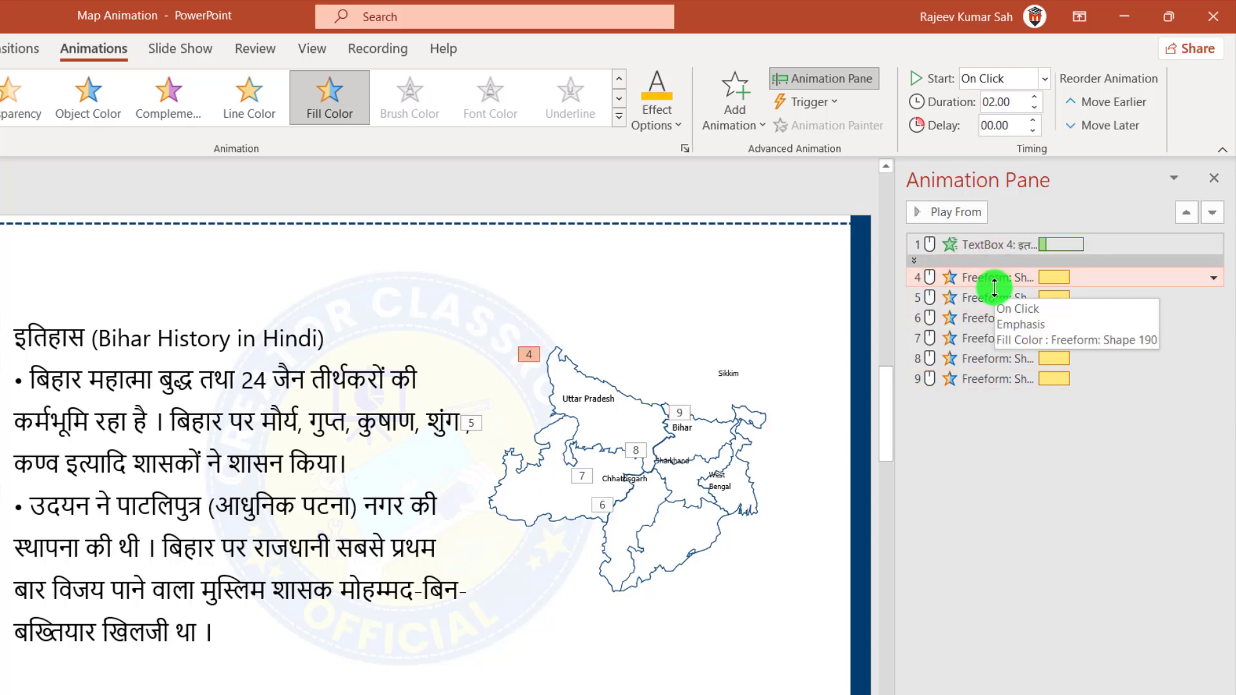
pyautogui.click(980, 385)
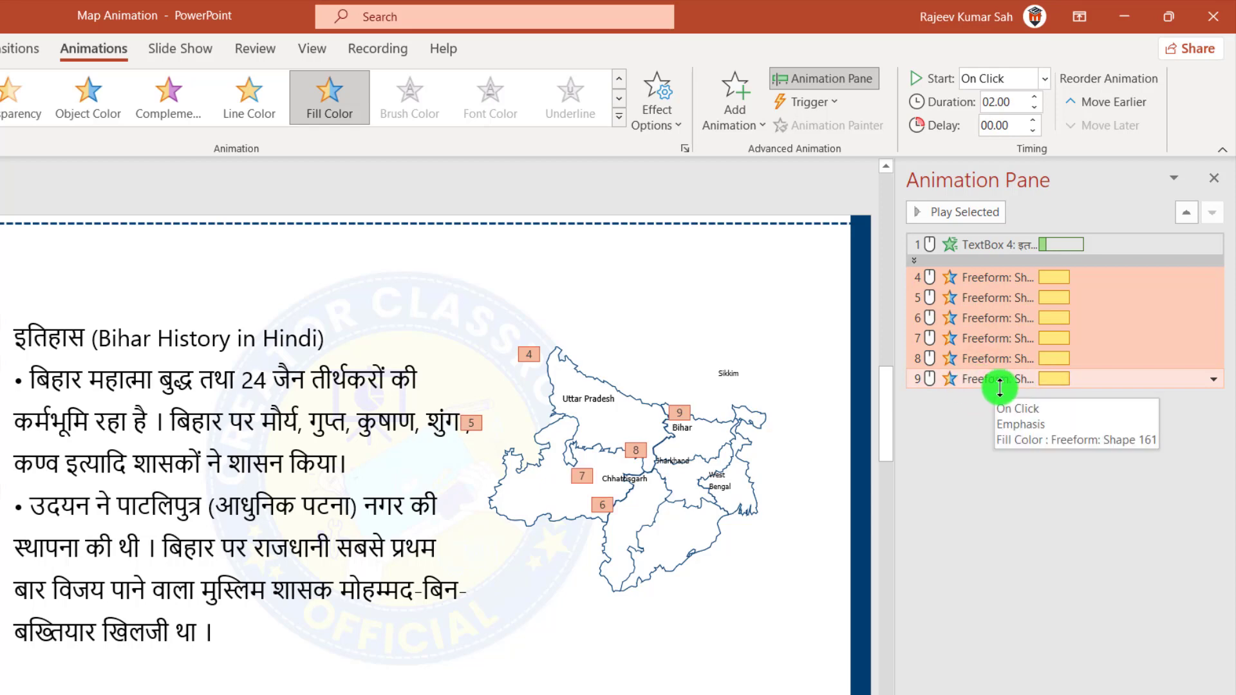
pyautogui.click(993, 428)
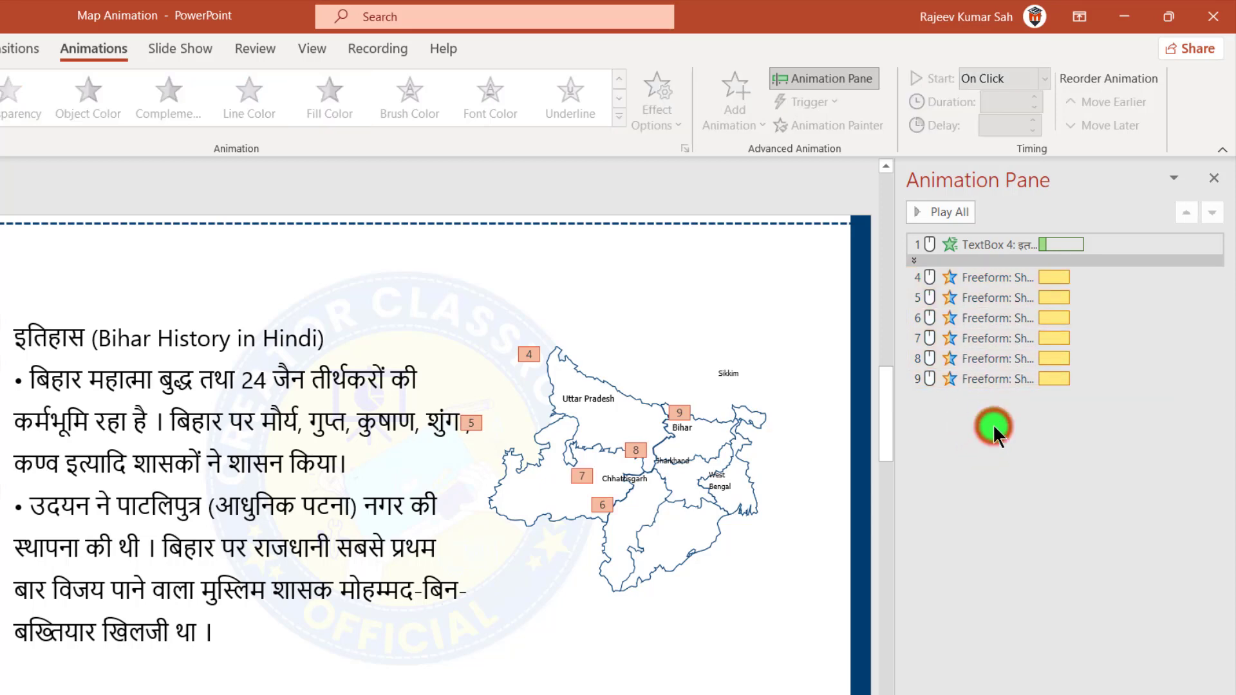
pyautogui.click(998, 276)
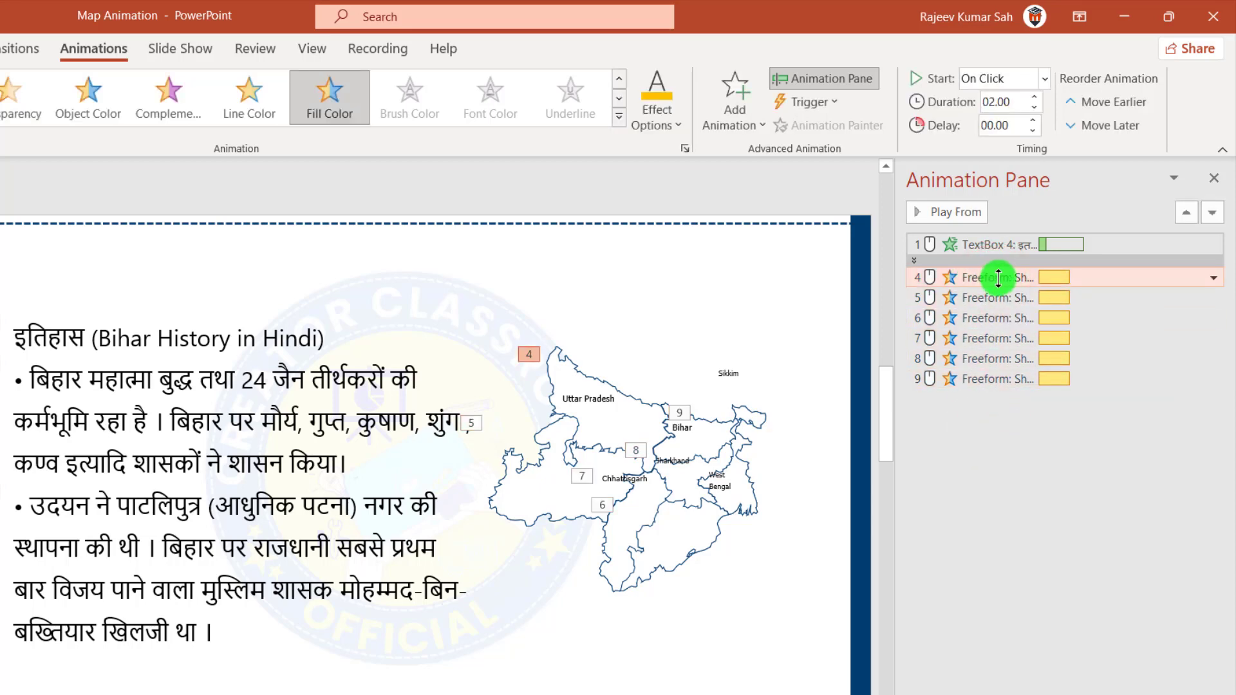
pyautogui.click(995, 381)
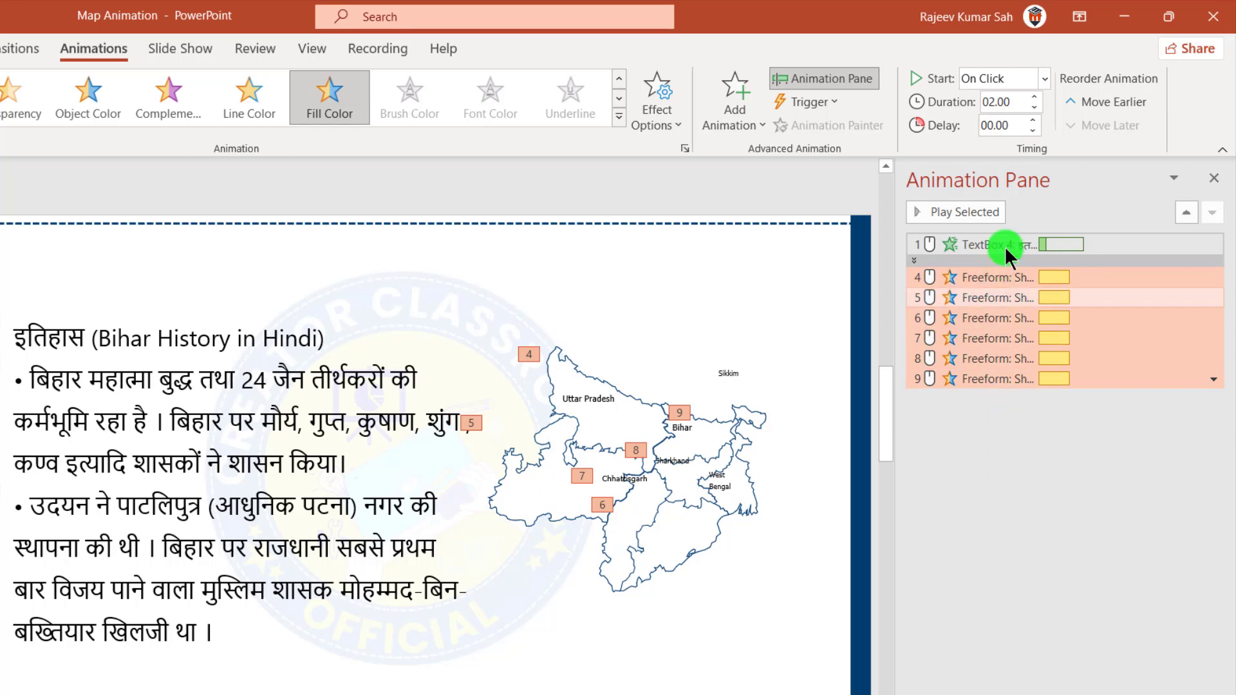
pyautogui.click(1049, 82)
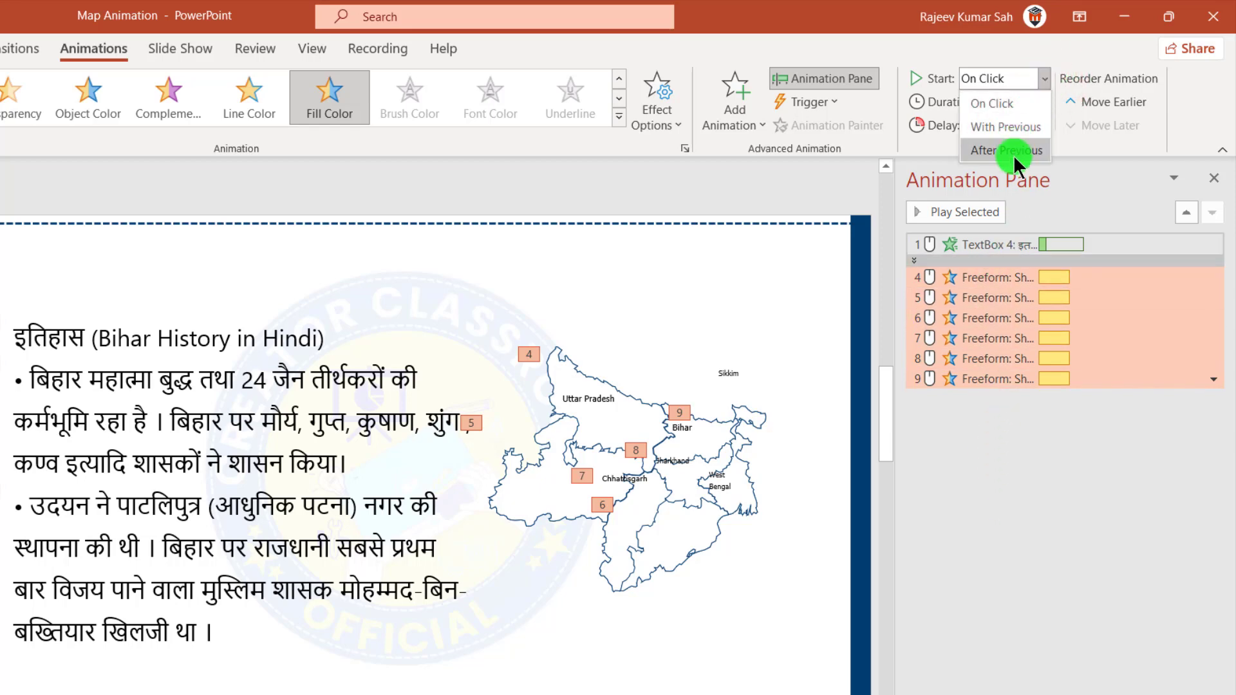
pyautogui.click(1018, 150)
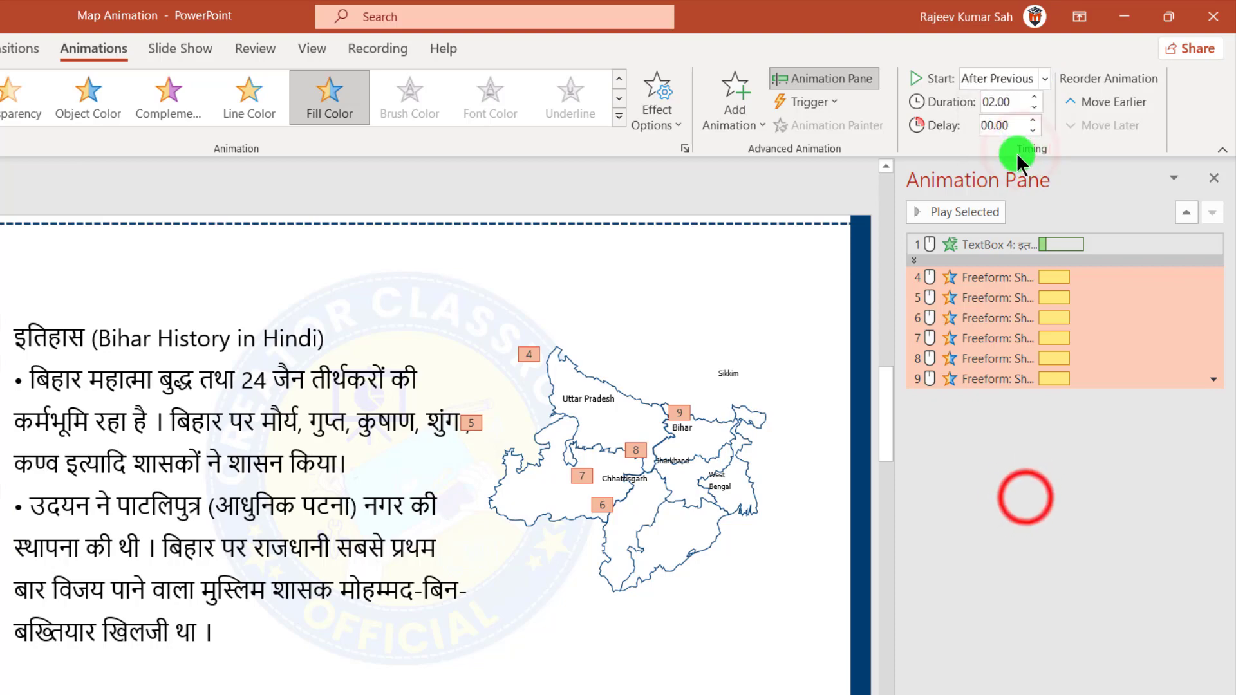
pyautogui.click(1024, 495)
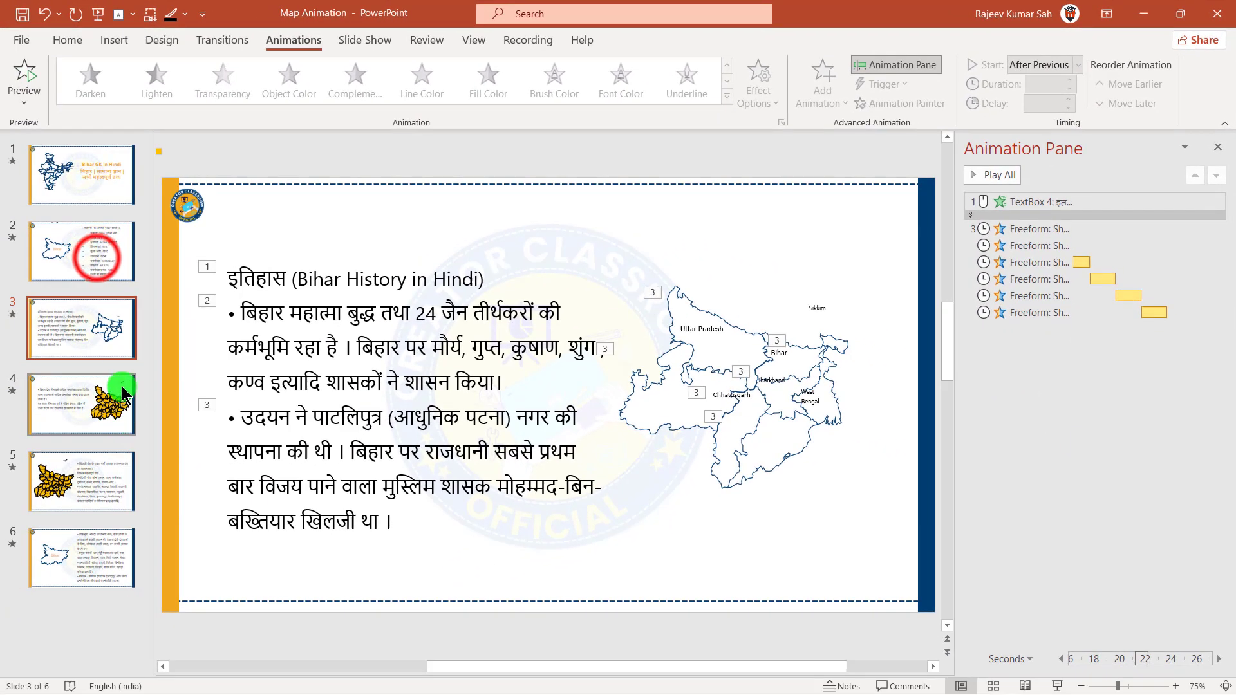
# Give slide 2's Bihar outline map a Grow/Shrink emphasis starting With Previous
pyautogui.click(97, 259)
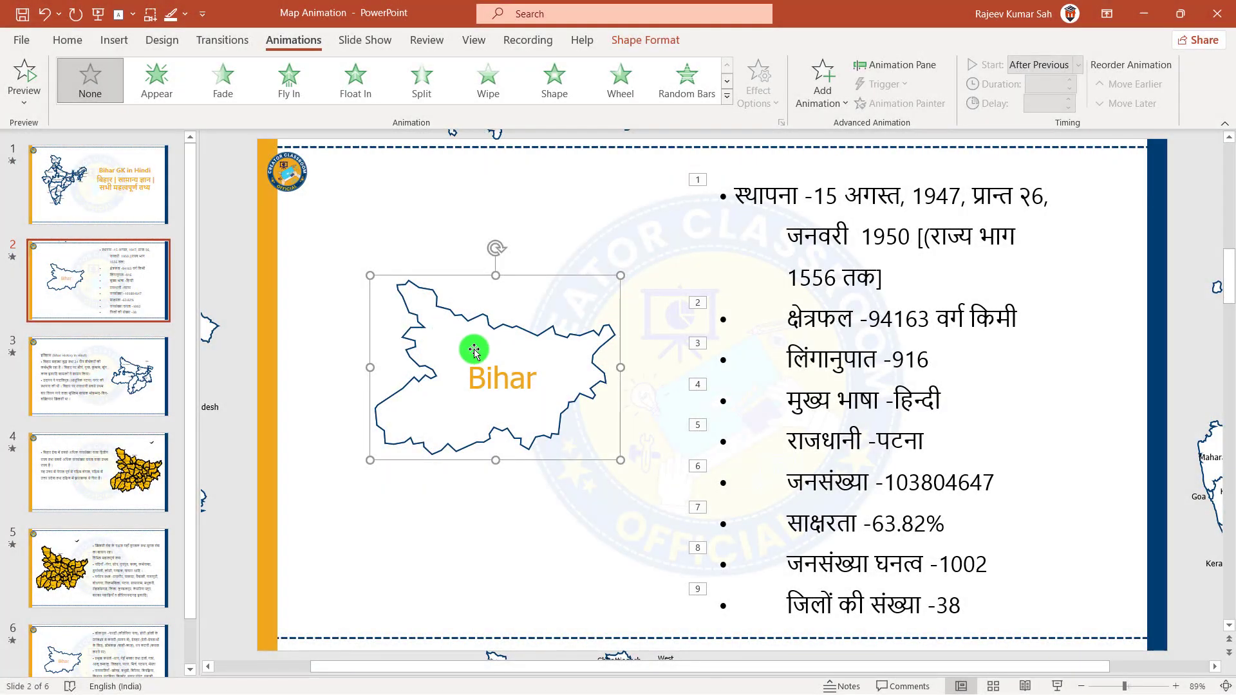
pyautogui.click(726, 96)
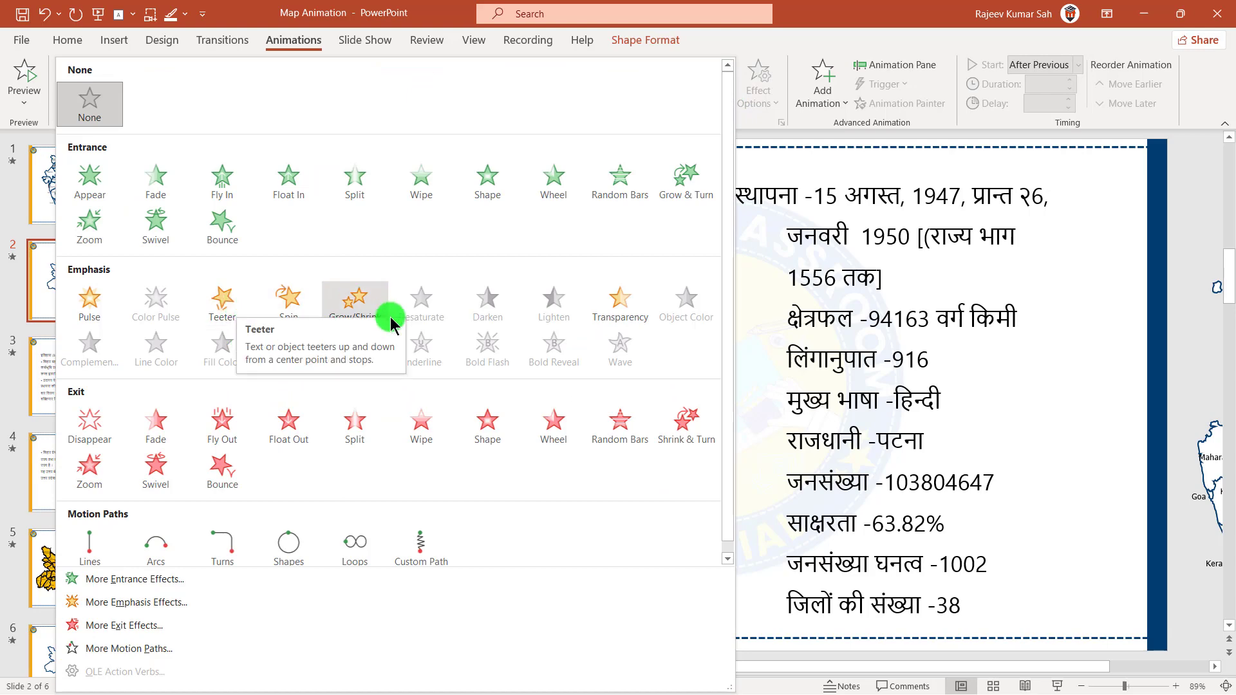
pyautogui.click(354, 304)
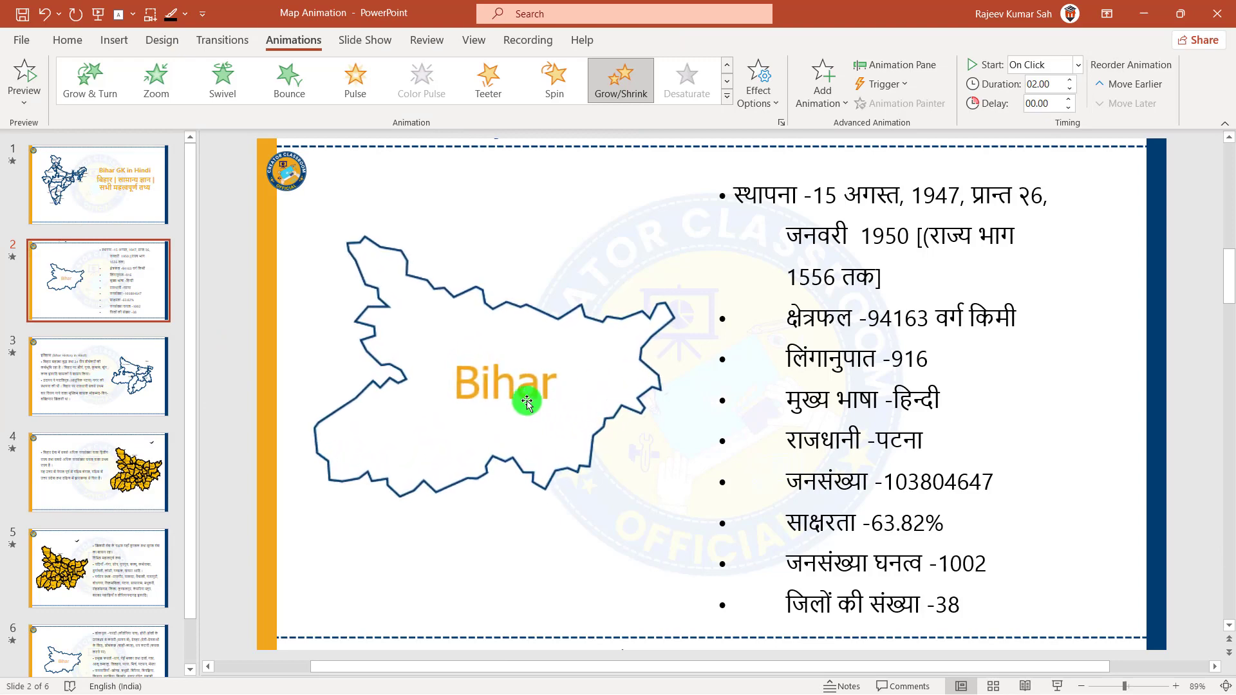
pyautogui.click(1077, 65)
pyautogui.click(1037, 103)
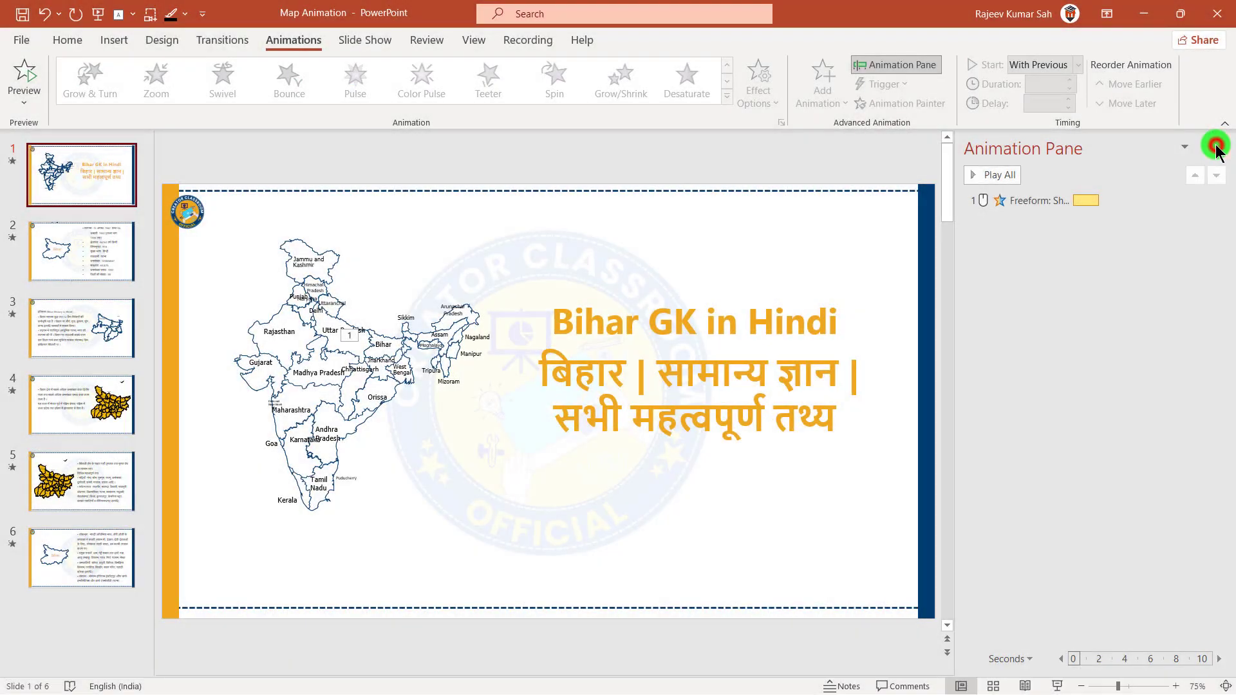
pyautogui.click(1214, 144)
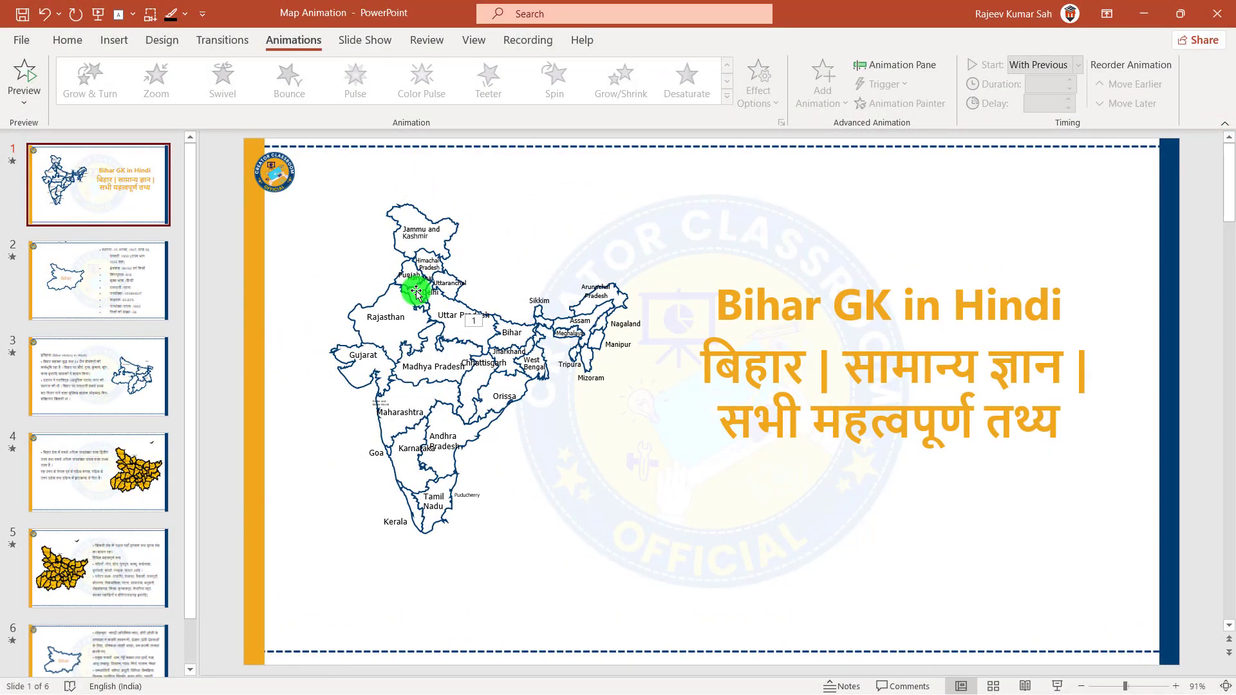
# Play the slideshow full screen from slide 1
pyautogui.click(365, 40)
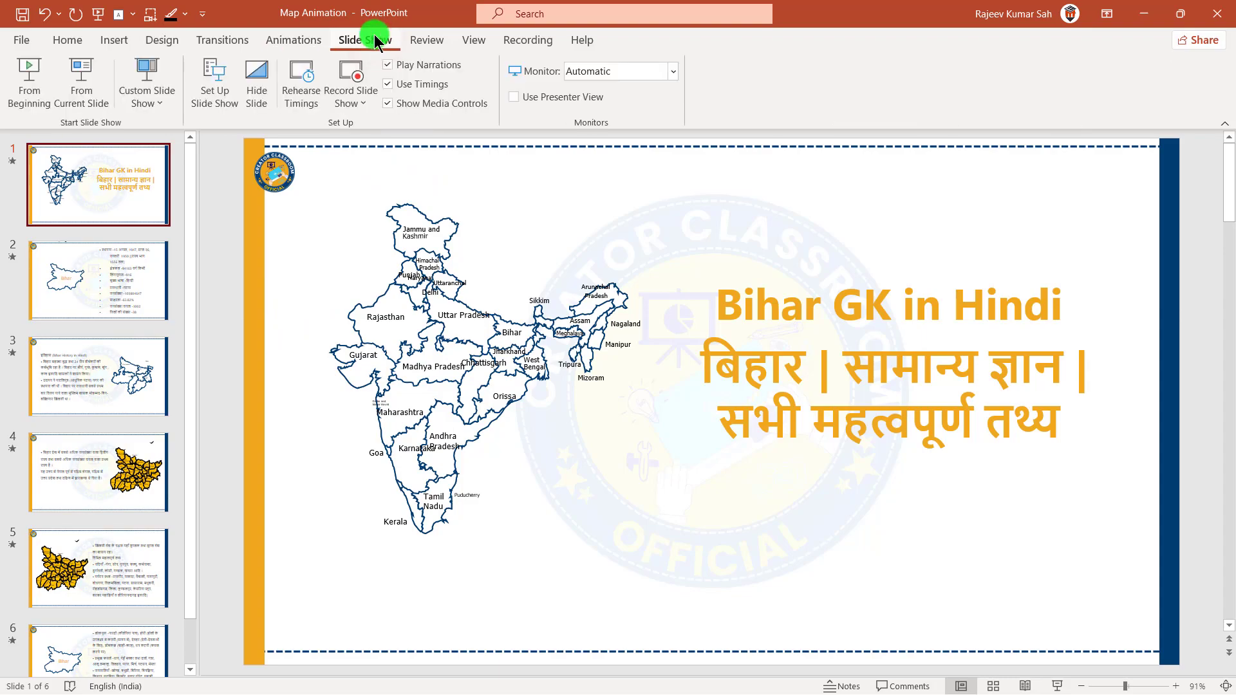
pyautogui.click(26, 76)
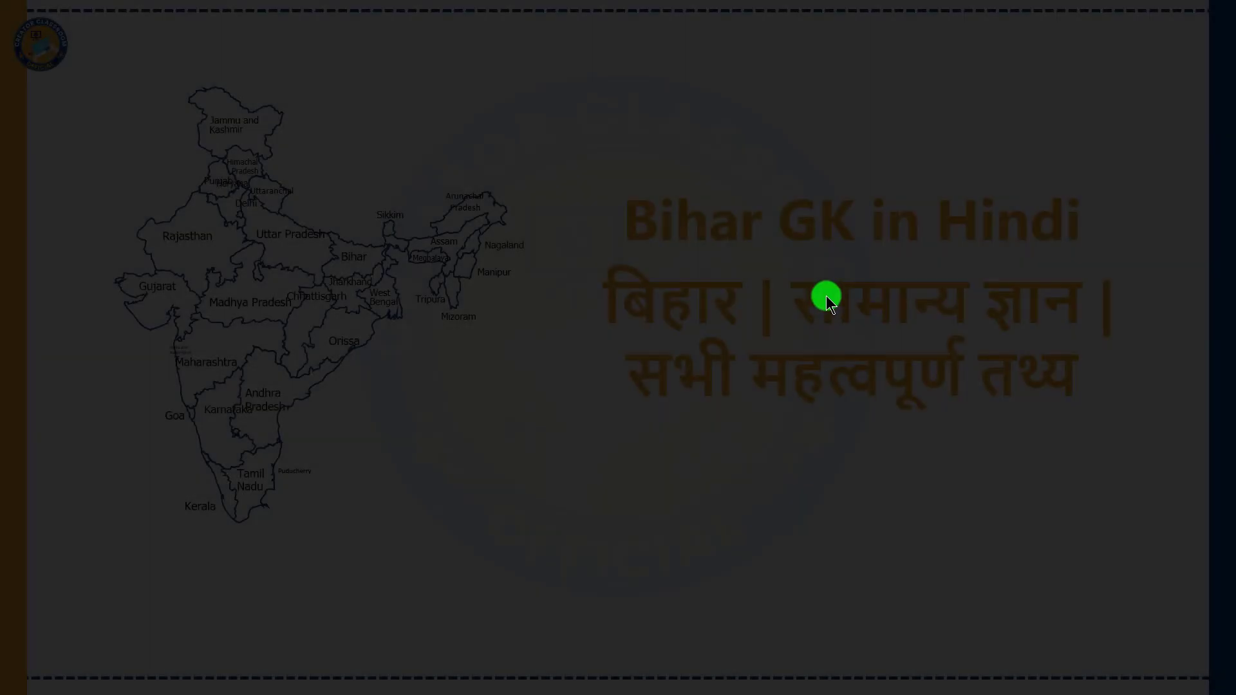